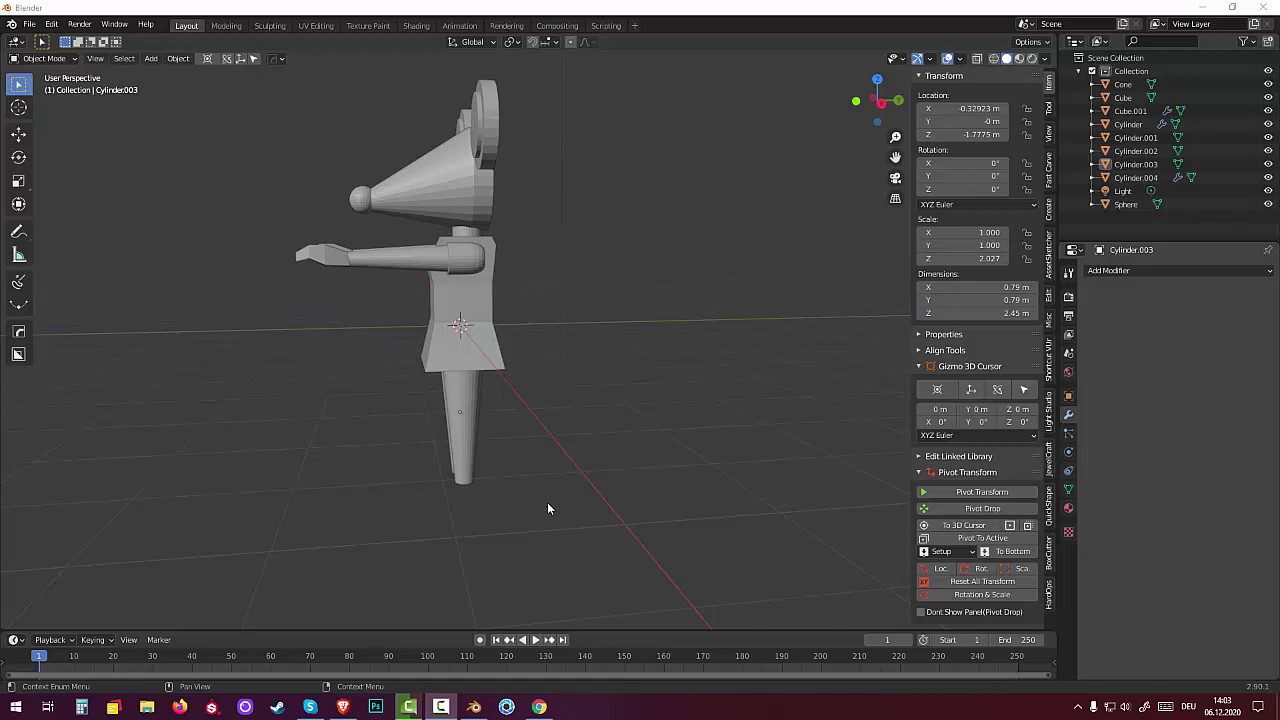
Step: Add a cylinder rotated 90° on Y so it lies sideways
mouse_move(547, 500)
middle_mouse_down()
mouse_move(683, 490)
mouse_move(554, 494)
middle_mouse_up()
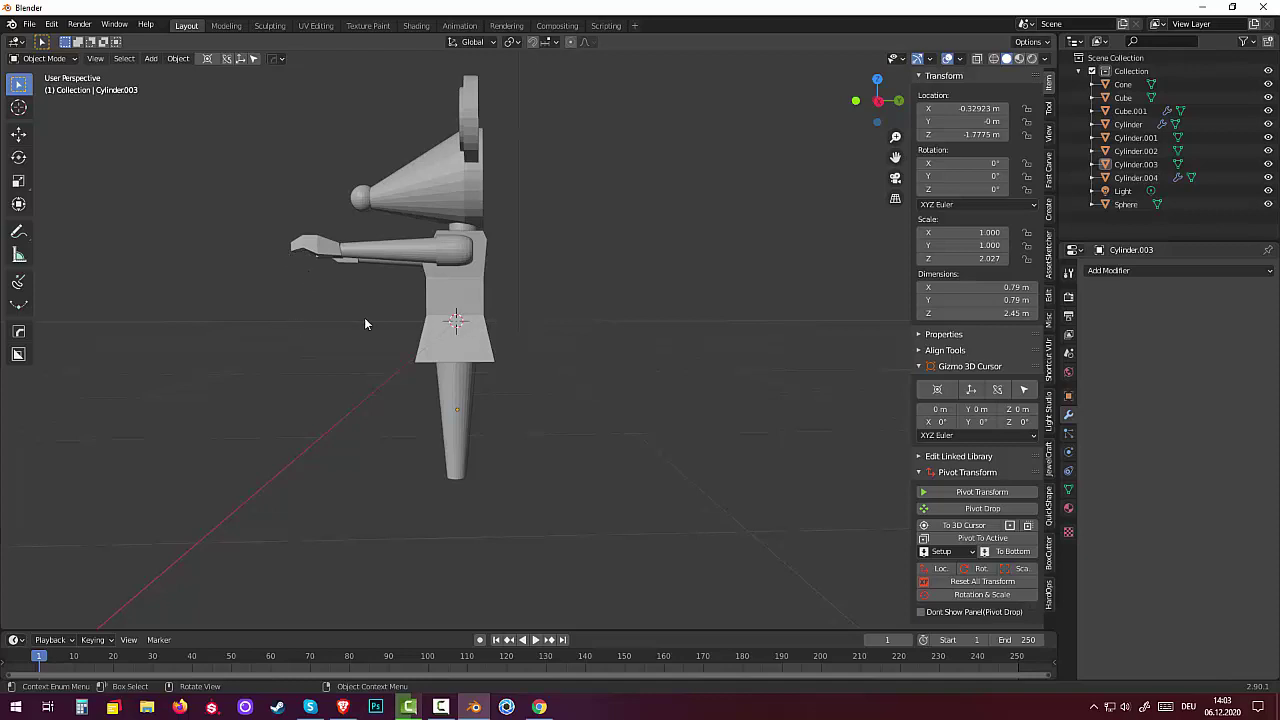
mouse_move(543, 343)
middle_mouse_down()
mouse_move(640, 374)
mouse_move(586, 313)
middle_mouse_up()
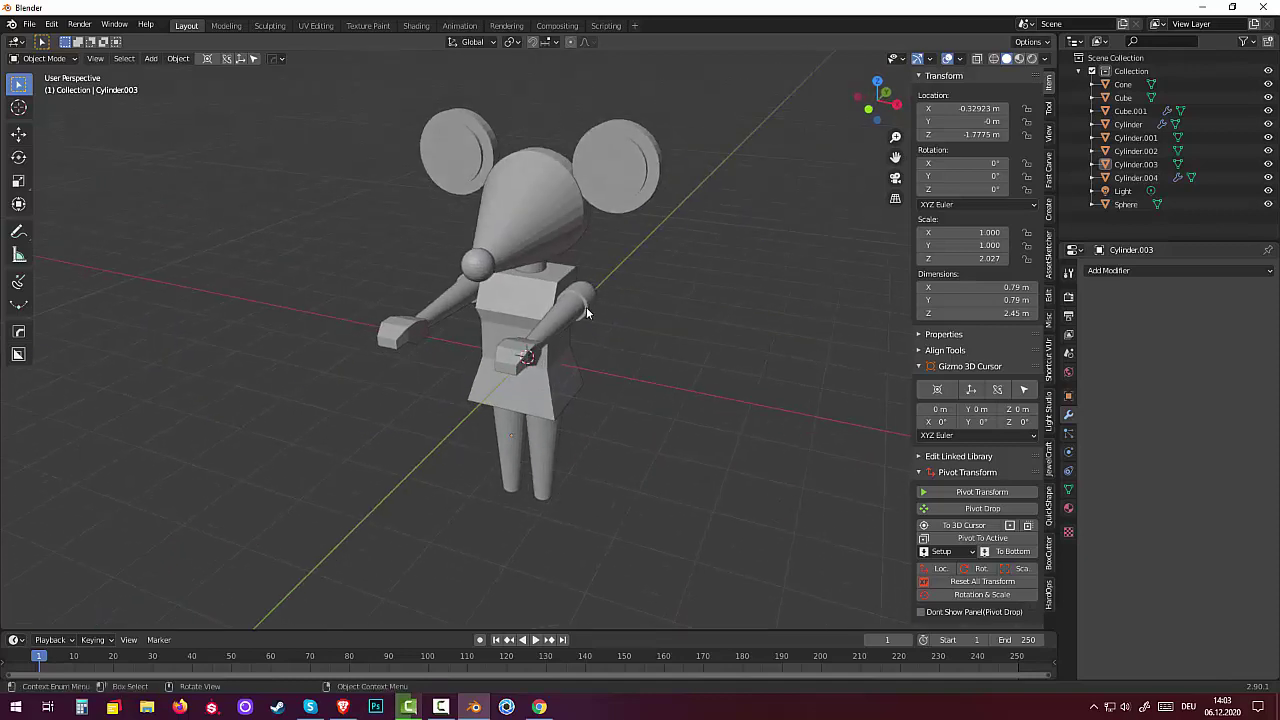
mouse_move(568, 460)
middle_mouse_down()
mouse_move(506, 423)
mouse_move(441, 487)
middle_mouse_up()
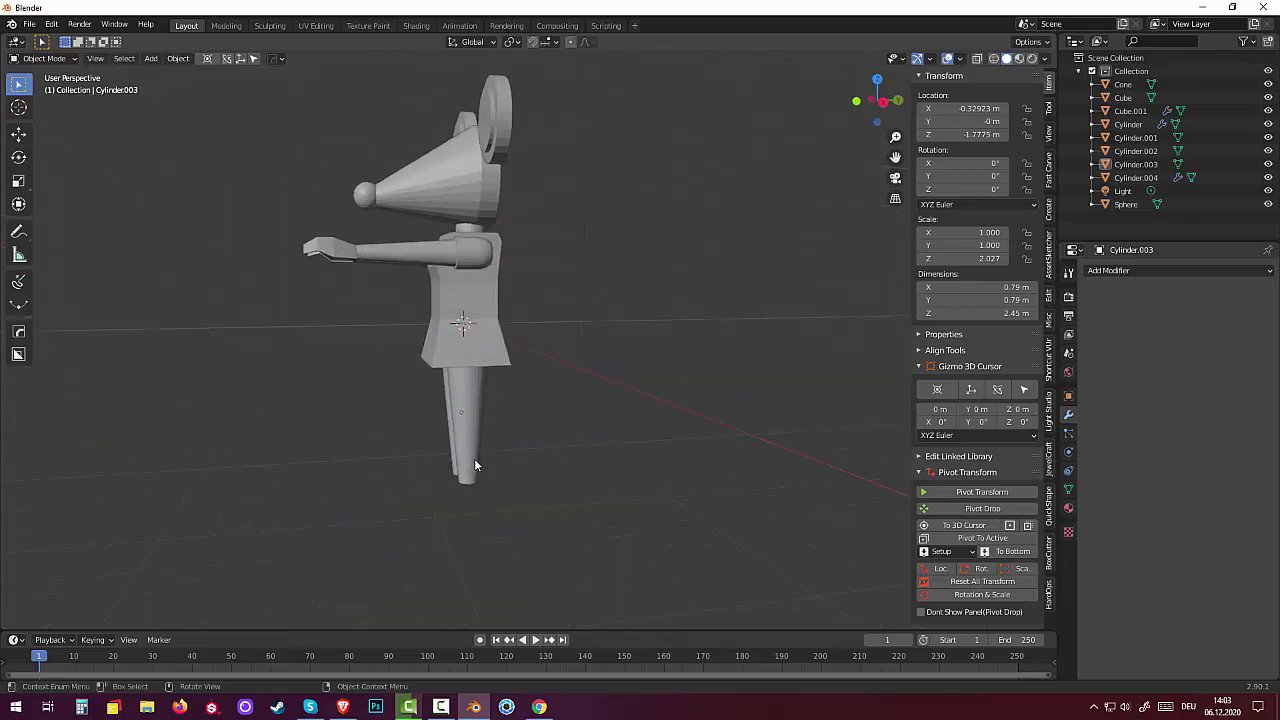
mouse_move(492, 472)
middle_mouse_down()
mouse_move(588, 478)
mouse_move(532, 489)
mouse_move(546, 468)
middle_mouse_up()
key("shift+a")
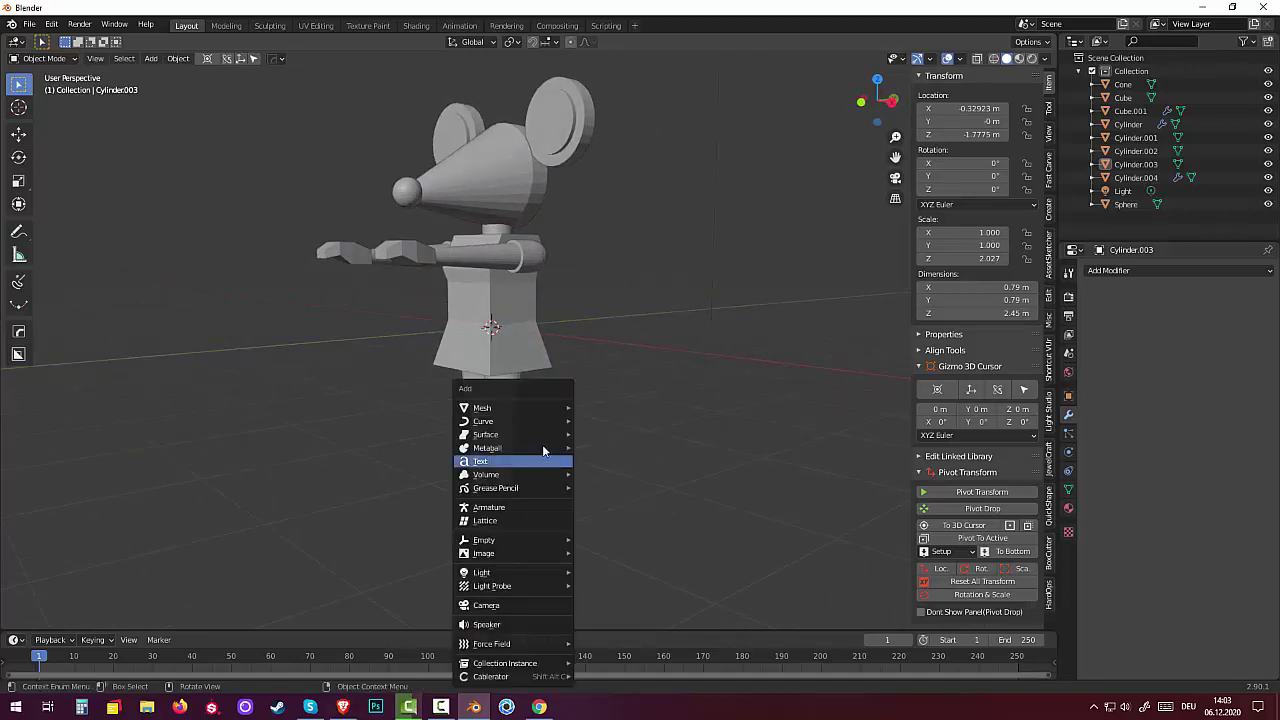
mouse_move(512, 407)
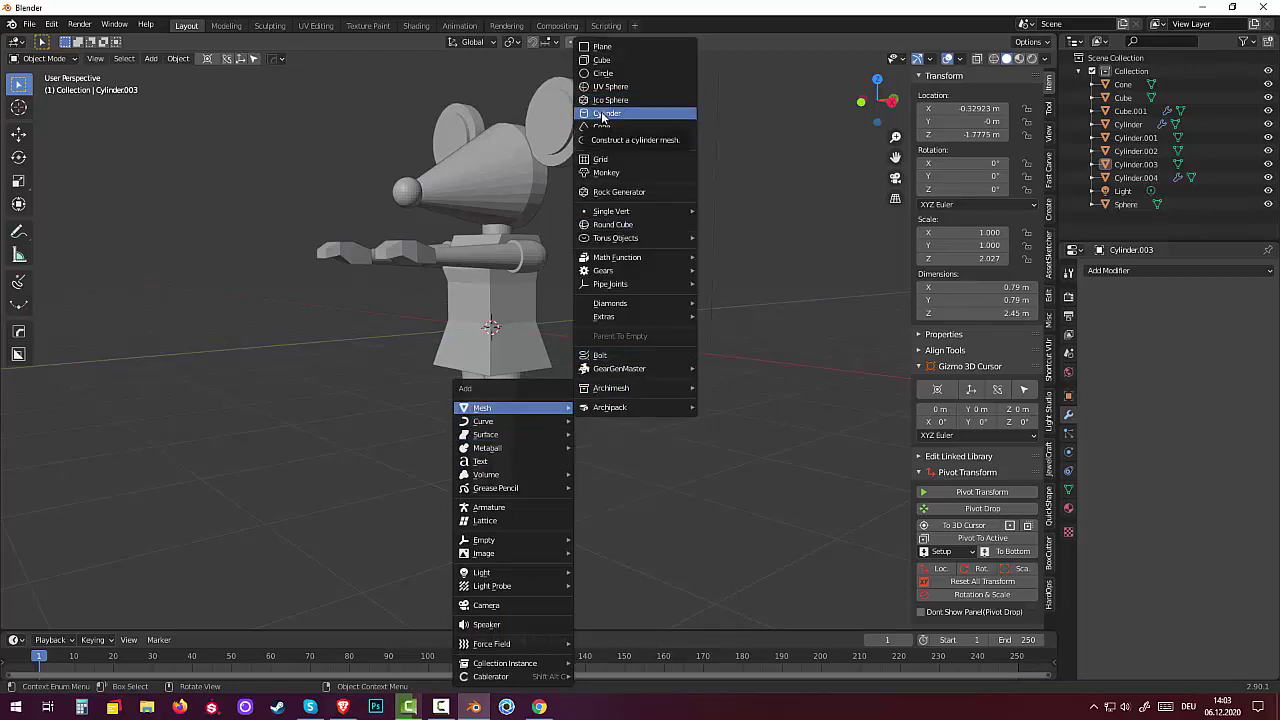
left_click(603, 114)
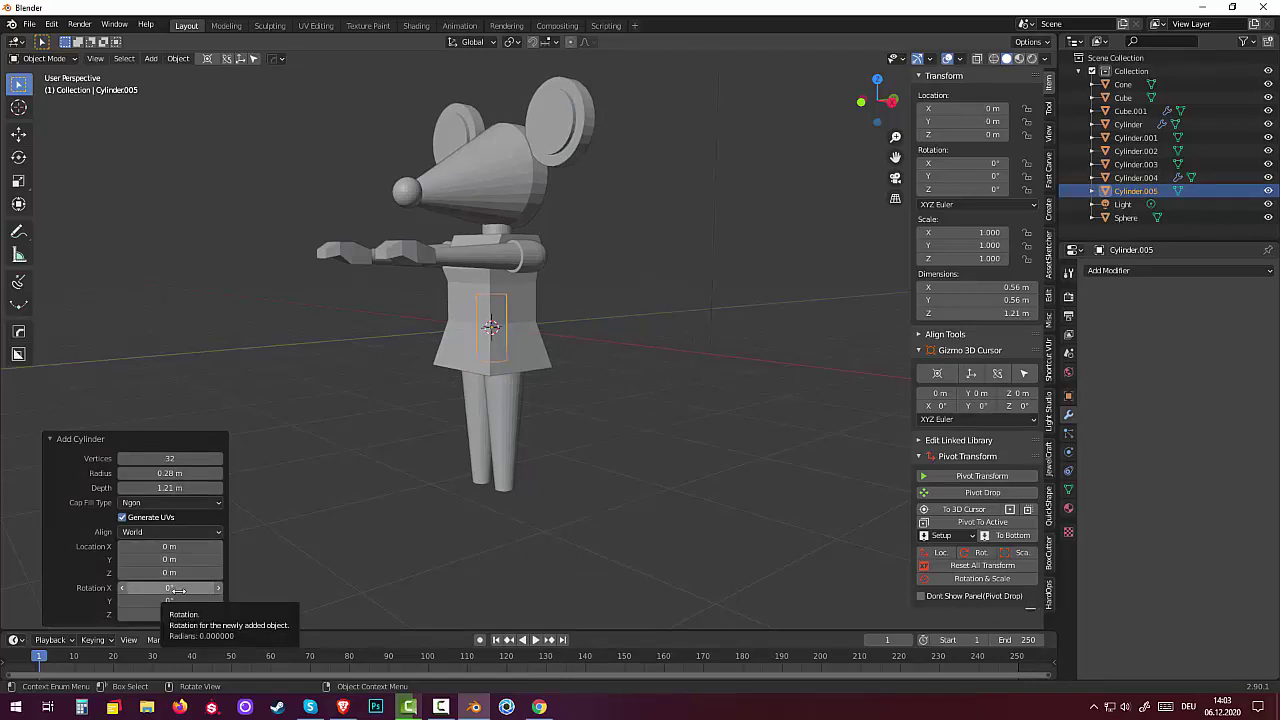
left_click(180, 600)
type("90")
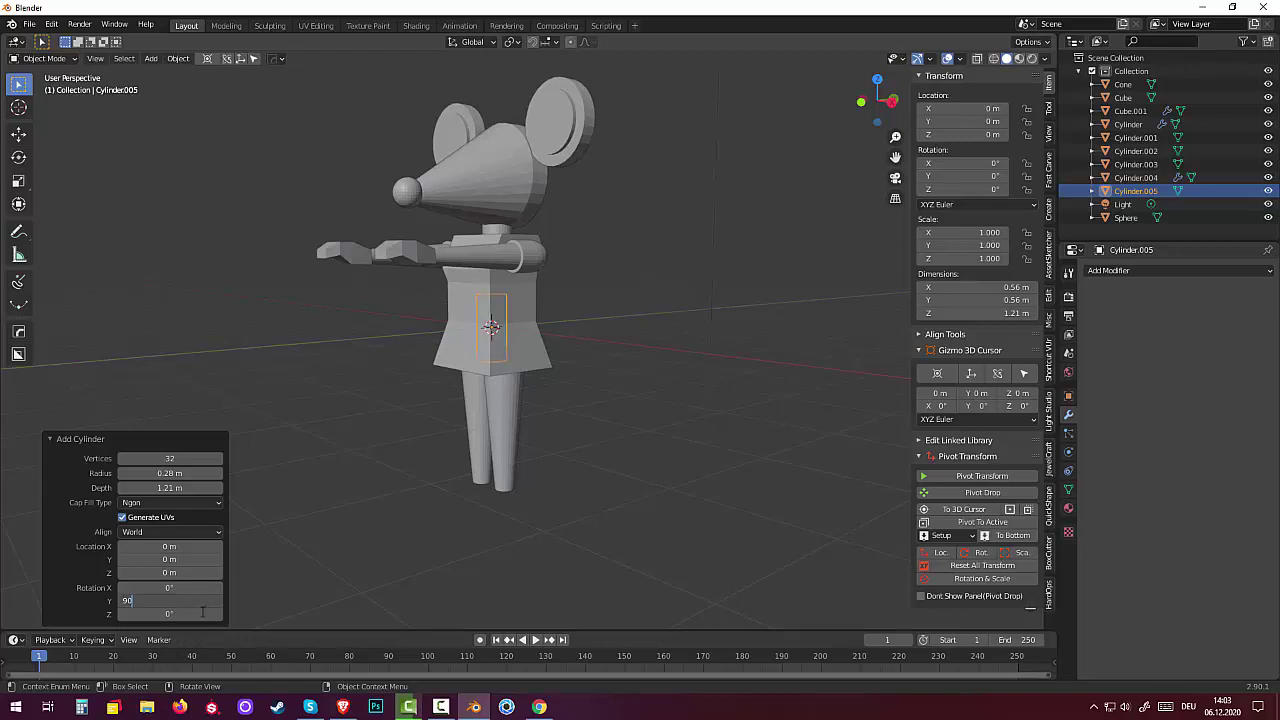
key("Return")
Step: Place the cylinder under the leg at X 0.33, Z -2.98 with depth 0.52
mouse_move(170, 546)
left_mouse_down()
mouse_move(218, 546)
mouse_move(100, 573)
mouse_move(172, 573)
left_mouse_up()
middle_click_drag(744, 525, 775, 478)
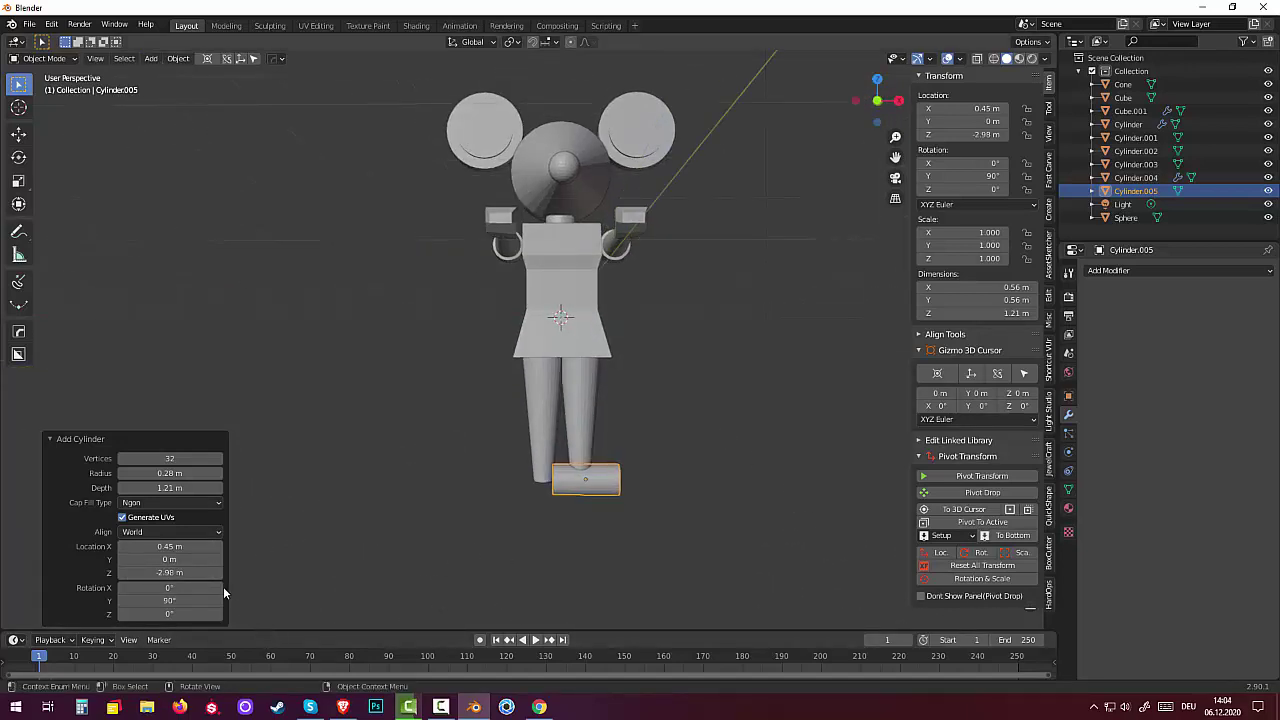
left_click_drag(170, 487, 140, 487)
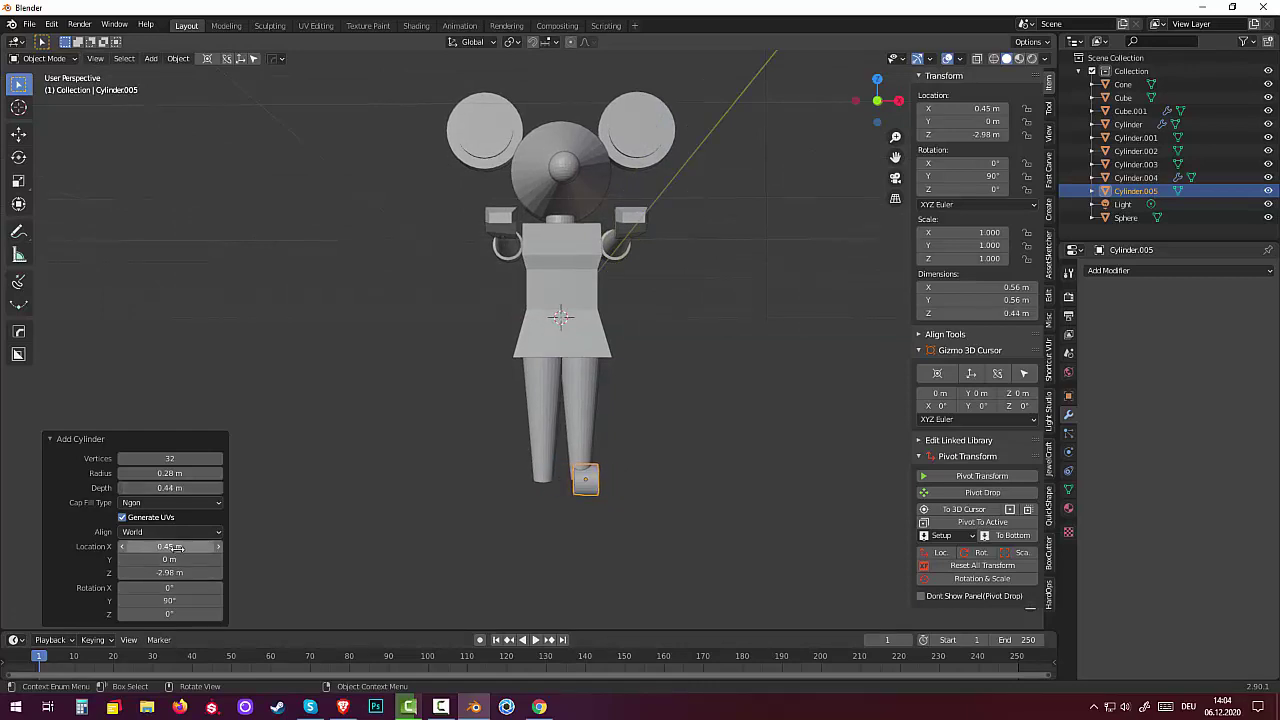
left_click_drag(175, 547, 150, 547)
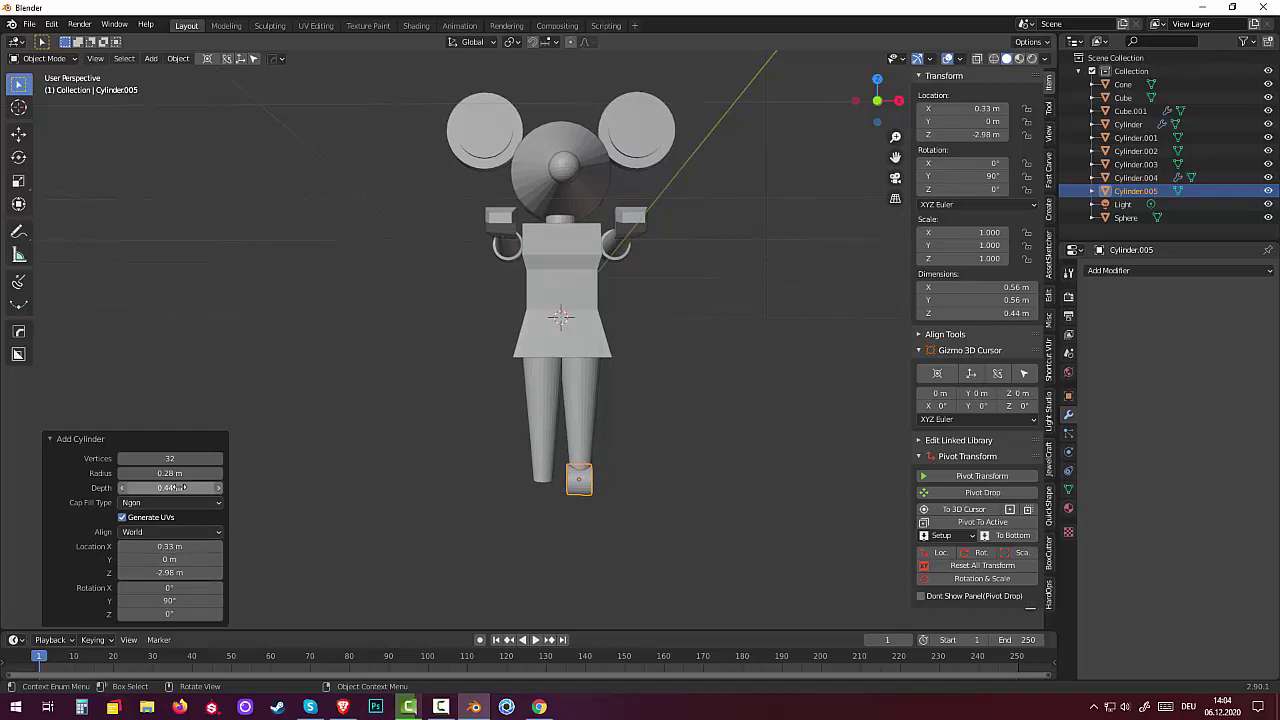
mouse_move(170, 487)
left_mouse_down()
mouse_move(190, 487)
mouse_move(150, 487)
left_mouse_up()
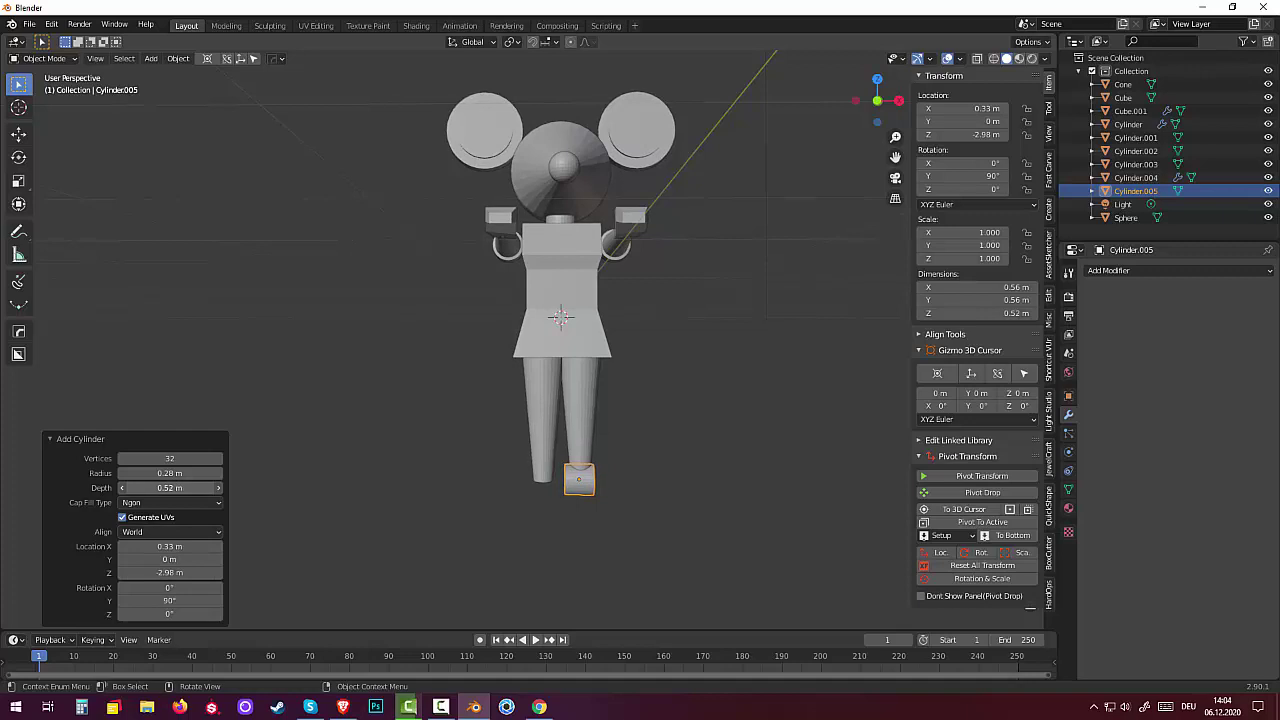
middle_click_drag(645, 549, 519, 557)
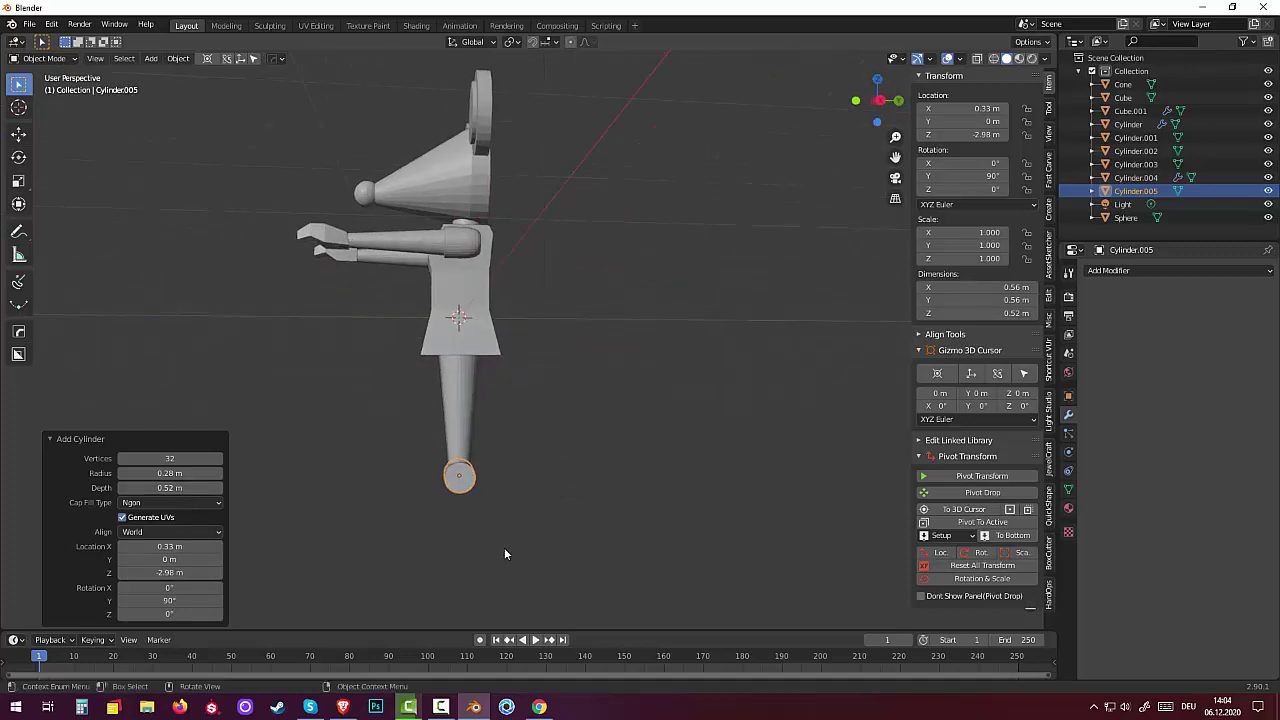
scroll(500, 547, "up", 1)
scroll(498, 544, "up", 1)
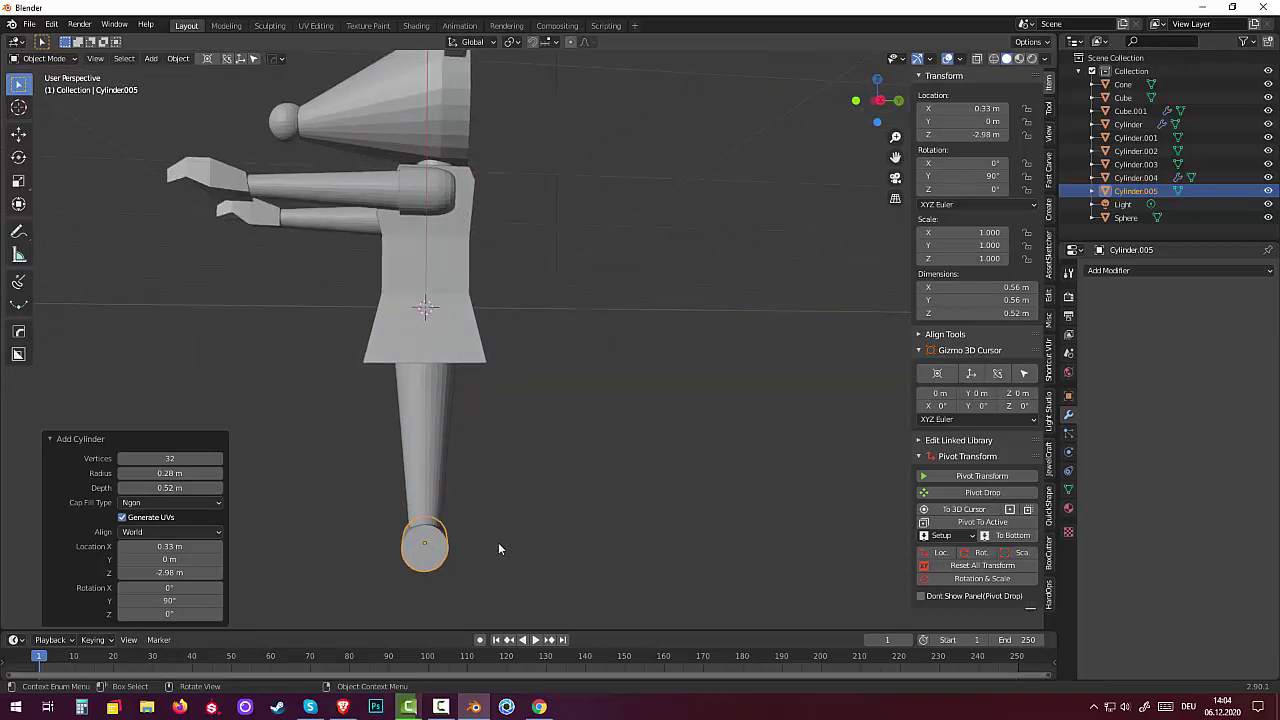
scroll(498, 542, "down", 1)
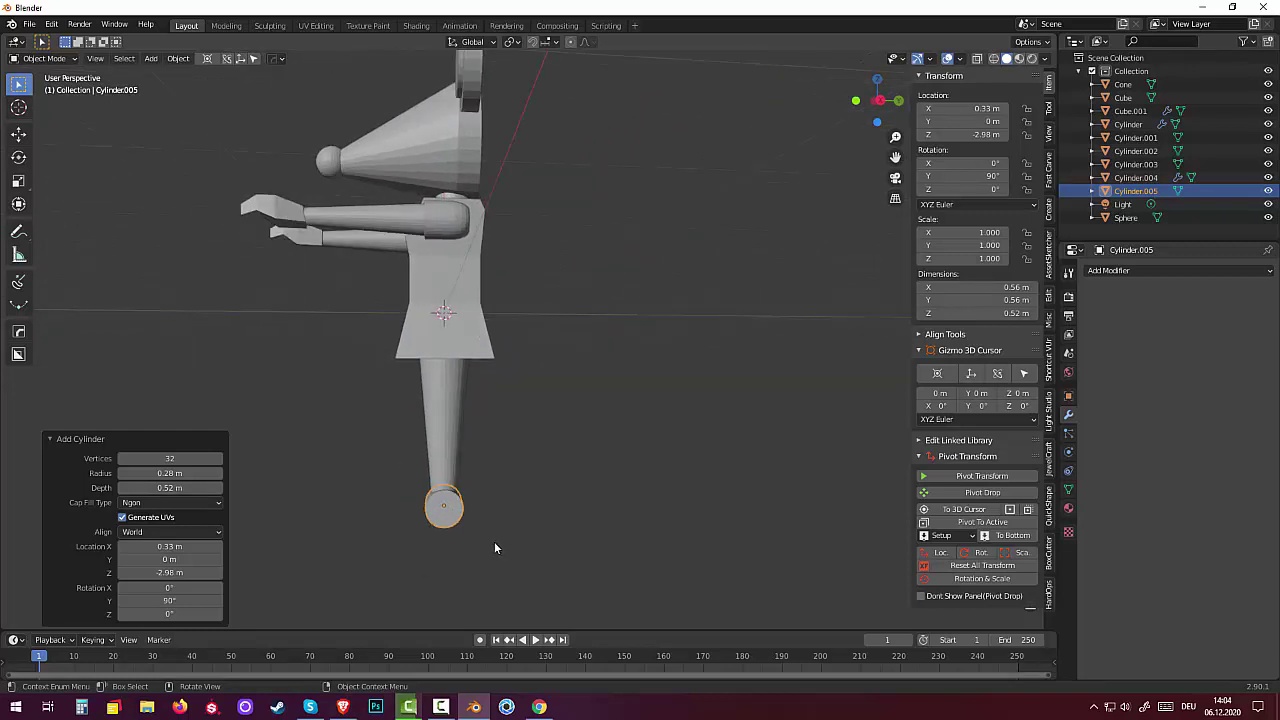
Step: Stretch the foot cylinder by 1.98 along Y
left_click(410, 566)
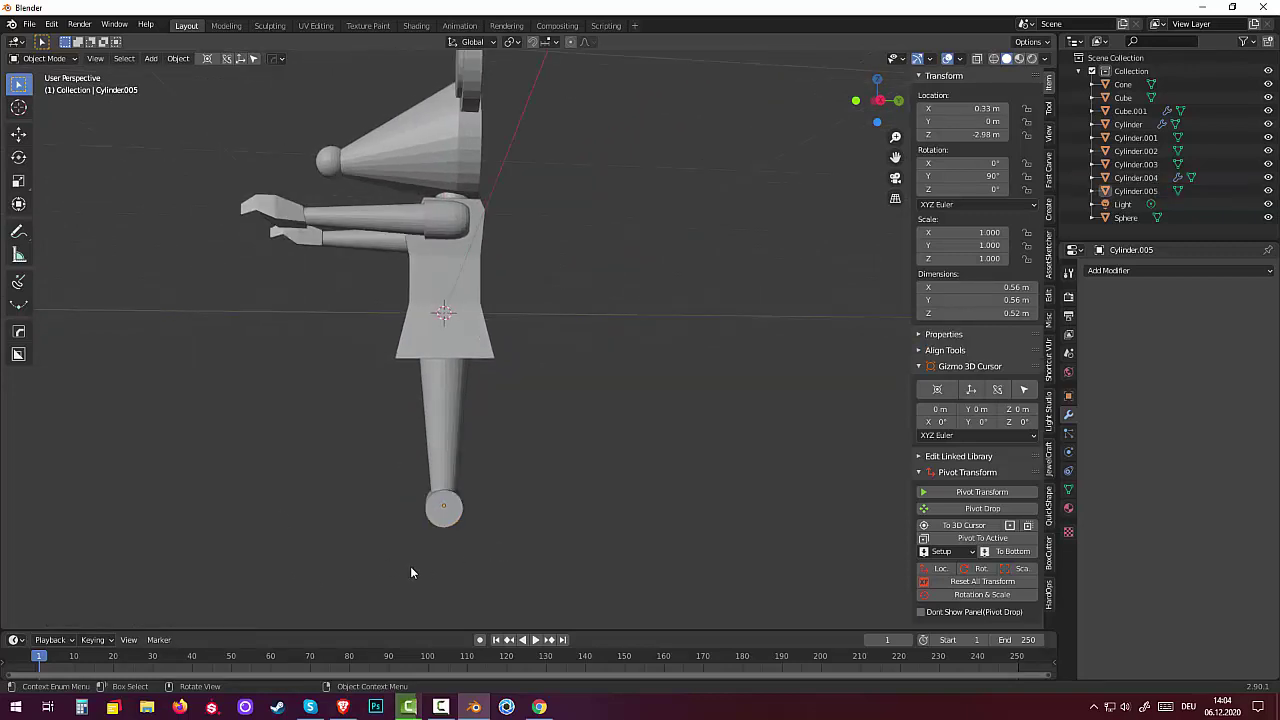
left_click(447, 517)
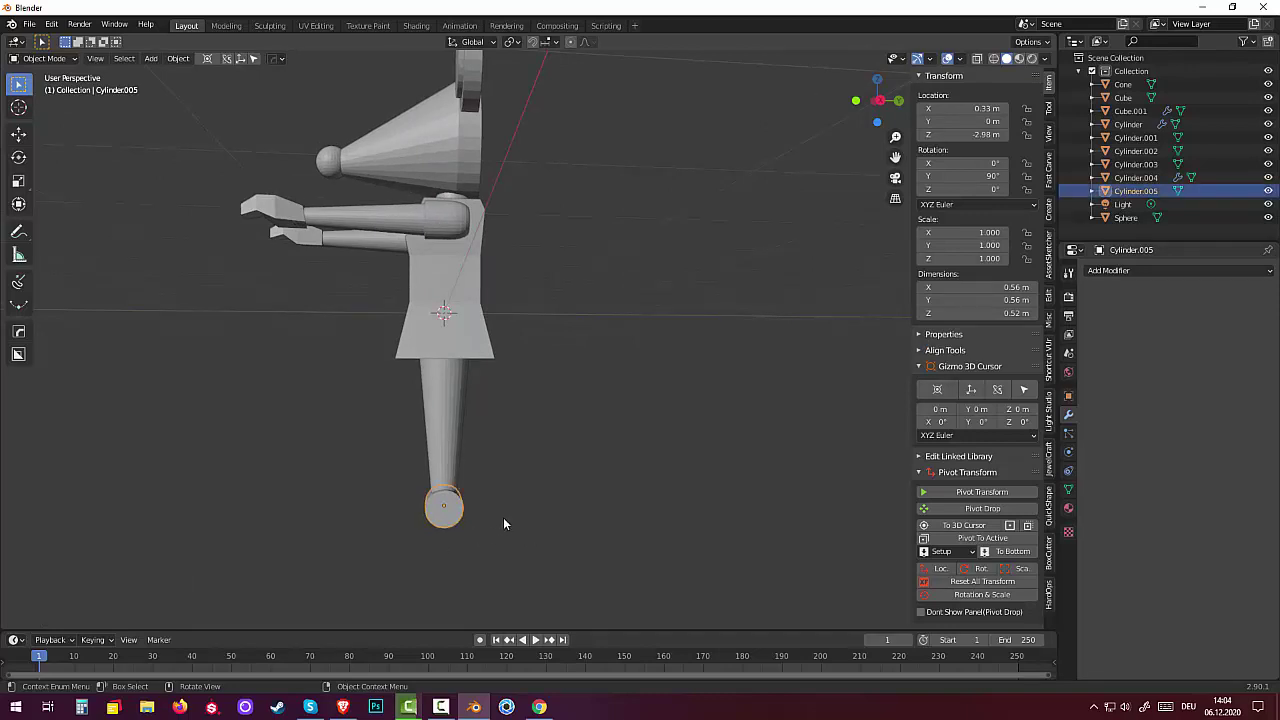
key("s")
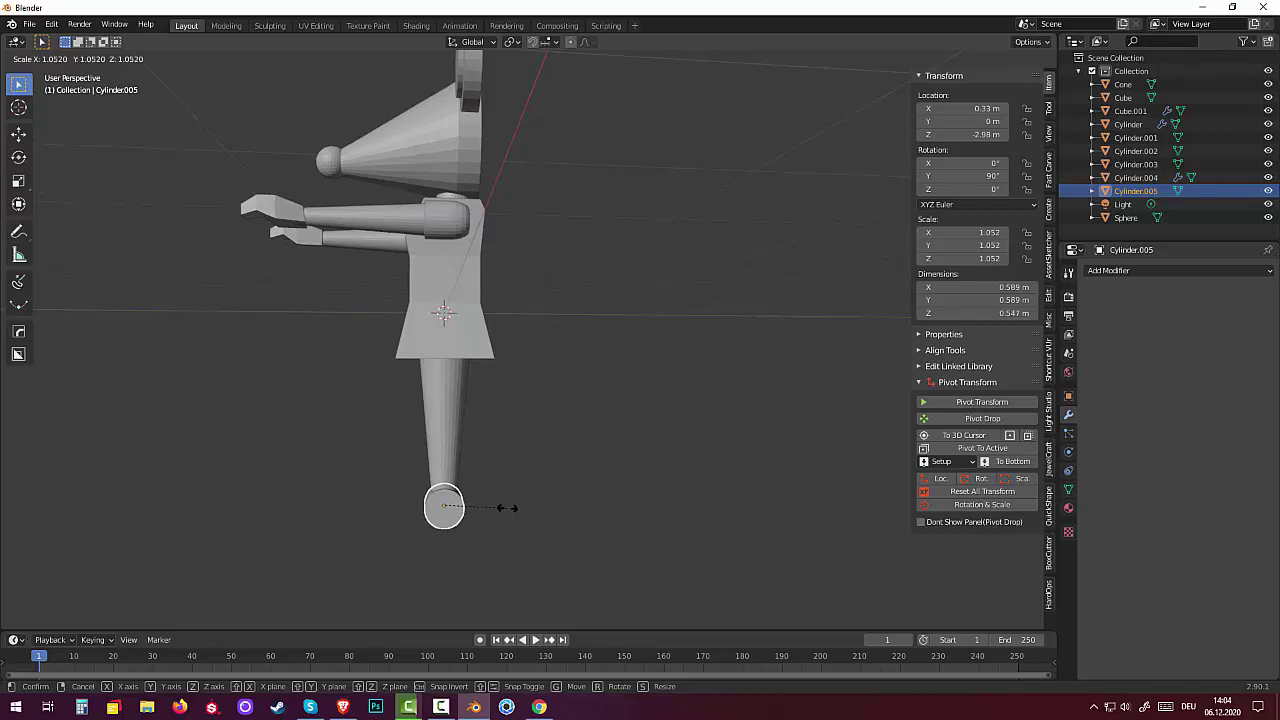
key("y")
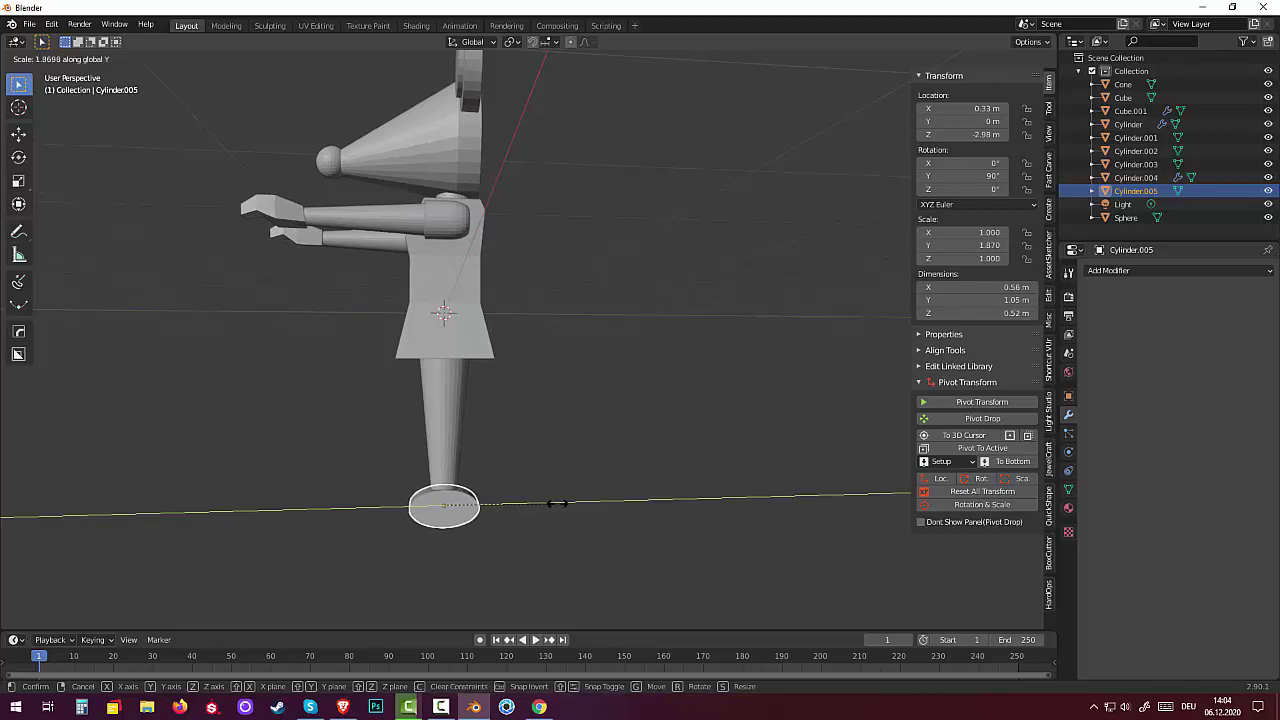
left_click(564, 500)
mouse_move(564, 500)
middle_mouse_down()
mouse_move(643, 525)
mouse_move(682, 524)
mouse_move(697, 500)
mouse_move(686, 486)
mouse_move(560, 505)
middle_mouse_up()
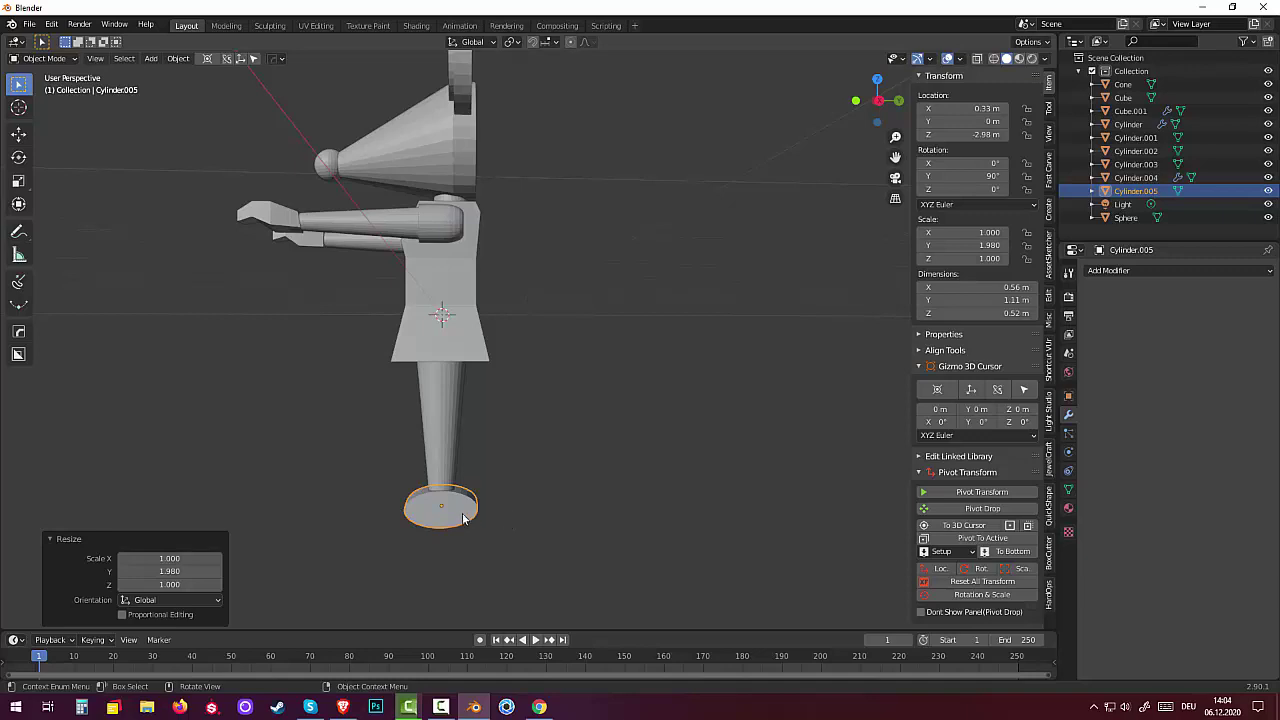
Step: In right ortho view, nudge the foot to Y -0.0907, Z -2.9573 and enable X-ray
key("KP_3")
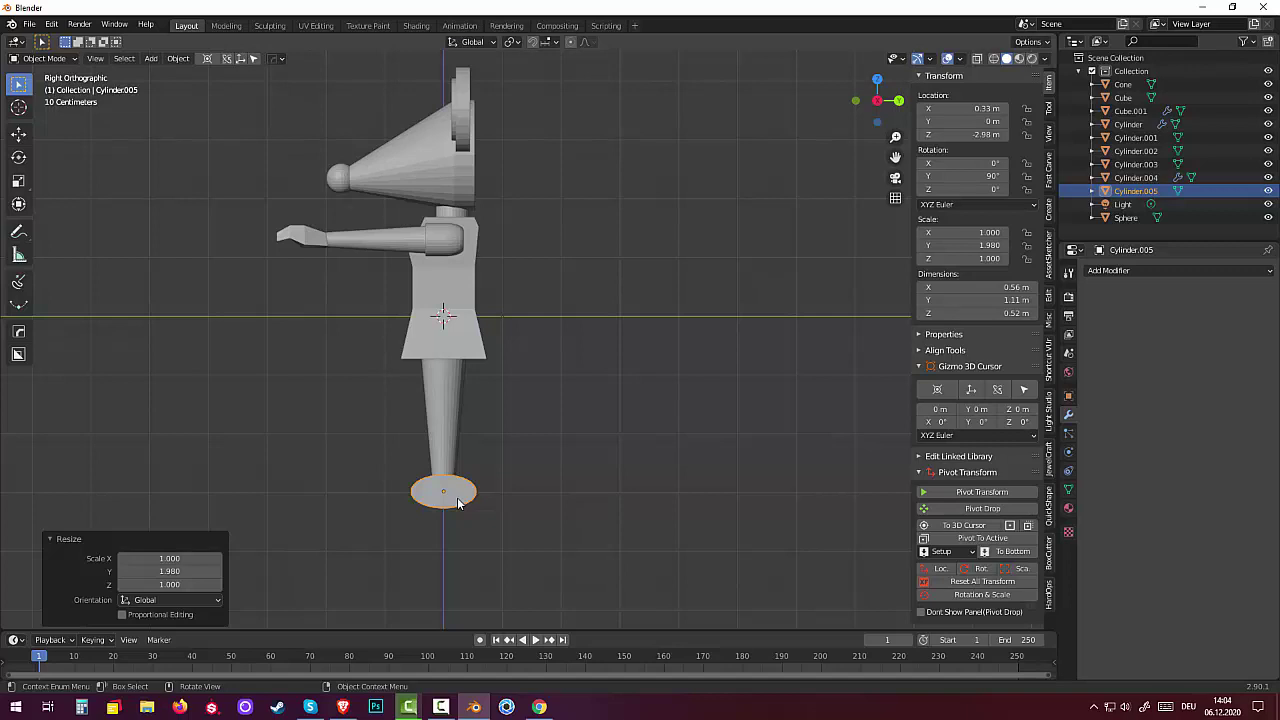
key("g")
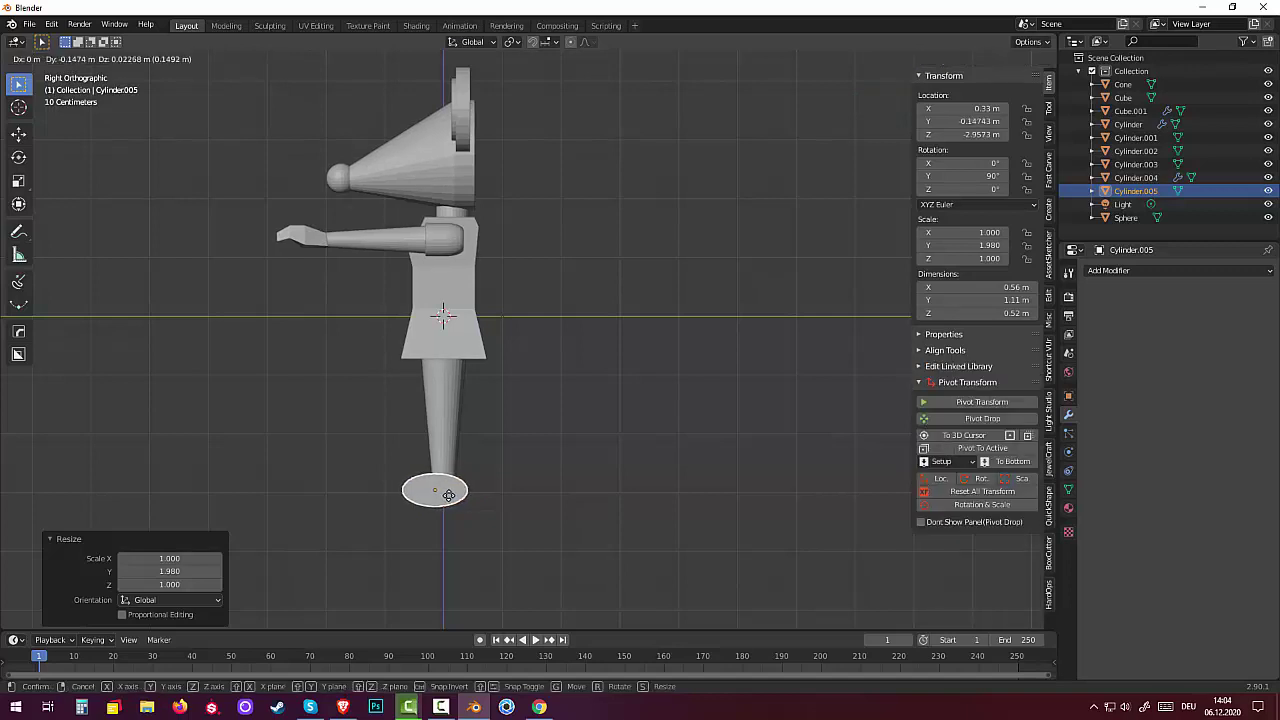
left_click(452, 494)
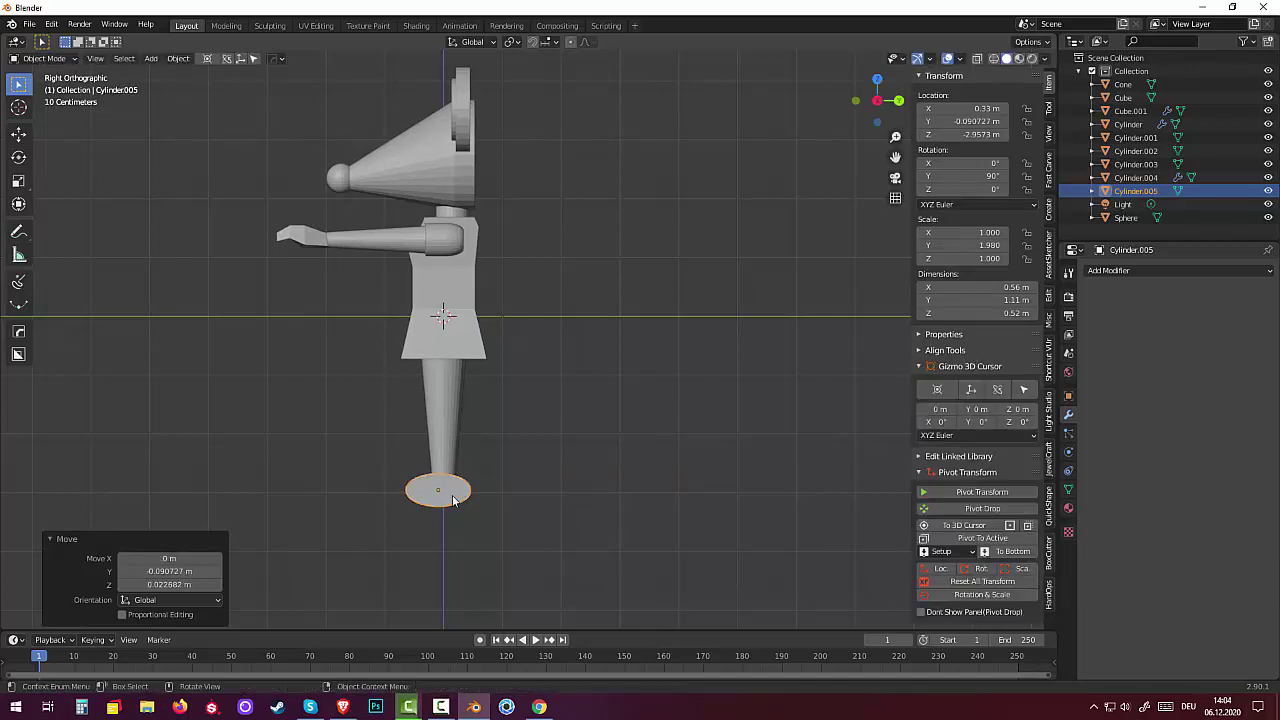
left_click(45, 59)
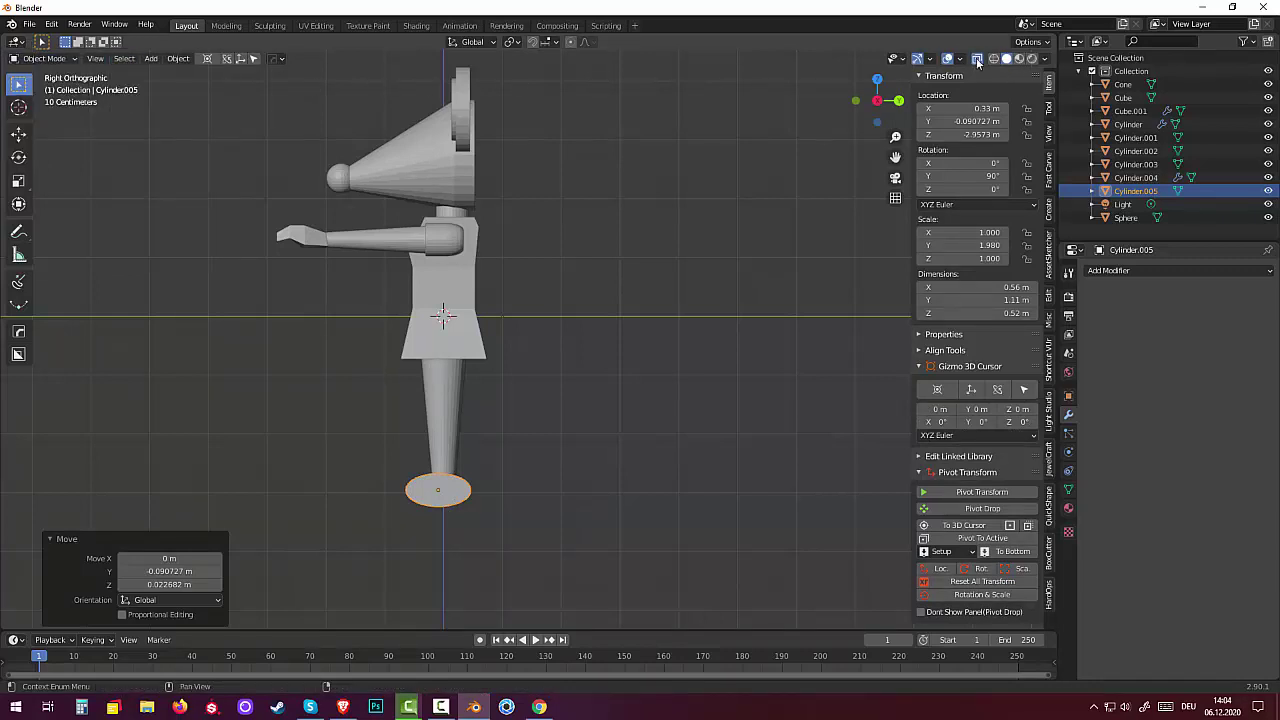
left_click(977, 59)
Step: Enter Edit Mode and box-select the lower vertices of the foot's rim
left_click(45, 59)
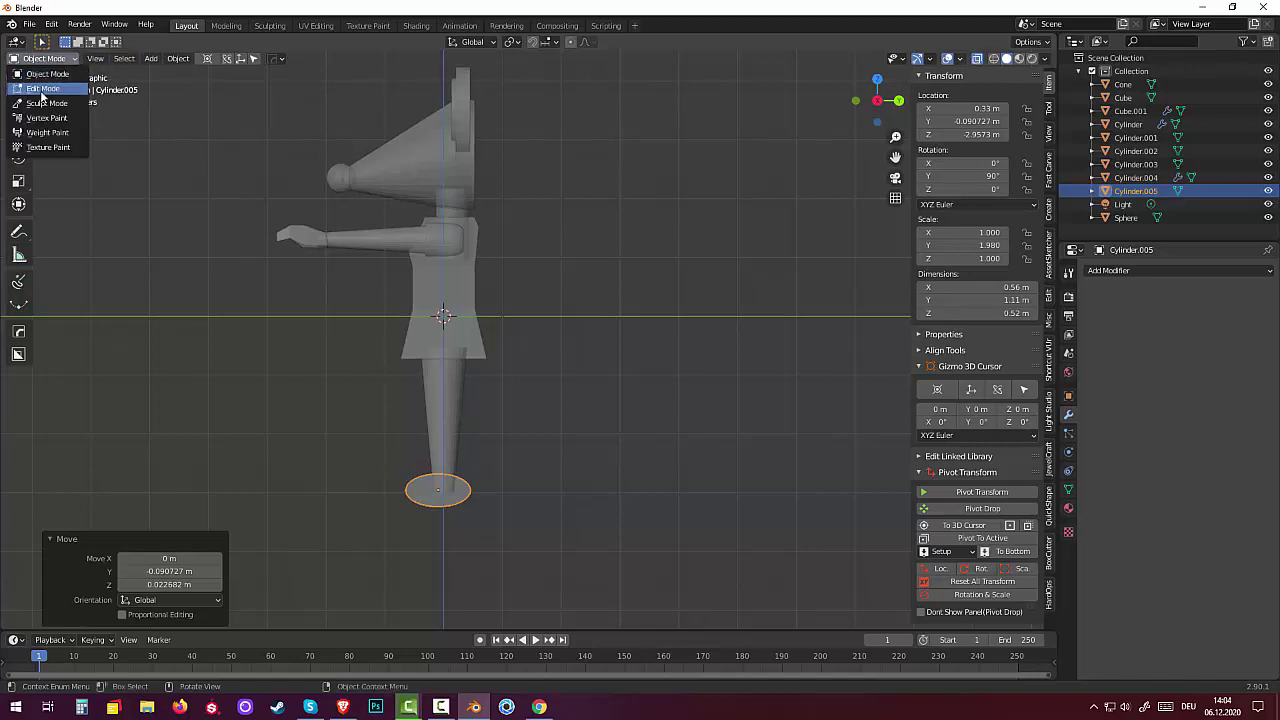
left_click(45, 89)
scroll(388, 505, "up", 2)
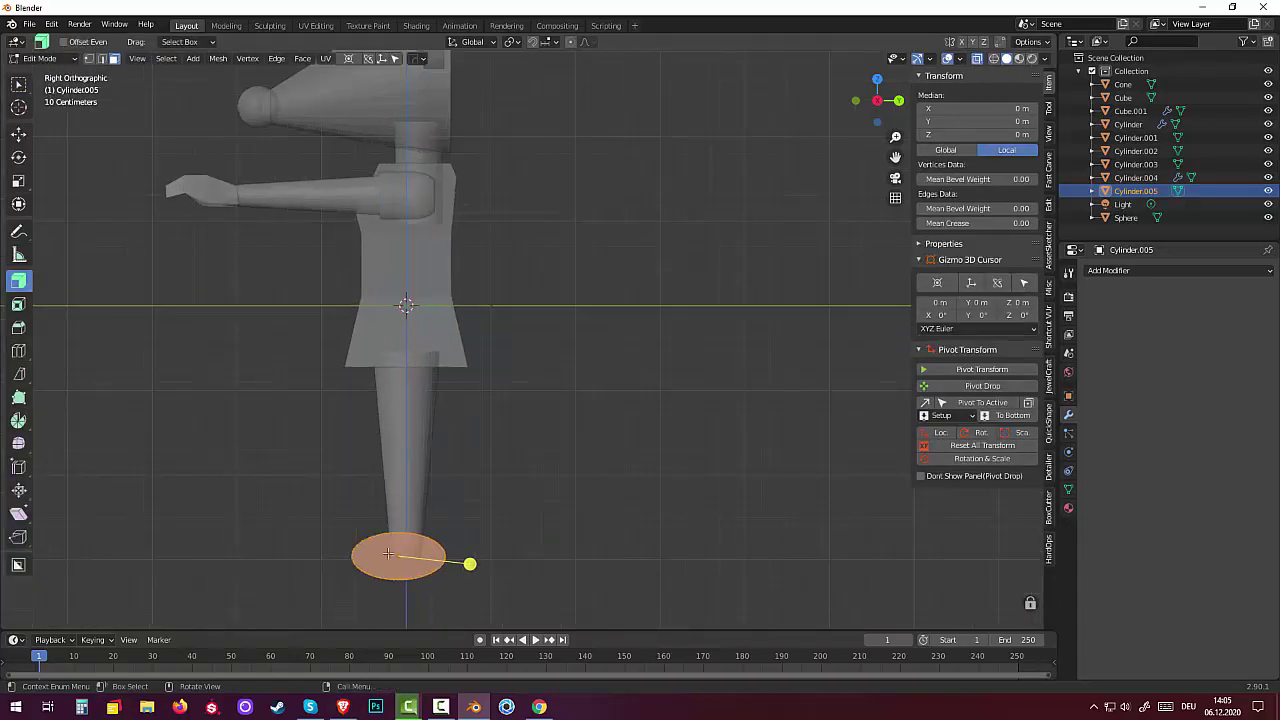
left_click_drag(337, 561, 541, 620)
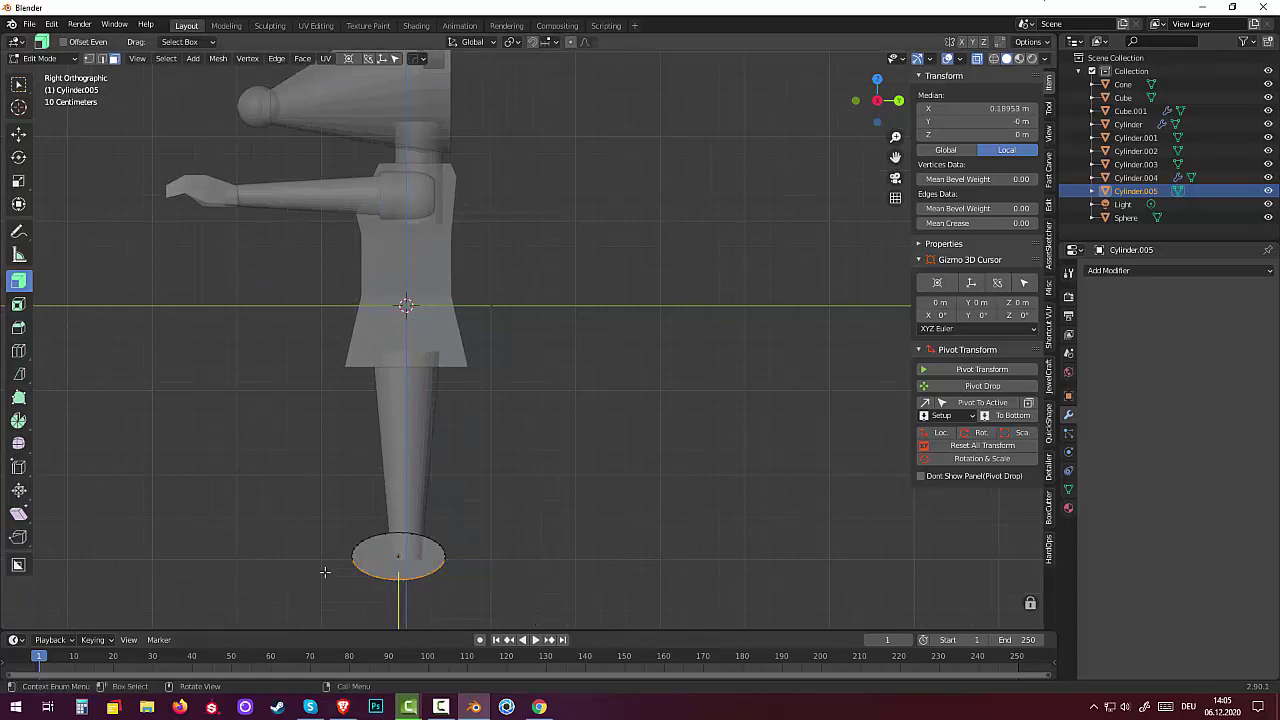
left_click_drag(339, 560, 503, 603)
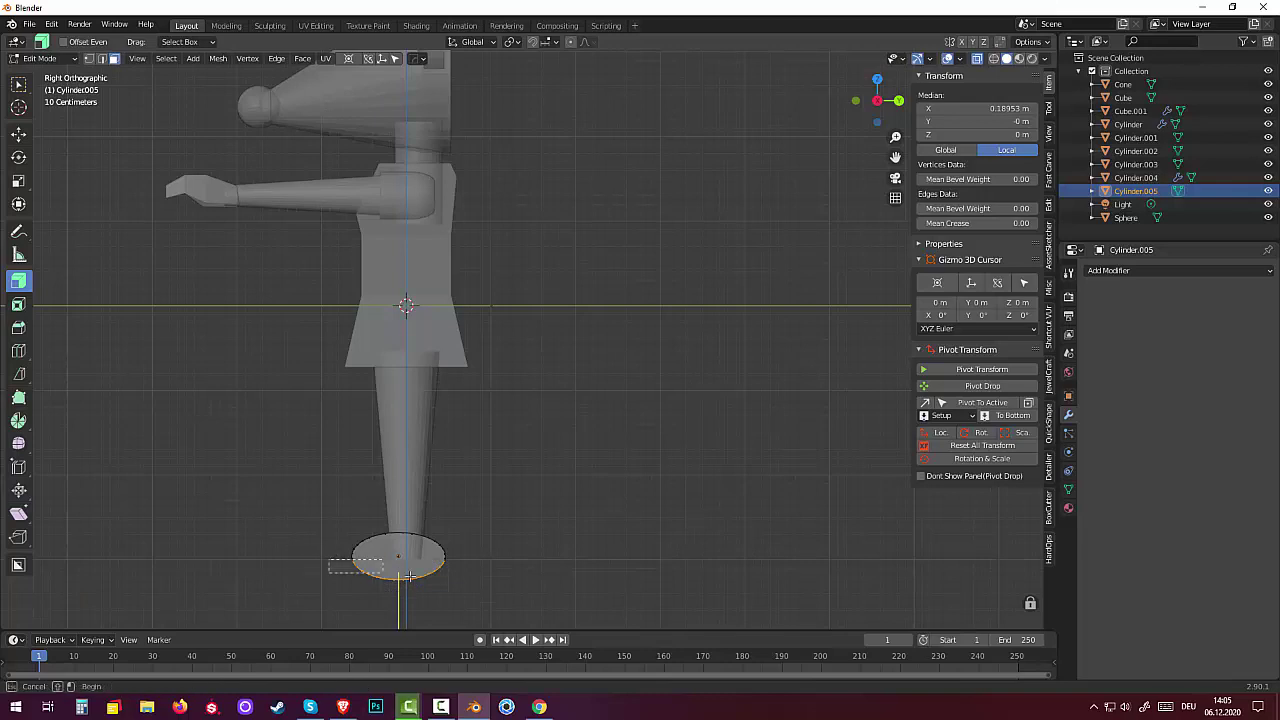
left_click_drag(329, 558, 539, 605)
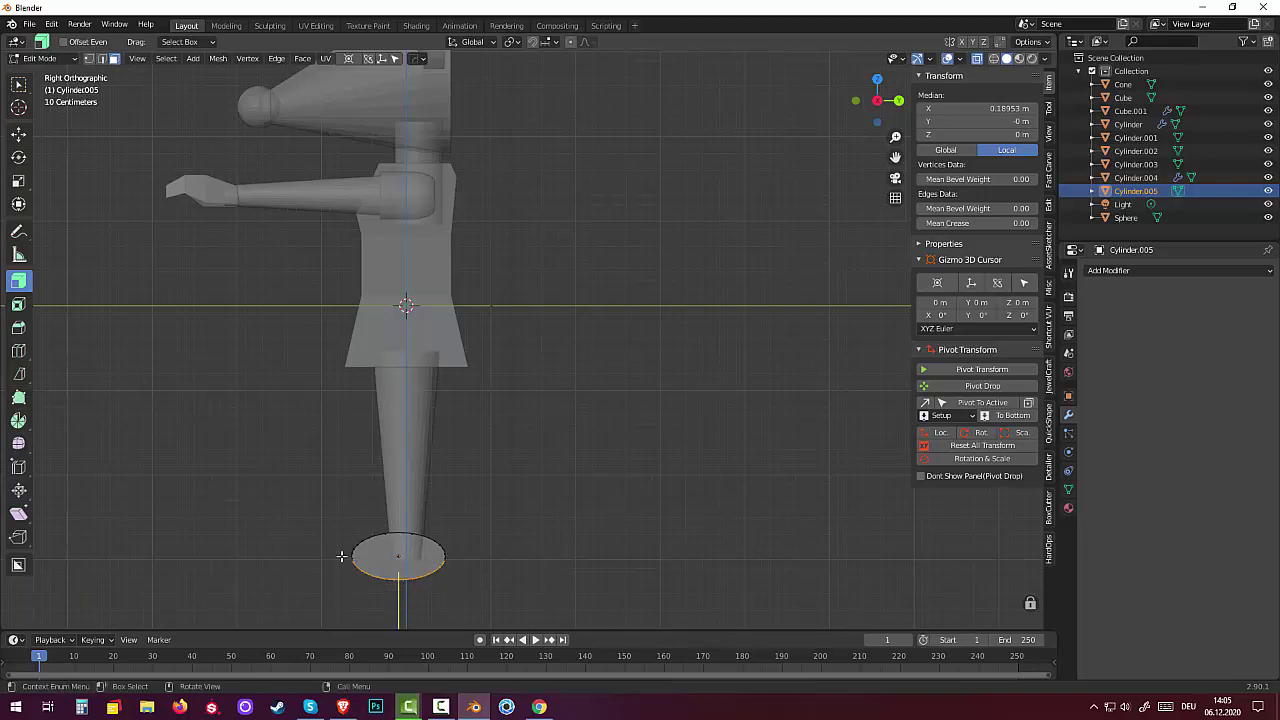
mouse_move(345, 558)
left_mouse_down()
mouse_move(503, 575)
mouse_move(530, 594)
left_mouse_up()
left_click_drag(343, 556, 524, 608)
Step: Frame the foot, clear the selection and reselect only the lower half of its rim
scroll(504, 600, "up", 3)
mouse_move(543, 521)
middle_mouse_down("shift")
mouse_move(623, 274)
mouse_move(617, 283)
middle_mouse_up("shift")
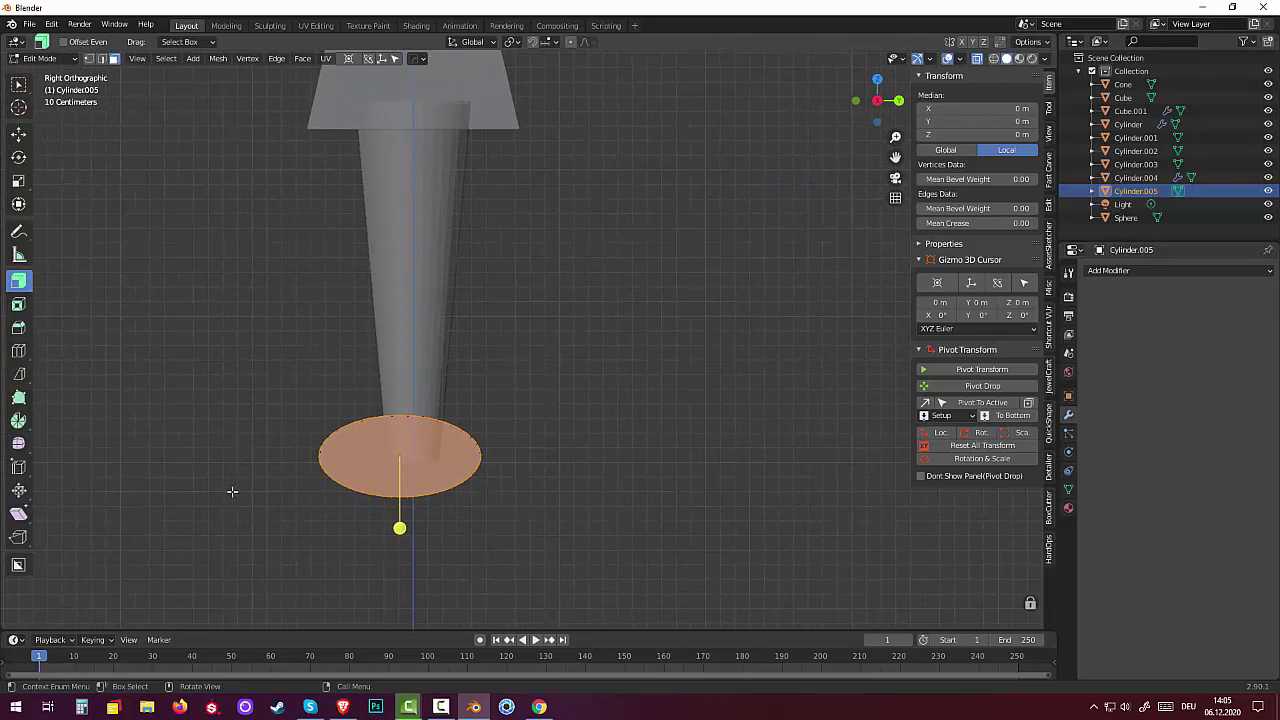
left_click(575, 555)
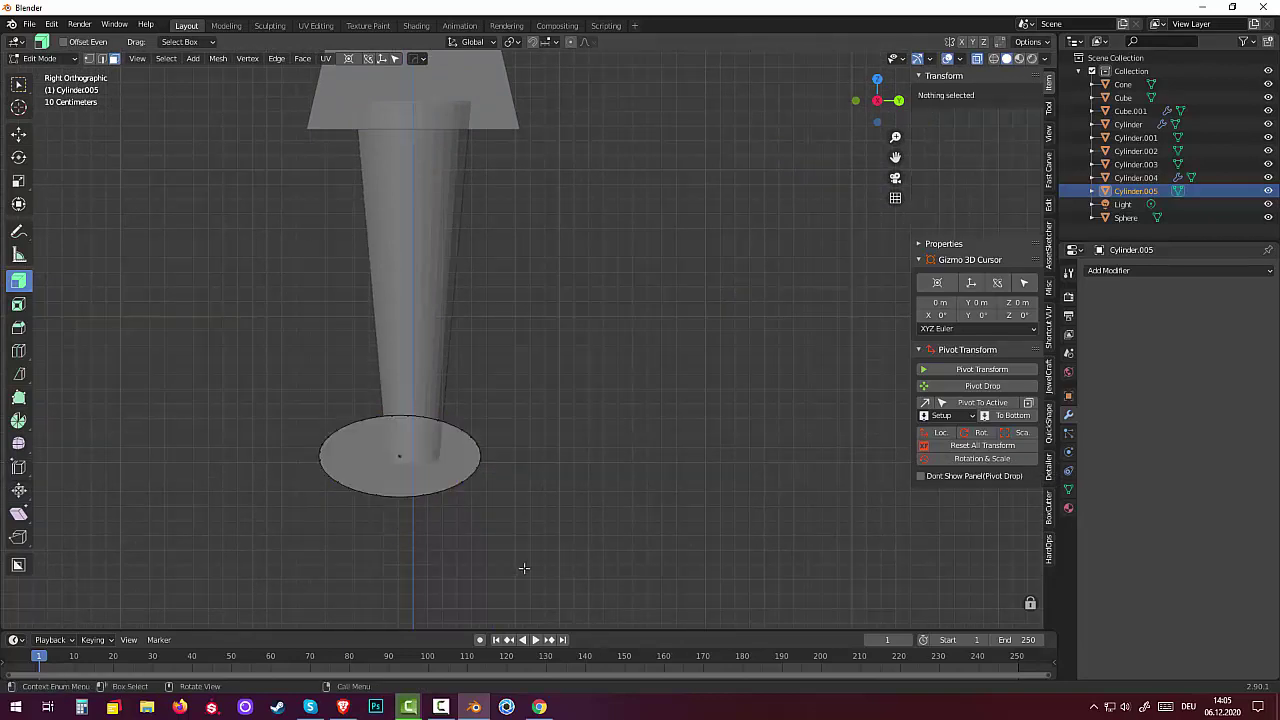
left_click_drag(309, 461, 588, 516)
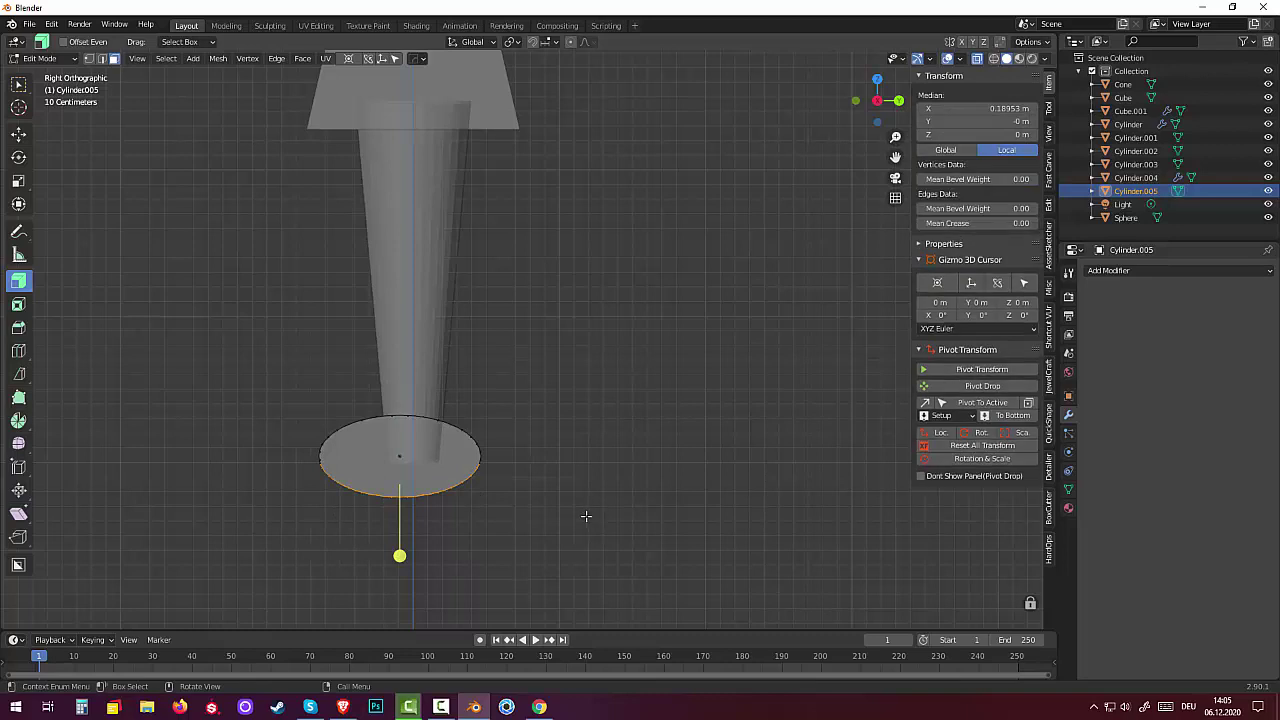
left_click_drag(311, 457, 578, 533)
Step: Delete the selected bottom-cap vertices, leaving an open curved strip
key("x")
left_click(489, 522)
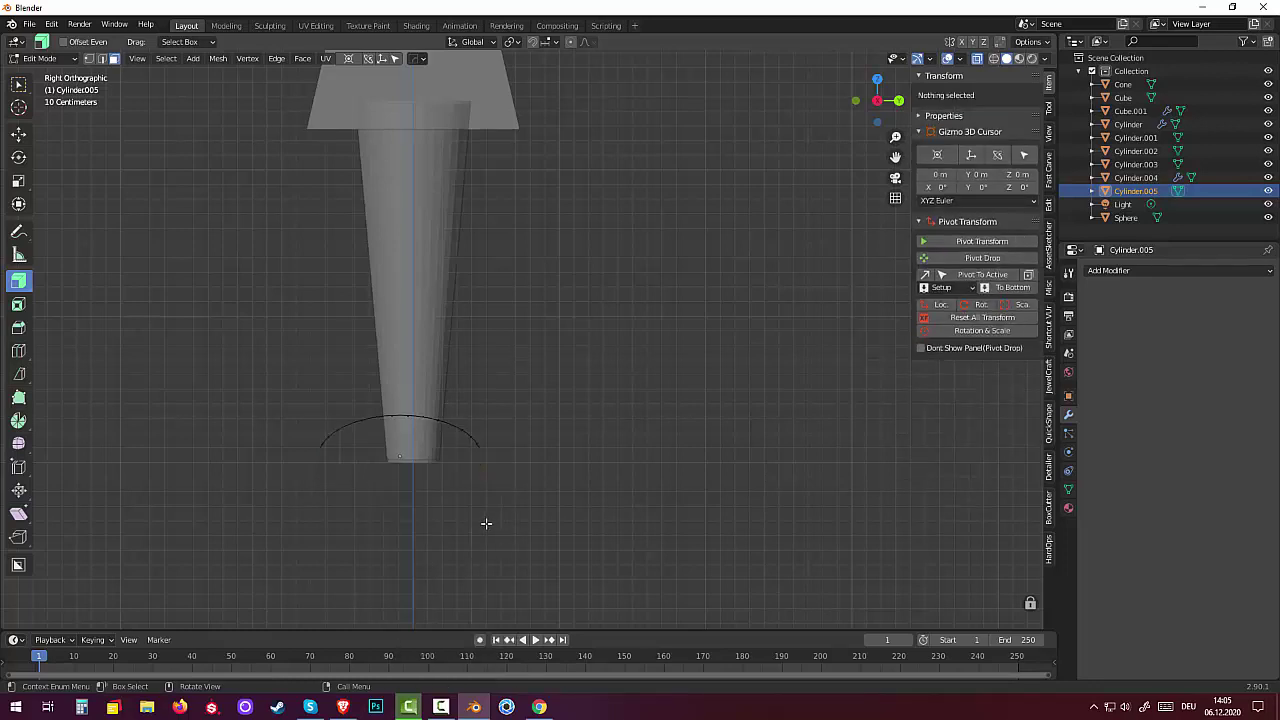
mouse_move(486, 523)
middle_mouse_down()
mouse_move(514, 546)
mouse_move(537, 520)
mouse_move(519, 522)
middle_mouse_up()
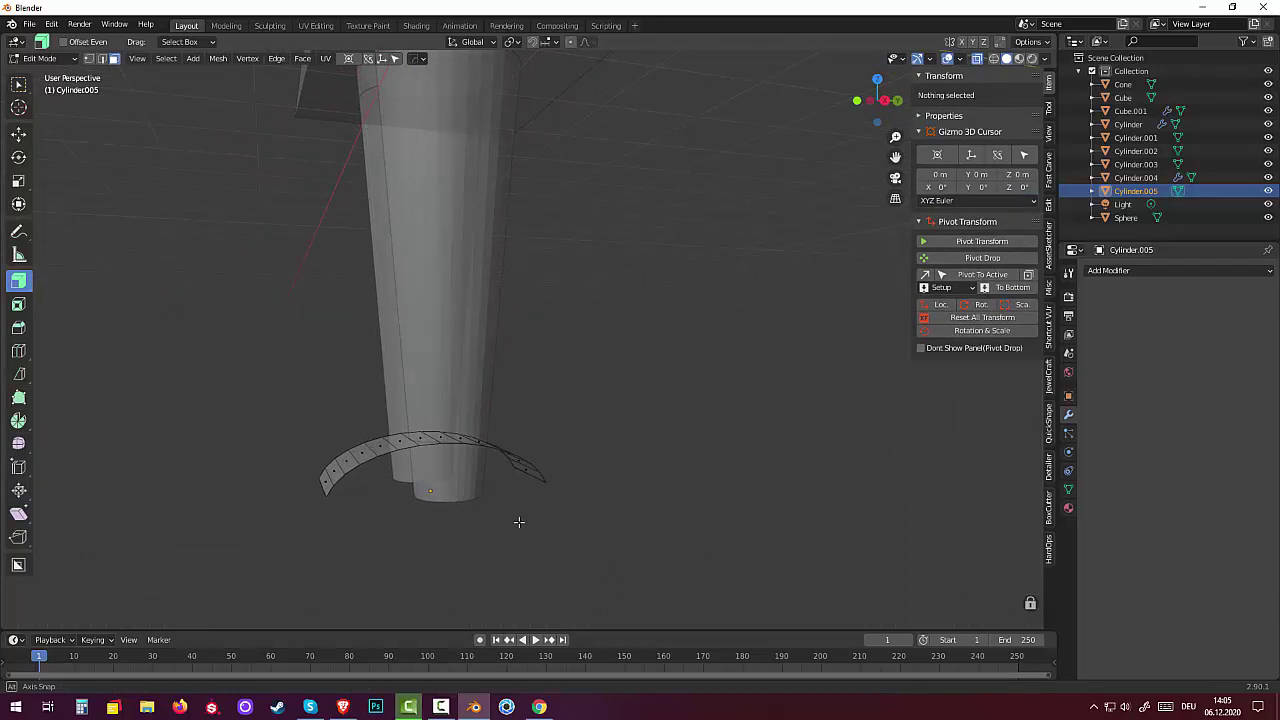
middle_click_drag(519, 521, 463, 537)
scroll(457, 537, "up", 3)
scroll(336, 509, "down", 3)
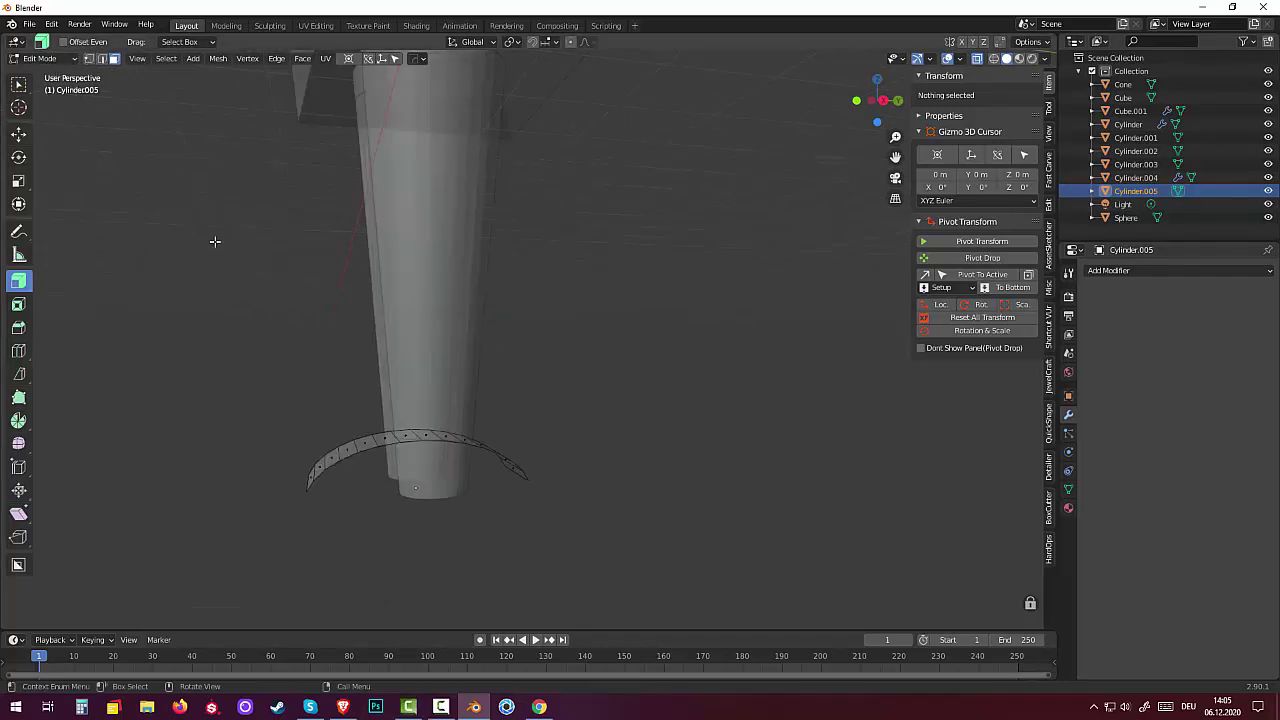
Step: In edge select mode, select the edges along the strip's arc from left to right
left_click(310, 484)
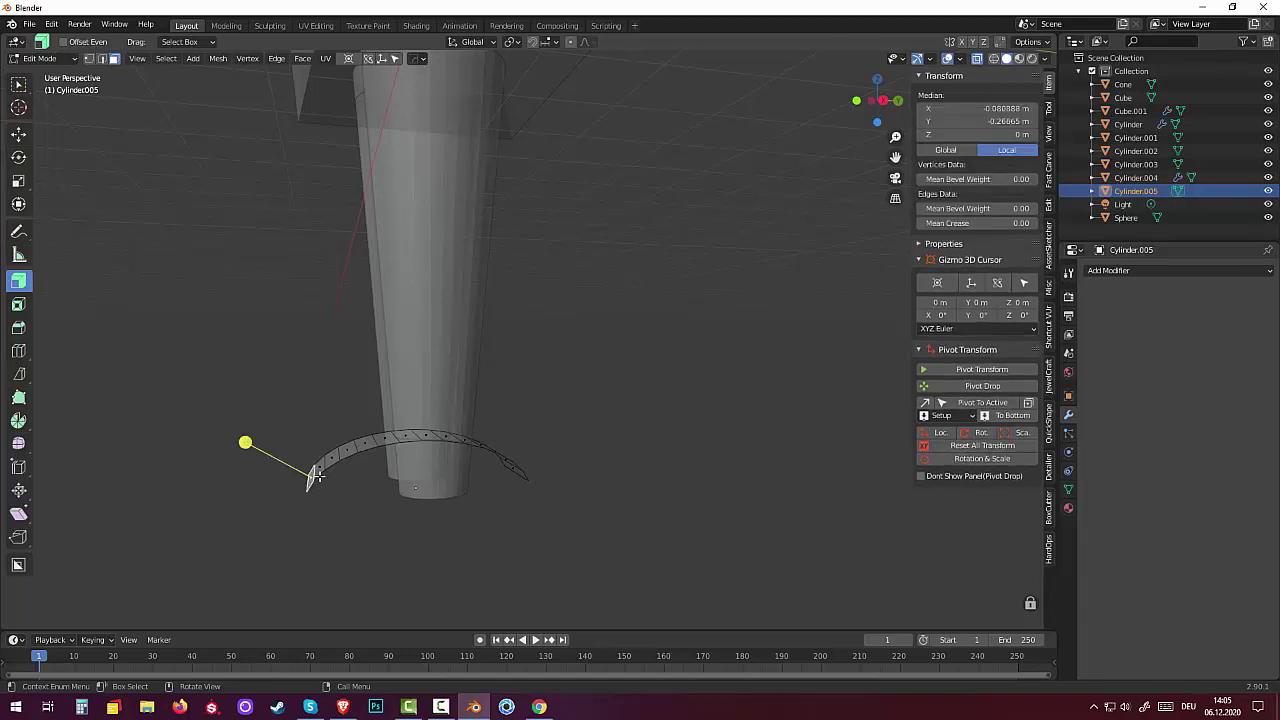
left_click(101, 58)
left_click(318, 477)
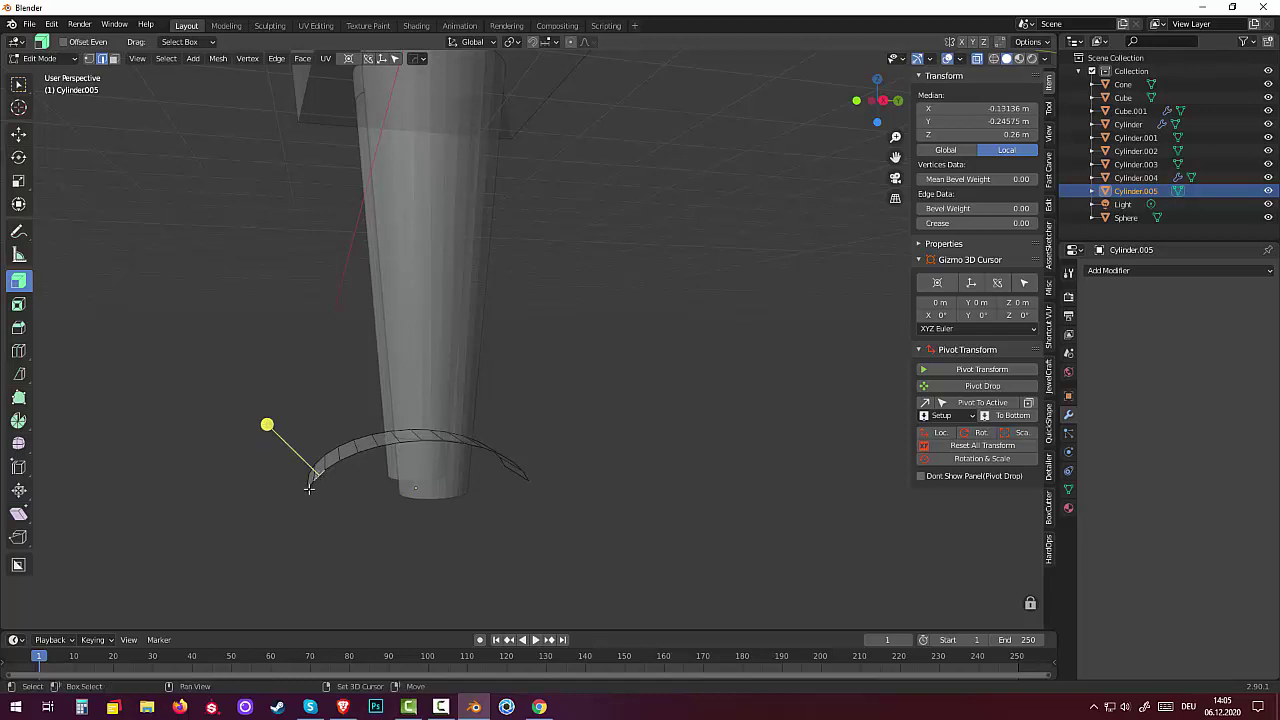
left_click(322, 470, "shift")
left_click(344, 460, "shift")
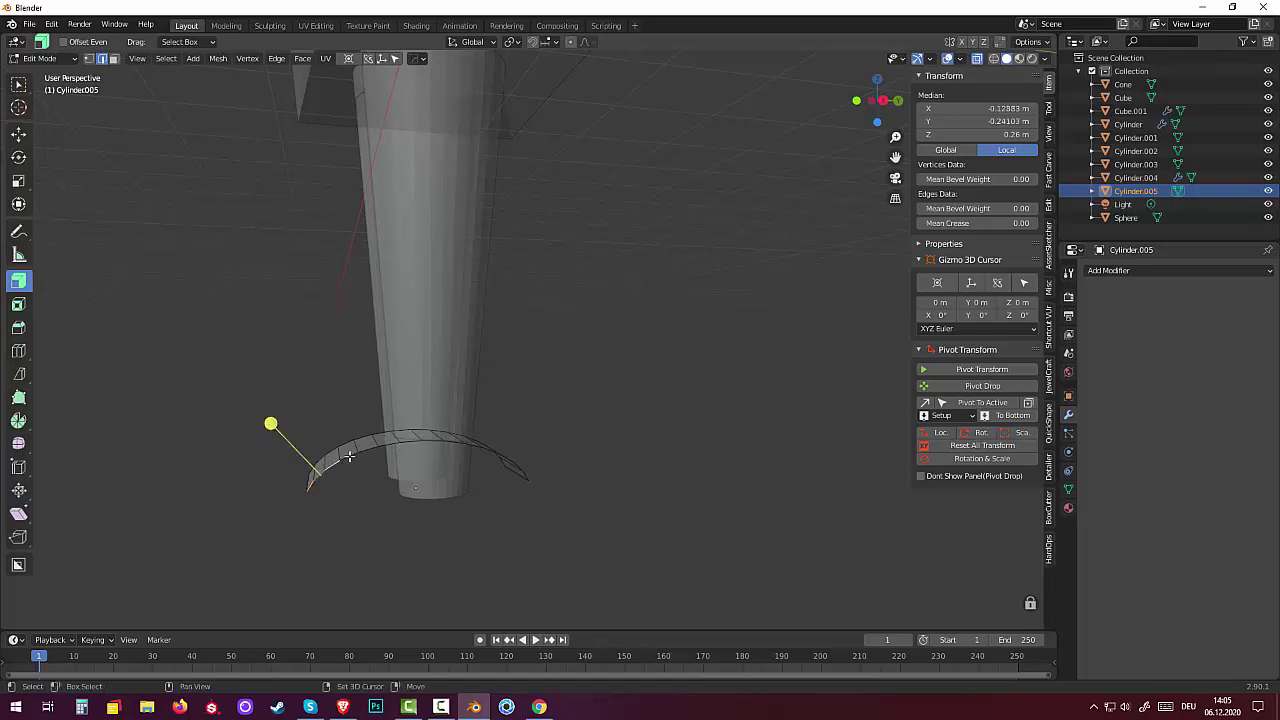
left_click(364, 452, "shift")
left_click(386, 447, "shift")
left_click(406, 443, "shift")
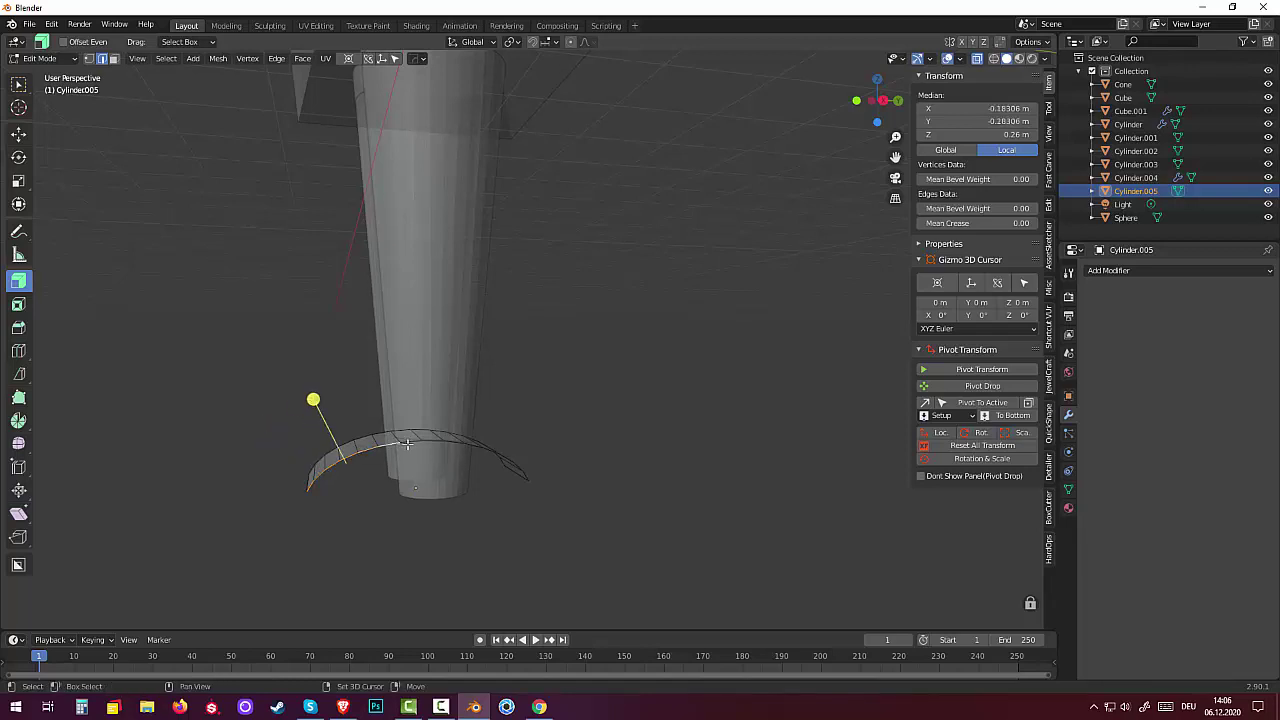
left_click(432, 441, "shift")
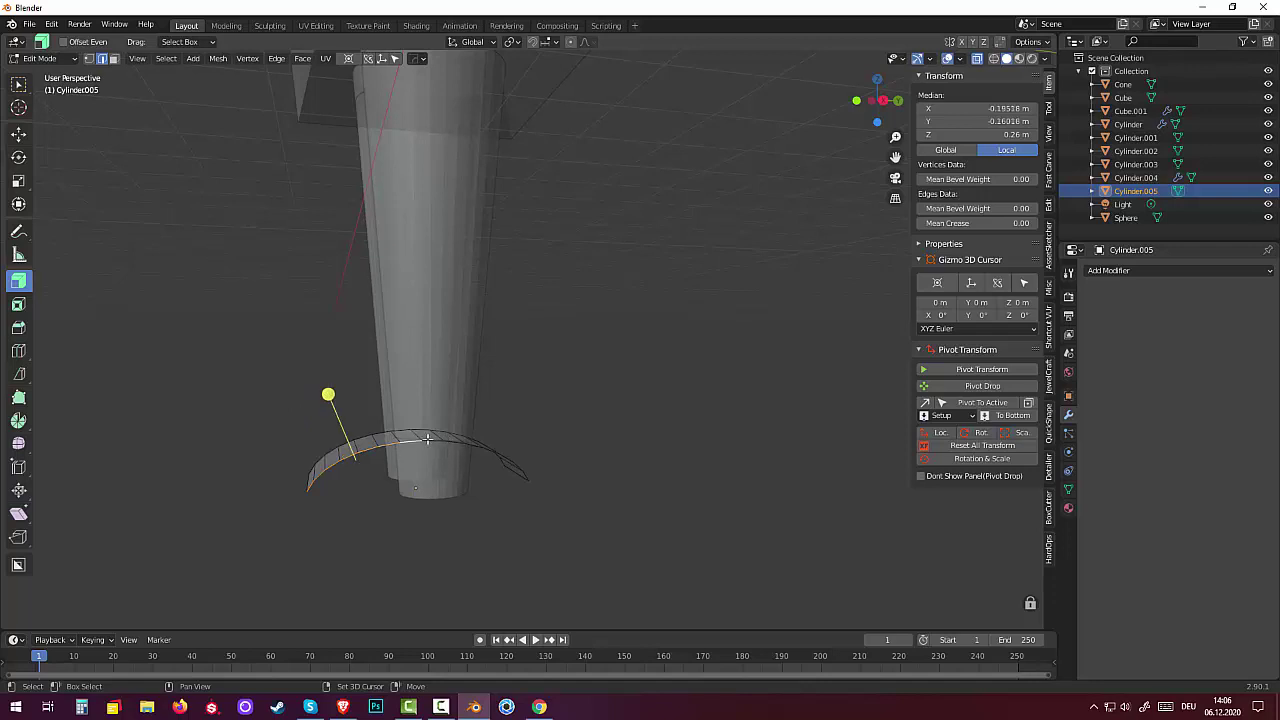
left_click(453, 442, "shift")
left_click(461, 443, "shift")
left_click(476, 446, "shift")
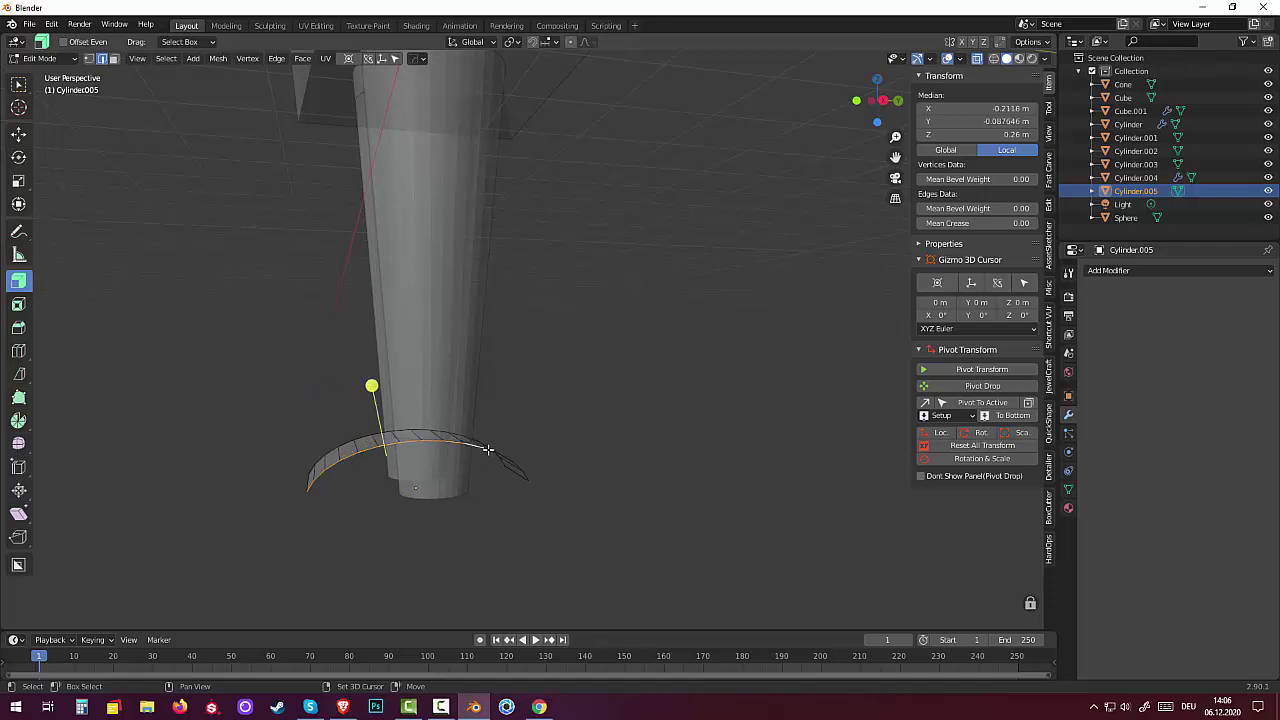
left_click(495, 450, "shift")
left_click(505, 456, "shift")
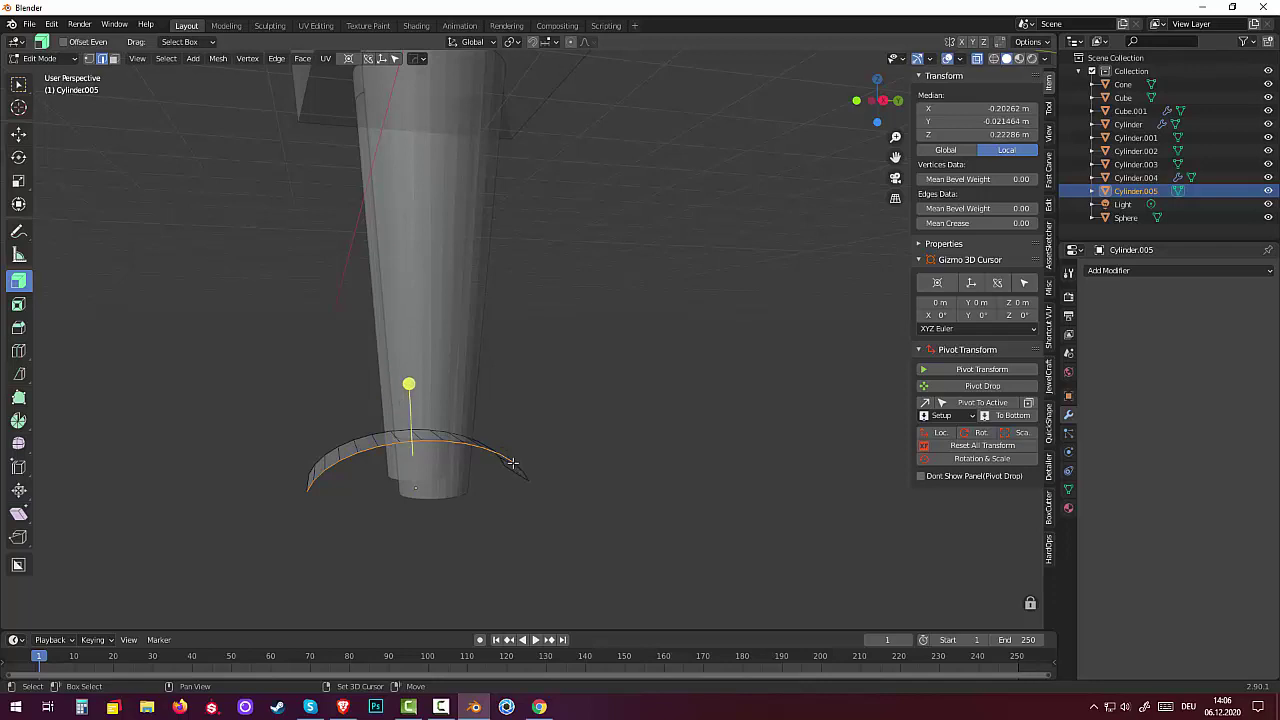
left_click(512, 462, "shift")
left_click(518, 466, "shift")
Step: Fill the strip's upper arc edges with a face, undoing a mistaken Alt+F fill first
left_click(527, 479, "shift")
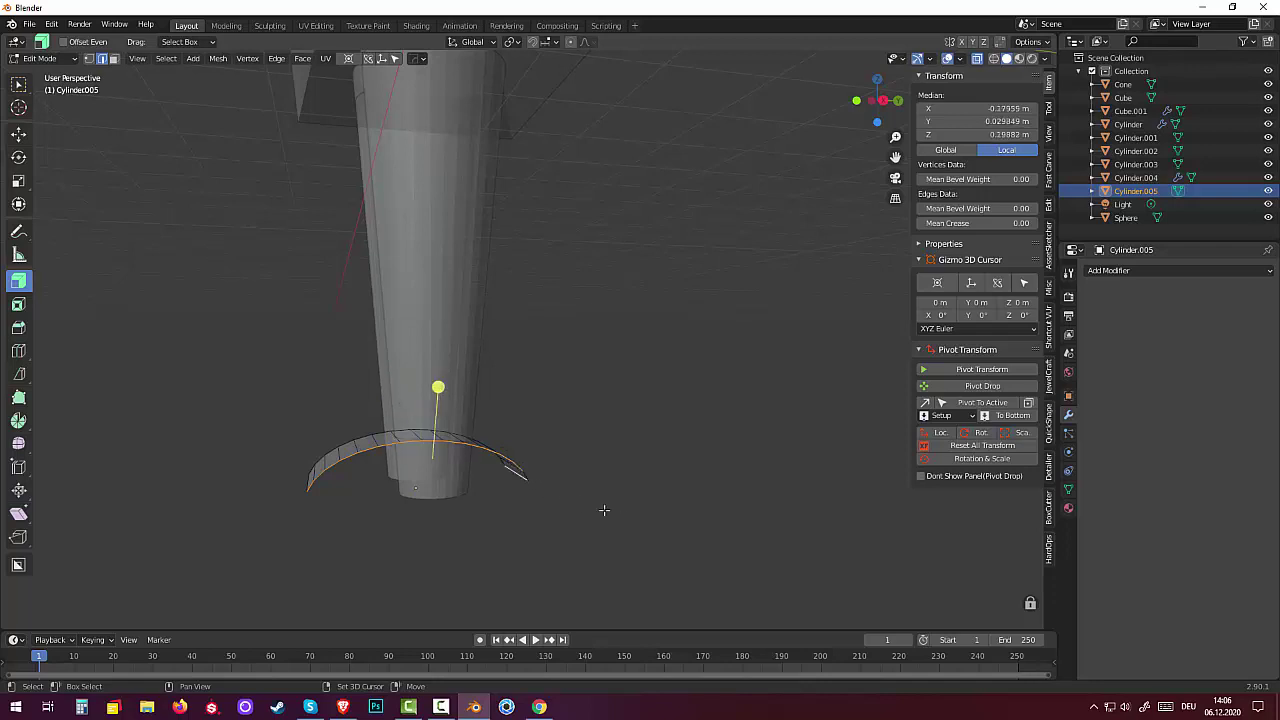
left_click(516, 476, "ctrl")
left_click(523, 480, "shift")
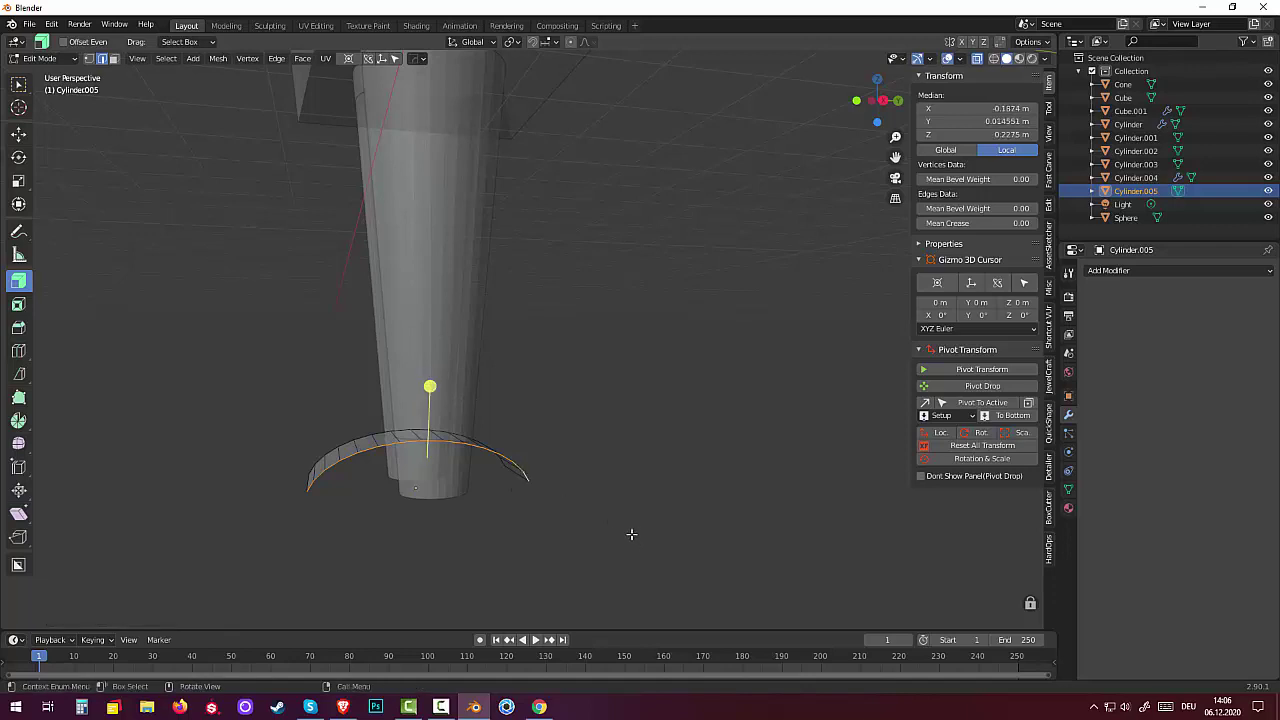
key("alt+f")
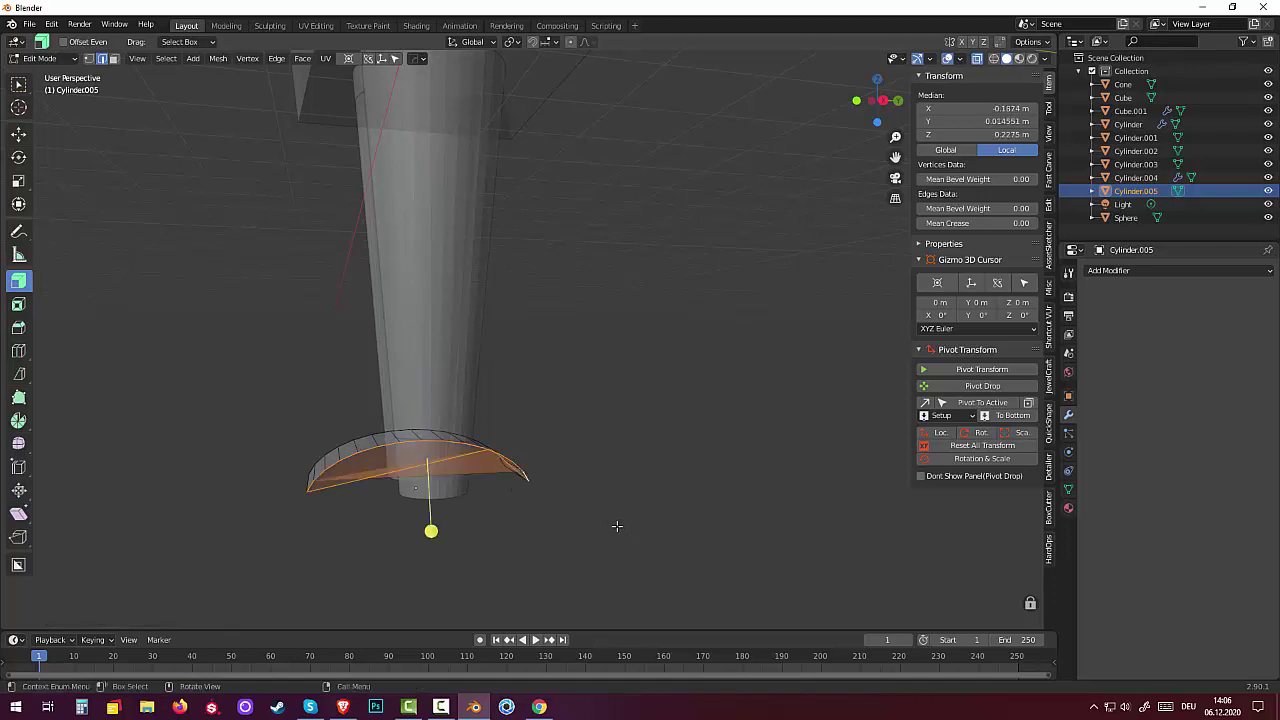
key("ctrl+z")
middle_click_drag(600, 524, 563, 463)
left_click(455, 331, "shift")
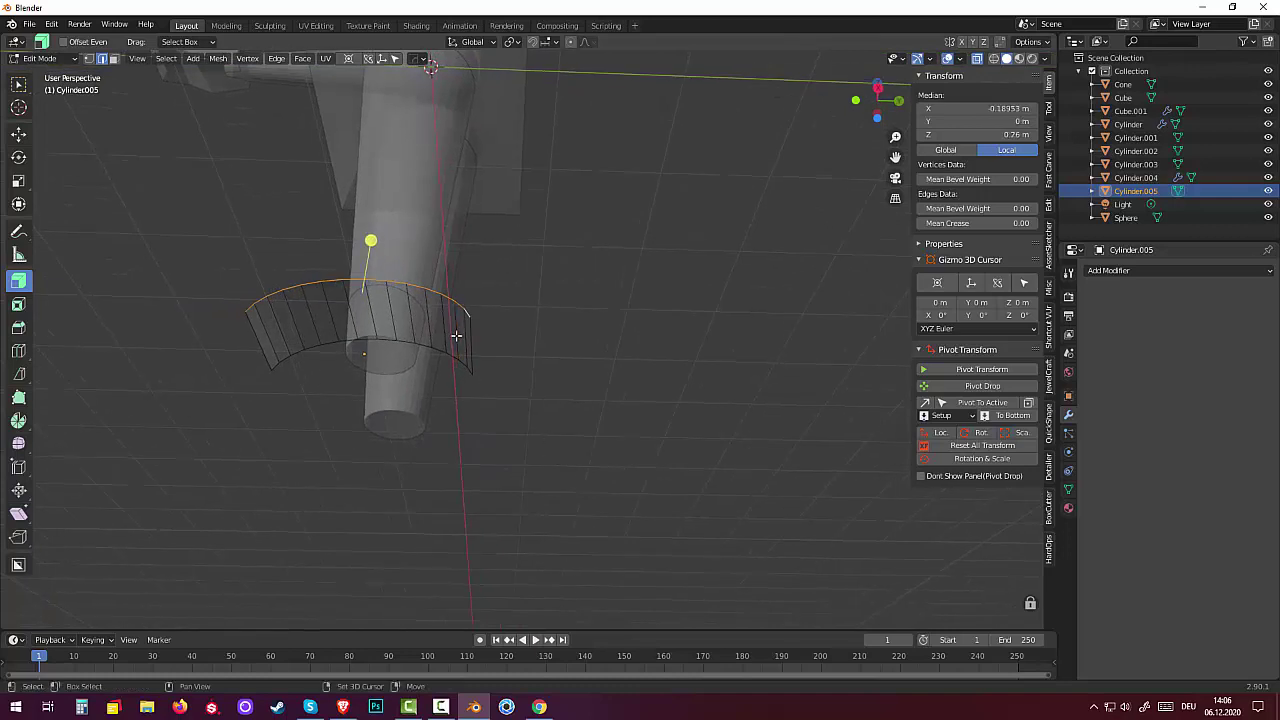
key("f")
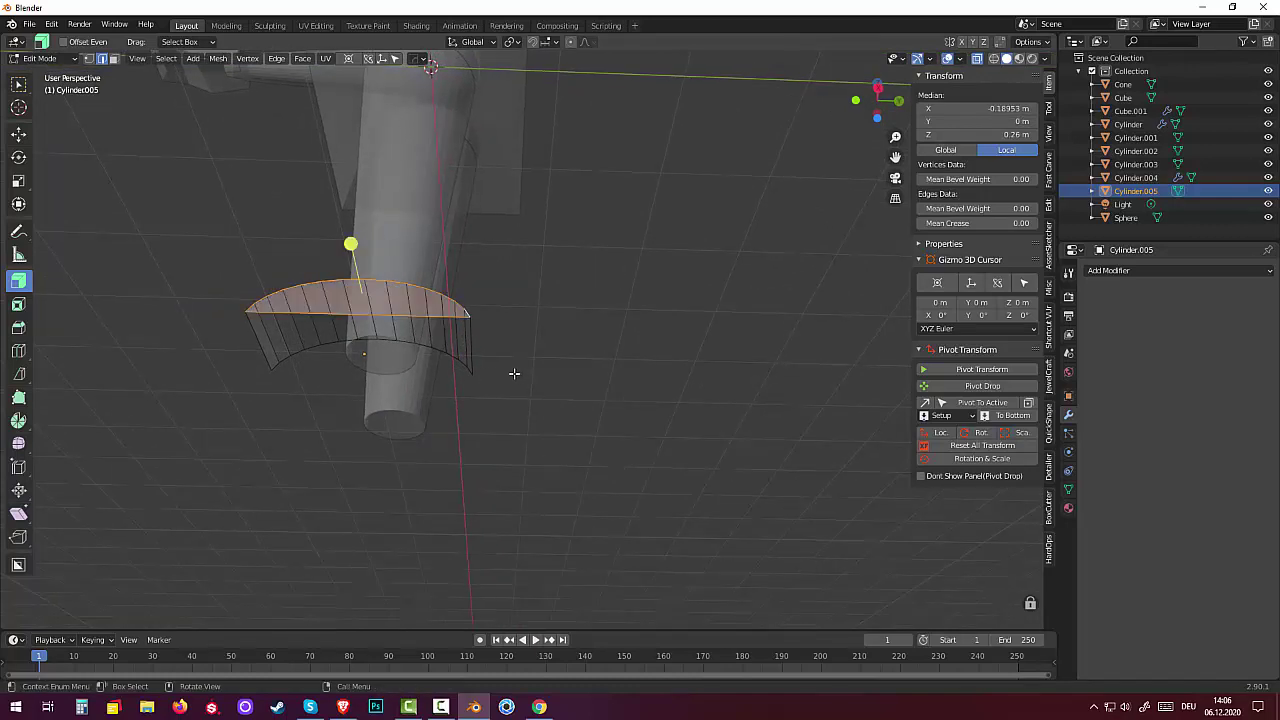
Step: Select the edges around the arch's open end and cap it with a half-disc face
middle_click_drag(517, 373, 741, 481)
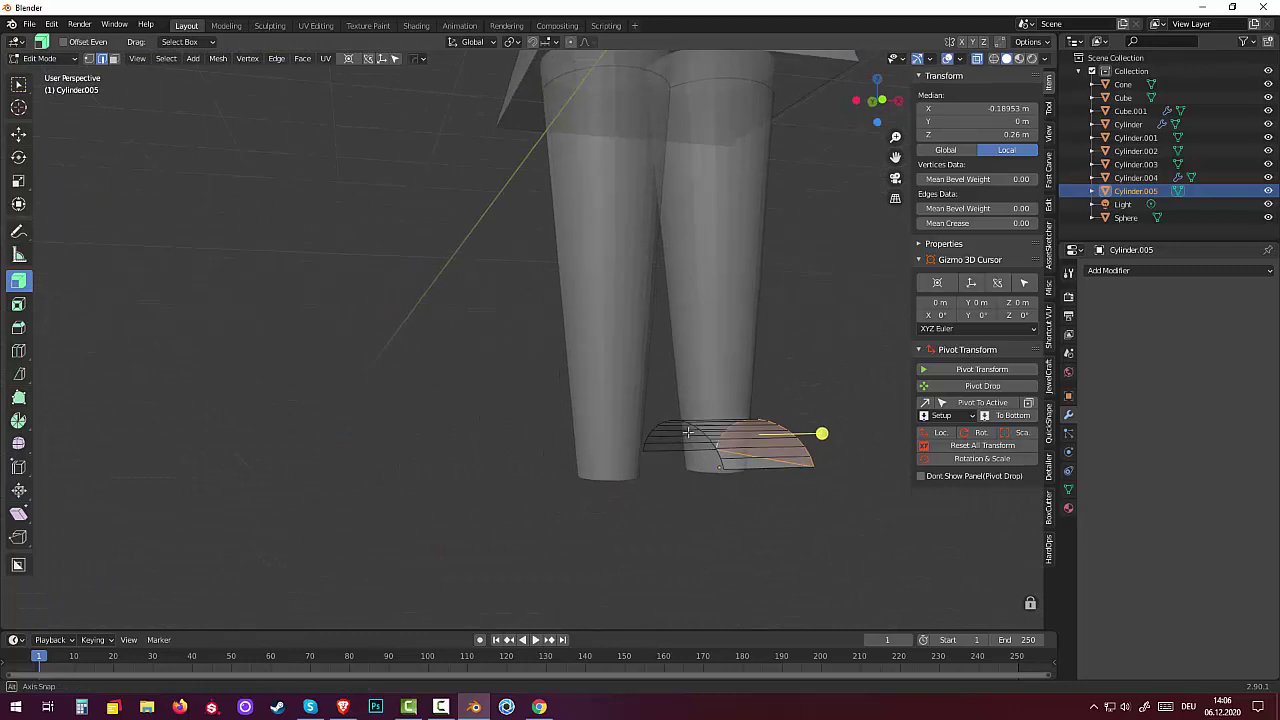
left_click(733, 465)
left_click(723, 452)
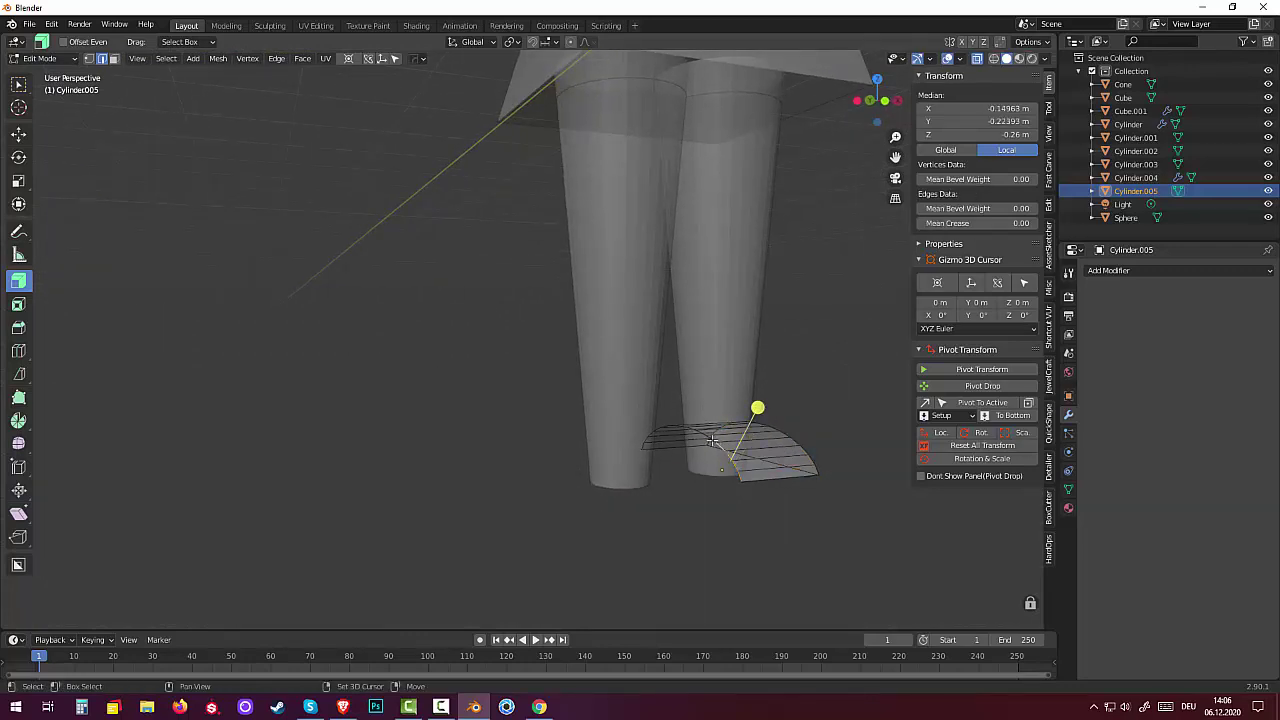
left_click(707, 437)
left_click(704, 432)
middle_click_drag(663, 449, 745, 496, "ctrl")
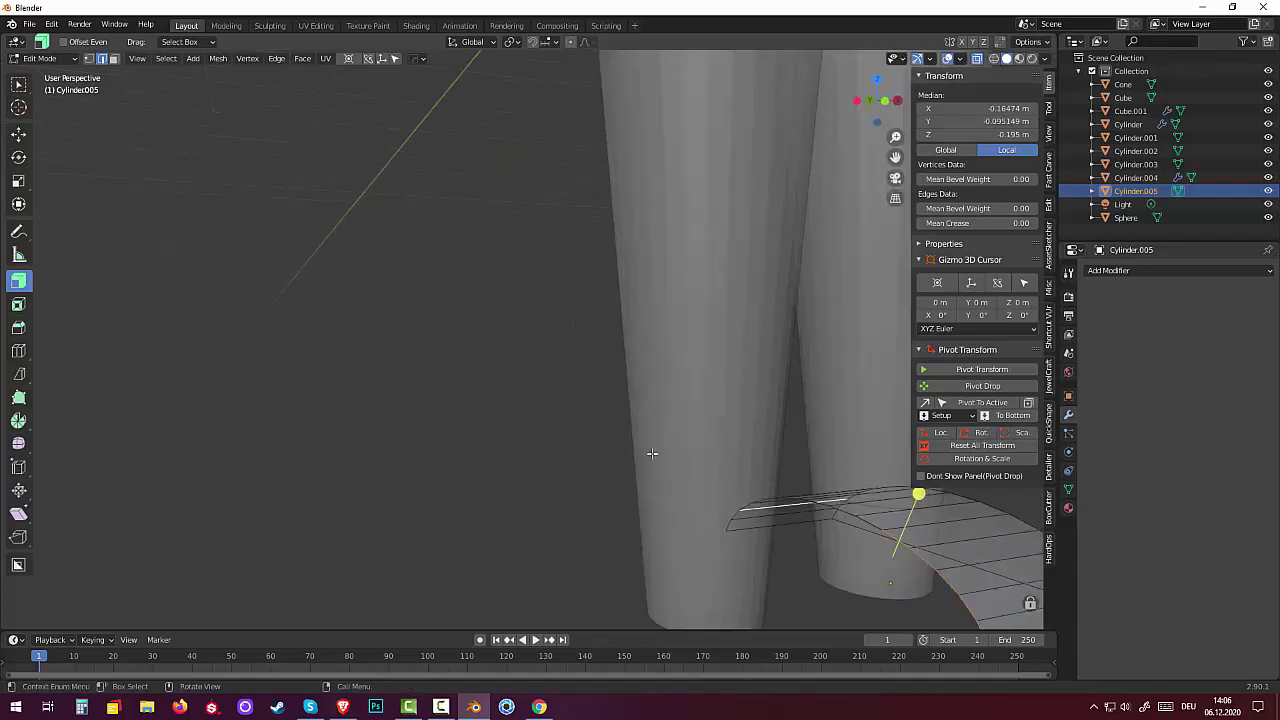
left_click(866, 522)
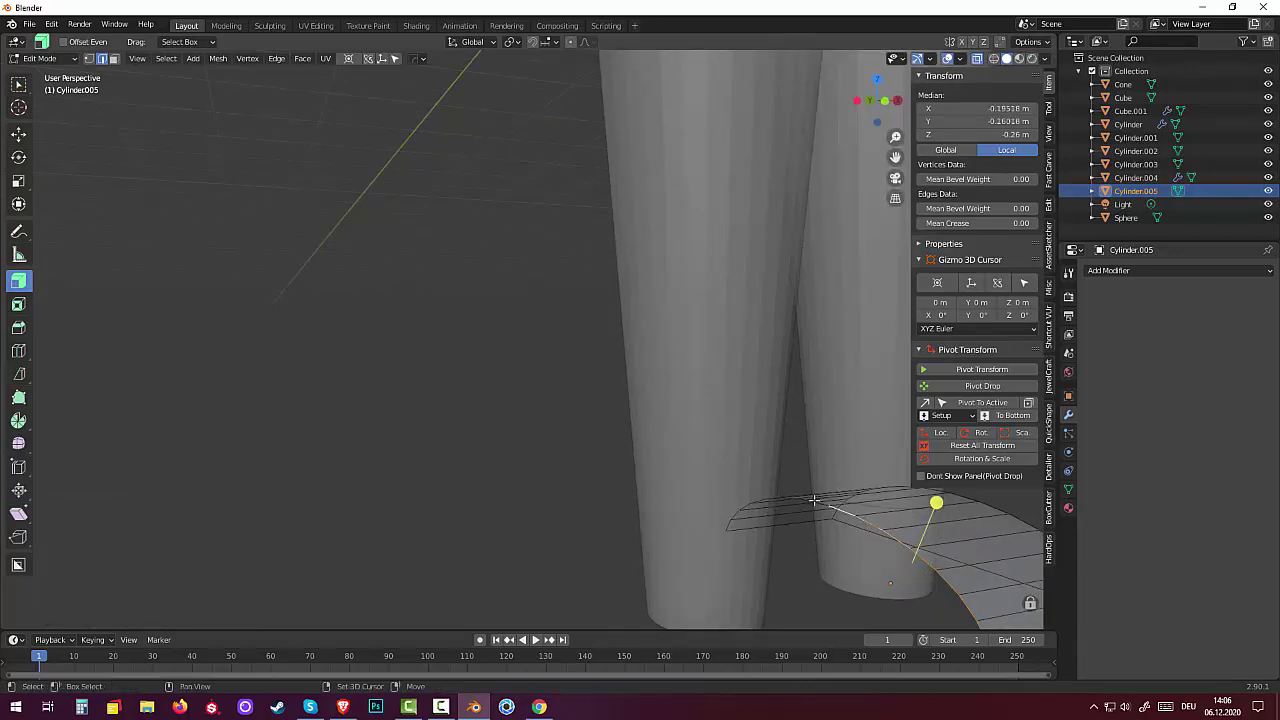
left_click(814, 499, "ctrl")
middle_click_drag(800, 505, 736, 587)
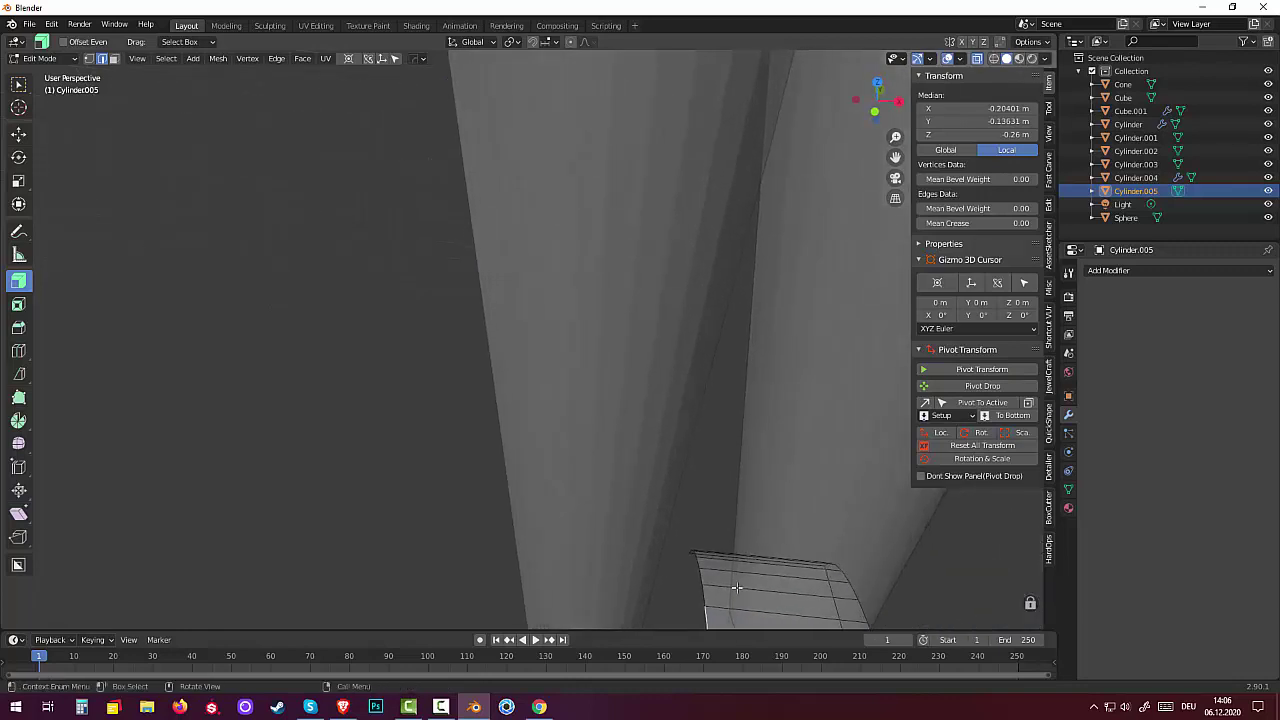
left_click(702, 588)
left_click(697, 563, "shift")
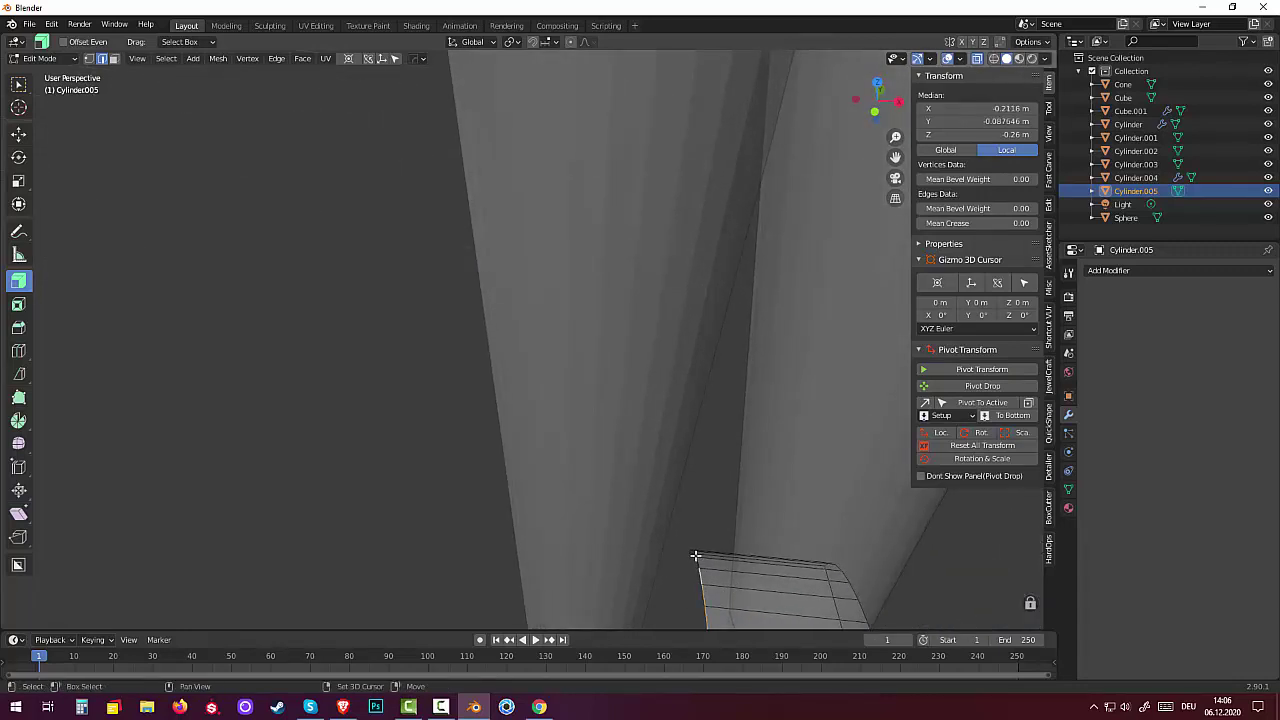
left_click(695, 556, "shift")
mouse_move(695, 556)
middle_mouse_down()
mouse_move(810, 541)
mouse_move(563, 491)
middle_mouse_up()
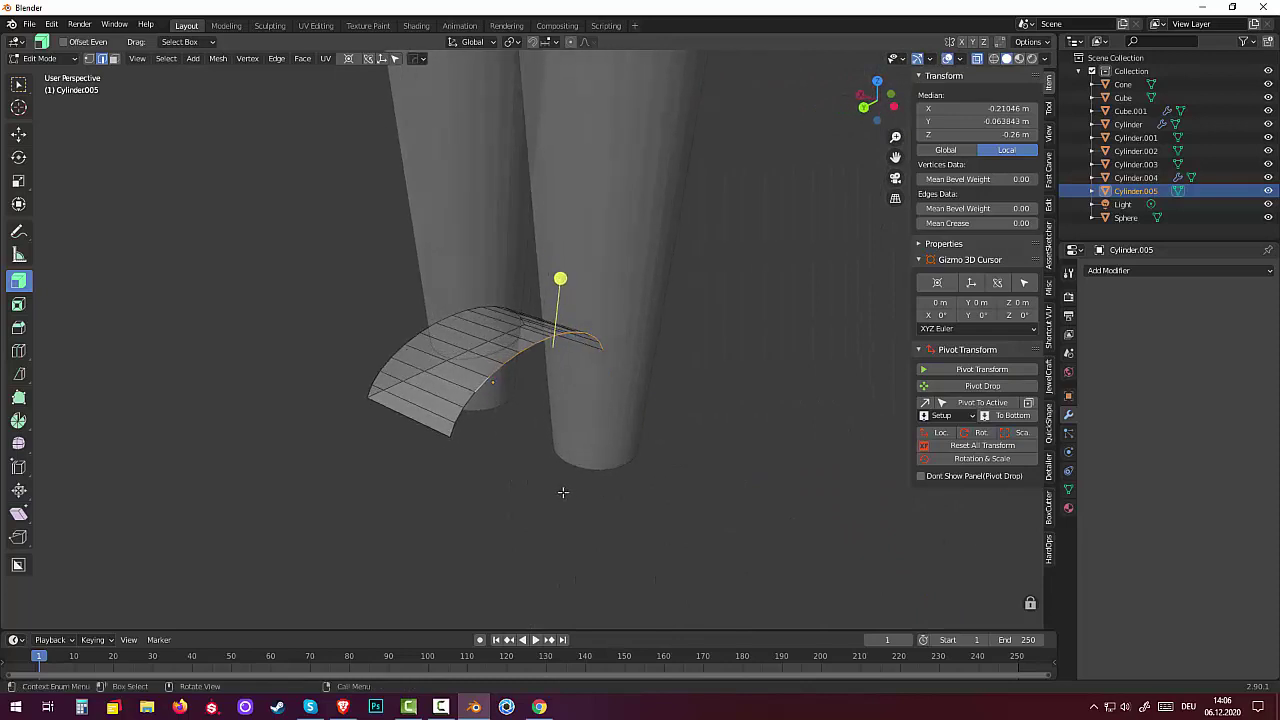
left_click(464, 410, "shift")
left_click(455, 415, "shift")
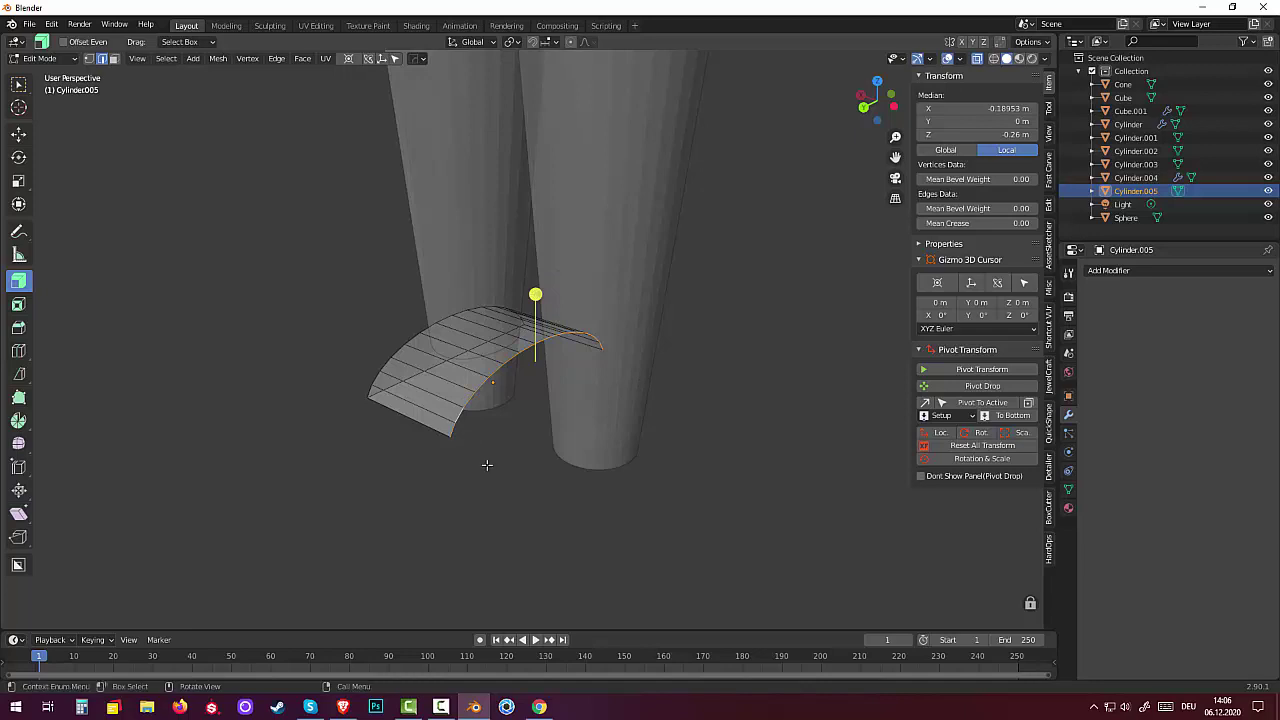
key("f")
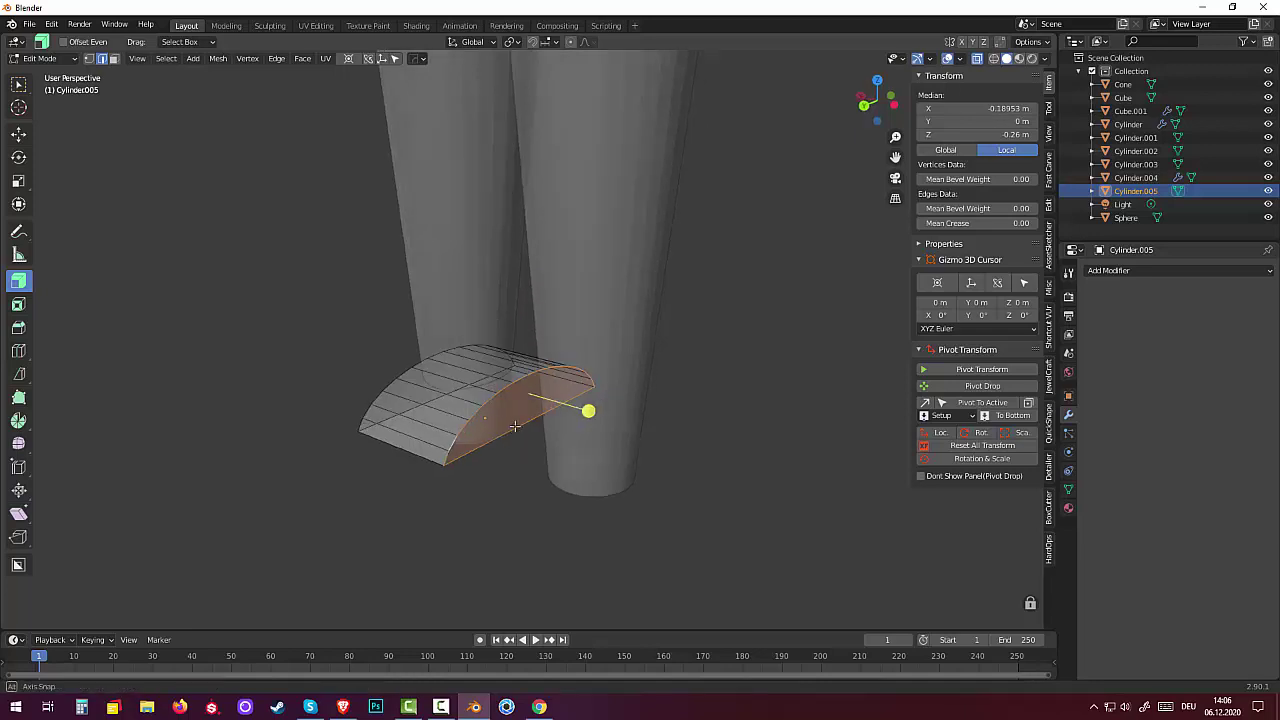
mouse_move(484, 463)
middle_mouse_down()
mouse_move(444, 434)
mouse_move(540, 420)
middle_mouse_up()
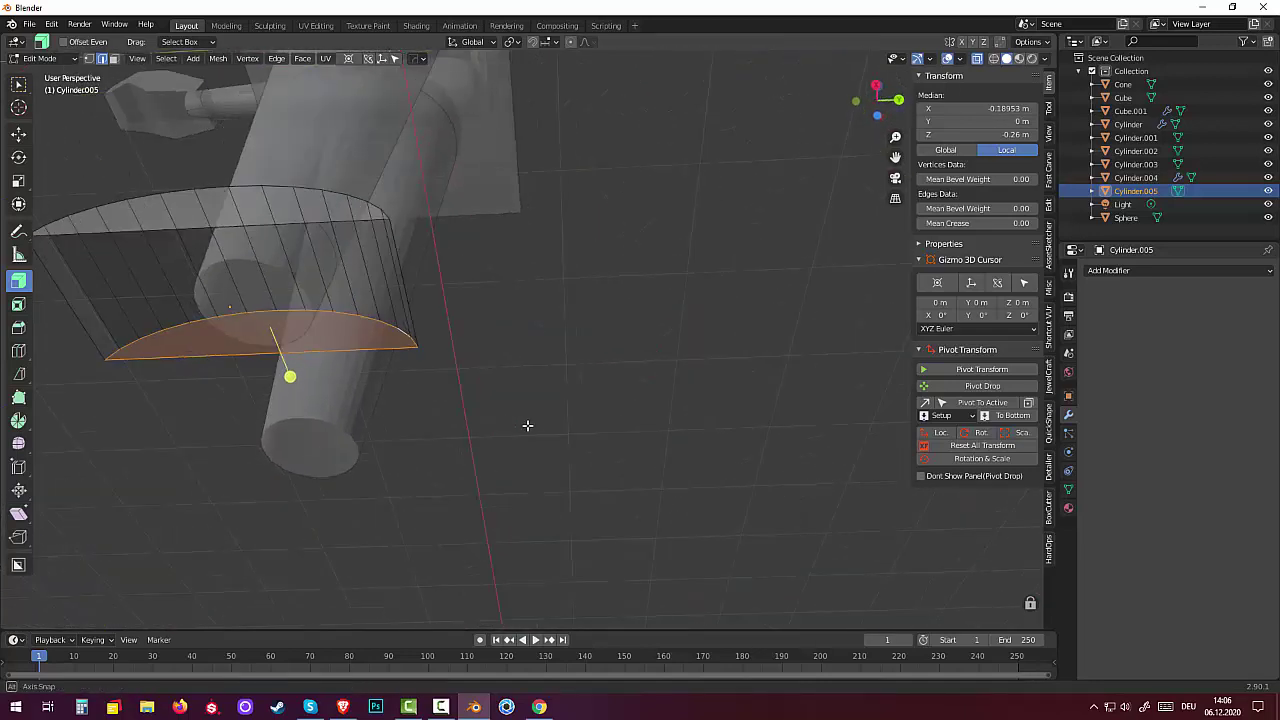
Step: Turn off X-ray and fill the arch's open side between its two end edges
left_click(977, 58)
left_click(522, 328)
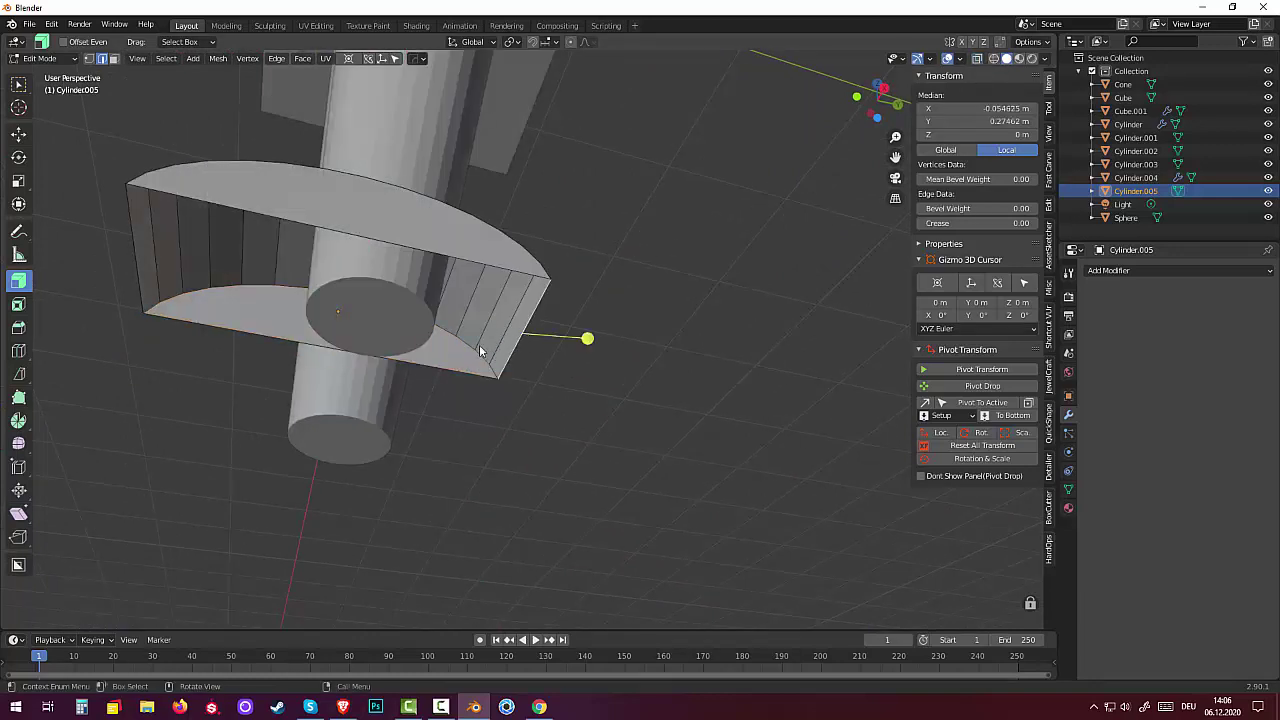
left_click(135, 256, "shift")
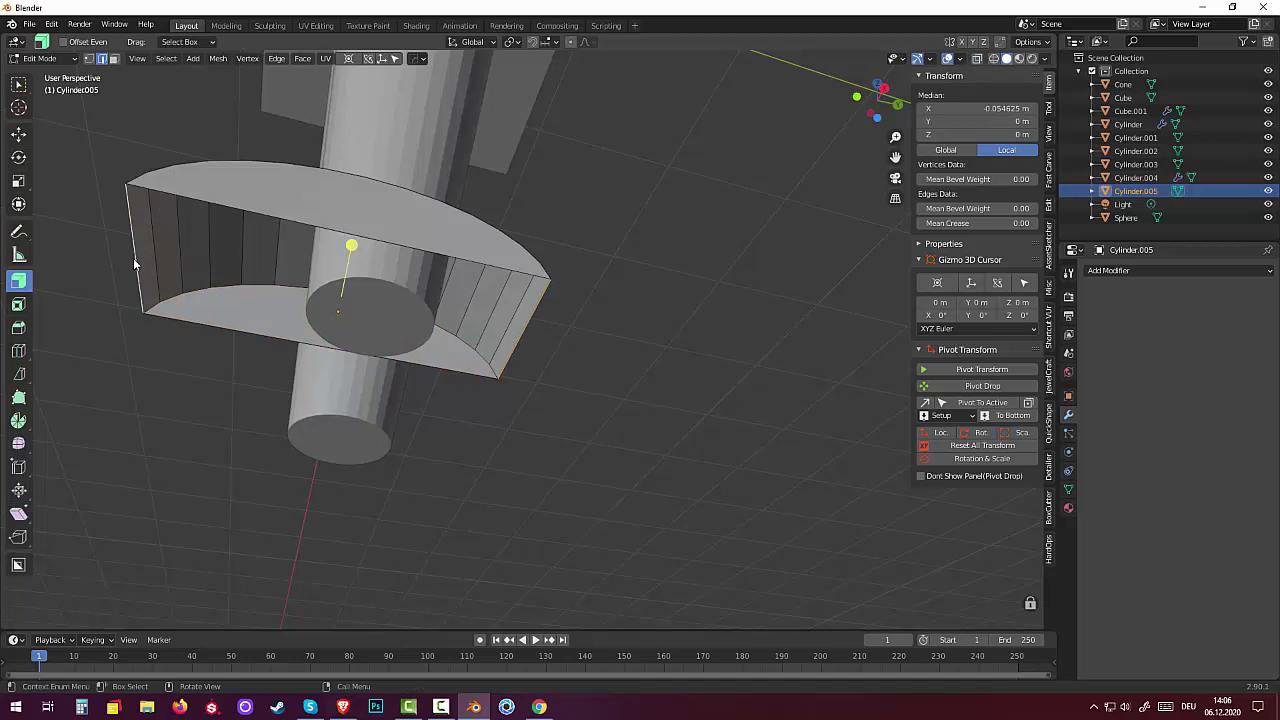
key("f")
left_click(154, 364)
Step: Lower the foot's bottom edge about 0.10 m along Z, adding straight lower sides
middle_click_drag(214, 369, 229, 421)
mouse_move(337, 445)
middle_mouse_down()
mouse_move(314, 441)
mouse_move(380, 449)
middle_mouse_up()
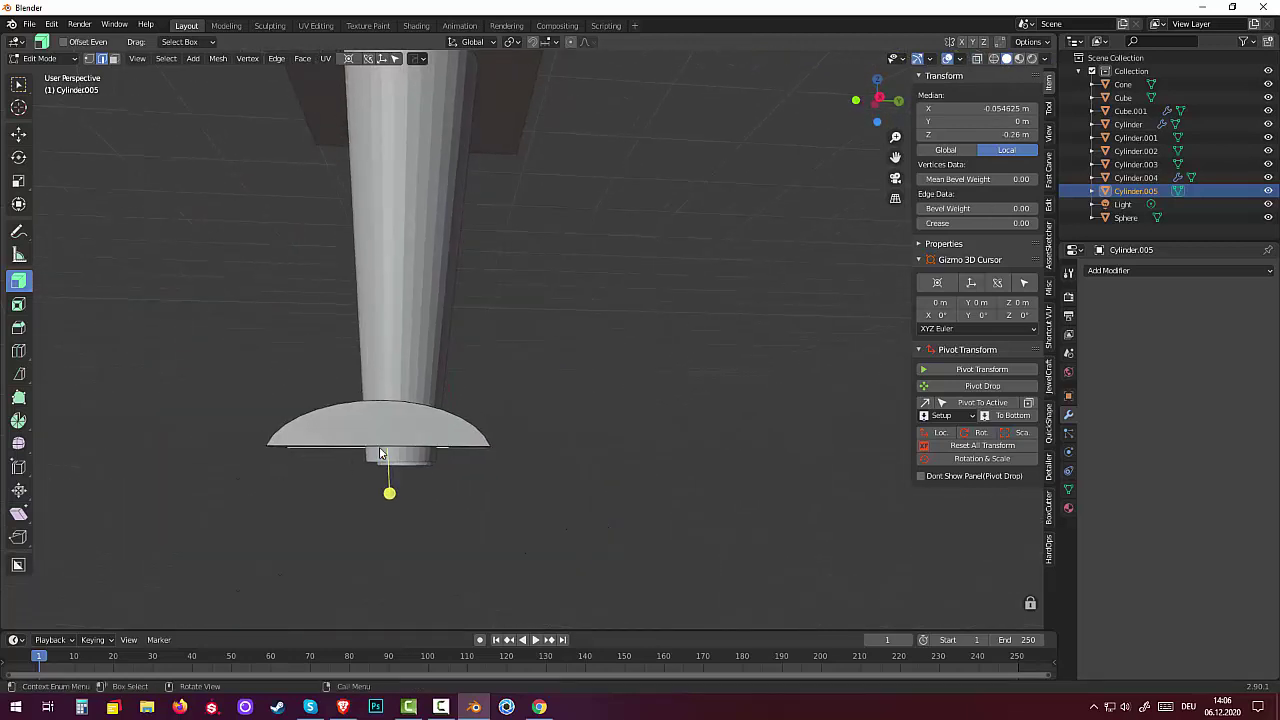
left_click(383, 487)
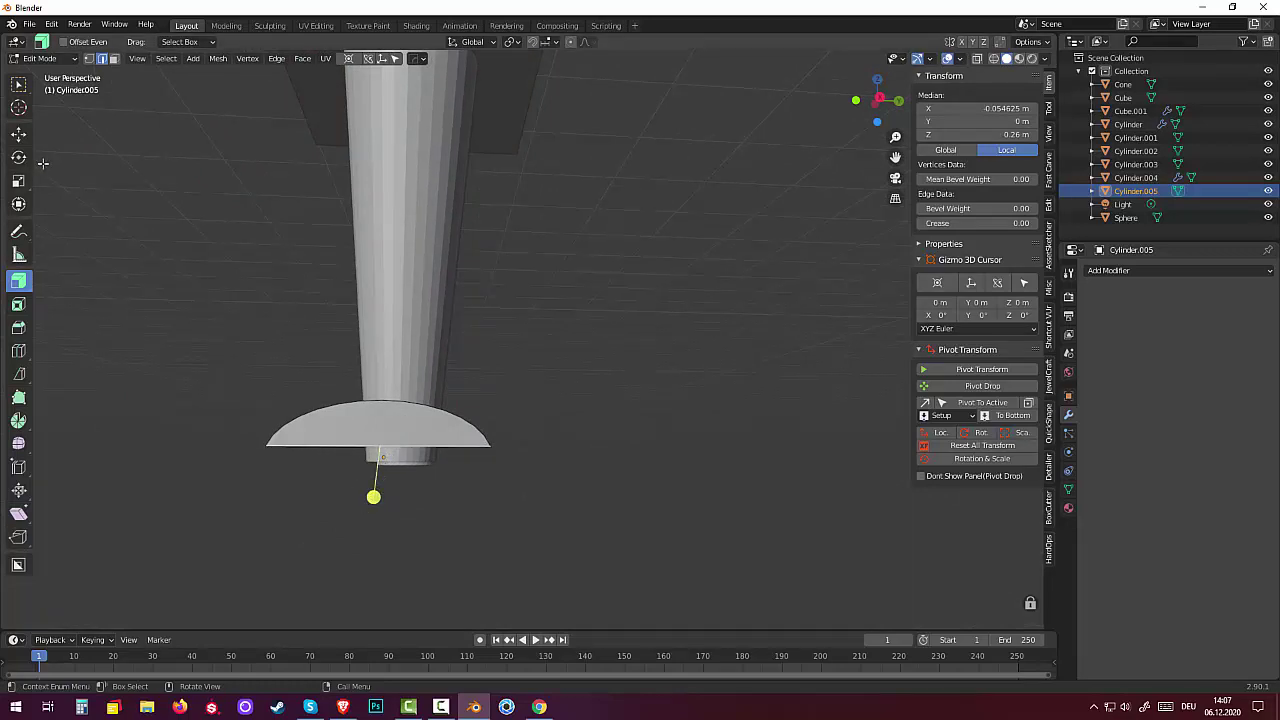
key("g")
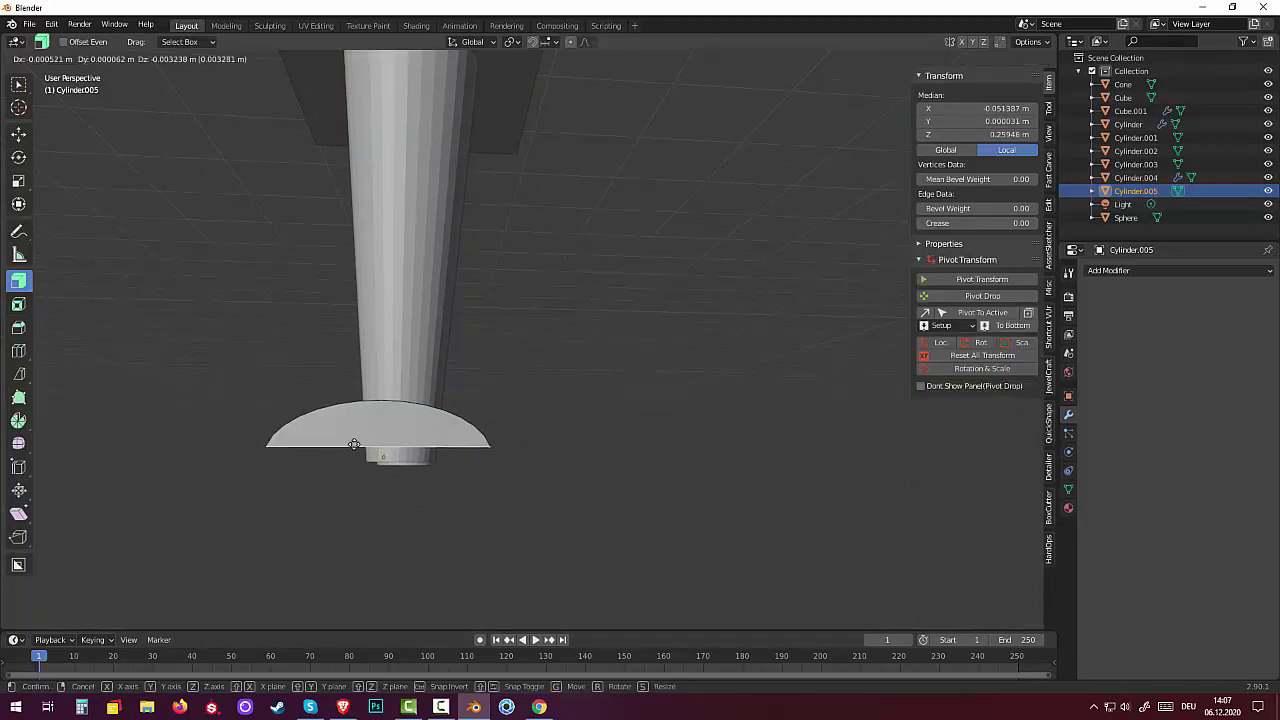
key("z")
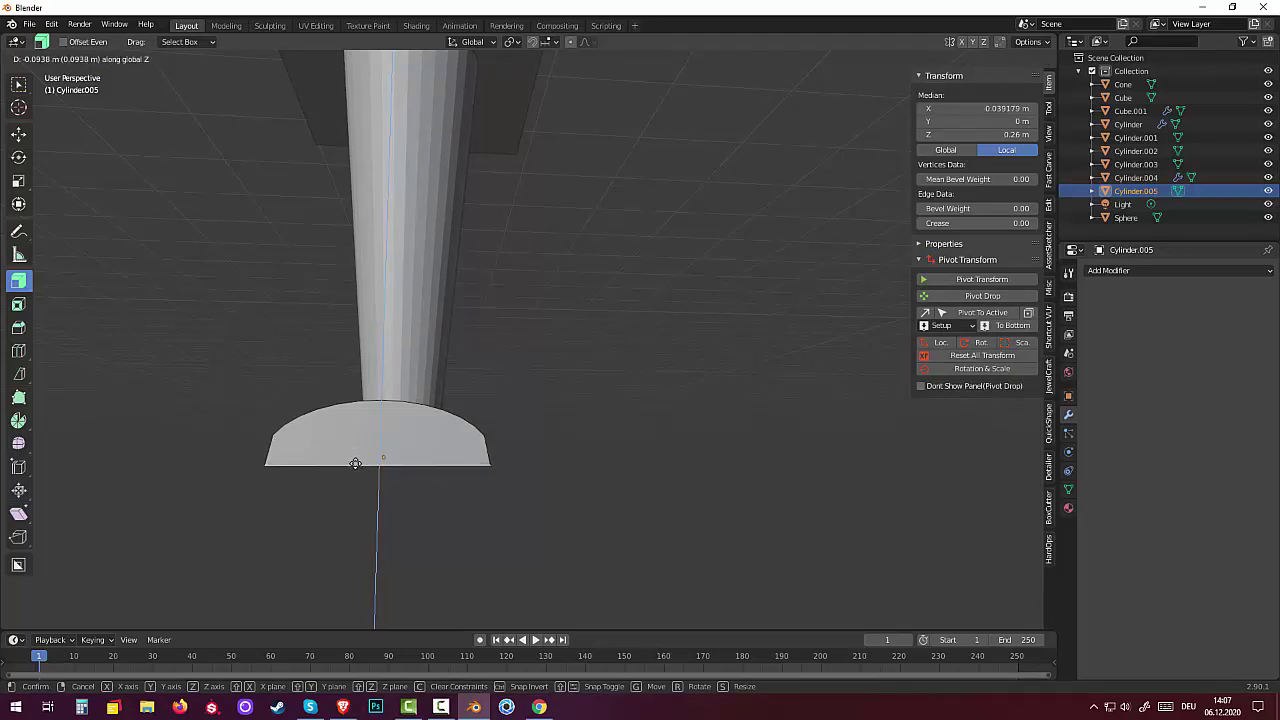
left_click(357, 465)
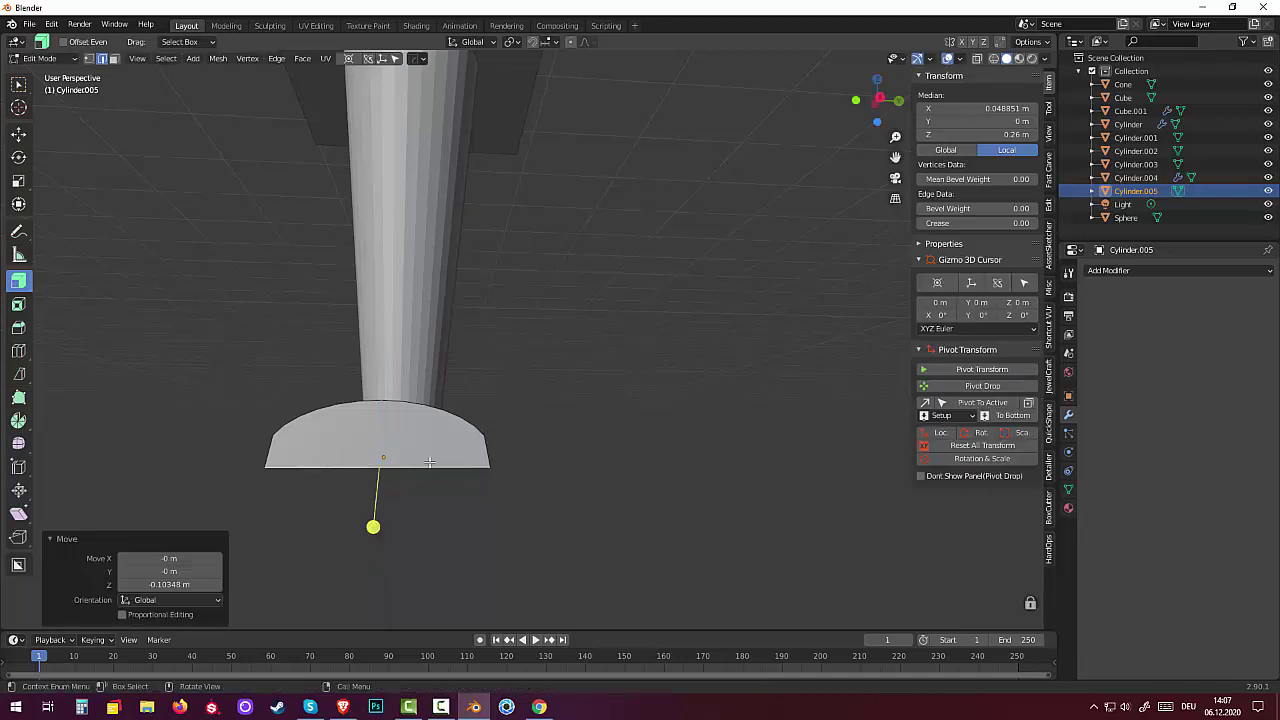
mouse_move(357, 465)
middle_mouse_down()
mouse_move(645, 445)
mouse_move(680, 374)
mouse_move(503, 259)
middle_mouse_up()
left_click(641, 442)
Step: Extrude the foot's flat base face along normals by 0.0925 m to form a sole slab
left_click(113, 60)
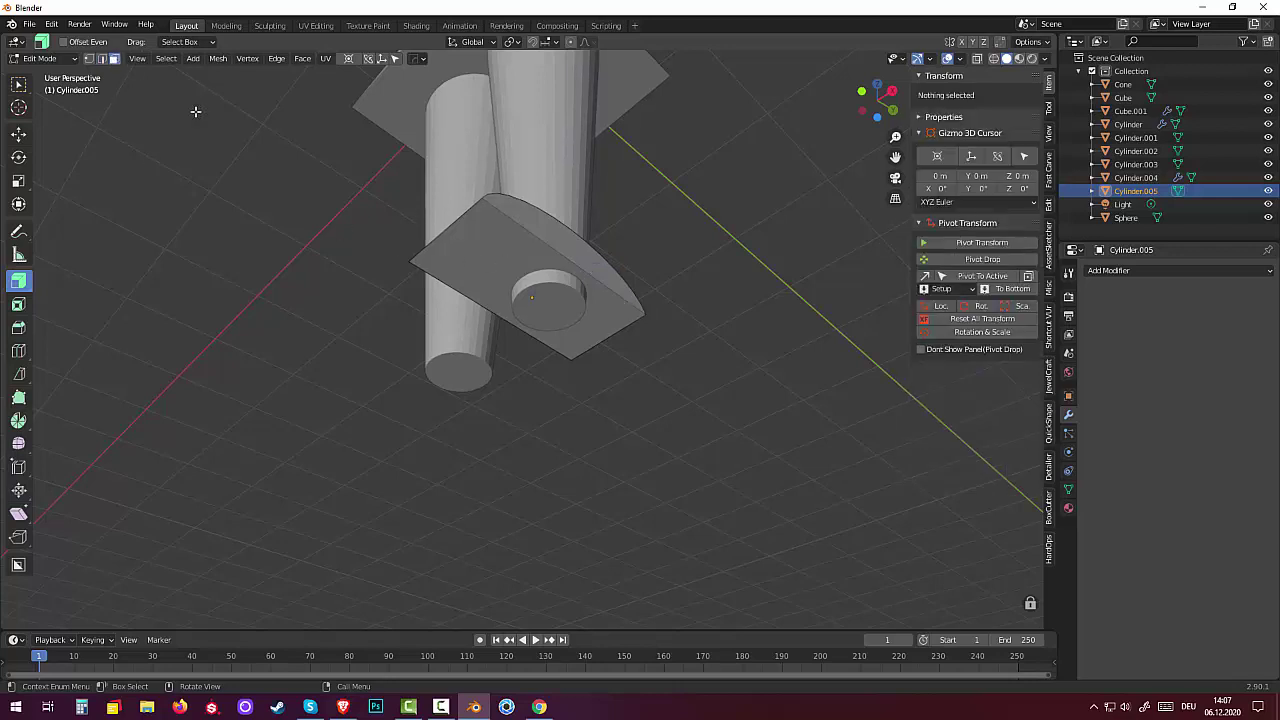
left_click(468, 246)
mouse_move(595, 352)
middle_mouse_down()
mouse_move(623, 437)
mouse_move(434, 434)
middle_mouse_up()
left_click_drag(401, 550, 399, 541)
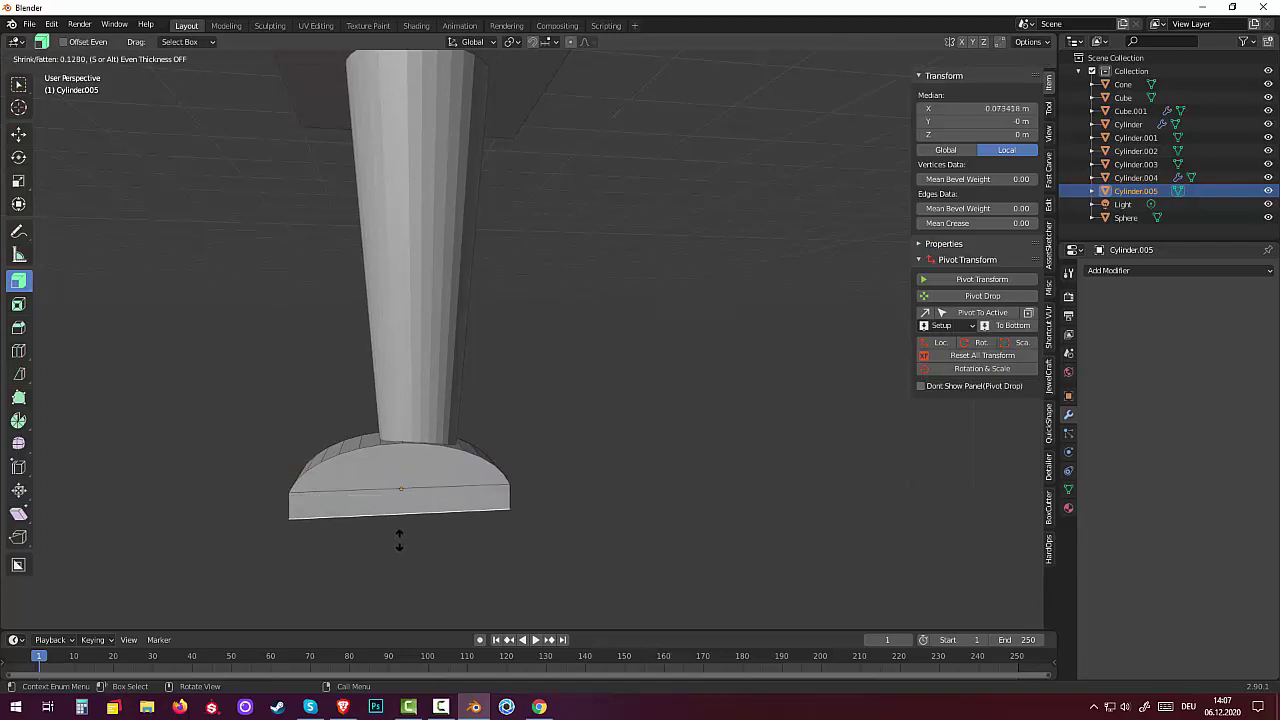
left_click_drag(399, 541, 400, 545)
mouse_move(578, 496)
middle_mouse_down()
mouse_move(559, 461)
mouse_move(551, 477)
mouse_move(737, 520)
mouse_move(685, 592)
mouse_move(509, 497)
middle_mouse_up()
left_click(543, 501)
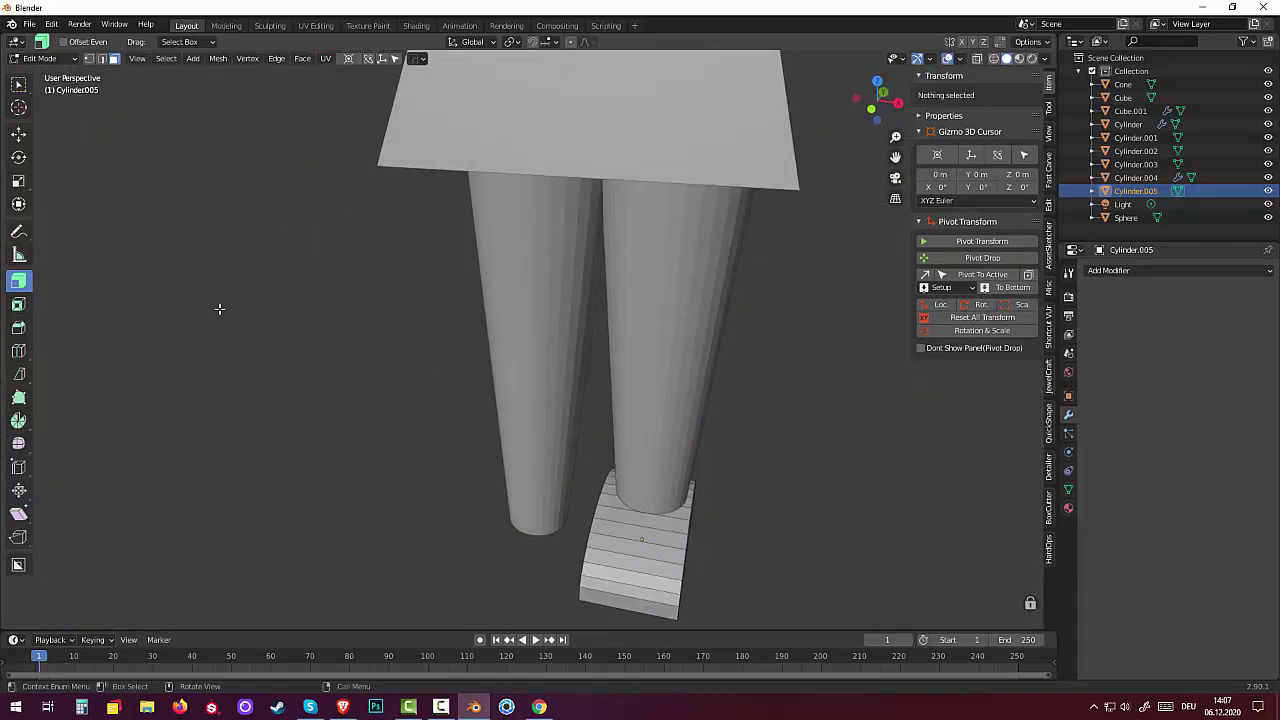
key("KP_3")
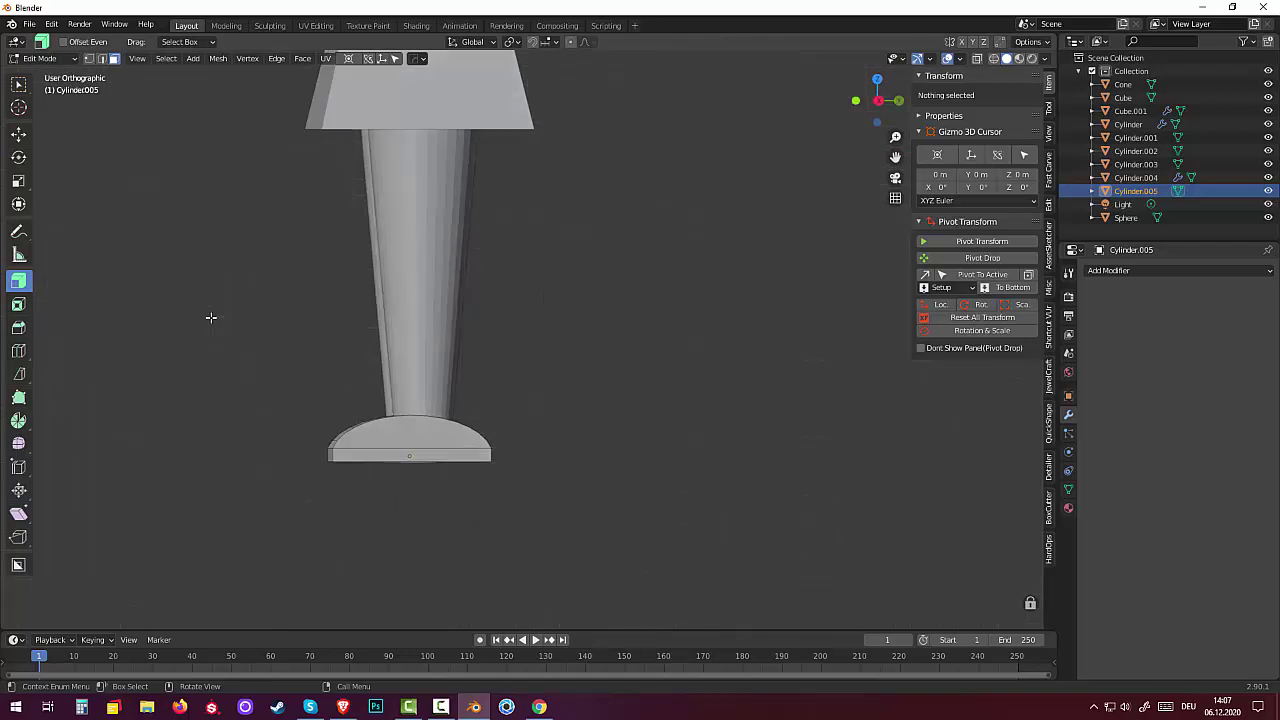
Step: In Object Mode, raise the left leg slightly along Z, then select the right foot
key("KP_1")
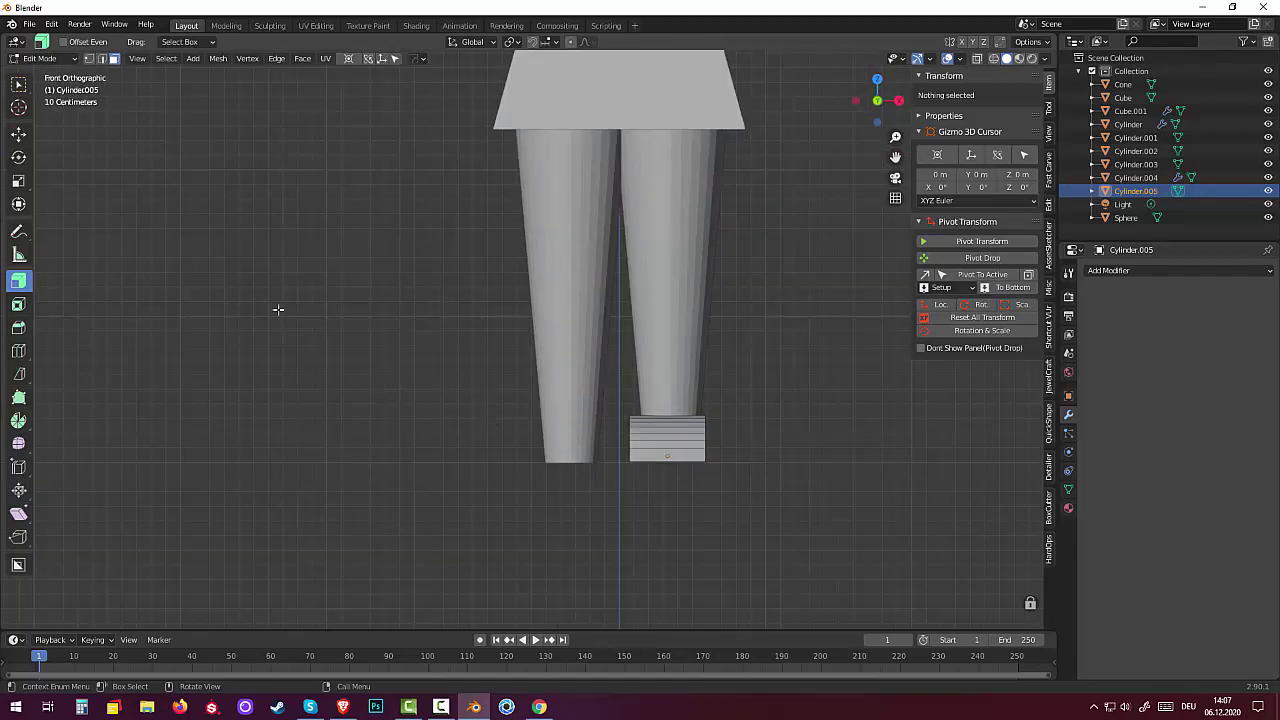
left_click(45, 58)
left_click(45, 58)
left_click(40, 68)
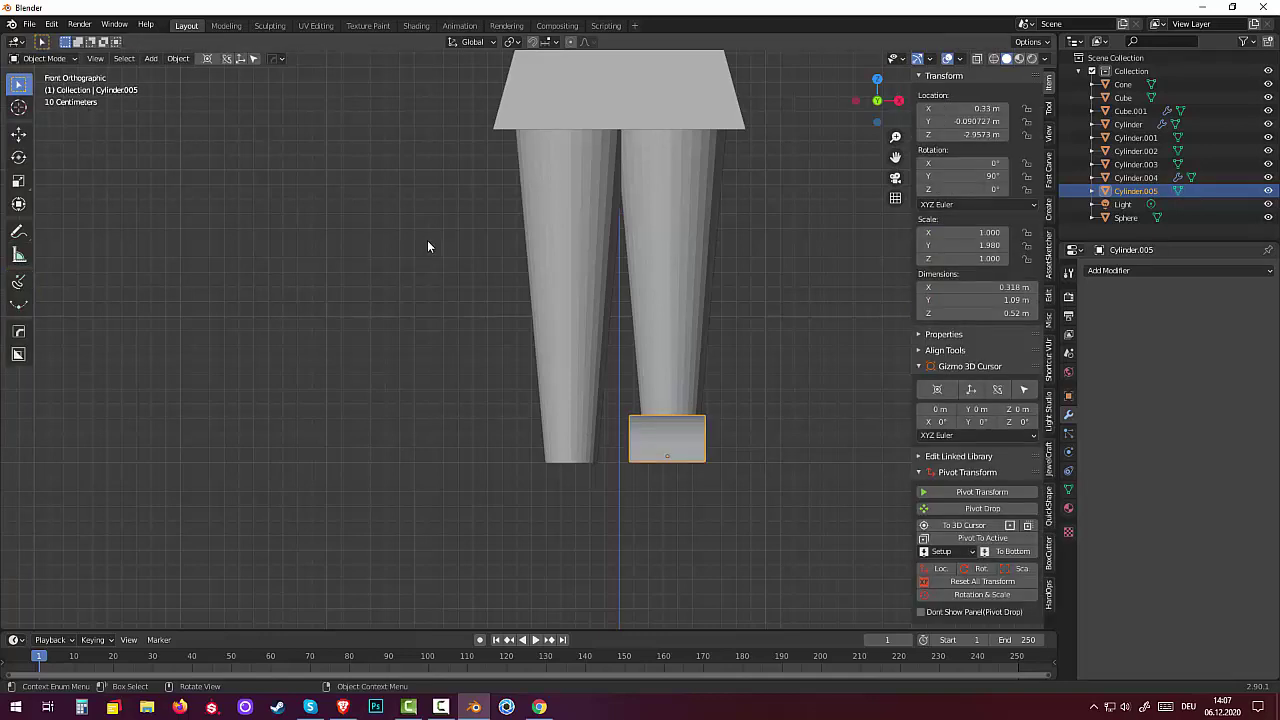
left_click(580, 334)
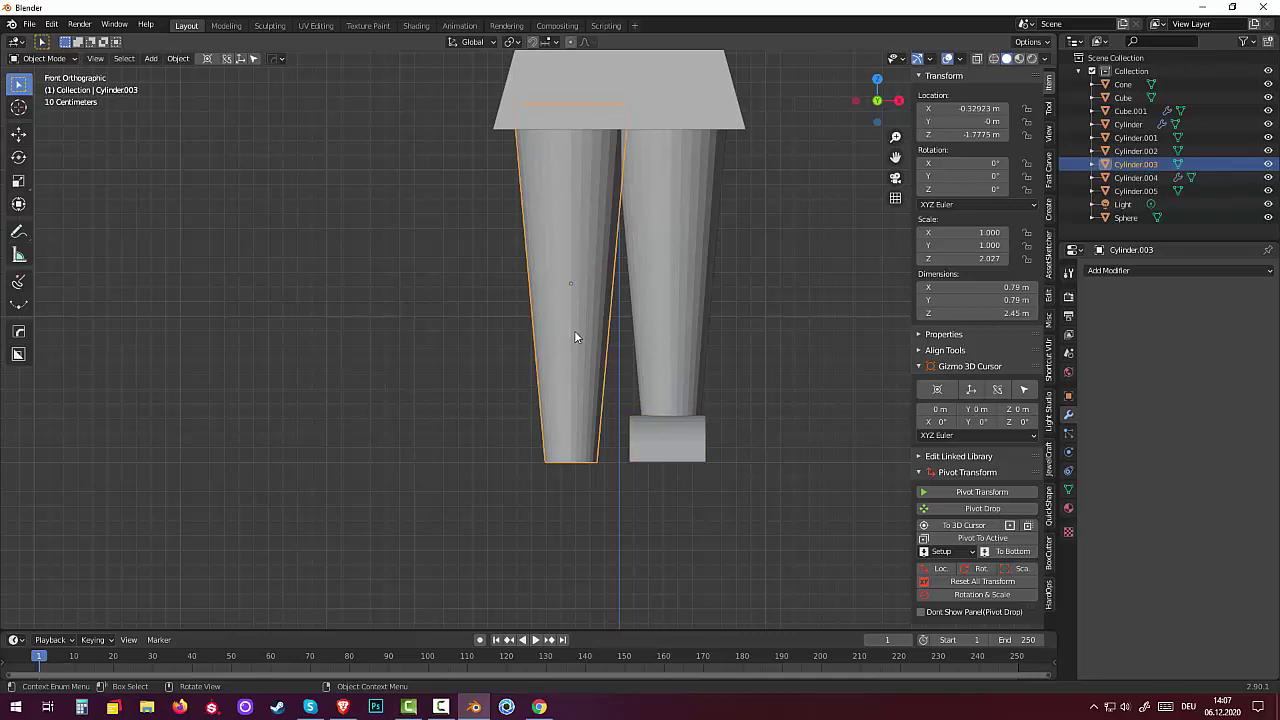
key("g")
key("z")
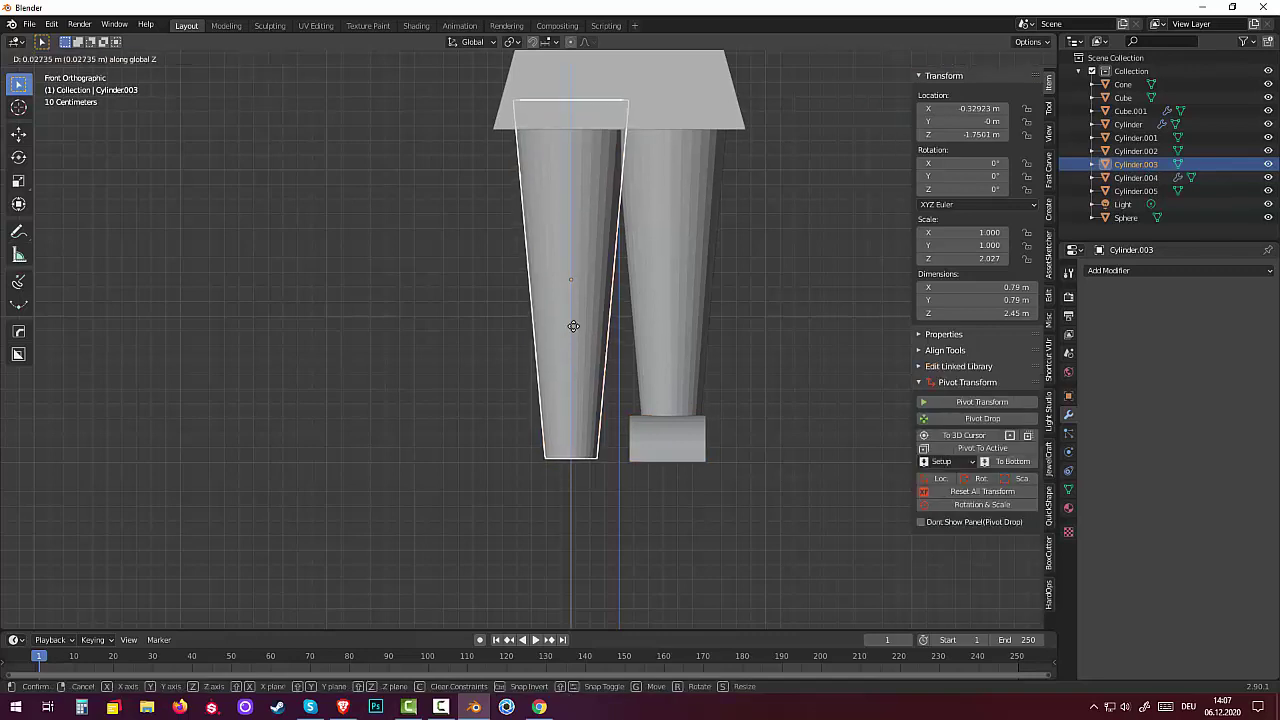
left_click(573, 326)
left_click(689, 446)
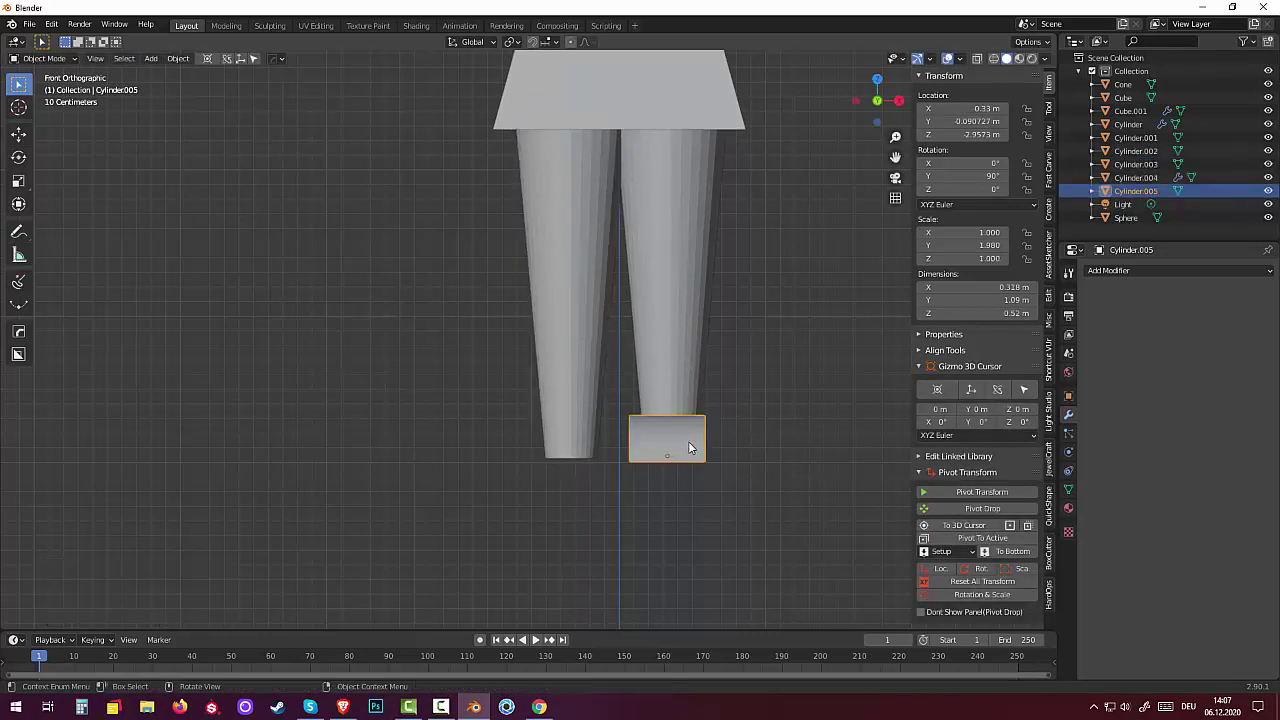
key("shift")
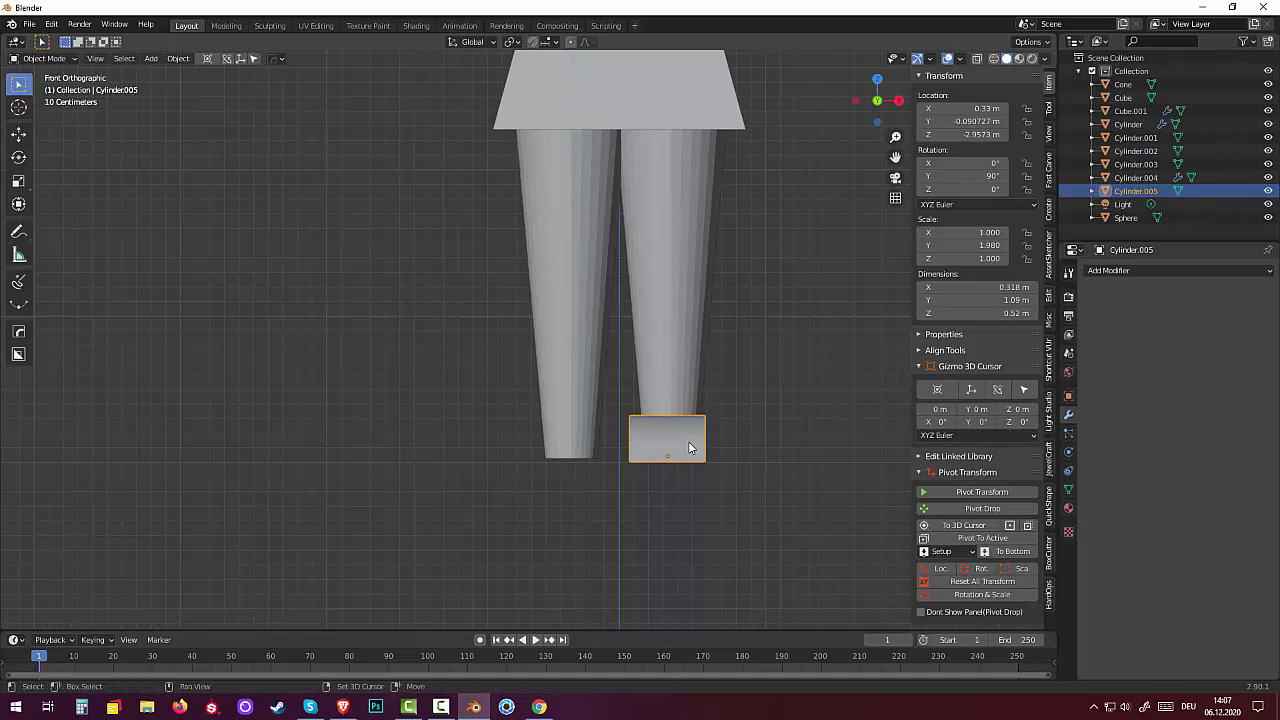
Step: Duplicate the right foot and place the copy under the left leg at X -0.349
key("shift+d")
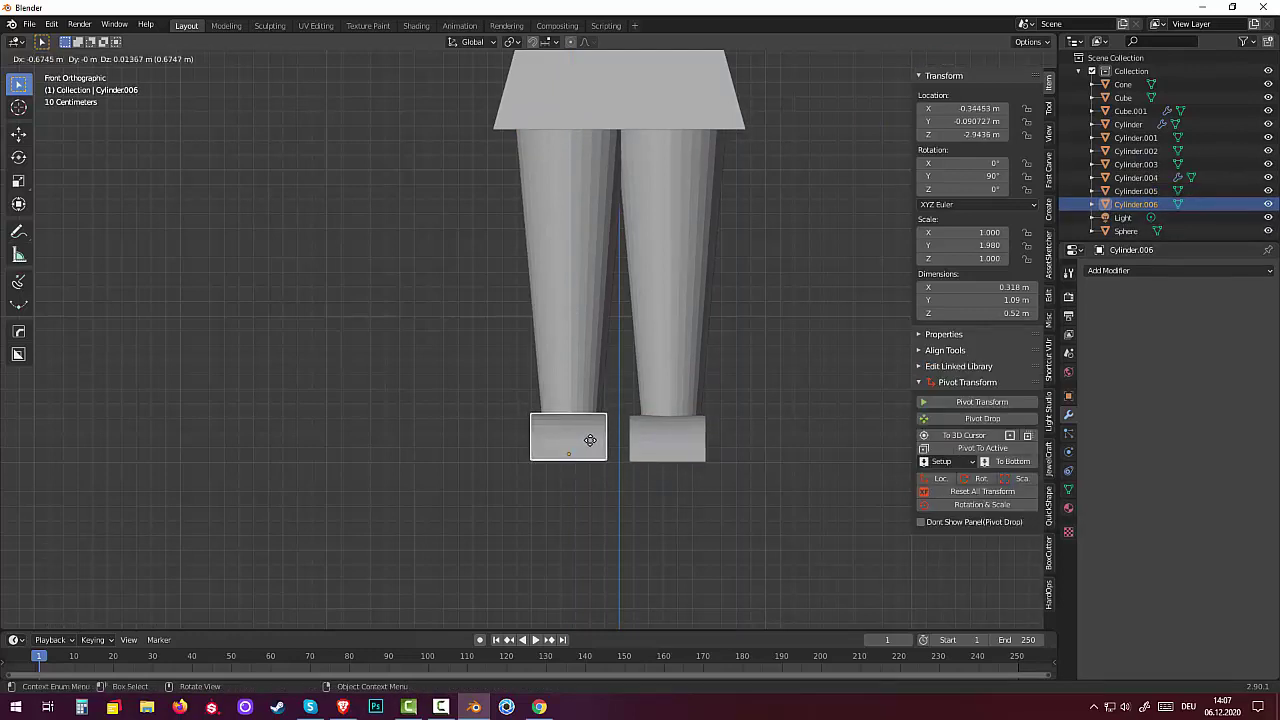
left_click(590, 440)
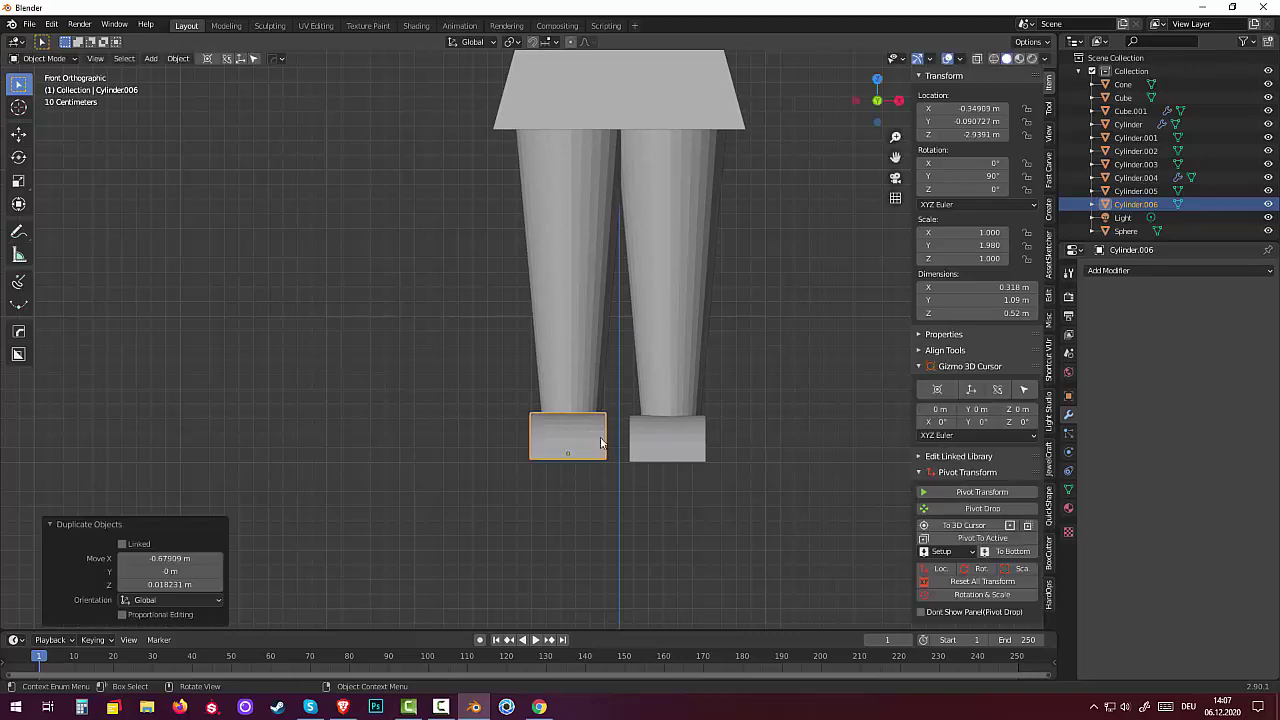
mouse_move(600, 443)
middle_mouse_down()
mouse_move(746, 466)
mouse_move(588, 473)
middle_mouse_up()
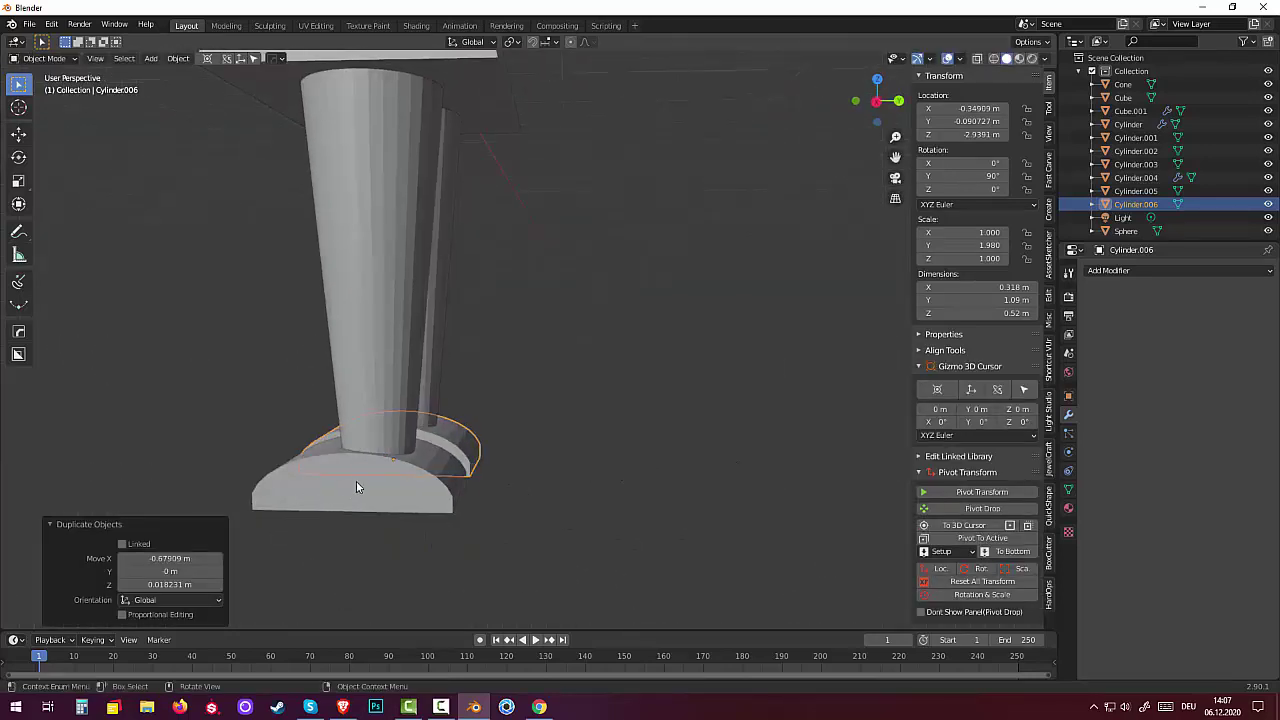
mouse_move(363, 492)
middle_mouse_down()
mouse_move(408, 464)
mouse_move(574, 531)
mouse_move(626, 531)
mouse_move(619, 517)
middle_mouse_up()
left_click(526, 510)
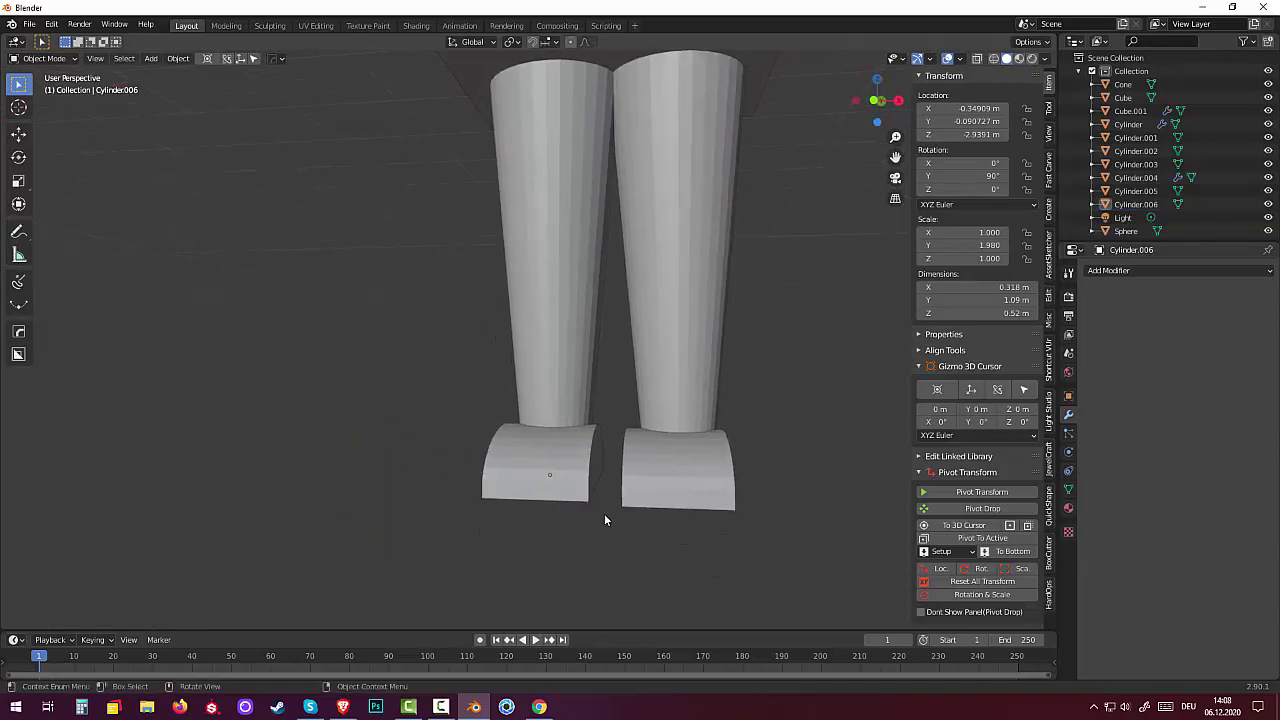
Step: In front ortho view, lower the copied left foot slightly along Z
key("KP_1")
key("KP_3")
key("KP_1")
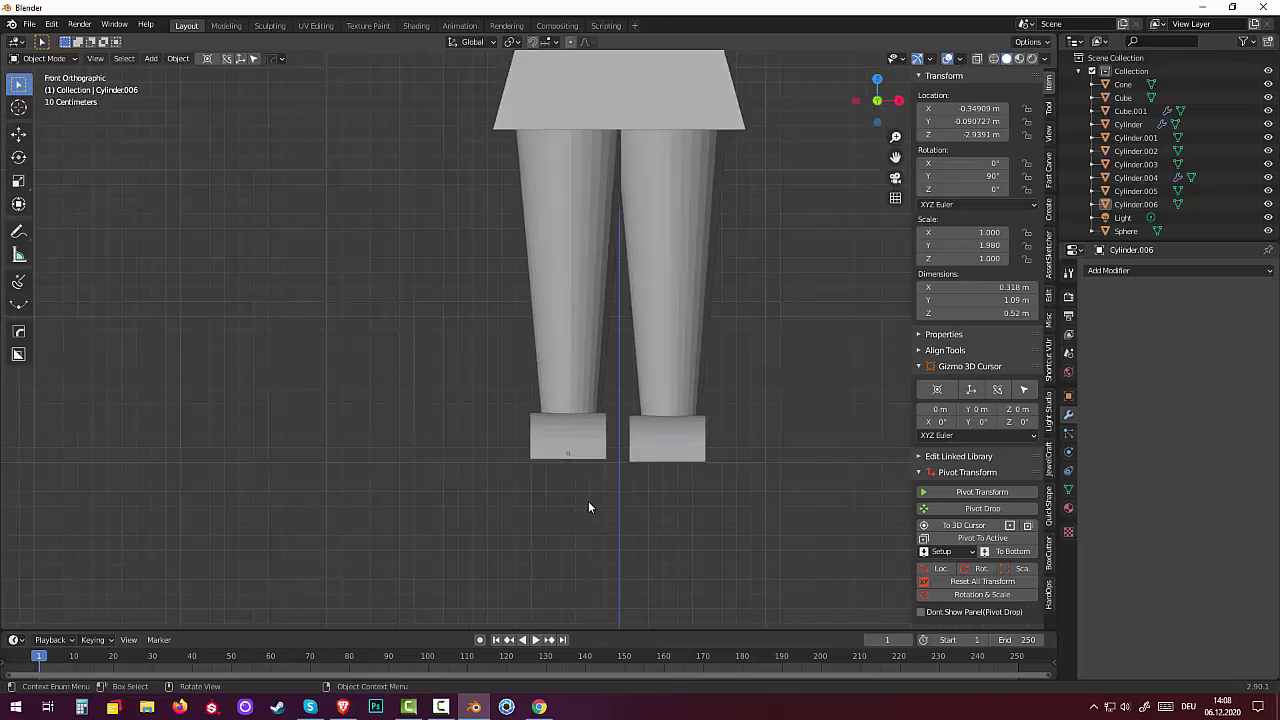
left_click(589, 450)
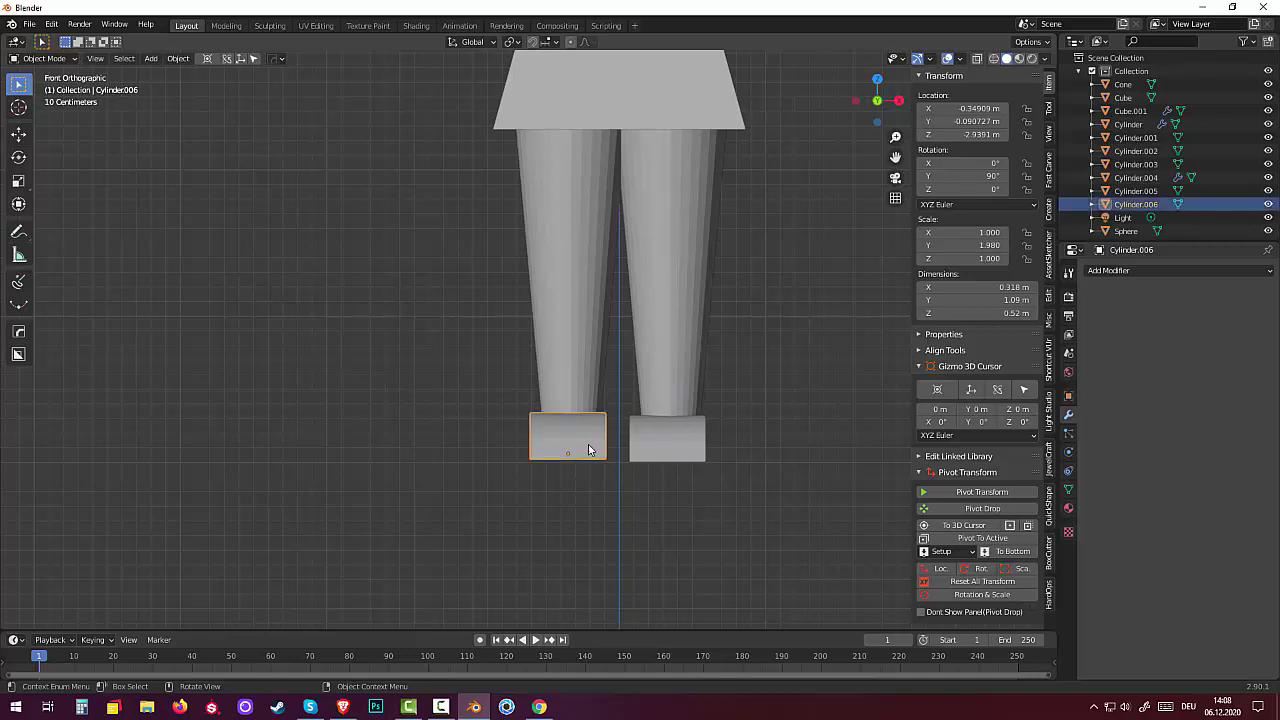
key("g")
key("z")
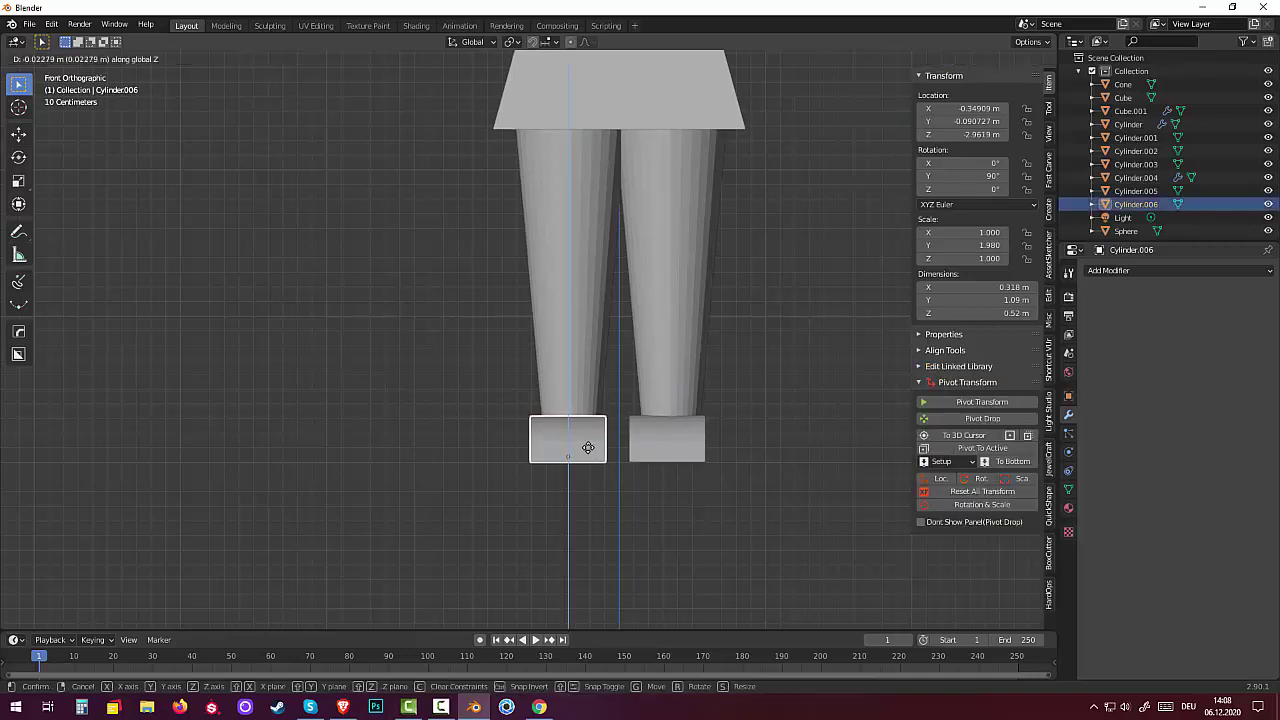
left_click(587, 447)
left_click(669, 538)
mouse_move(669, 538)
middle_mouse_down()
mouse_move(578, 543)
mouse_move(610, 551)
mouse_move(509, 526)
mouse_move(613, 534)
mouse_move(614, 572)
mouse_move(603, 554)
mouse_move(470, 542)
mouse_move(459, 521)
middle_mouse_up()
Step: Zoom out and orbit to a more frontal view of the whole mouse figure
left_click(490, 523)
scroll(613, 534, "down", 1)
scroll(604, 526, "down", 4)
scroll(603, 499, "down", 2)
left_click(459, 521)
mouse_move(566, 504)
middle_mouse_down()
mouse_move(590, 483)
mouse_move(587, 513)
middle_mouse_up()
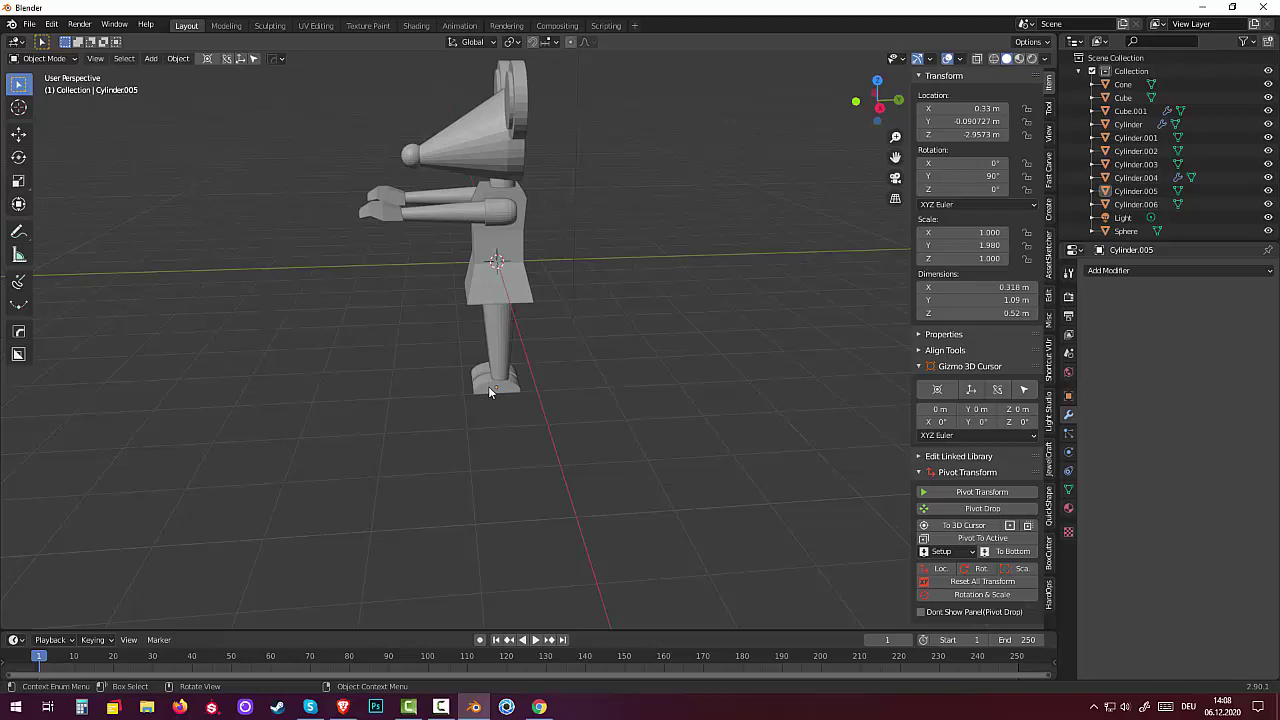
Step: Select the leg, then add the body and arm to the selection
left_click(498, 345)
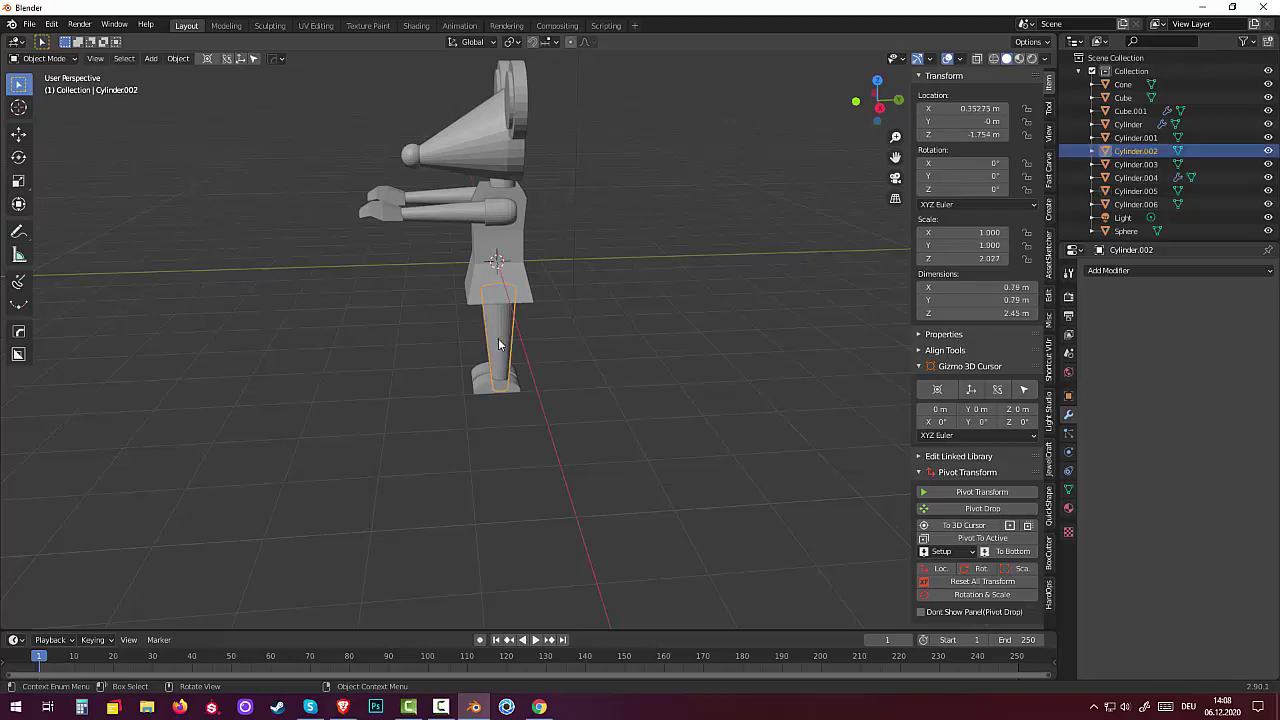
left_click(495, 270, "shift")
left_click(450, 208, "shift")
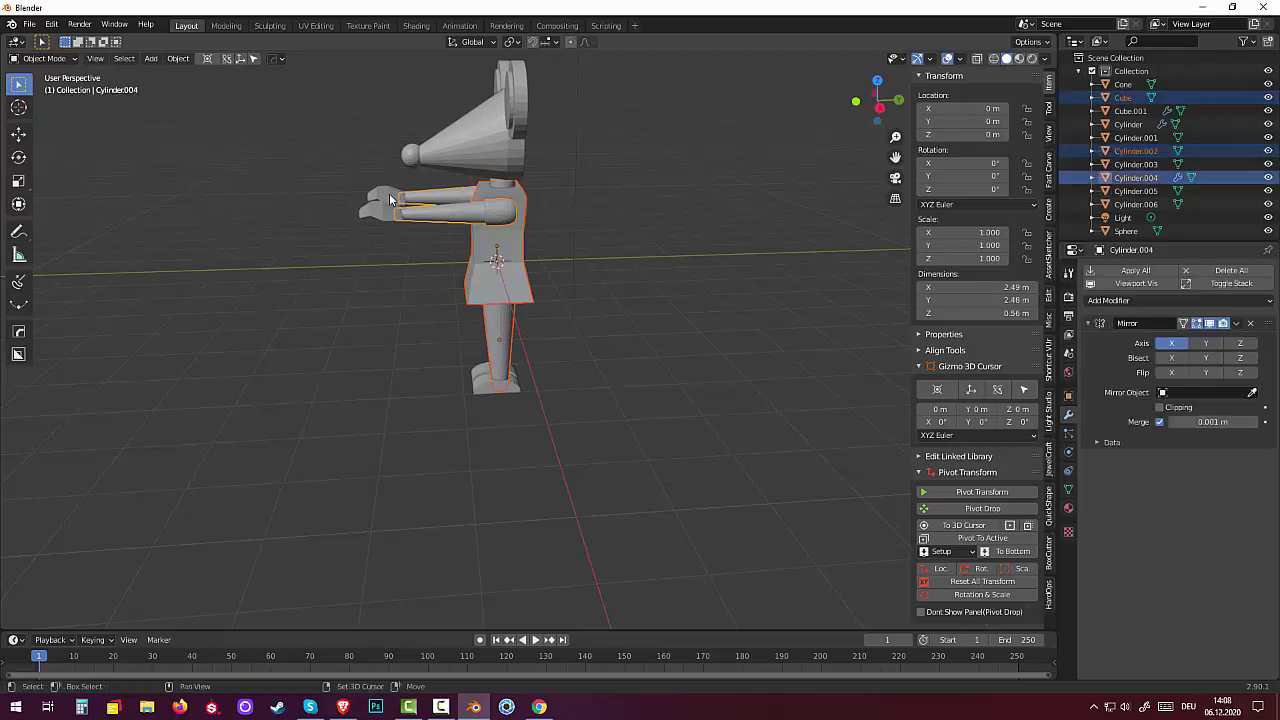
Step: Add the hand, head disc, cone head, nose sphere and torso to the selection
left_click(392, 200, "shift")
left_click(516, 121, "shift")
left_click(470, 150, "shift")
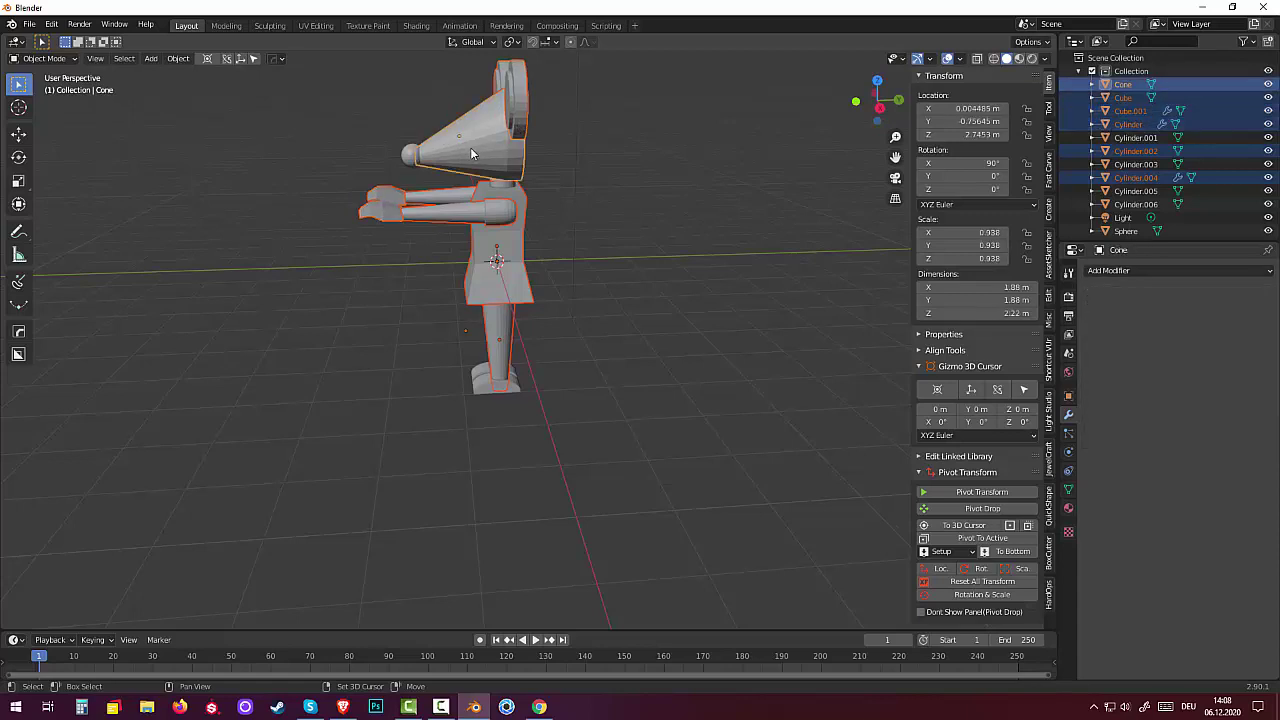
left_click(412, 157, "shift")
mouse_move(515, 161)
middle_mouse_down()
mouse_move(561, 180)
mouse_move(504, 170)
mouse_move(520, 204)
mouse_move(500, 200)
mouse_move(509, 183)
mouse_move(514, 193)
mouse_move(494, 196)
middle_mouse_up()
left_click(482, 212, "shift")
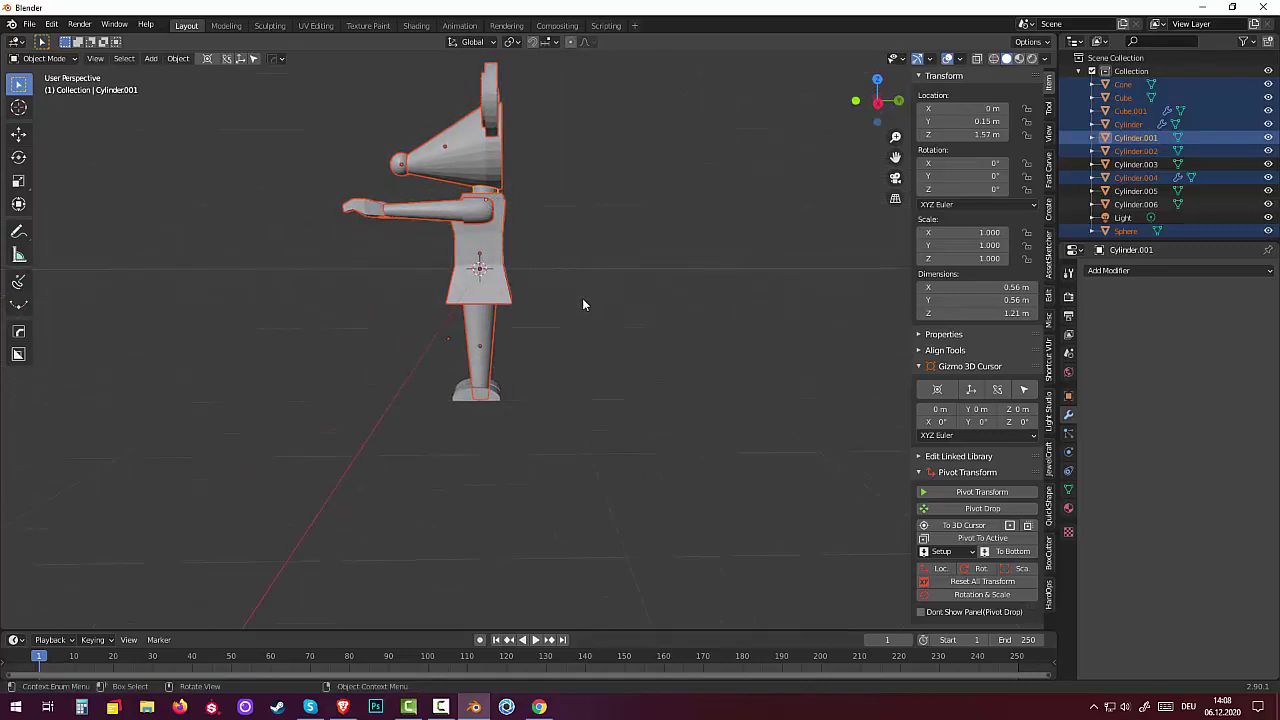
Step: In side view, set each part's origin to its geometry, then test-rotate and cancel
key("KP_3")
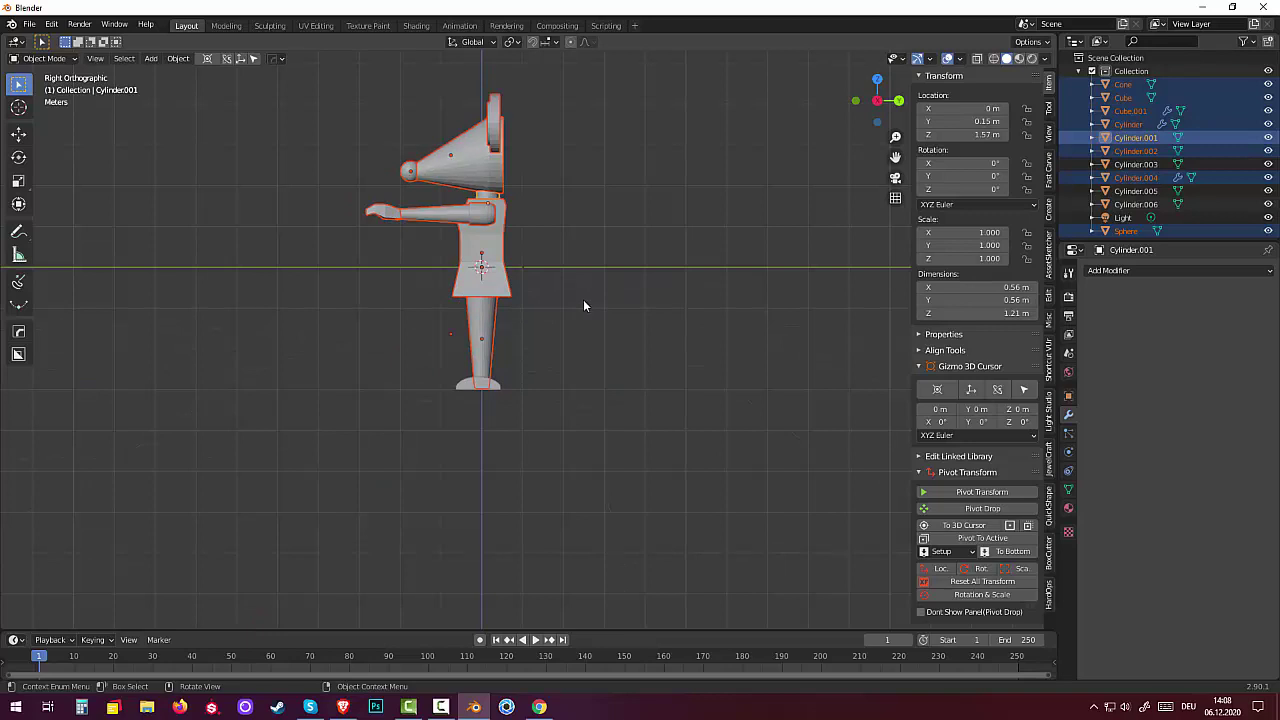
left_click(175, 59)
mouse_move(199, 87)
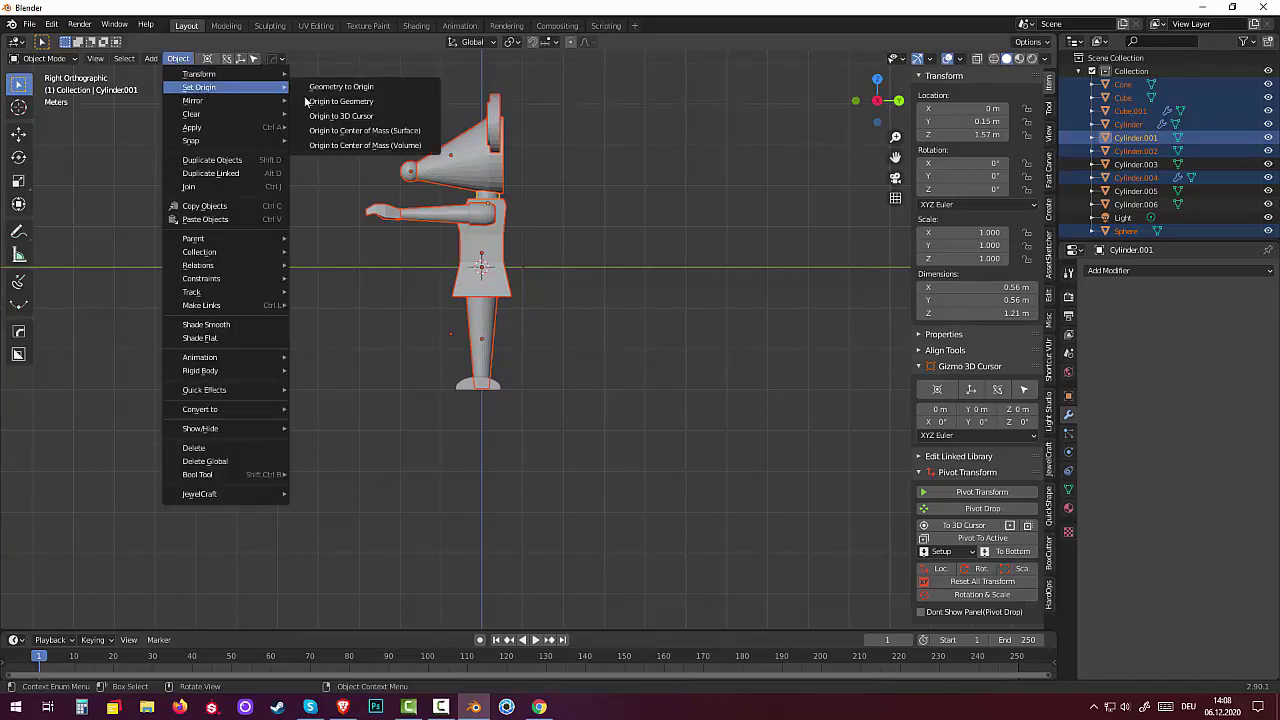
left_click(335, 102)
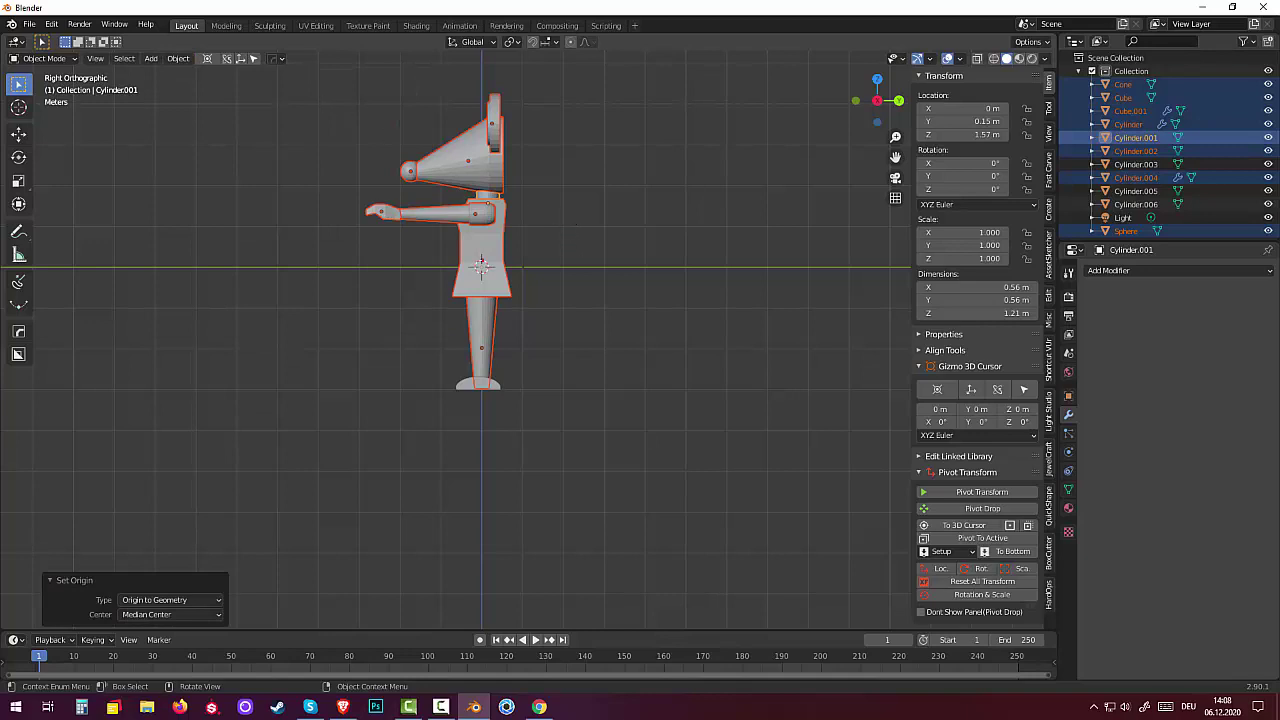
key("r")
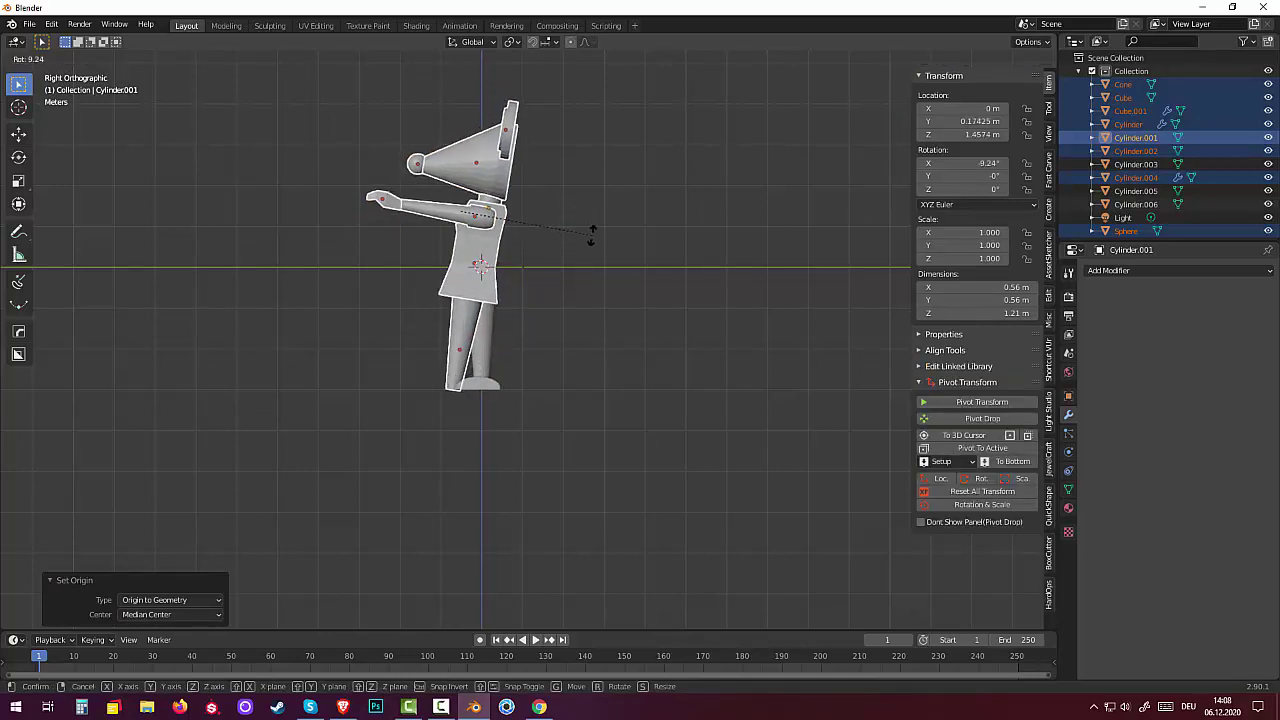
key("Escape")
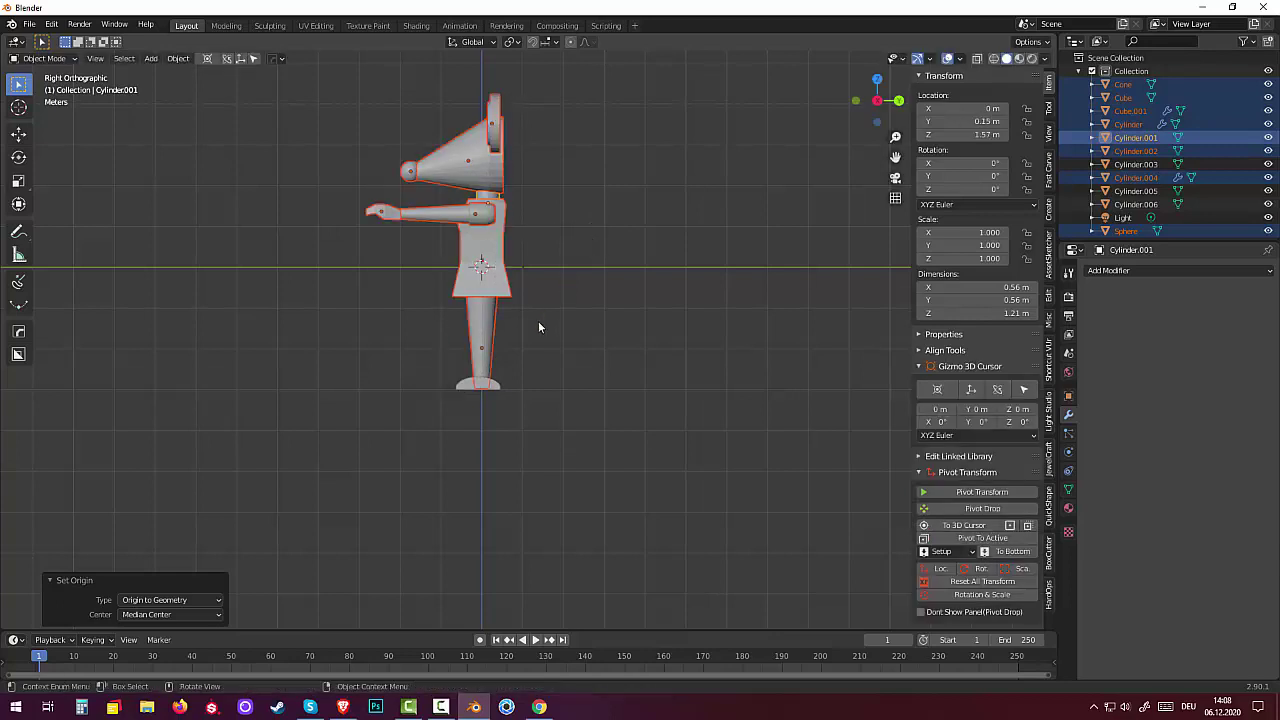
mouse_move(538, 327)
middle_mouse_down()
mouse_move(434, 339)
mouse_move(513, 328)
middle_mouse_up()
Step: Undo to bring back the hidden left ear and arm
left_click(505, 328, "shift")
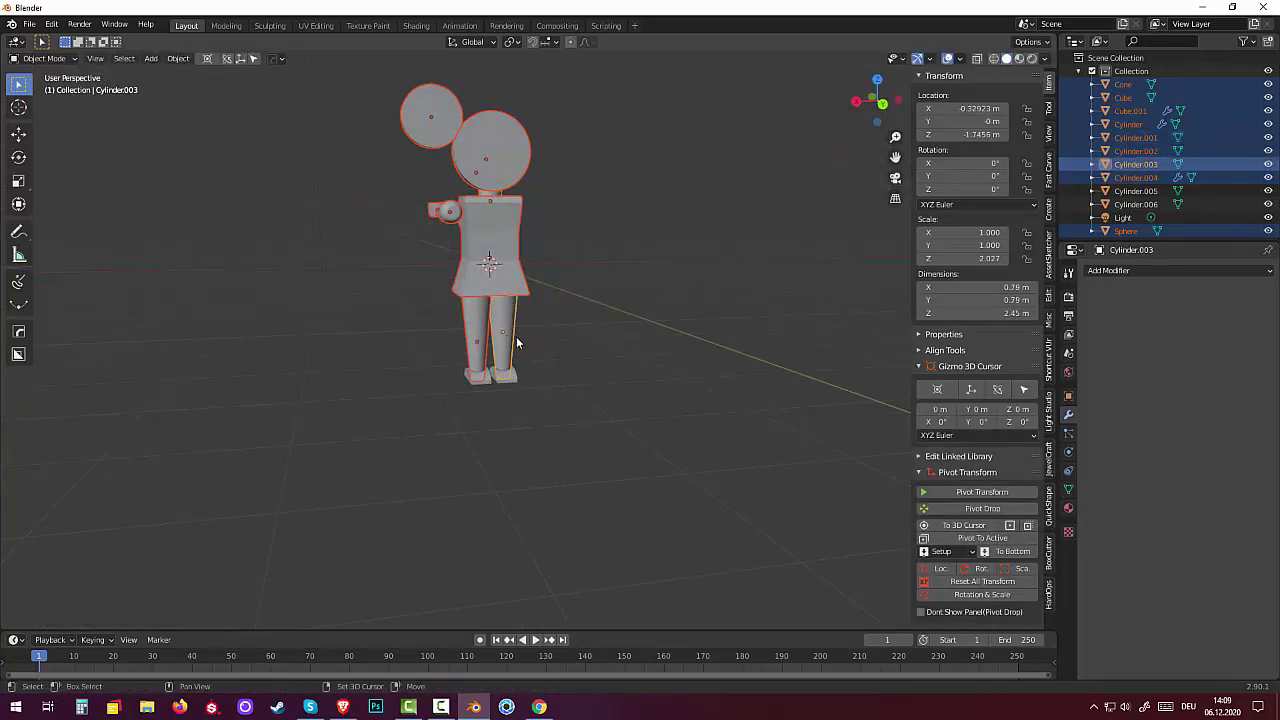
mouse_move(350, 110)
middle_mouse_down()
mouse_move(812, 192)
mouse_move(781, 192)
middle_mouse_up()
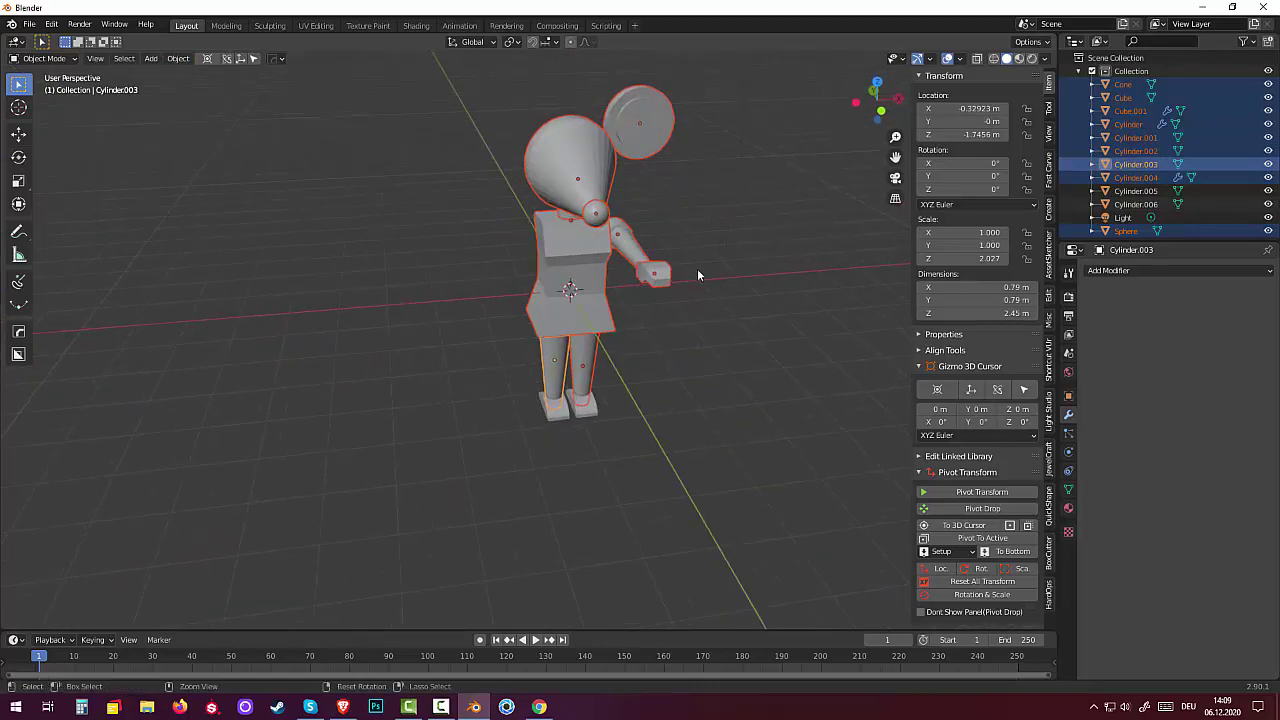
key("ctrl+z")
key("ctrl+z")
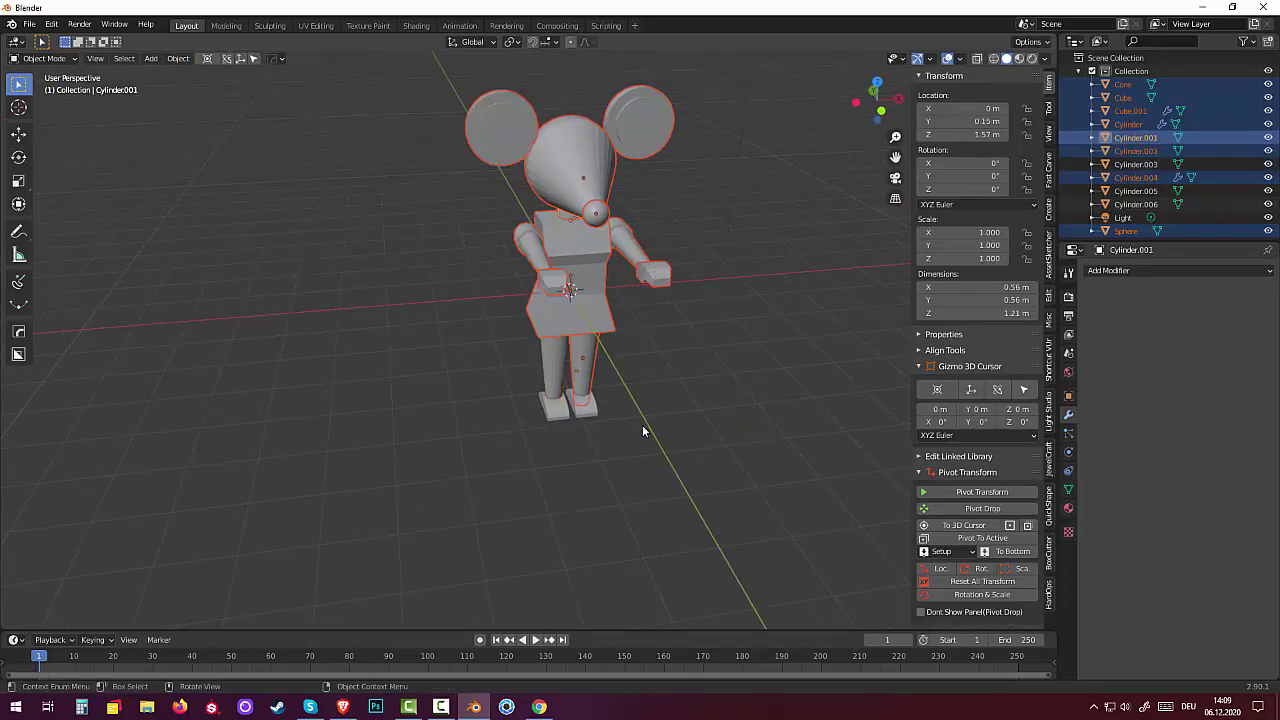
Step: Apply the Mirror modifiers on the hands and ears objects
left_click(1164, 113)
left_click(1237, 323)
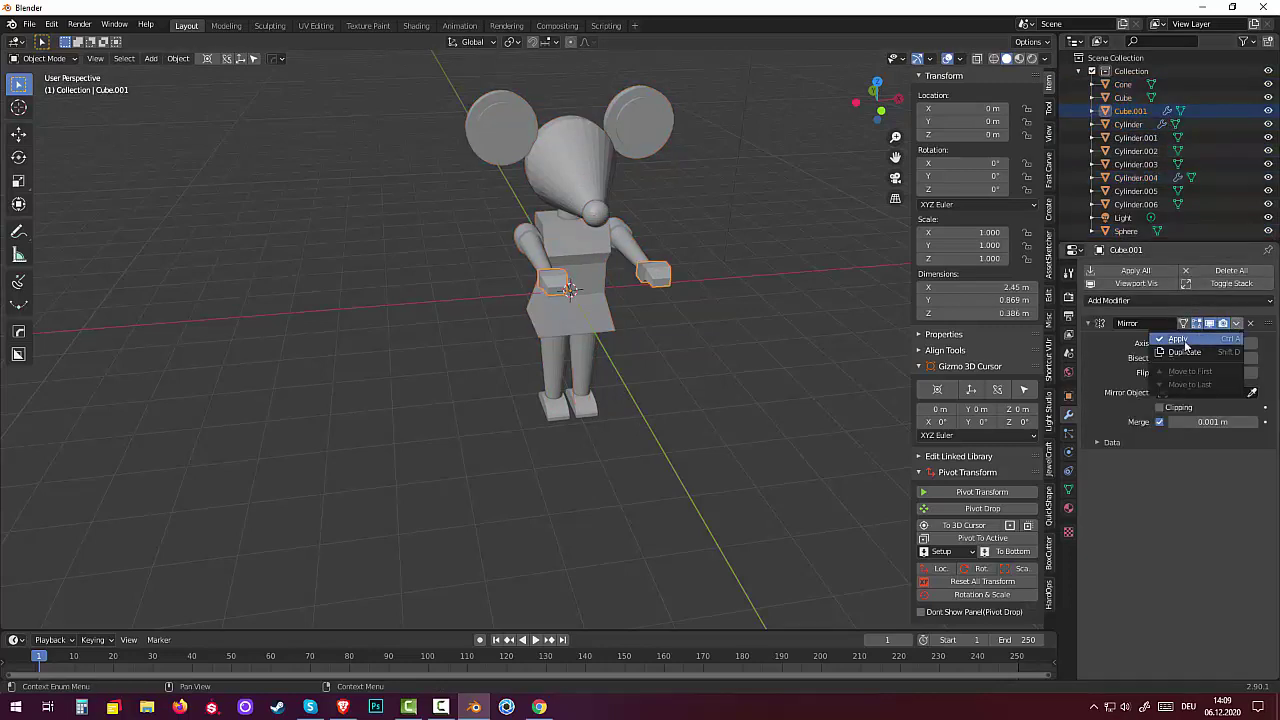
left_click(1186, 341)
left_click(1158, 124)
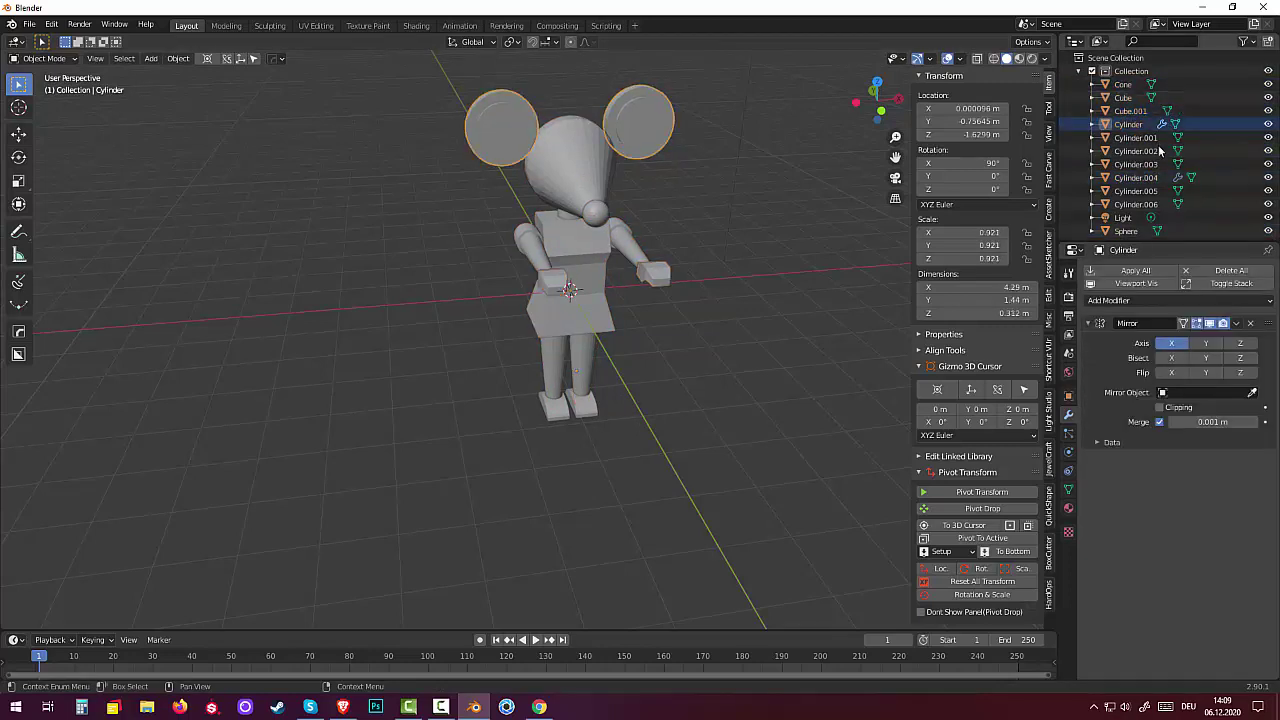
left_click(1237, 323)
left_click(1186, 341)
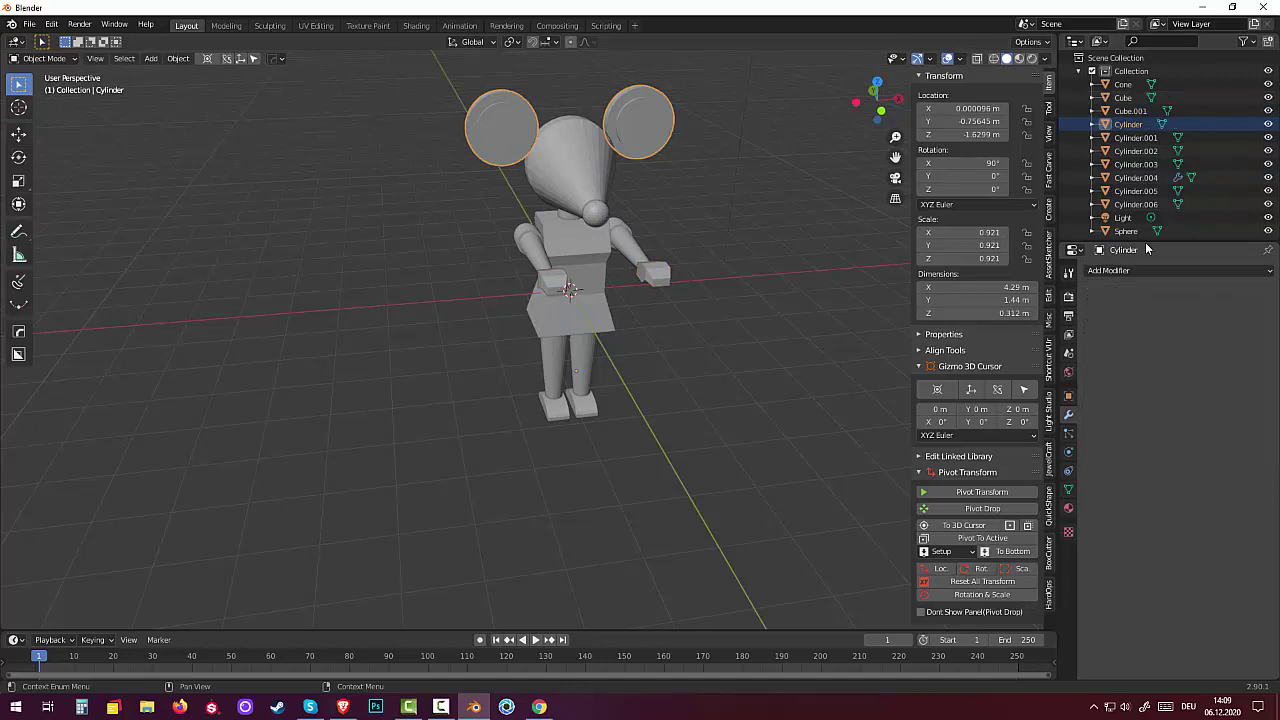
Step: Apply the arms' Mirror modifier, then select the scene light
left_click(1160, 177)
left_click(1237, 323)
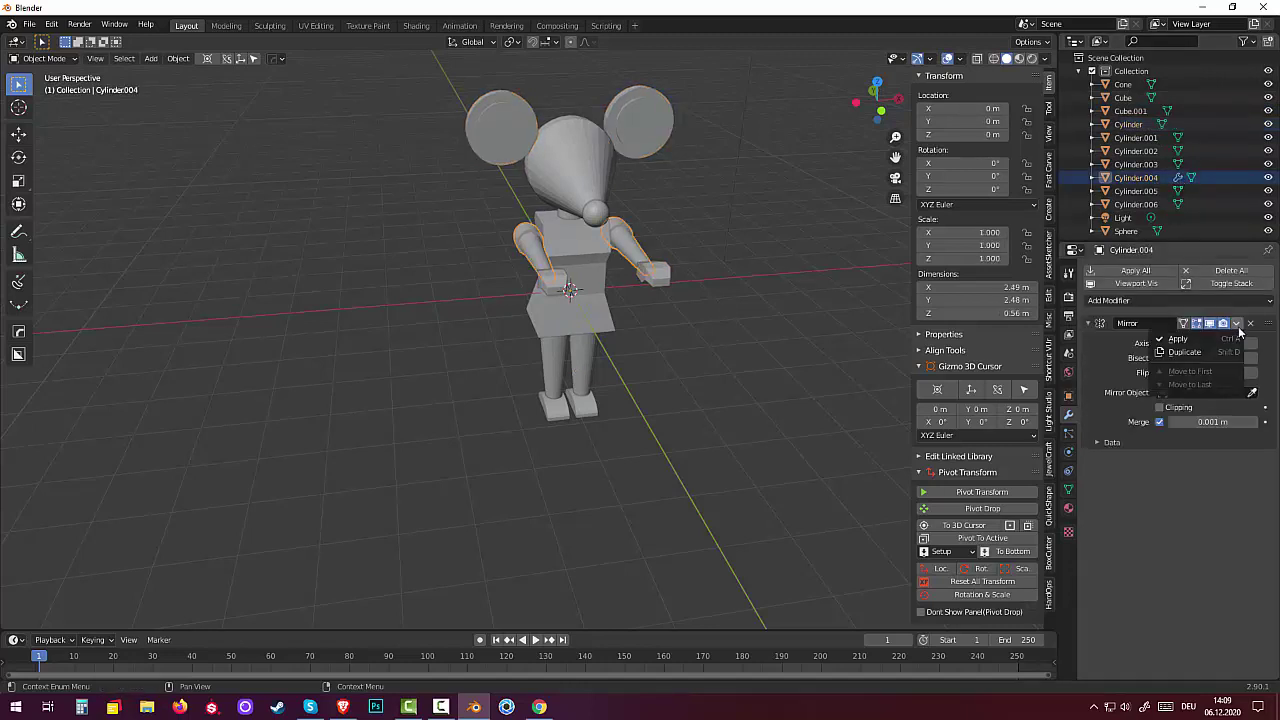
left_click(1180, 340)
scroll(1153, 215, "down", 1)
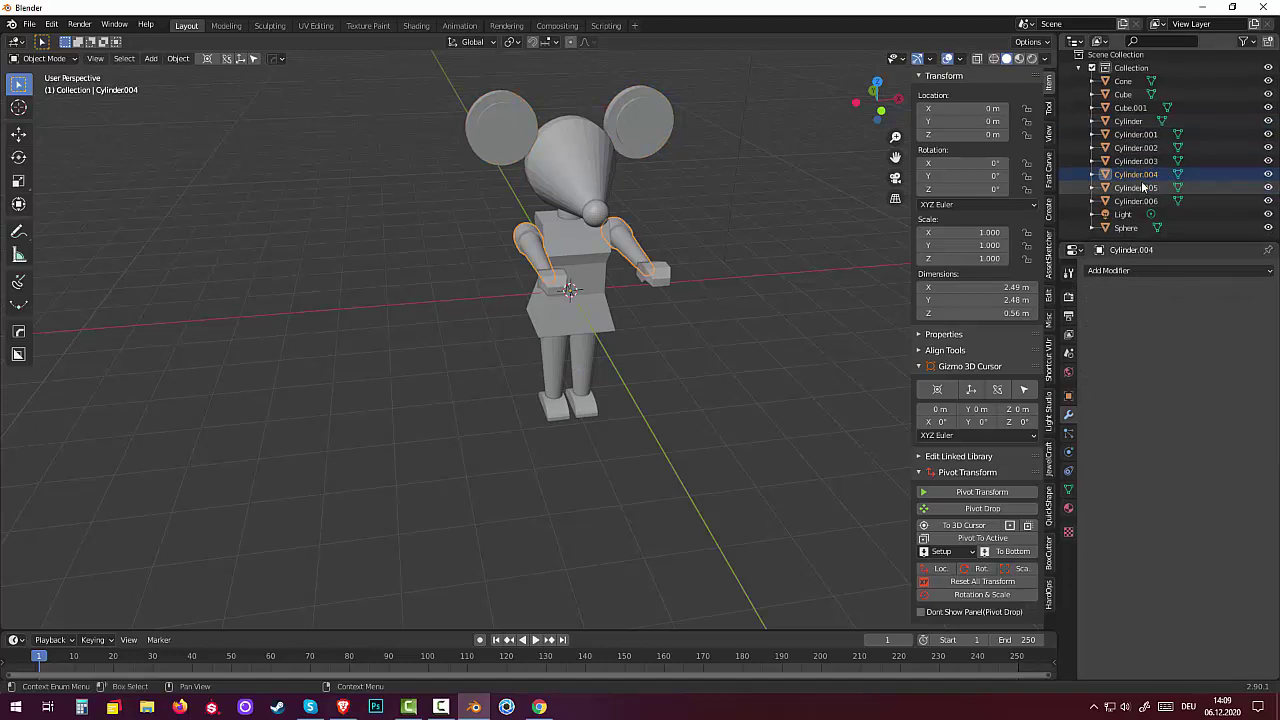
left_click(1125, 216)
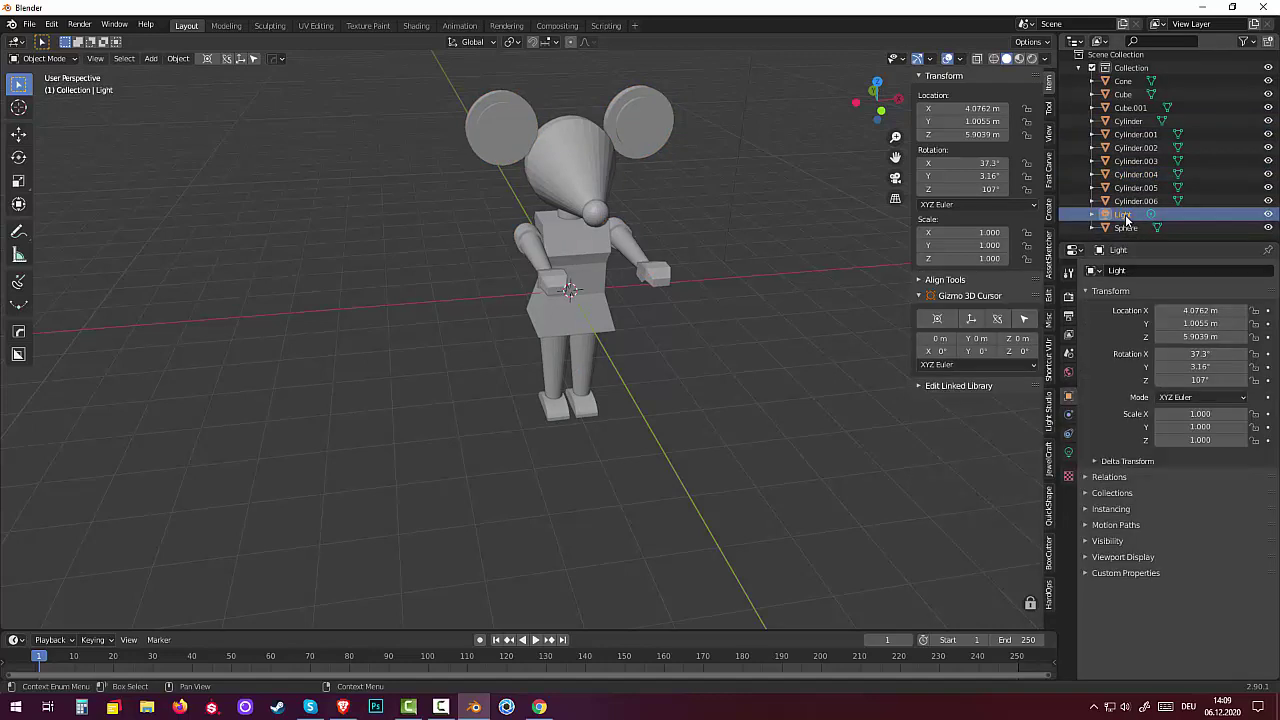
Step: Delete the light and start selecting the feet, legs, hands, torso and arms
key("Delete")
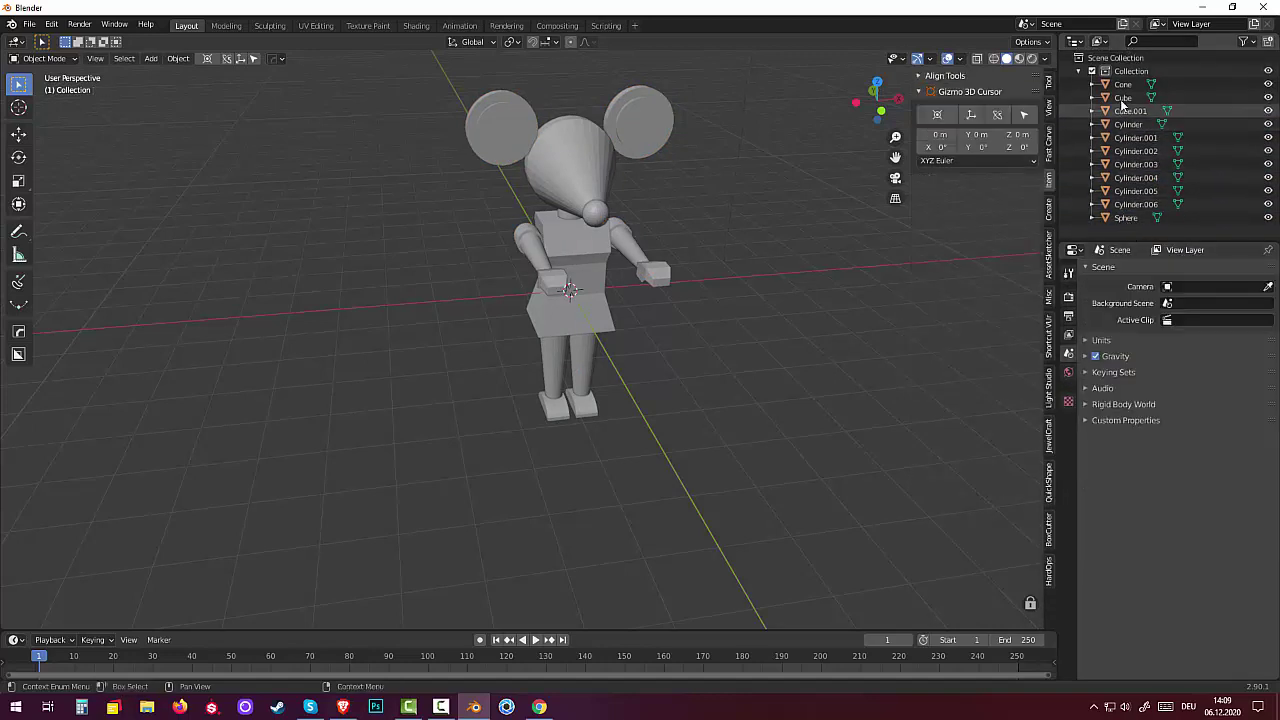
left_click(585, 410)
left_click(560, 418, "shift")
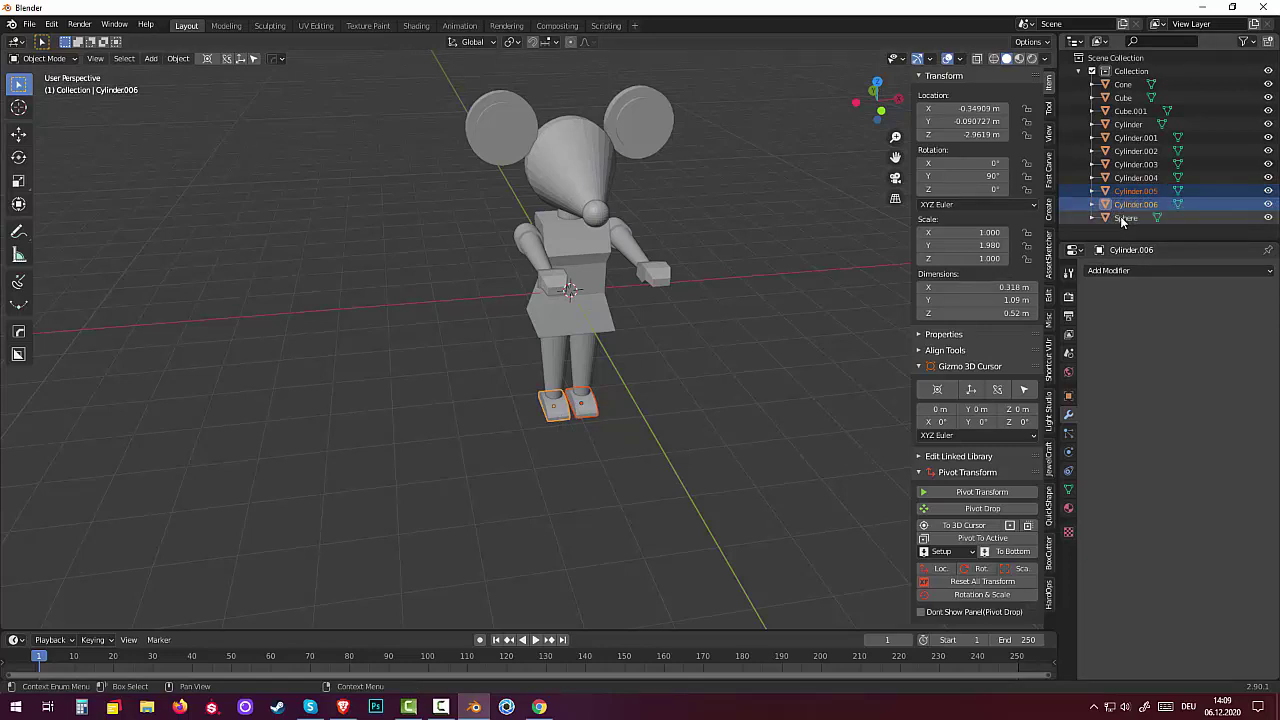
left_click(580, 358)
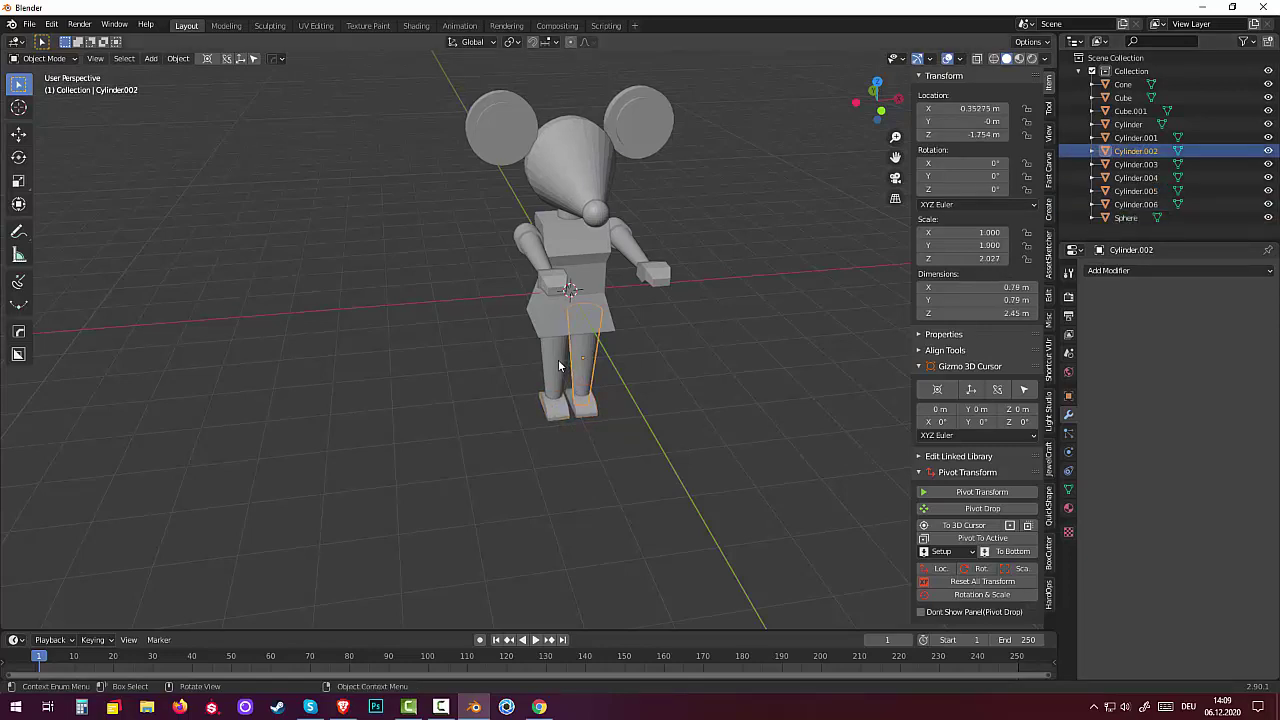
left_click(555, 342, "shift")
left_click(555, 290, "shift")
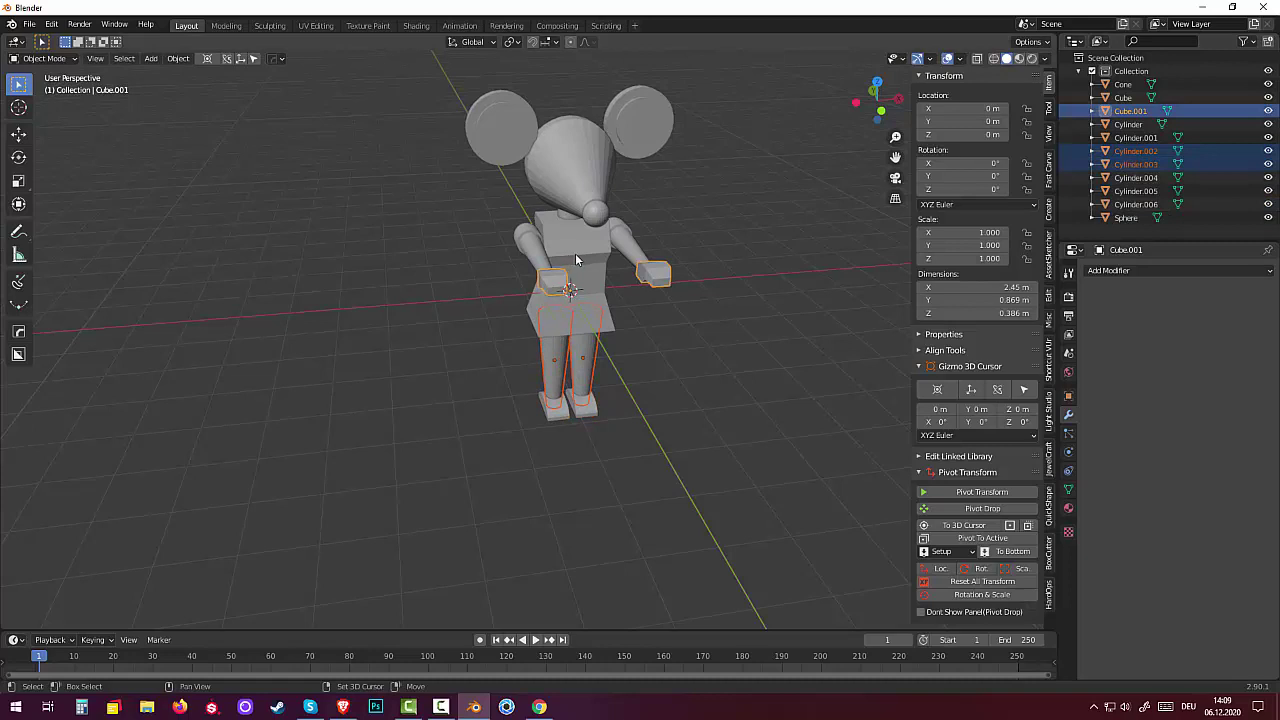
left_click(557, 259, "shift")
left_click(528, 239, "shift")
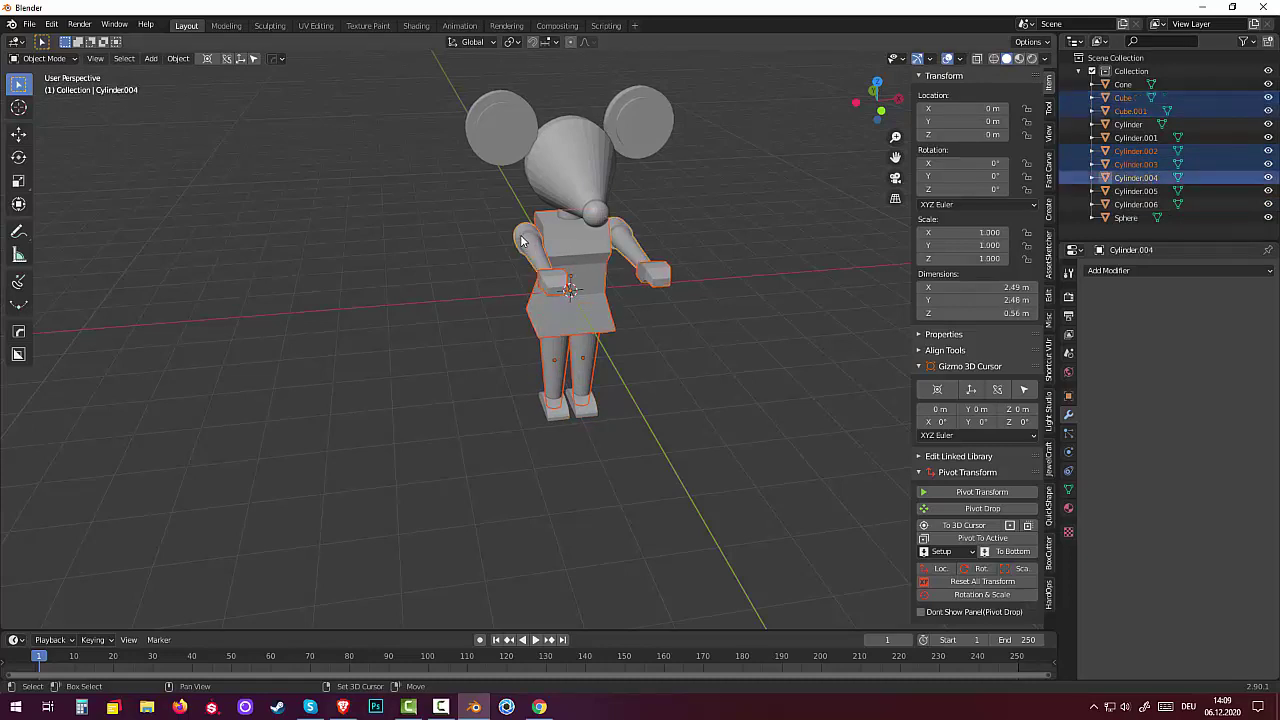
Step: Select only the two feet and invert the selection to everything else
left_click(585, 401)
left_click(558, 411, "shift")
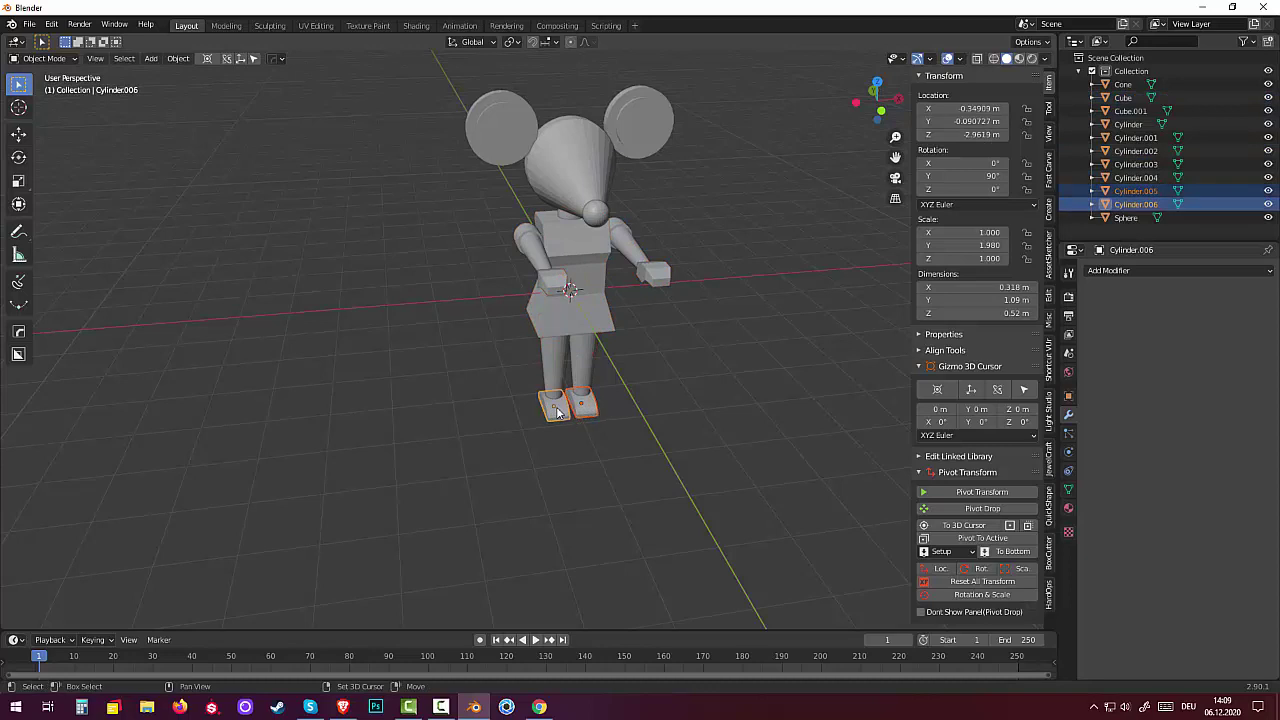
left_click(124, 59)
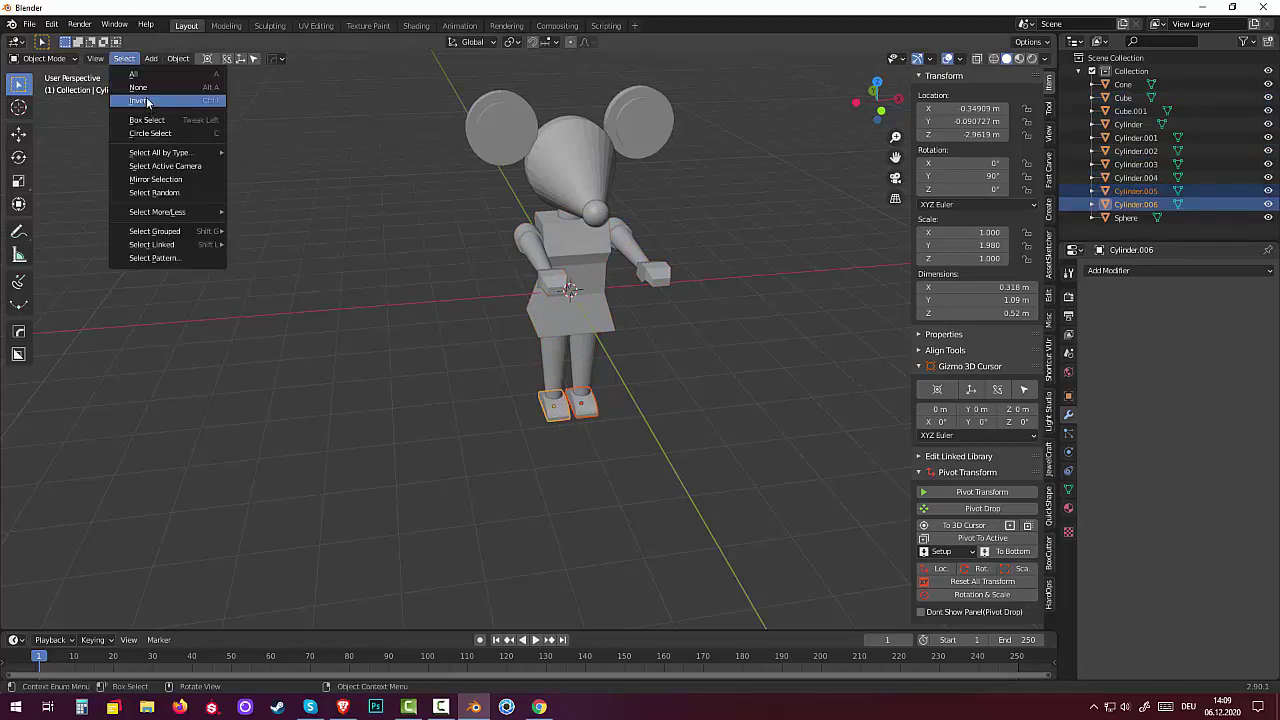
left_click(140, 100)
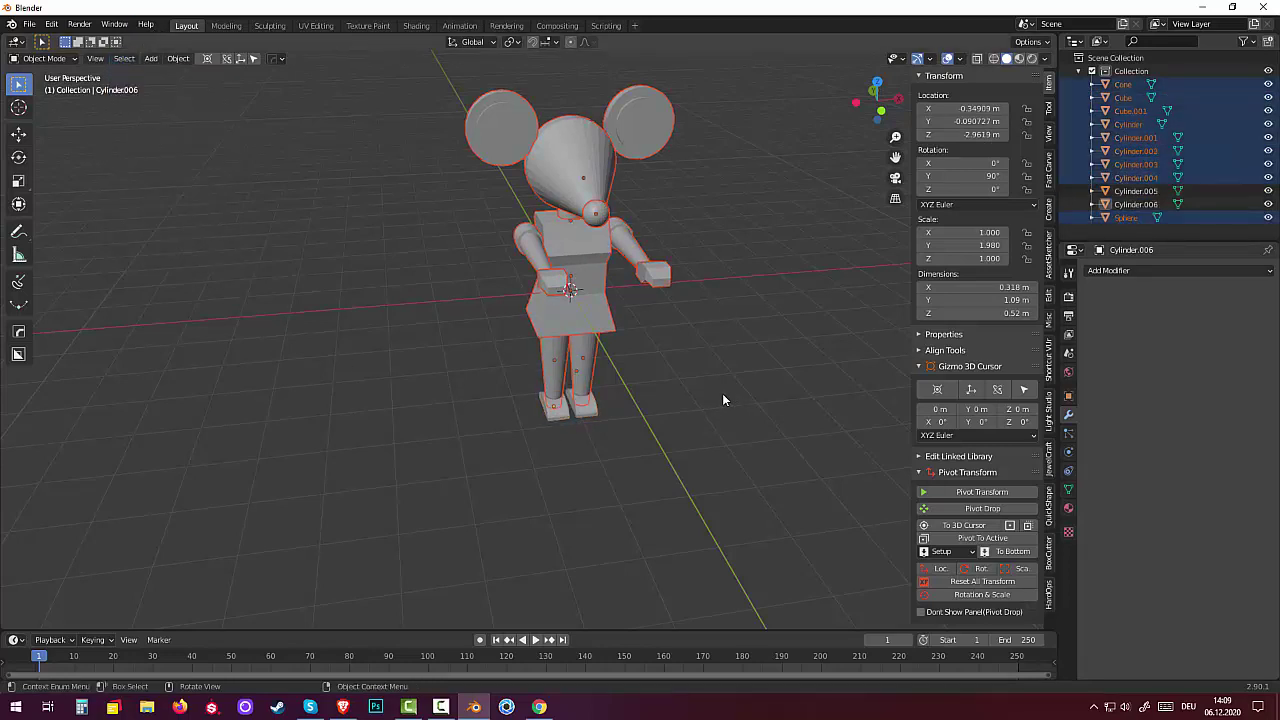
mouse_move(723, 396)
middle_mouse_down()
mouse_move(601, 386)
mouse_move(602, 372)
mouse_move(567, 366)
mouse_move(564, 378)
middle_mouse_up()
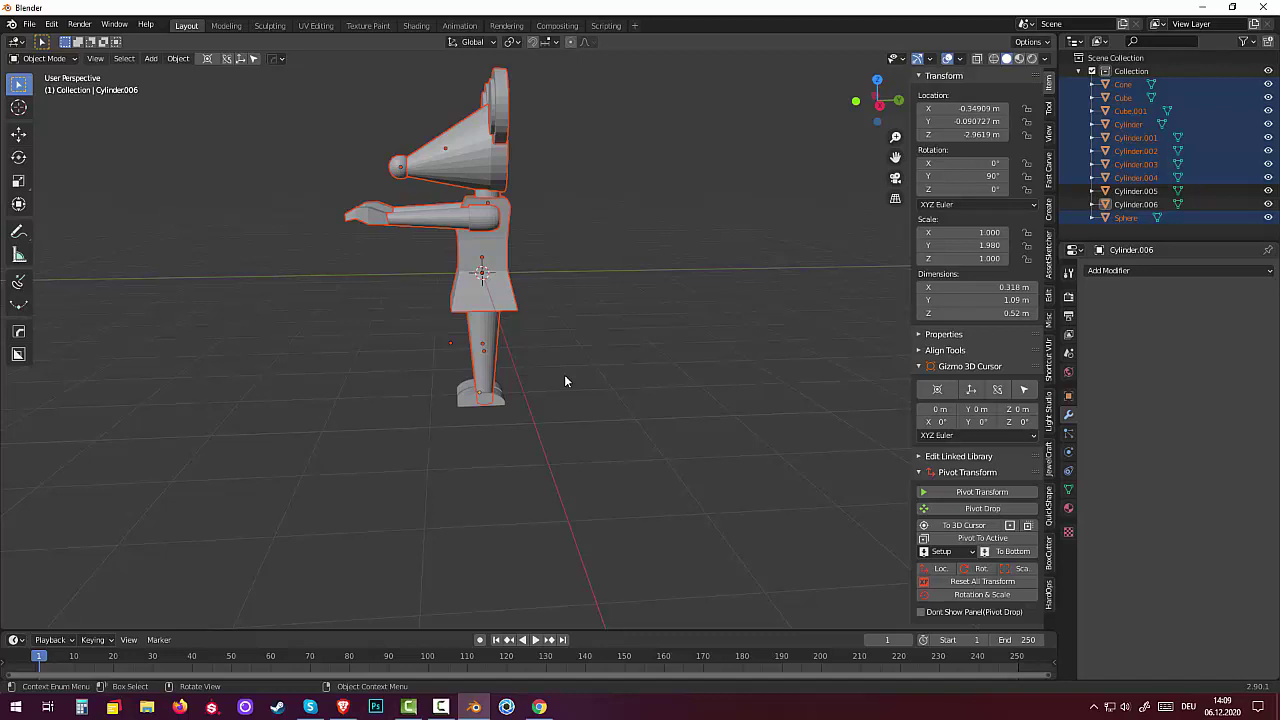
Step: Tilt everything above the feet 10.1° forward and shift it 0.4246 m along Y over the feet
key("KP_3")
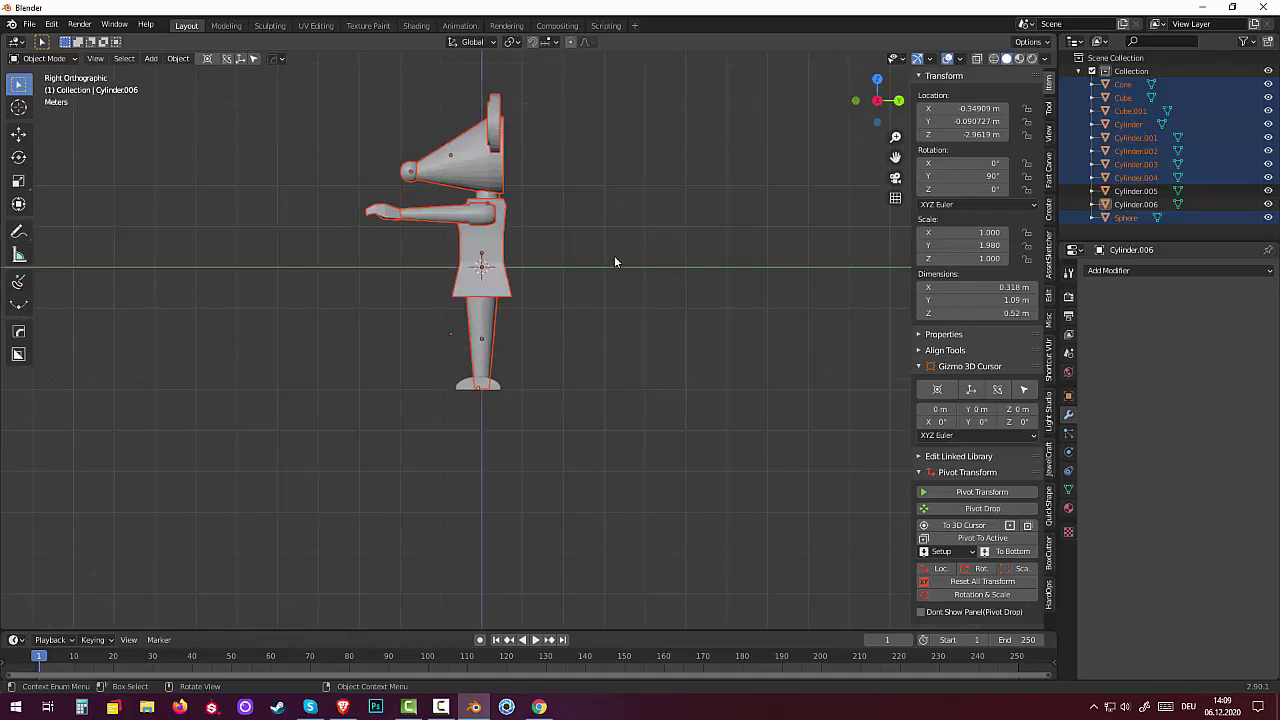
key("r")
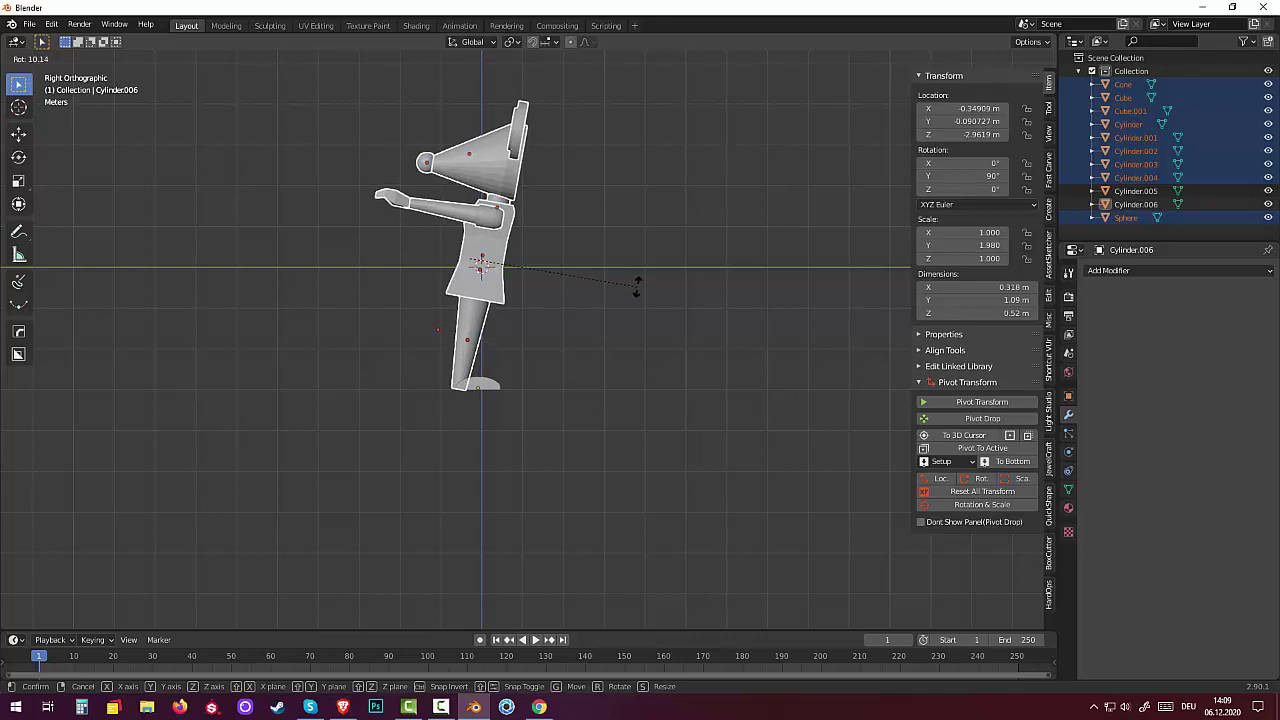
left_click(637, 285)
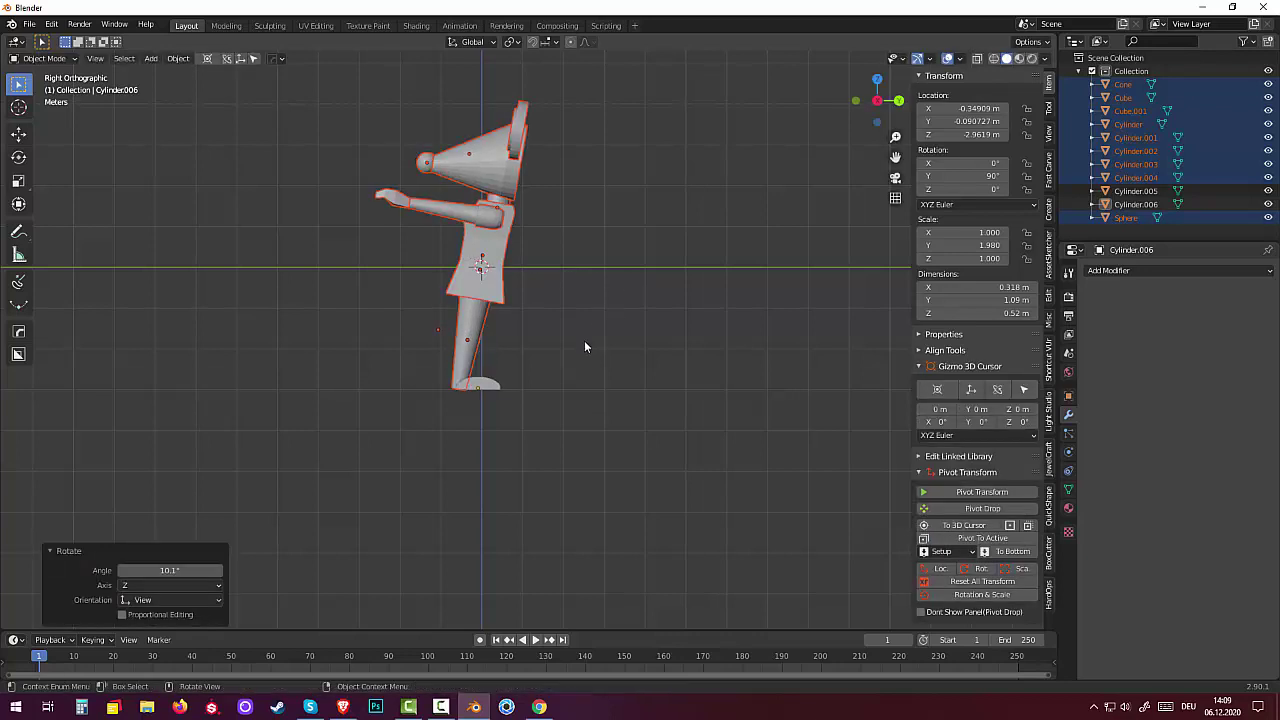
key("g")
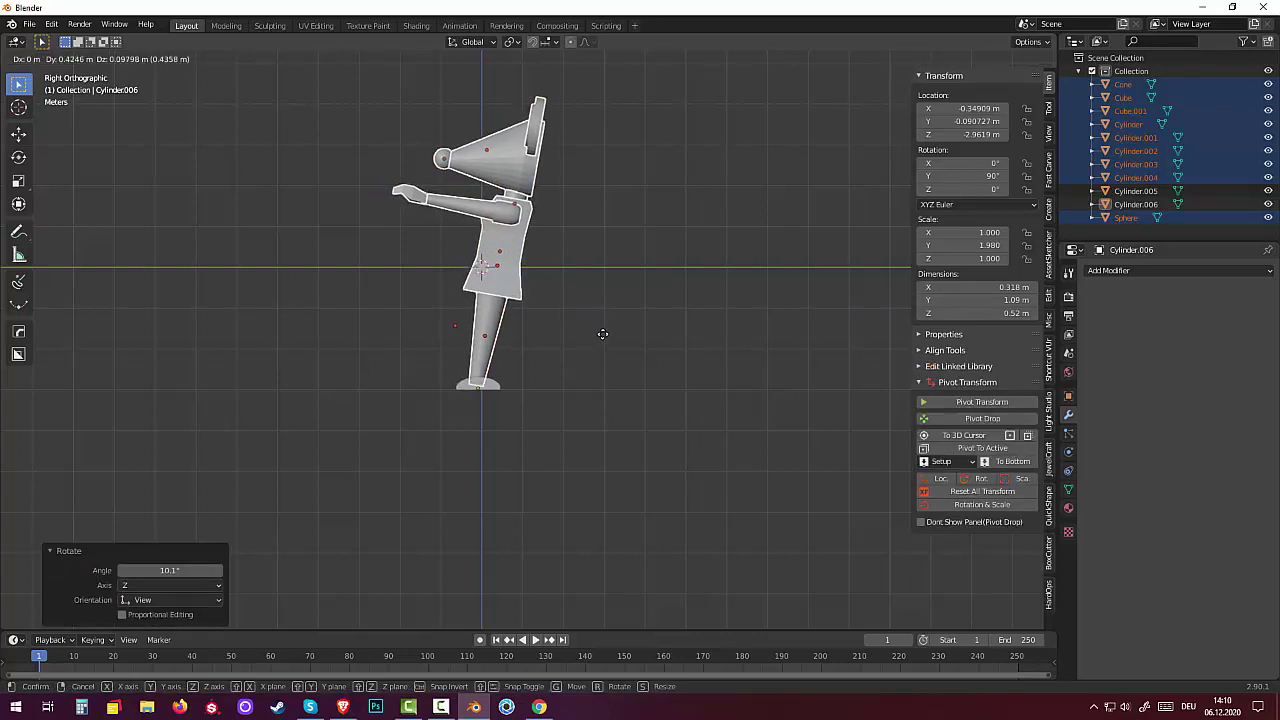
left_click(601, 334)
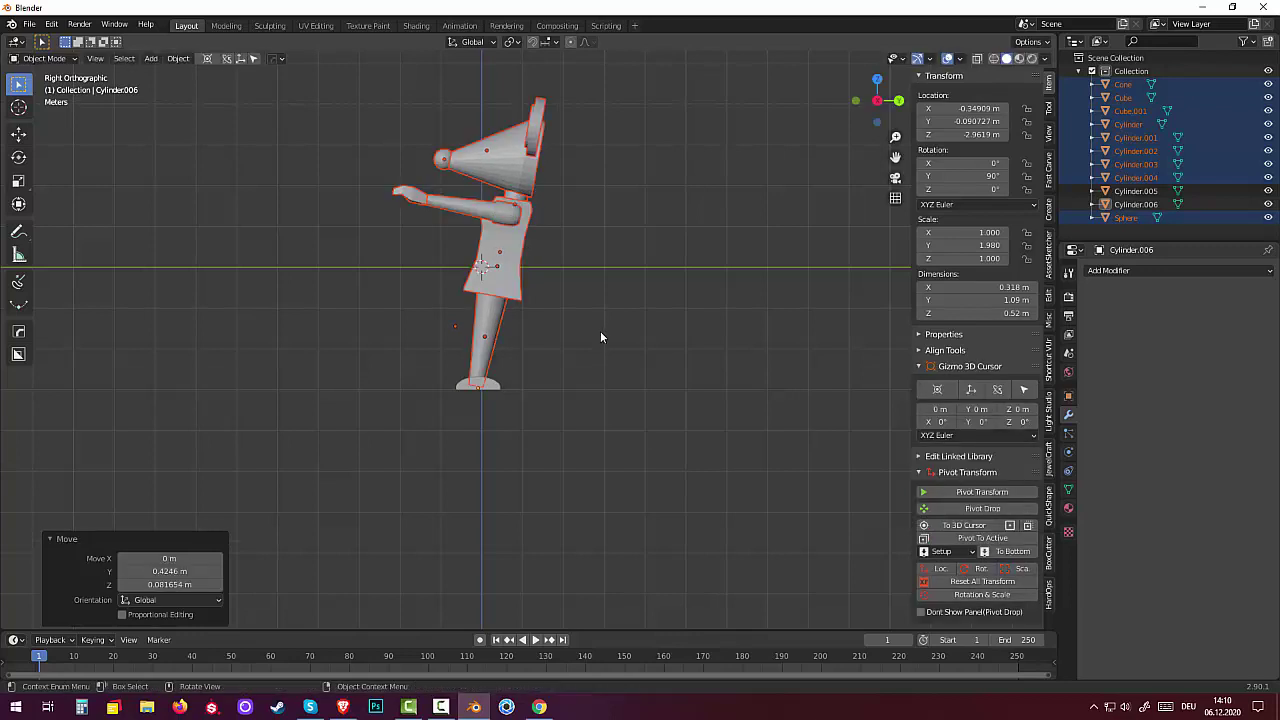
Step: Rotate the arms and hands together by 6.13°, then compare with the Mouse Machine reference
left_click(445, 205)
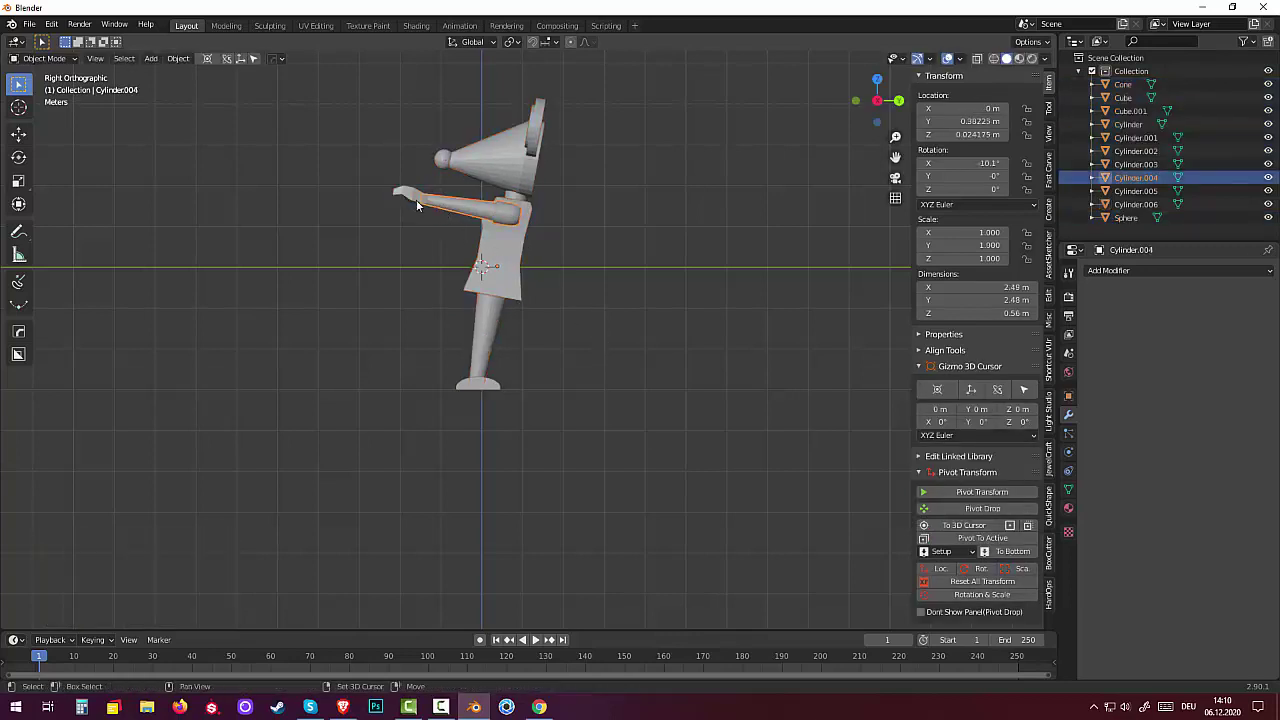
left_click(416, 199, "shift")
mouse_move(552, 315)
middle_mouse_down()
mouse_move(685, 368)
mouse_move(525, 313)
mouse_move(453, 334)
mouse_move(464, 303)
mouse_move(552, 324)
middle_mouse_up()
left_click(513, 261, "shift")
key("r")
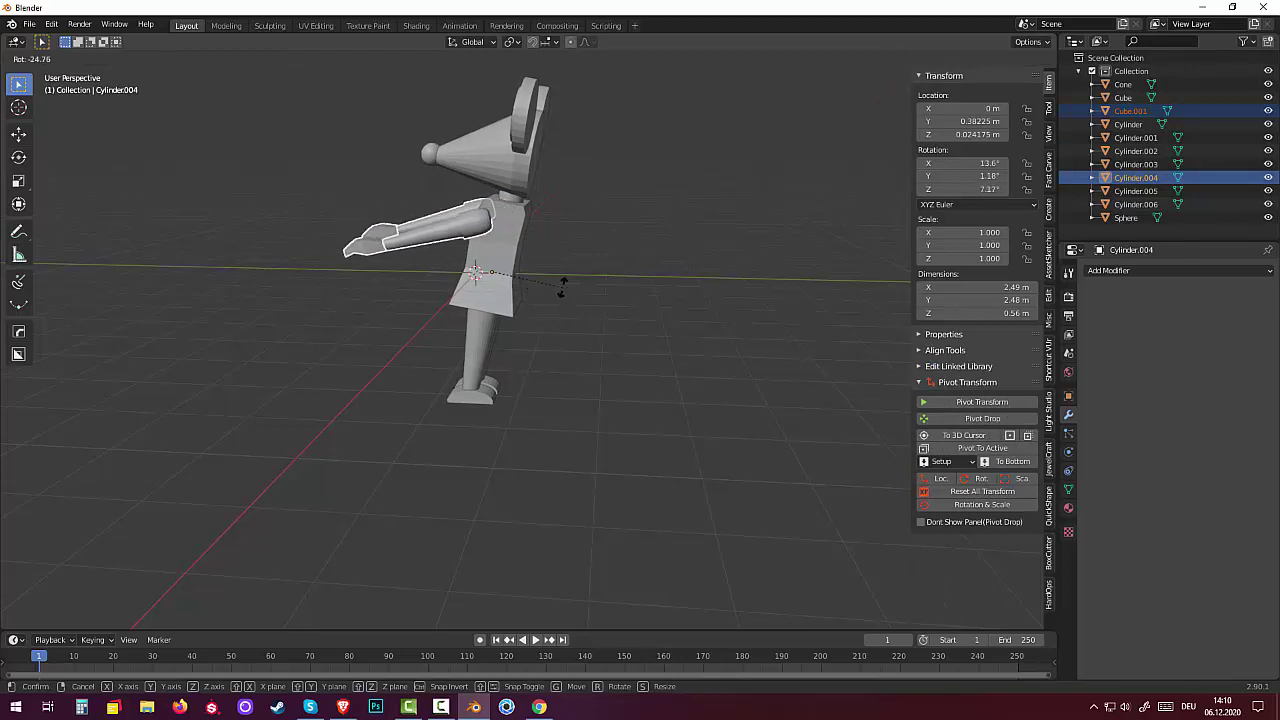
left_click(628, 386)
left_click(539, 707)
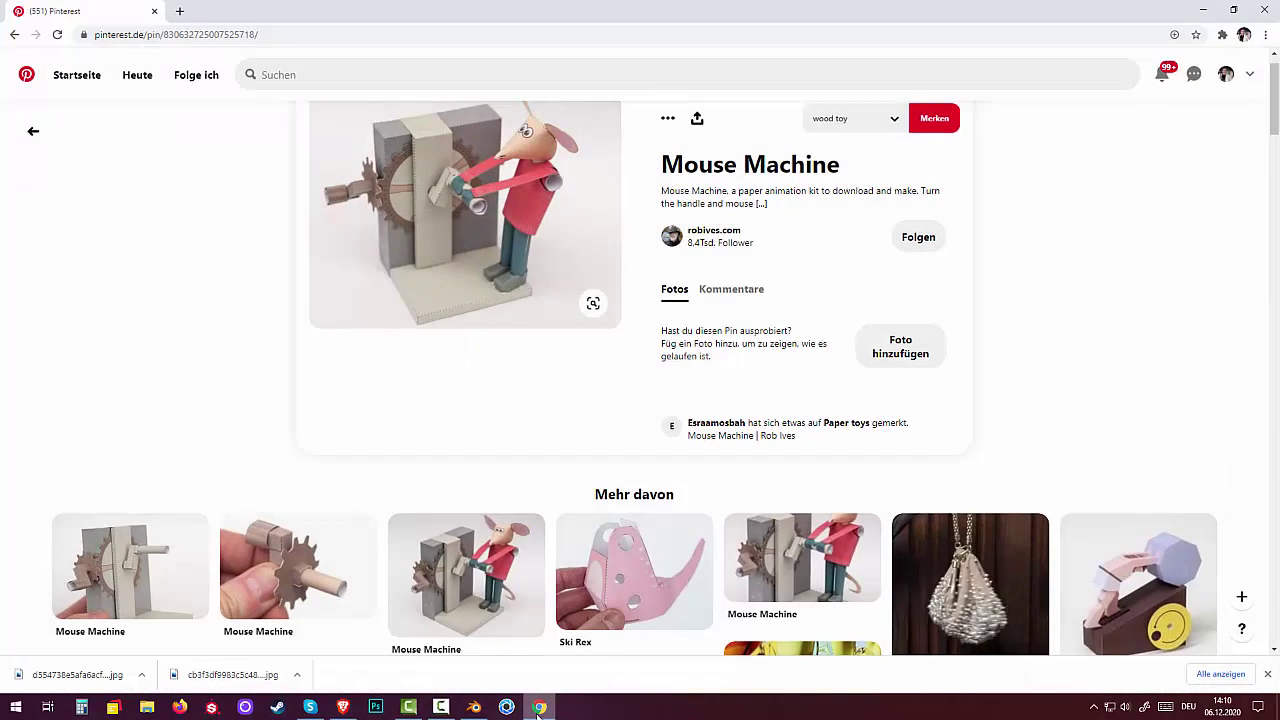
left_click(539, 707)
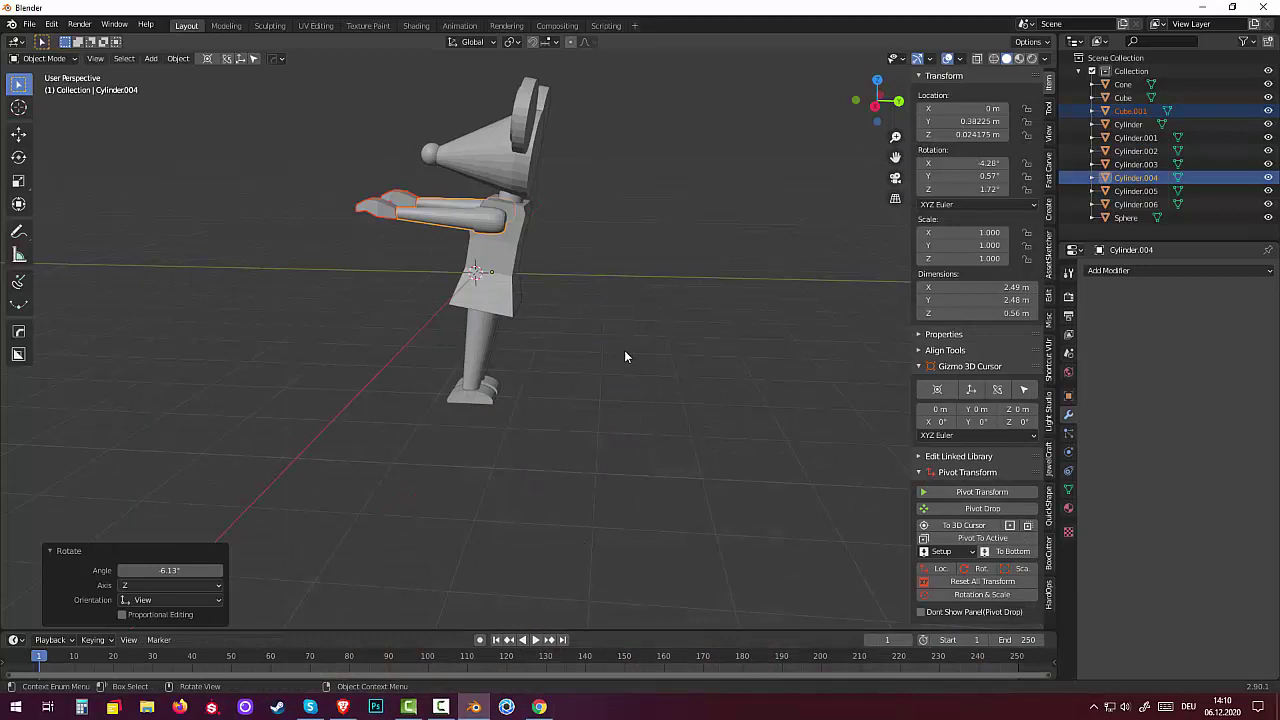
Step: Re-angle and shift the arms to X 4.58°, Y 1.09°, Z 4.4° so one hand sits lower
key("r")
left_click(624, 334)
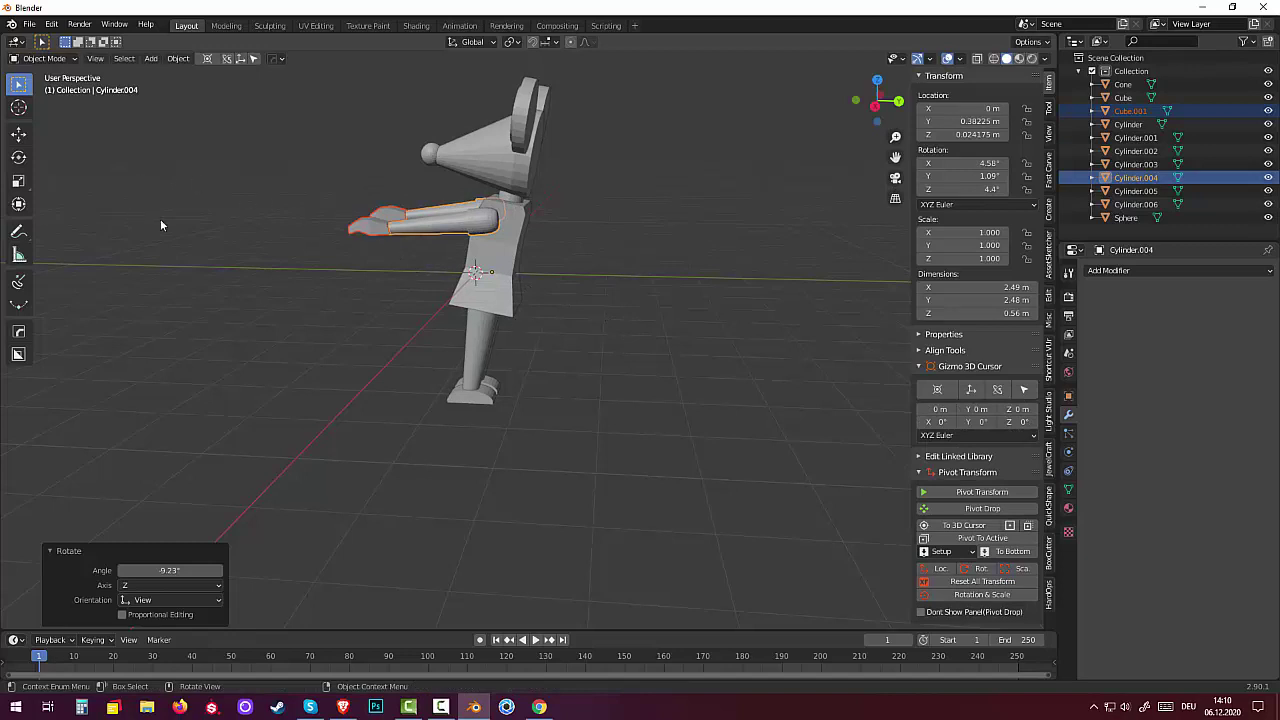
key("g")
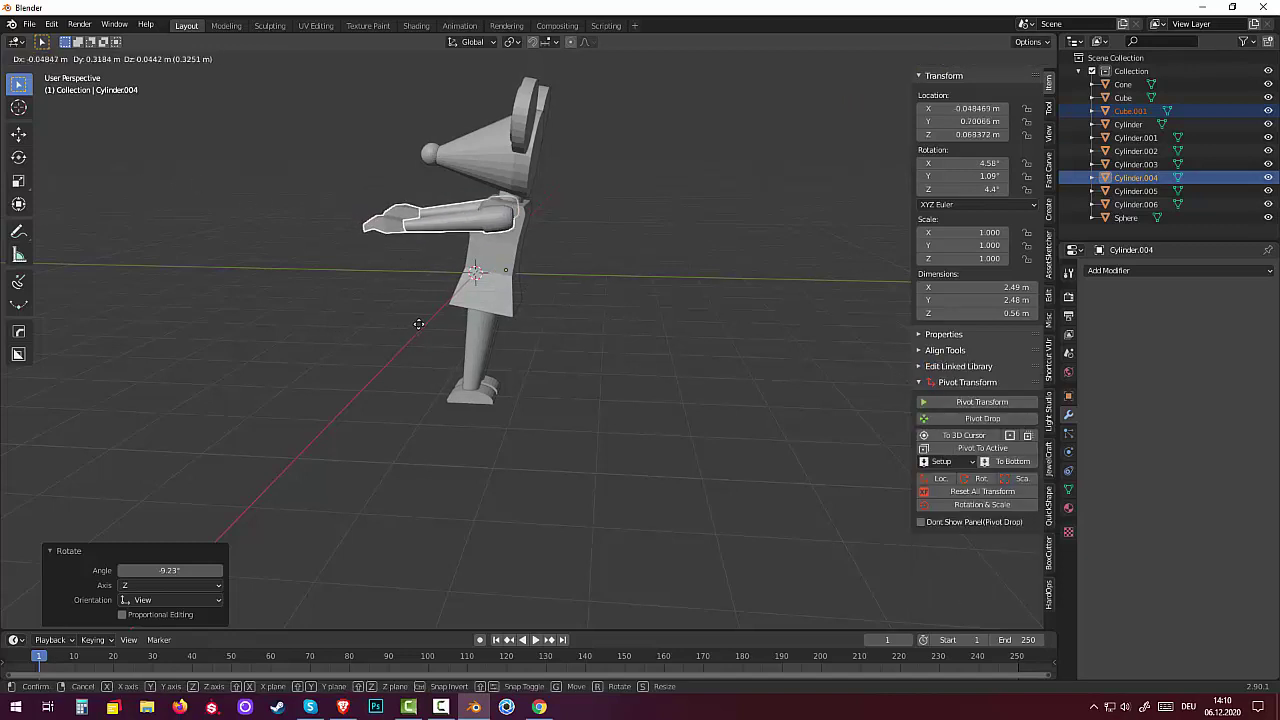
left_click(418, 325)
left_click(601, 412)
mouse_move(615, 402)
middle_mouse_down()
mouse_move(697, 410)
mouse_move(666, 420)
mouse_move(471, 377)
mouse_move(343, 376)
mouse_move(98, 426)
mouse_move(66, 466)
mouse_move(67, 422)
middle_mouse_up()
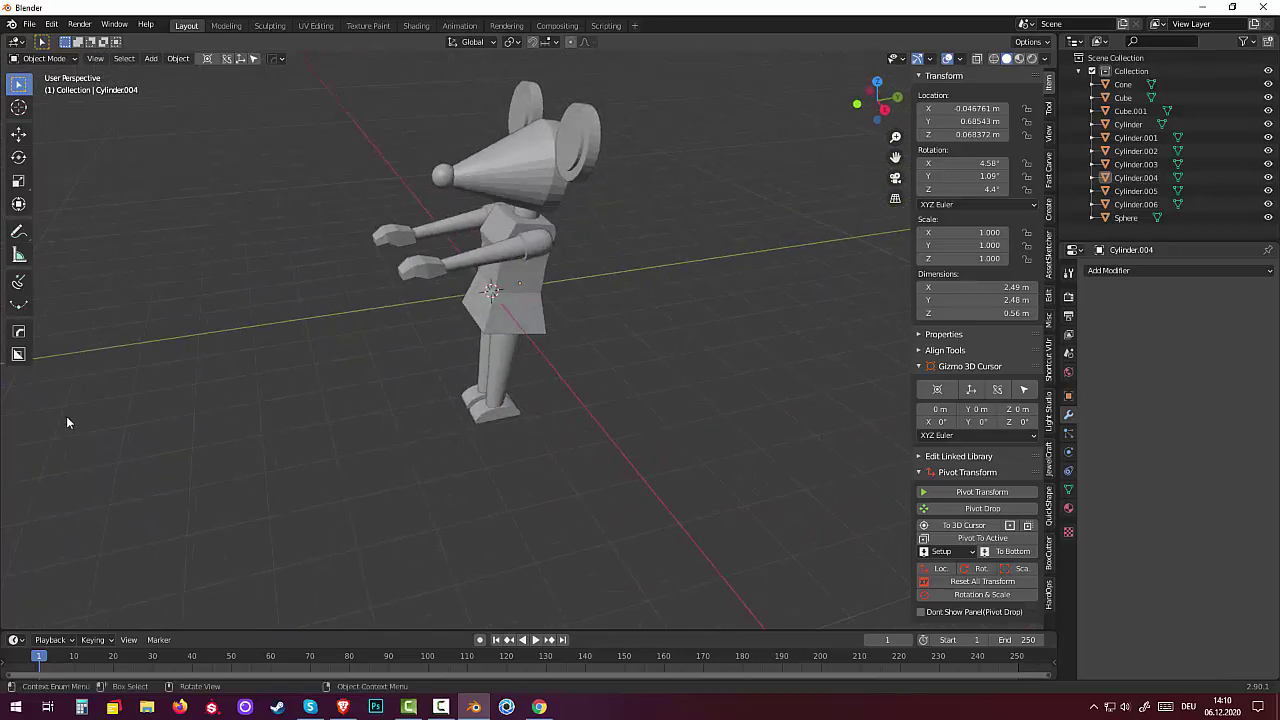
left_click(539, 707)
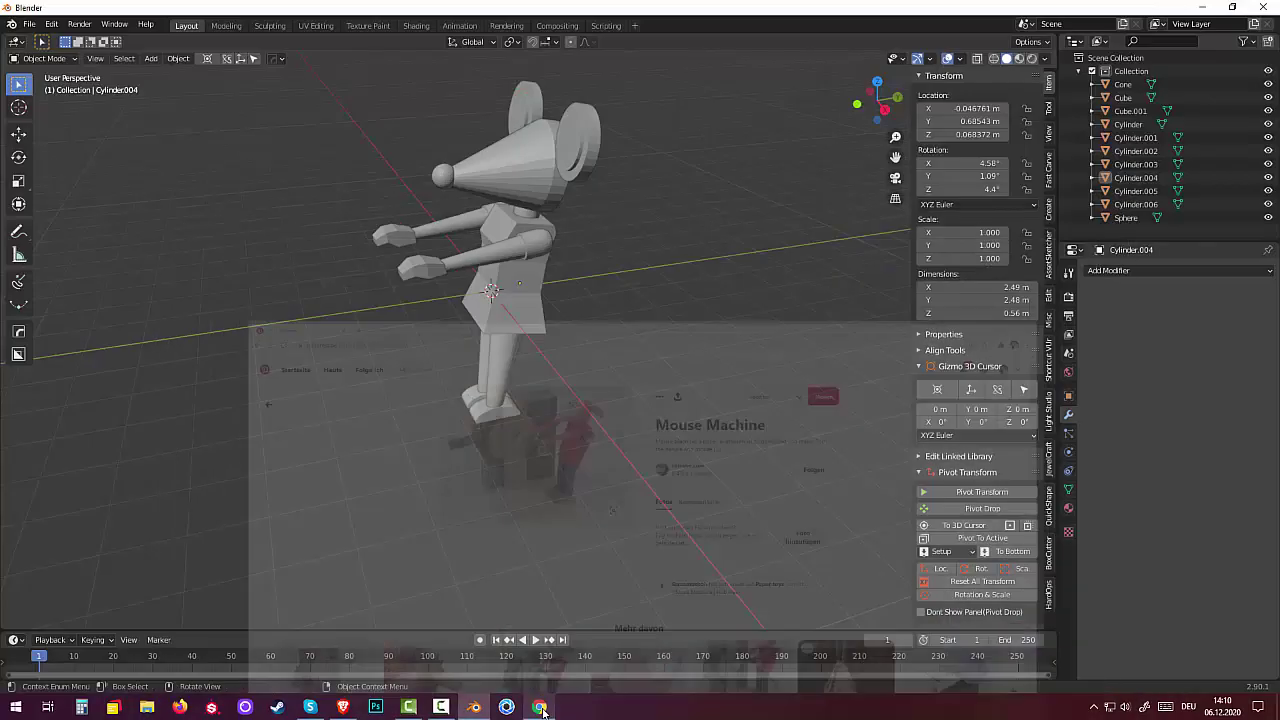
left_click(541, 709)
mouse_move(373, 480)
middle_mouse_down()
mouse_move(610, 543)
mouse_move(541, 540)
middle_mouse_up()
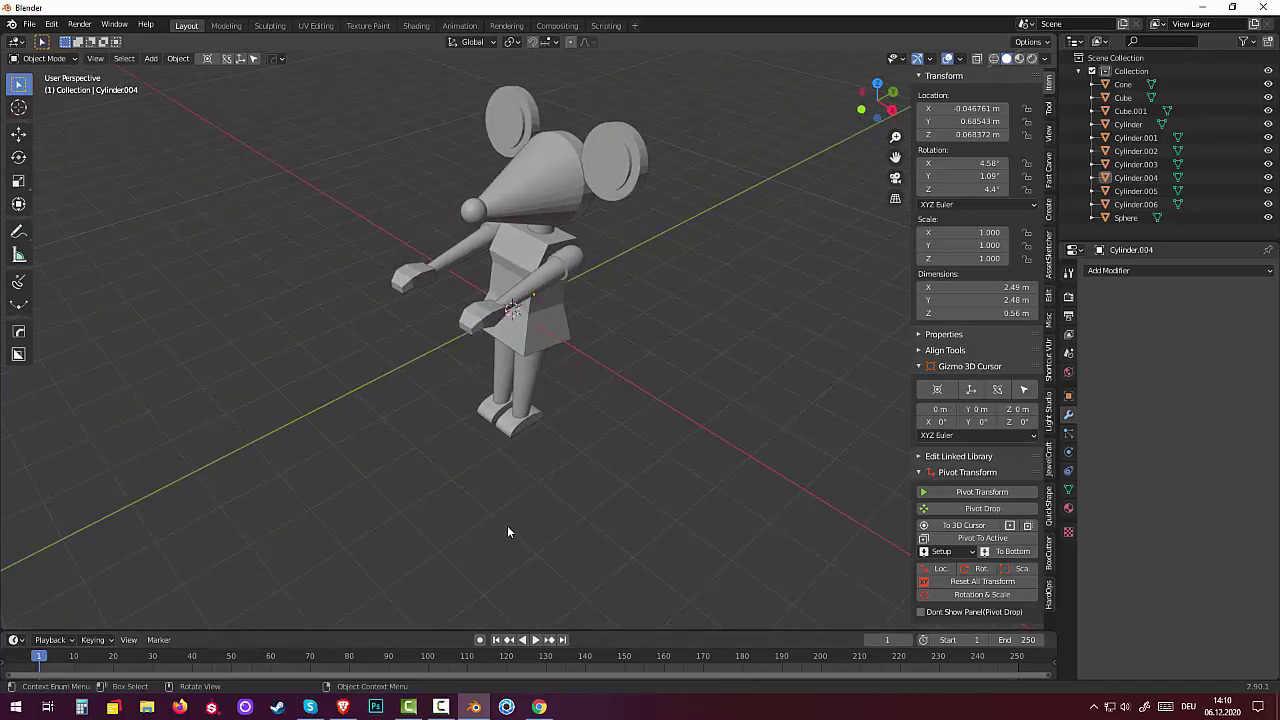
Step: Create a new Collection 2 under the Scene Collection and make it active
left_click(1195, 60)
left_click(1267, 41)
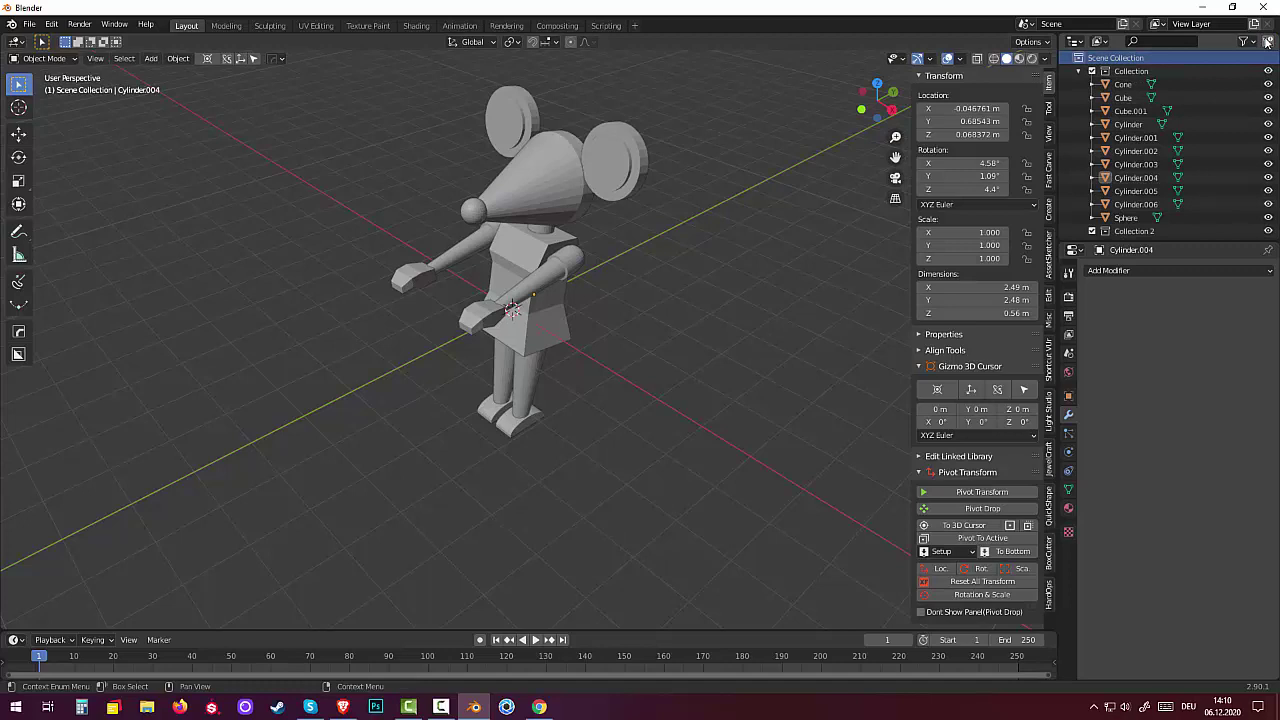
left_click(1124, 231)
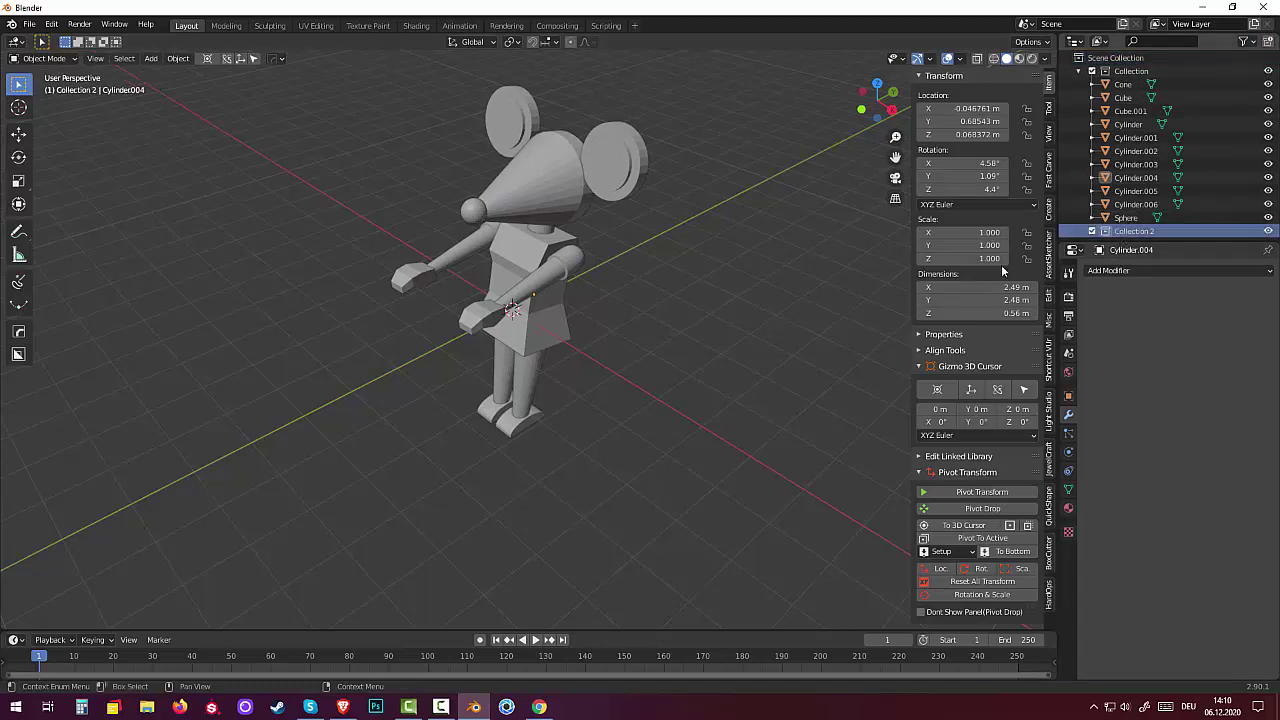
key("shift+a")
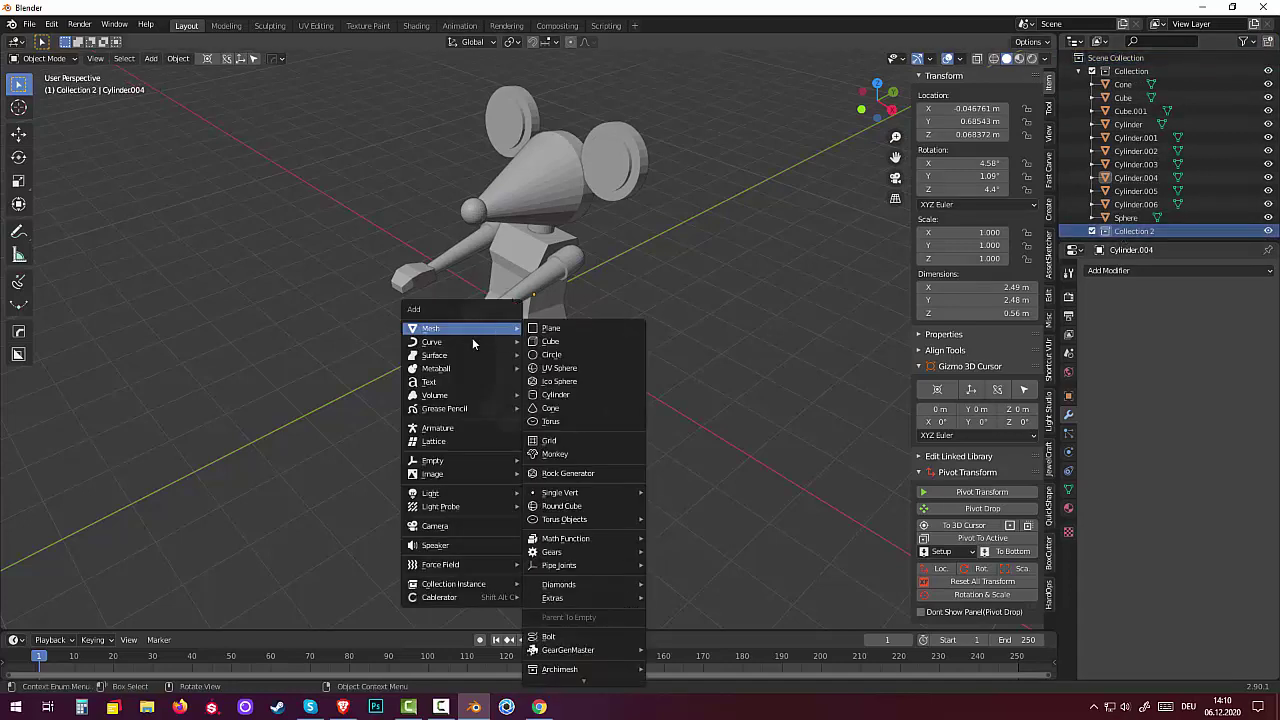
Step: Add a cylinder rotated 90° on Y with radius 0.18 and move it up to the hands
left_click(568, 395)
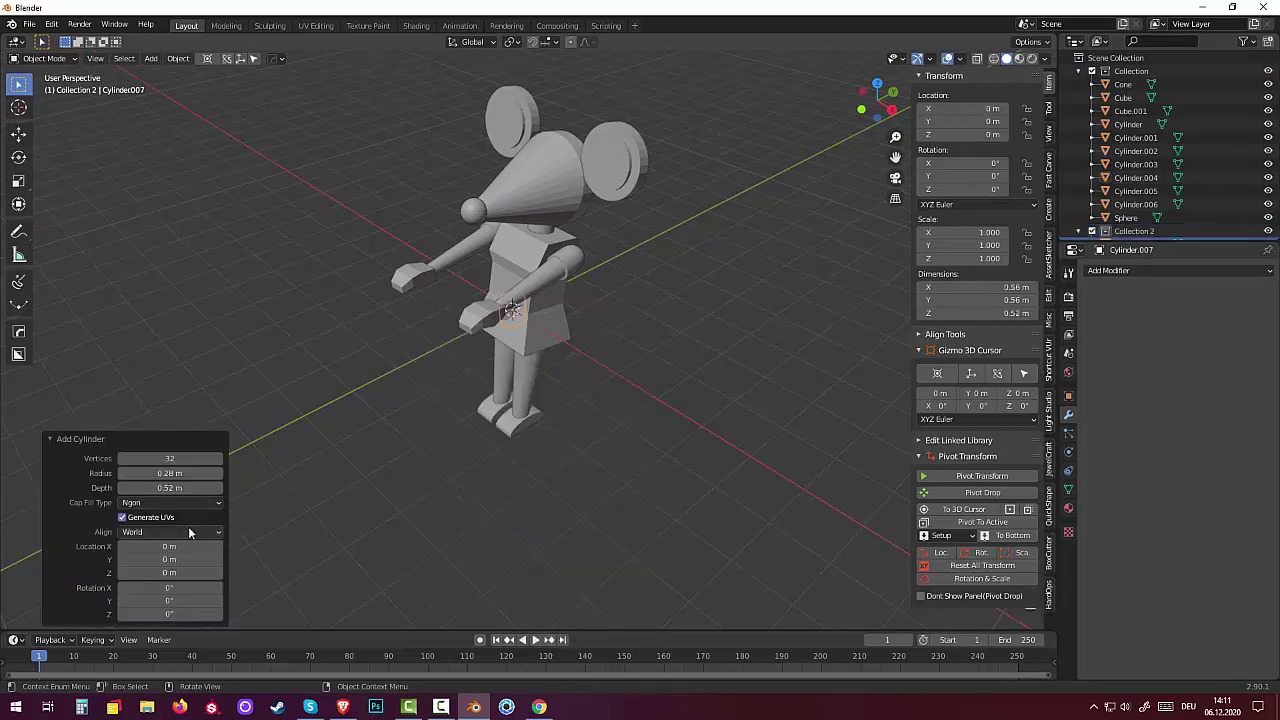
left_click(166, 600)
type("90")
key("Return")
mouse_move(170, 473)
left_mouse_down()
mouse_move(230, 487)
mouse_move(160, 487)
mouse_move(190, 473)
mouse_move(155, 473)
left_mouse_up()
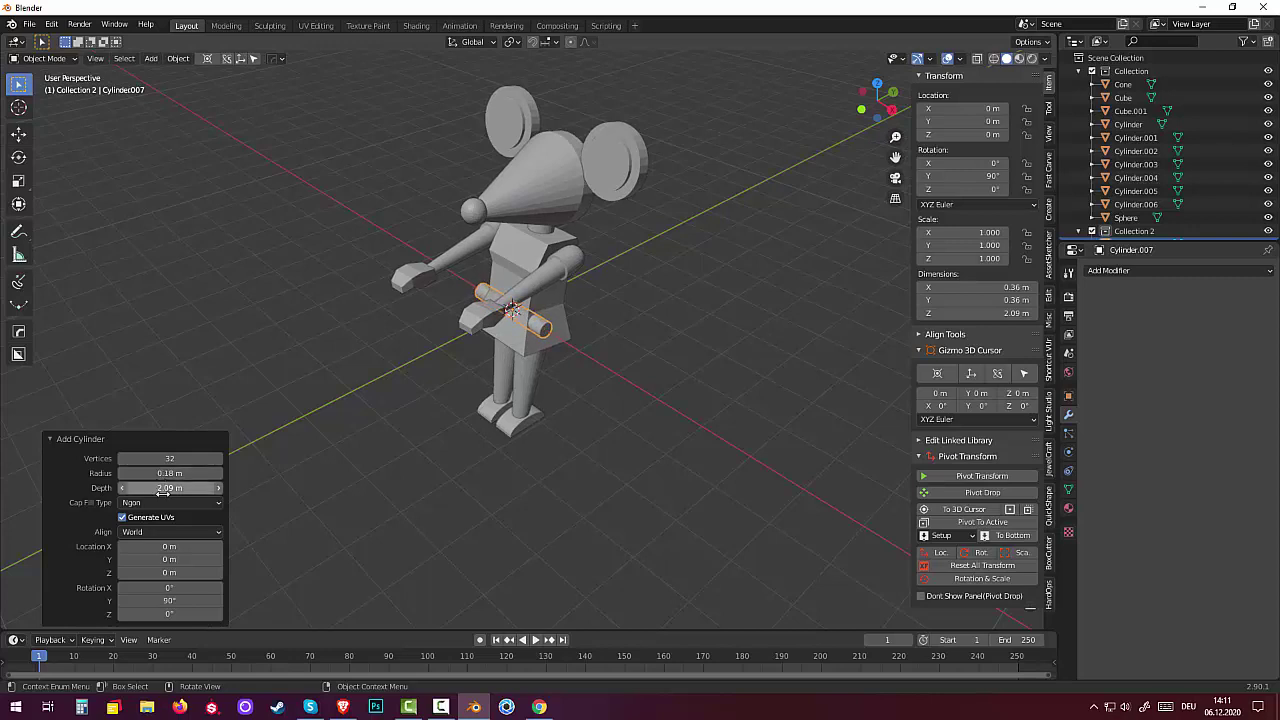
key("KP_3")
key("KP_1")
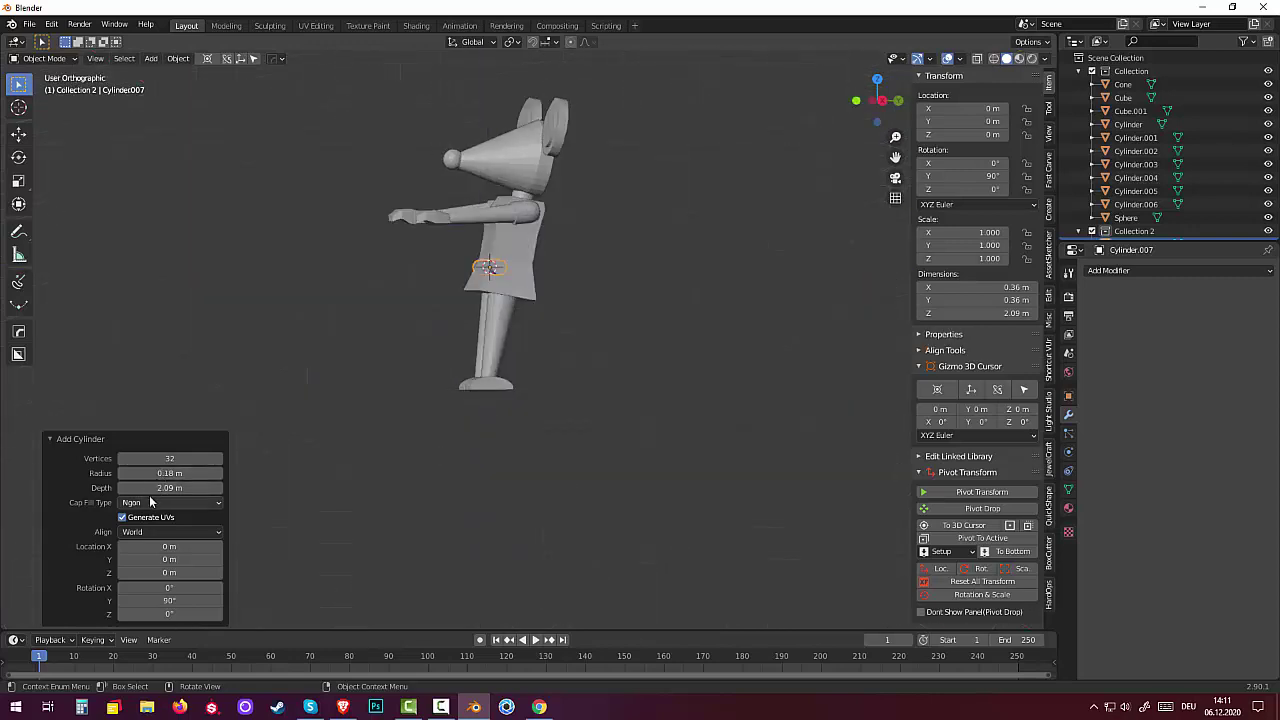
key("KP_3")
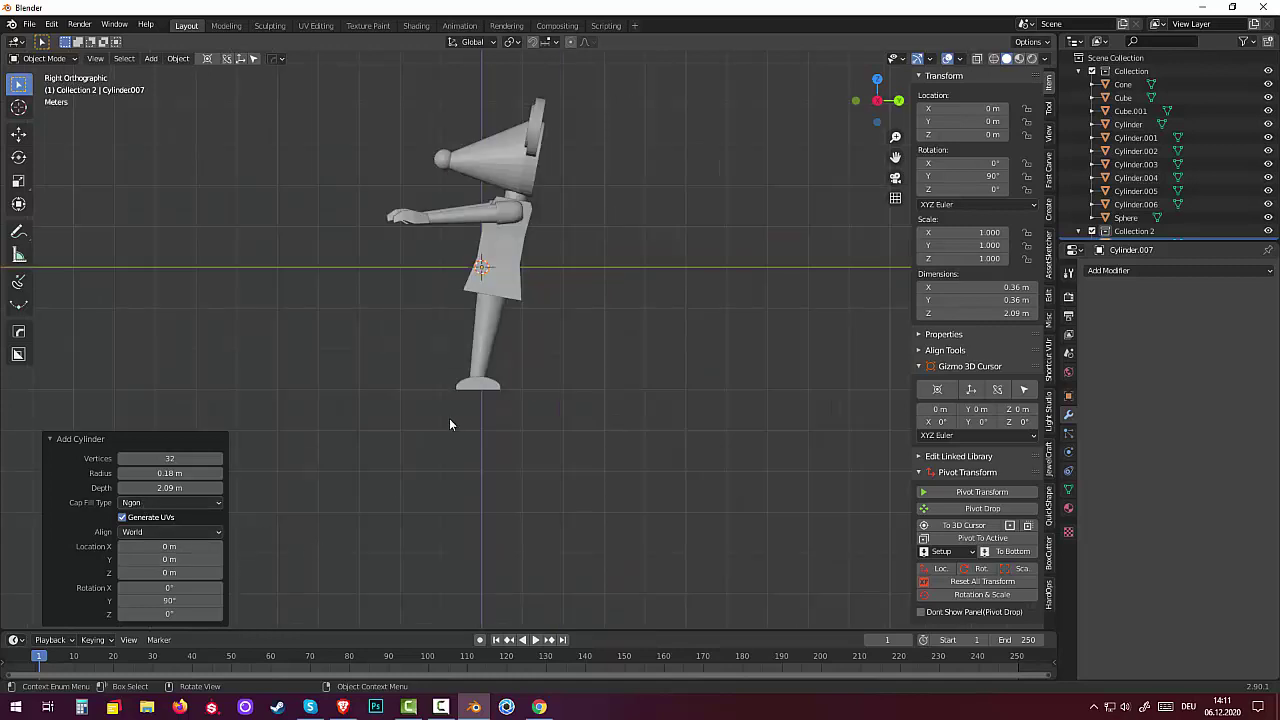
key("g")
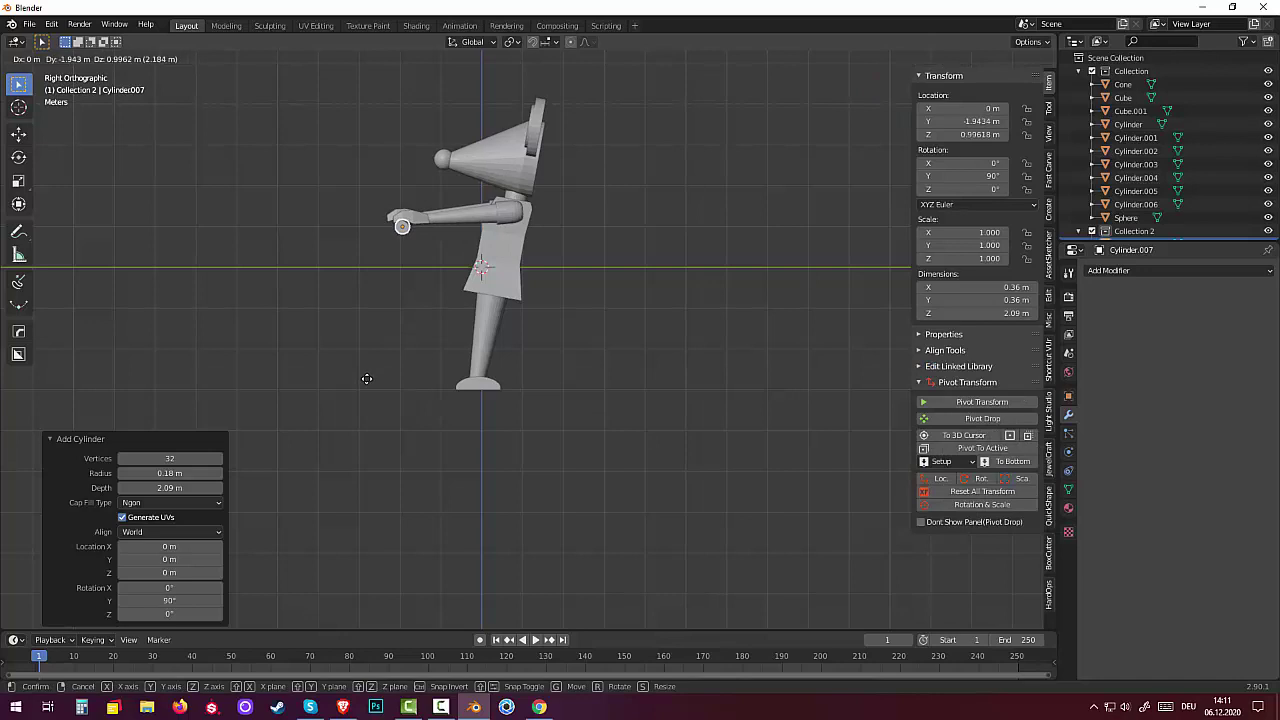
left_click(367, 379)
Step: Scale the bar 1.585 along X so it spans 3.31 m across the hands
left_click_drag(488, 453, 573, 459)
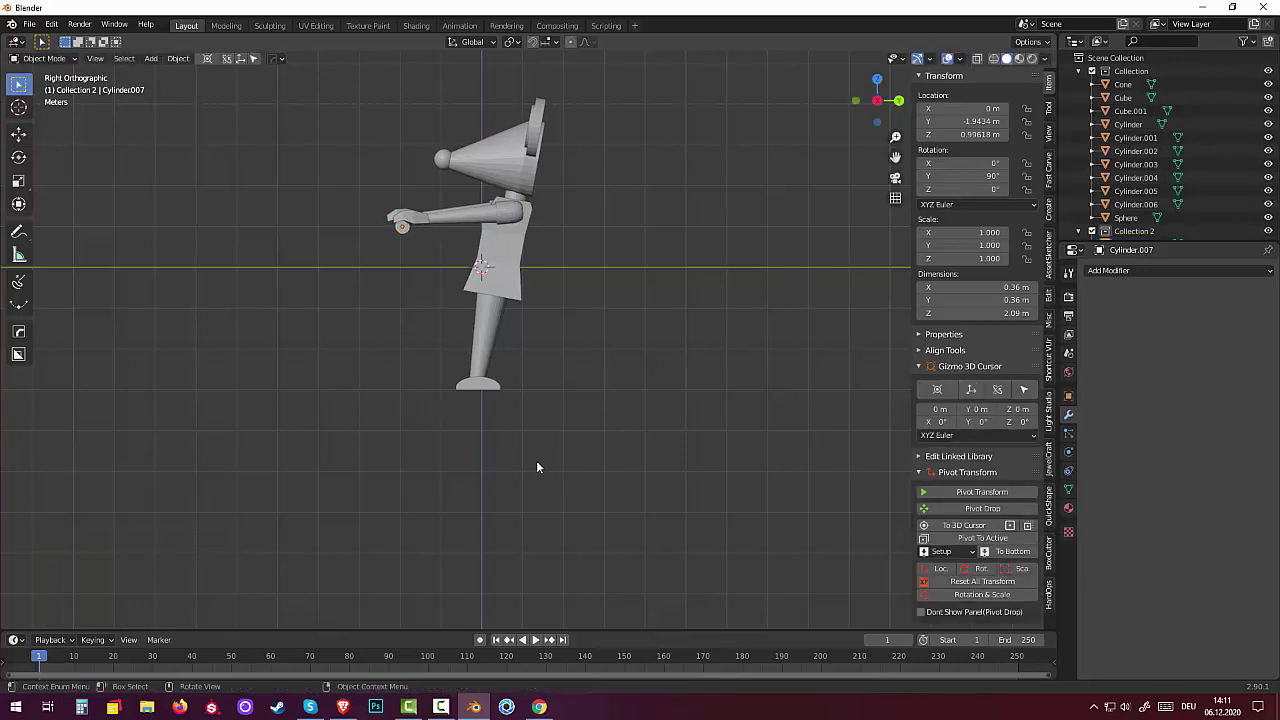
mouse_move(536, 467)
middle_mouse_down()
mouse_move(637, 443)
mouse_move(717, 466)
middle_mouse_up()
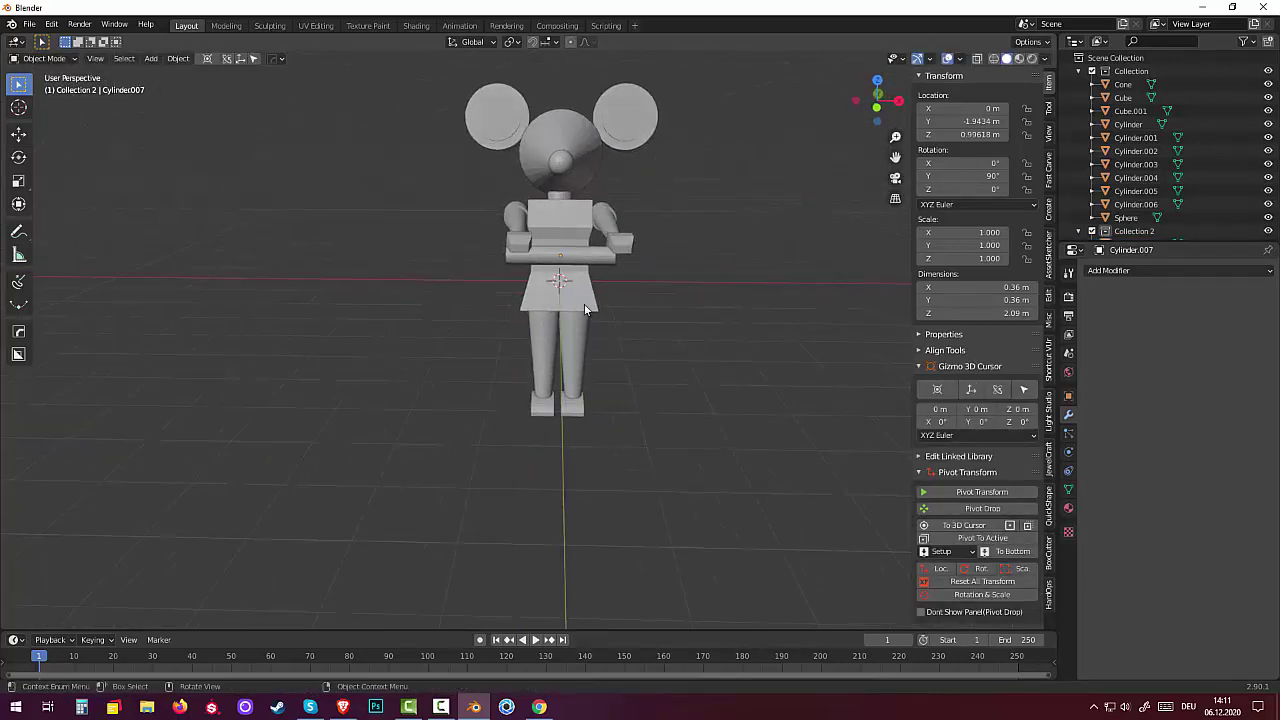
left_click(575, 258)
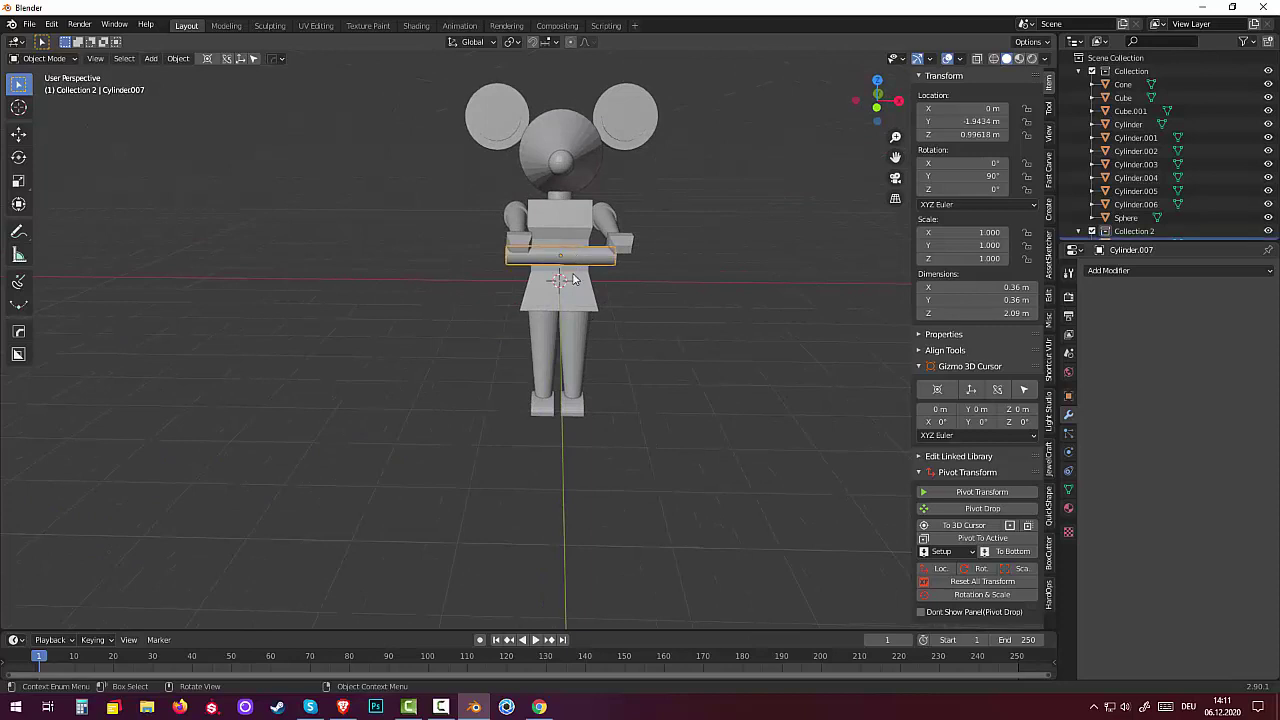
key("s")
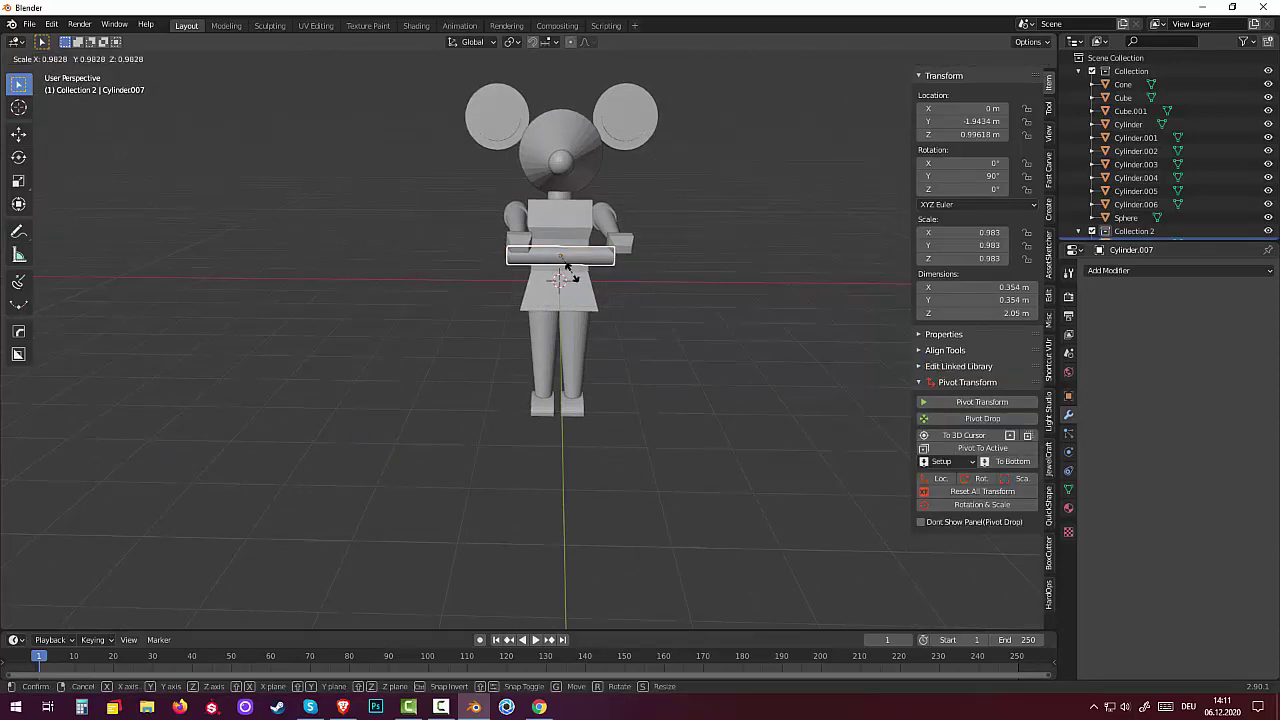
key("x")
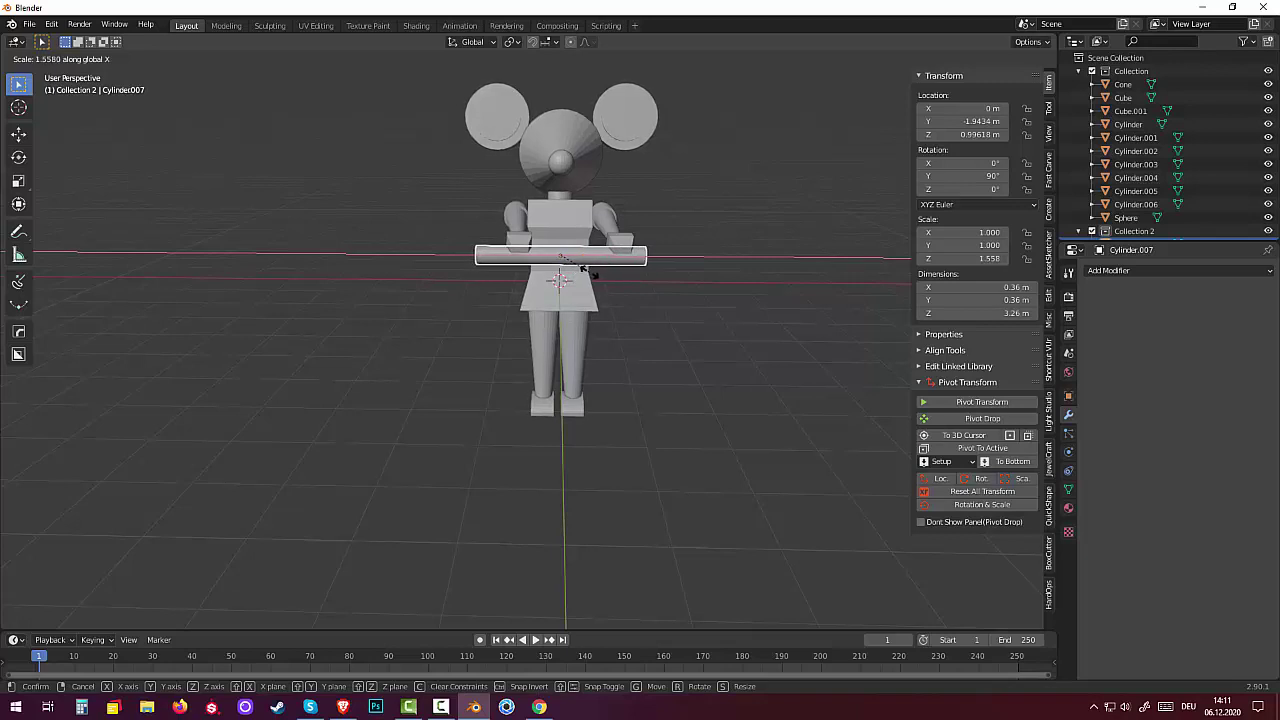
left_click(582, 271)
left_click(633, 366)
mouse_move(640, 368)
middle_mouse_down()
mouse_move(573, 353)
mouse_move(638, 403)
middle_mouse_up()
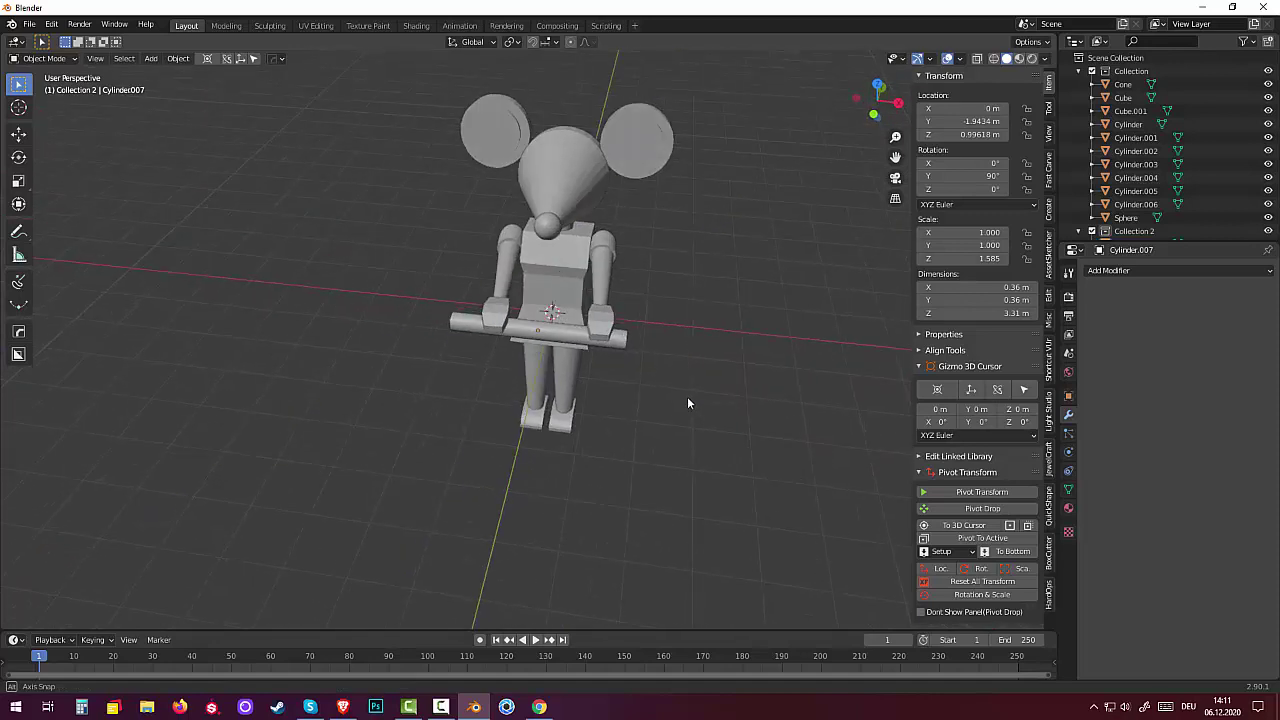
left_click(540, 342)
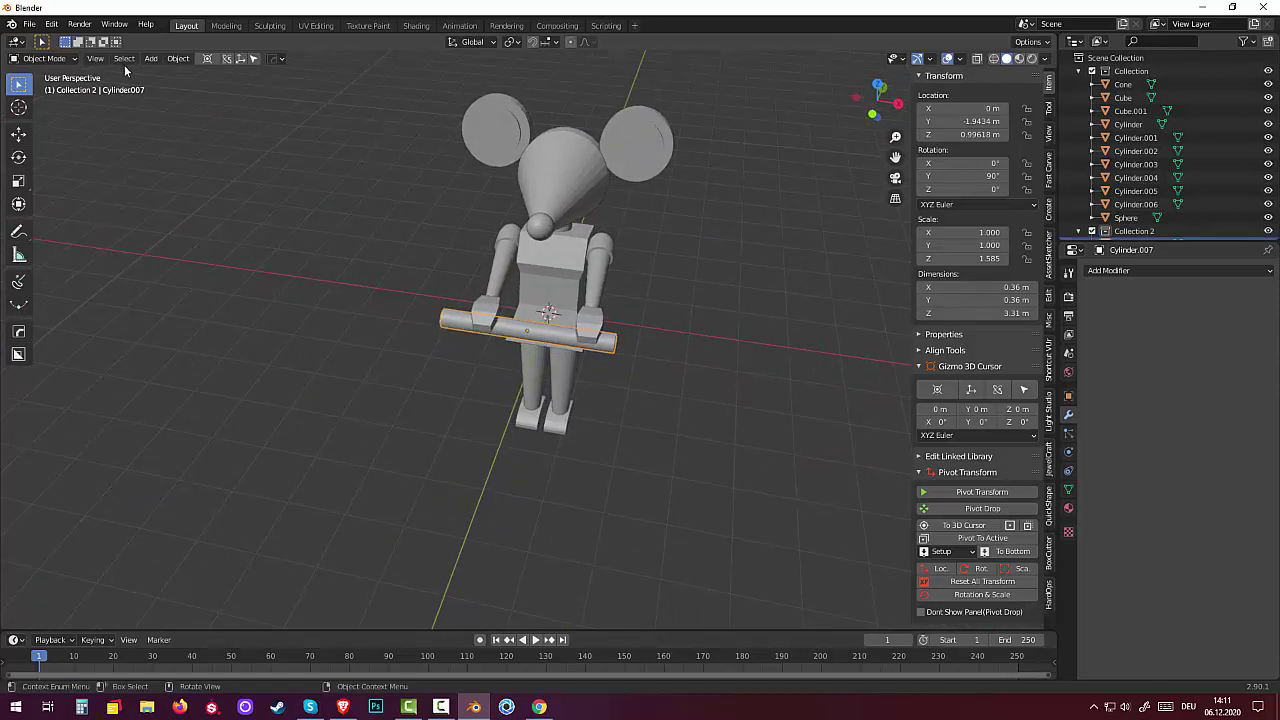
Step: In Edit Mode, add two edge loops on the bar, one near each end
left_click(158, 60)
left_click(40, 58)
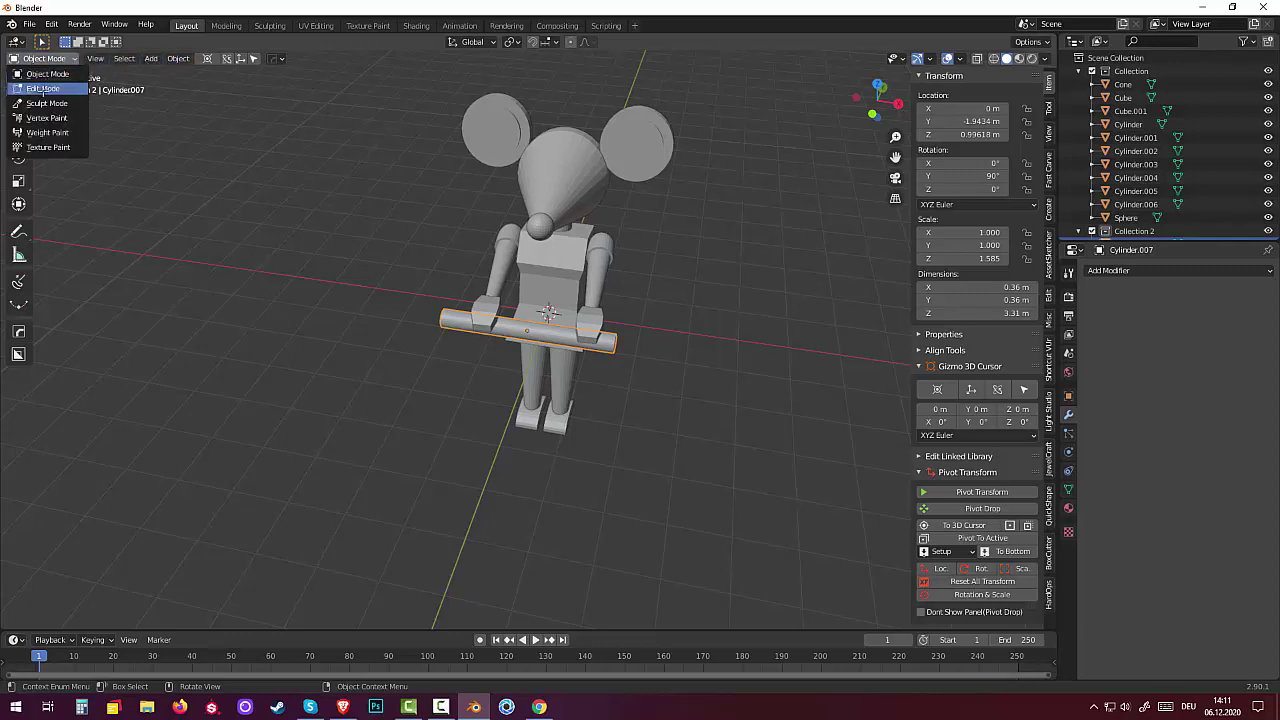
left_click(40, 91)
left_click(608, 344)
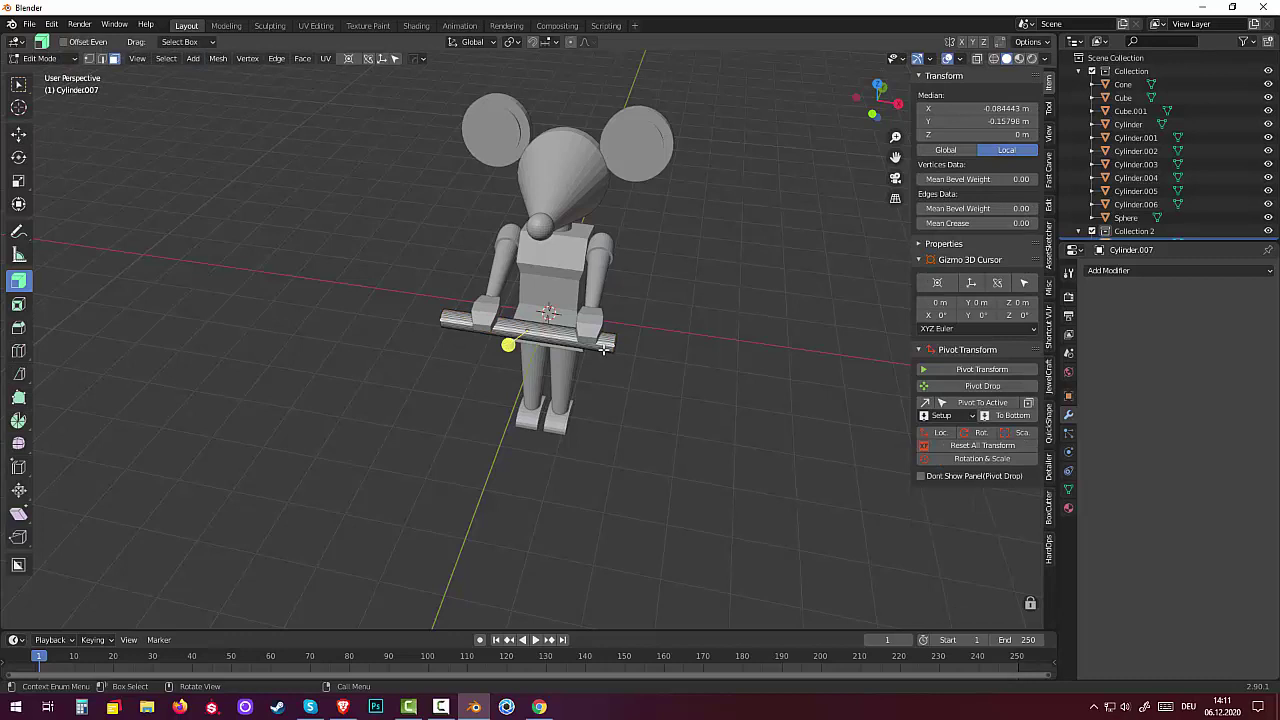
key("g")
key("g")
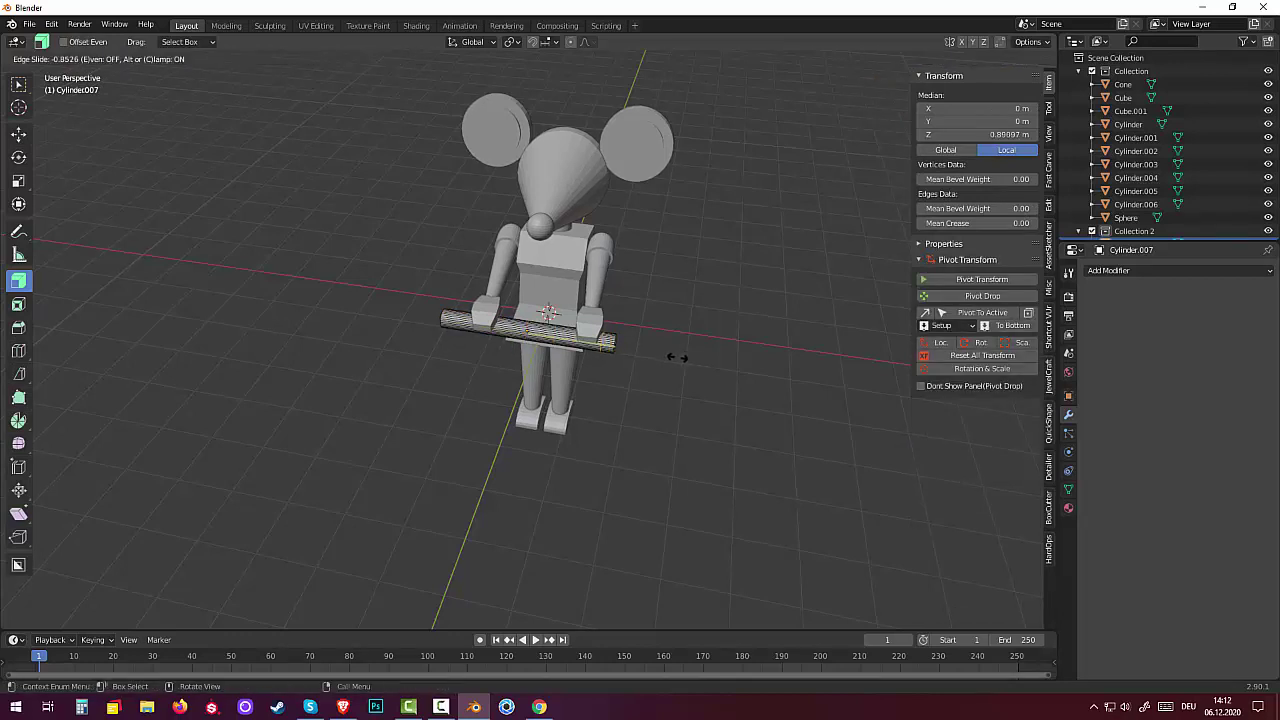
left_click(677, 357)
left_click(501, 329)
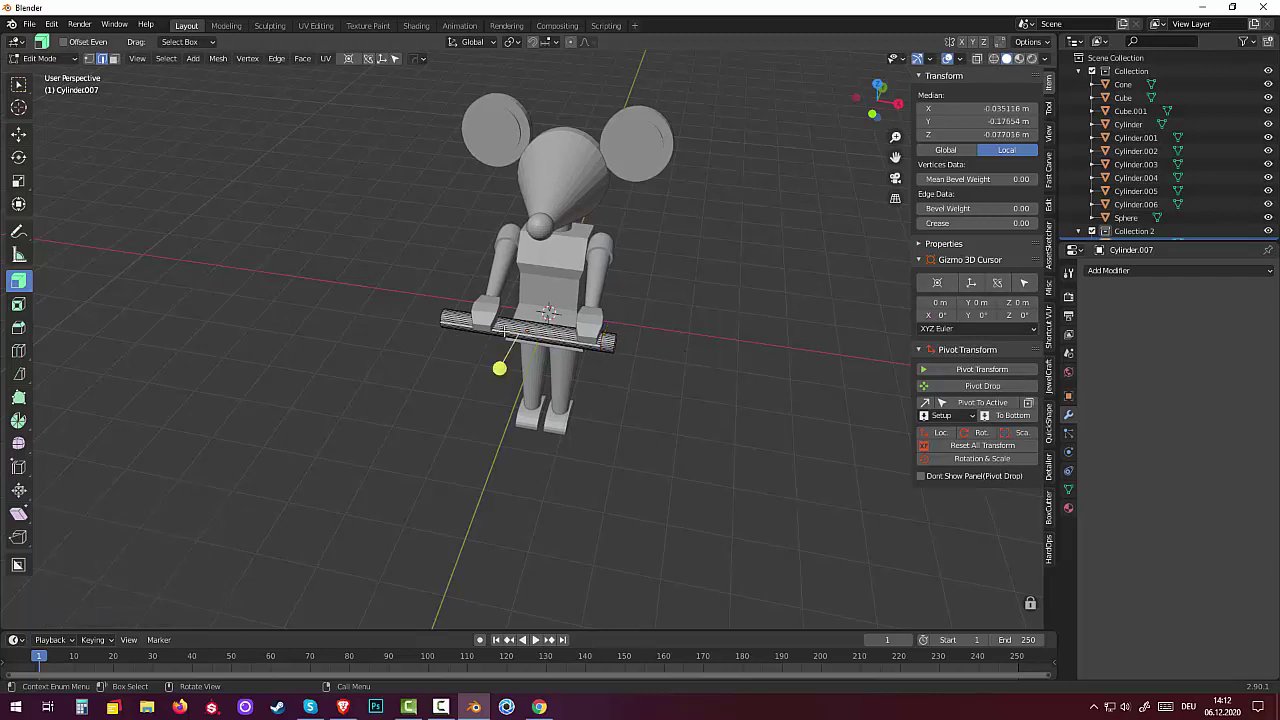
left_click(505, 331, "alt")
key("g")
key("g")
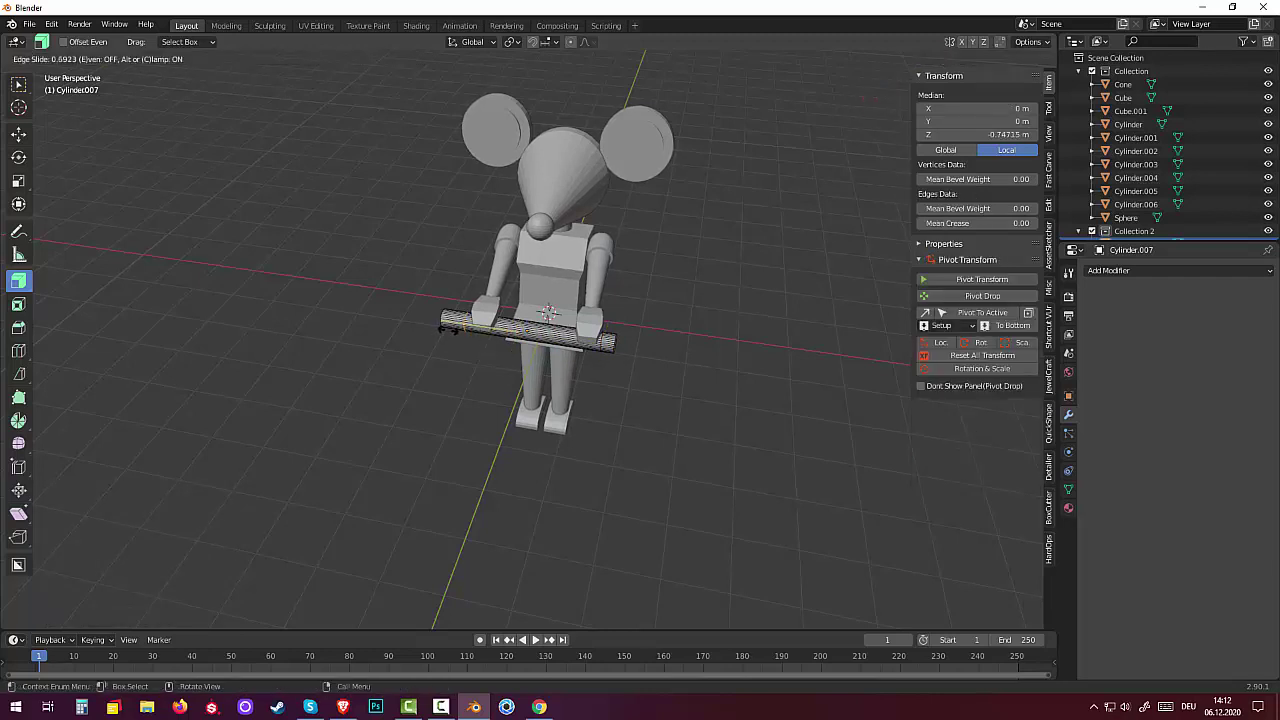
left_click(452, 329)
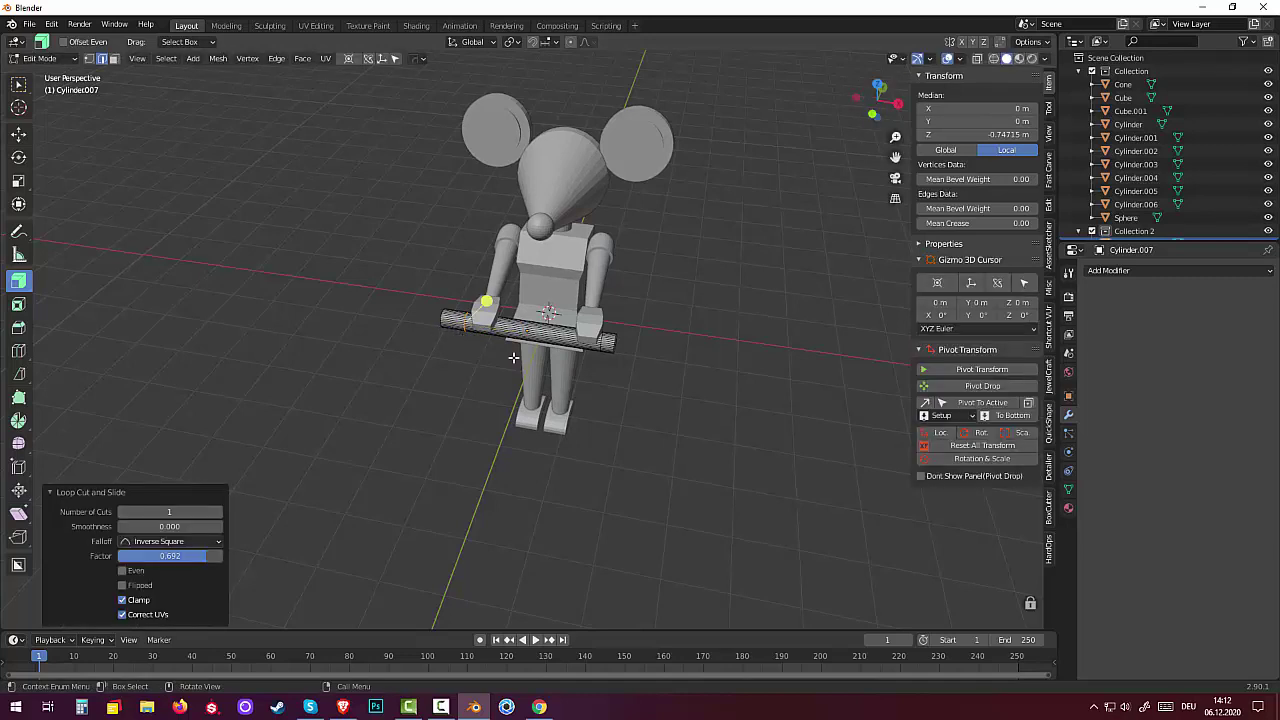
Step: Select both end sections of the bar and fatten them outward by 0.0561
left_click(607, 371)
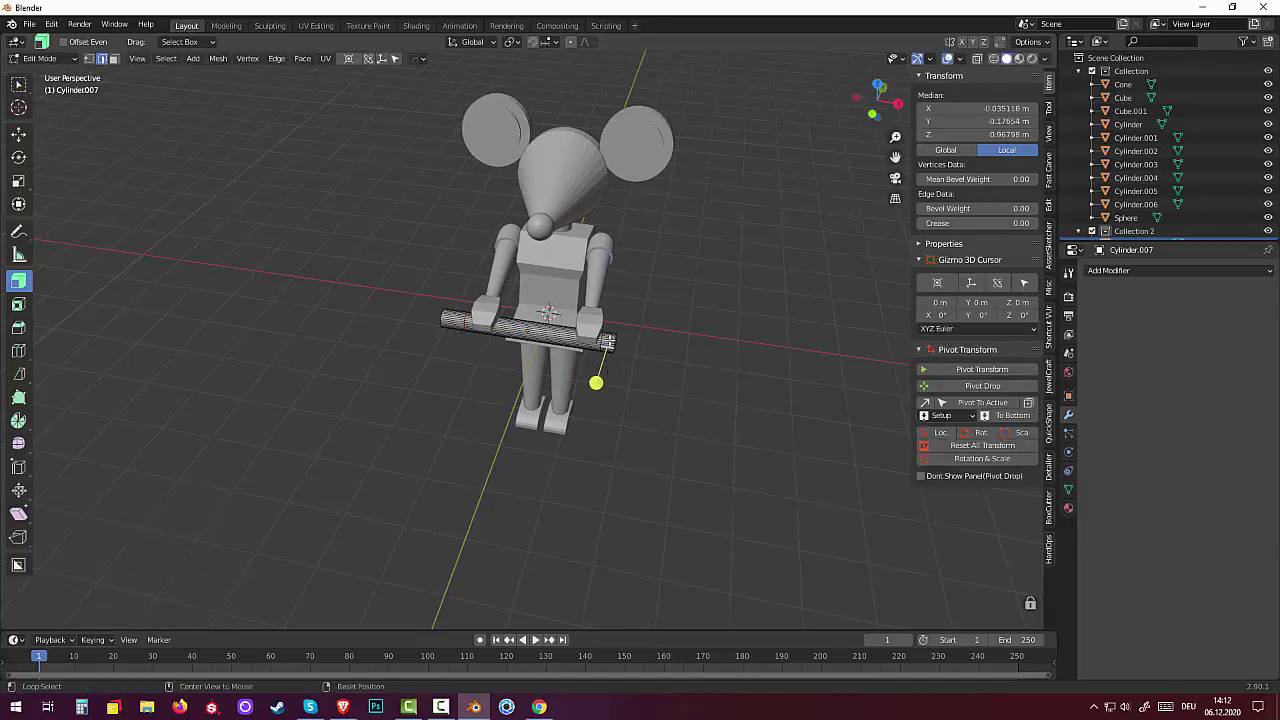
left_click(607, 342, "alt")
key("KP_Decimal")
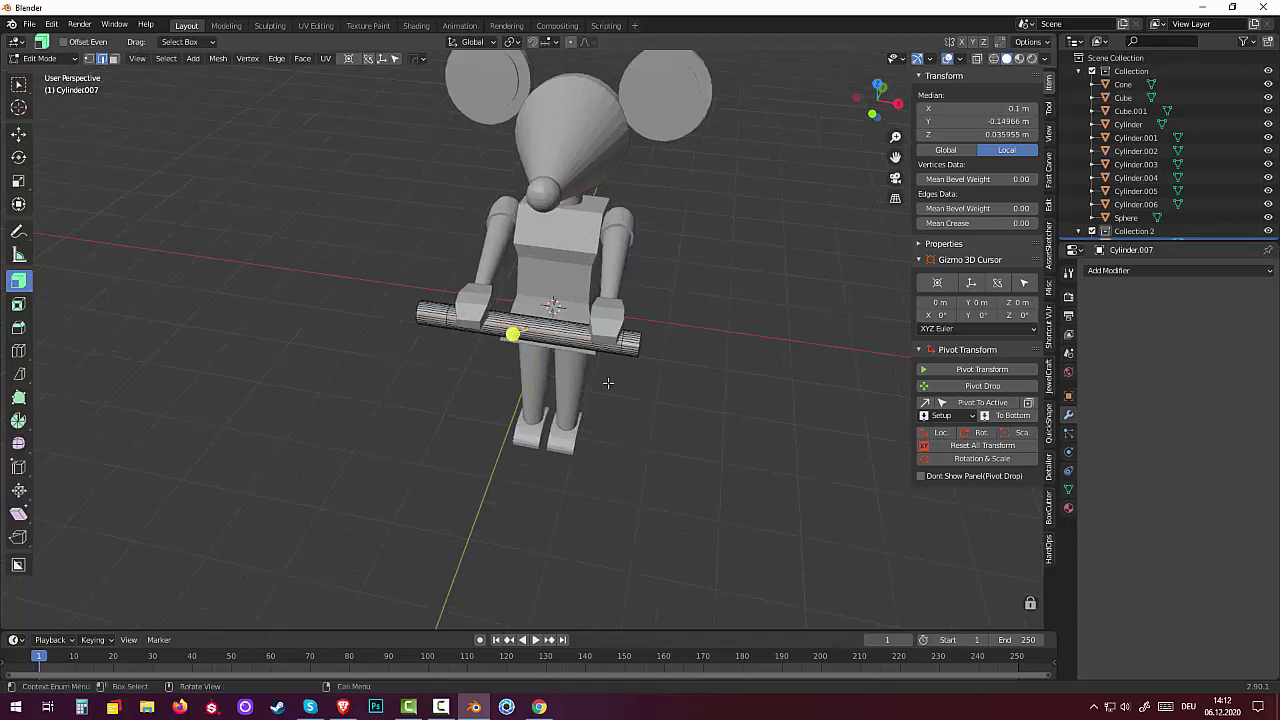
left_click(708, 364)
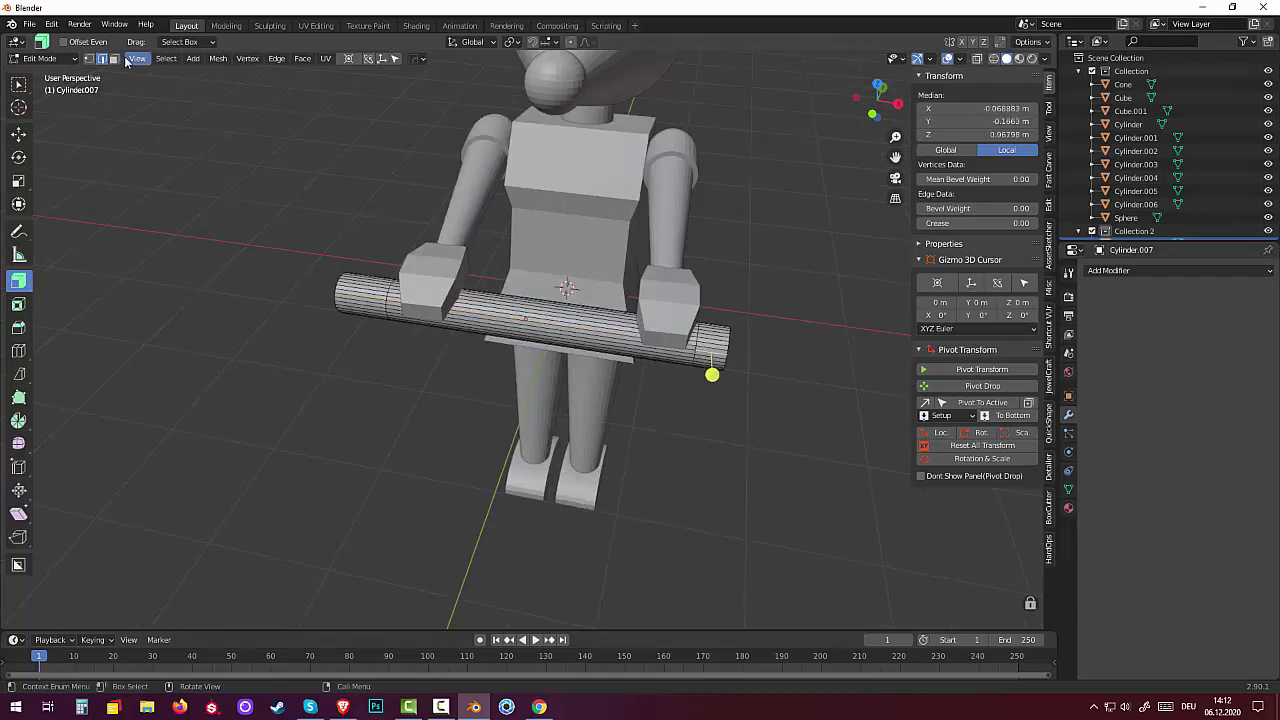
left_click(710, 343)
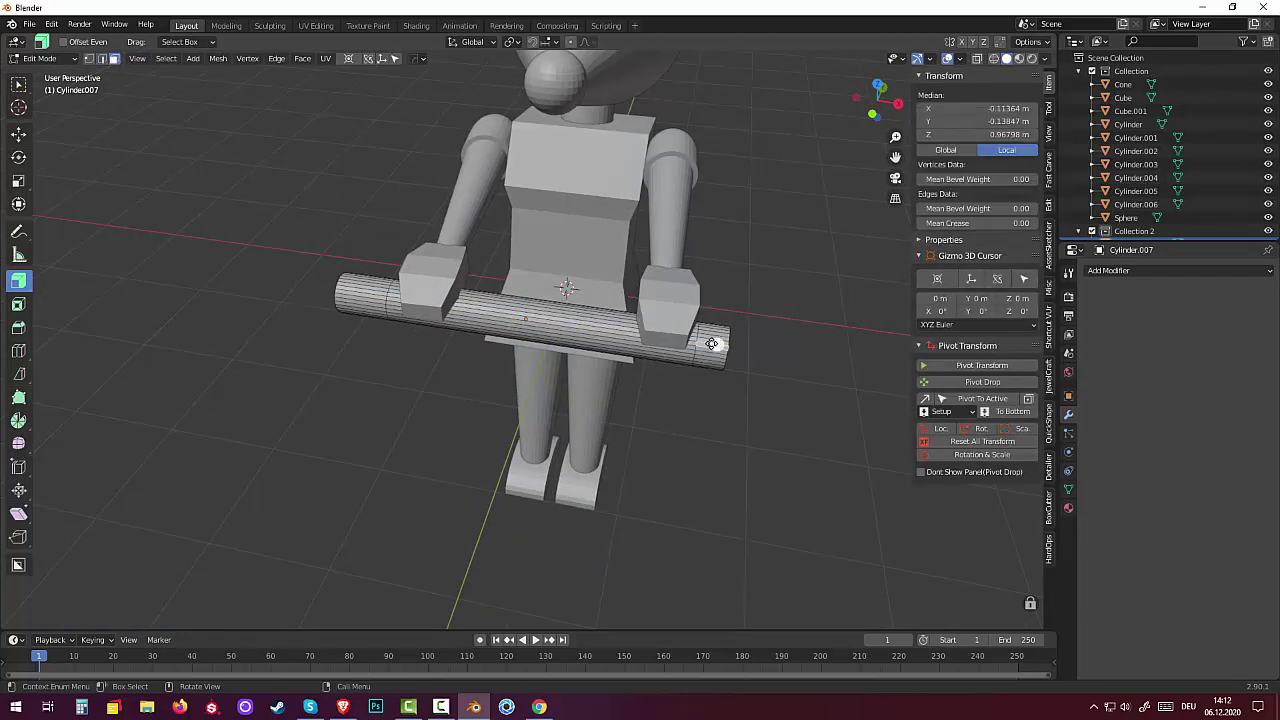
left_click(710, 341, "alt")
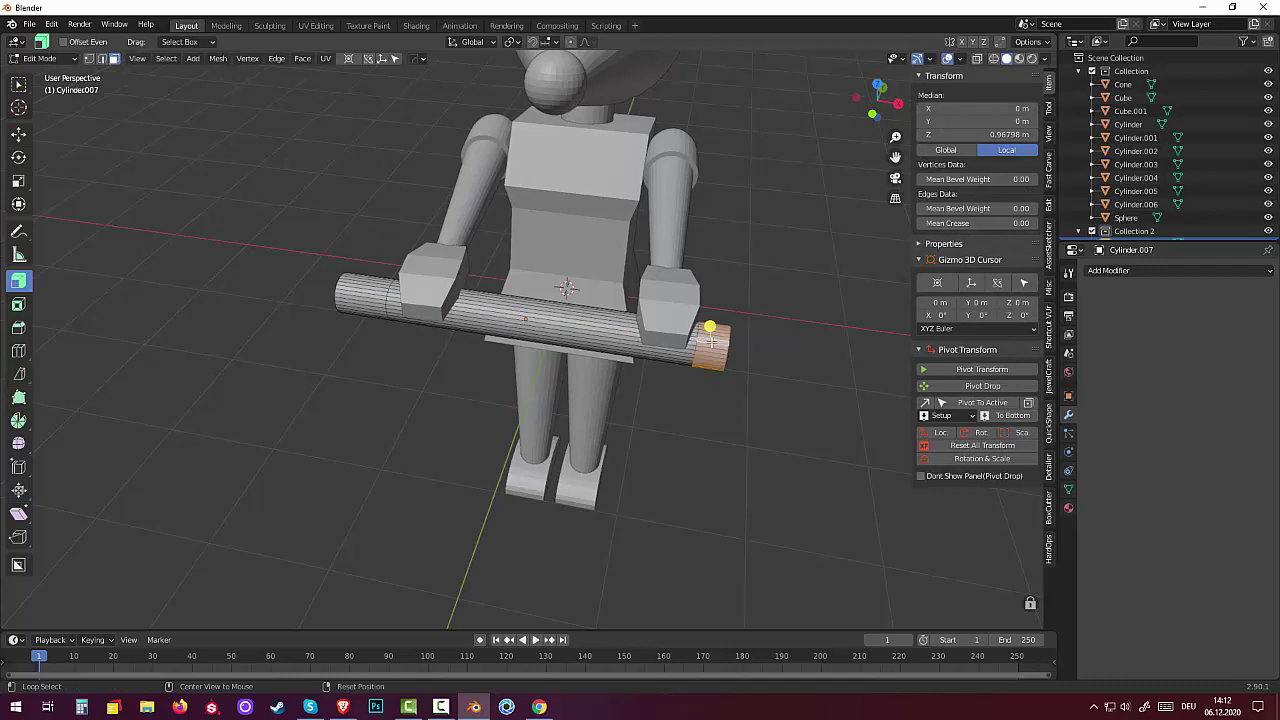
left_click(370, 300, "alt+shift")
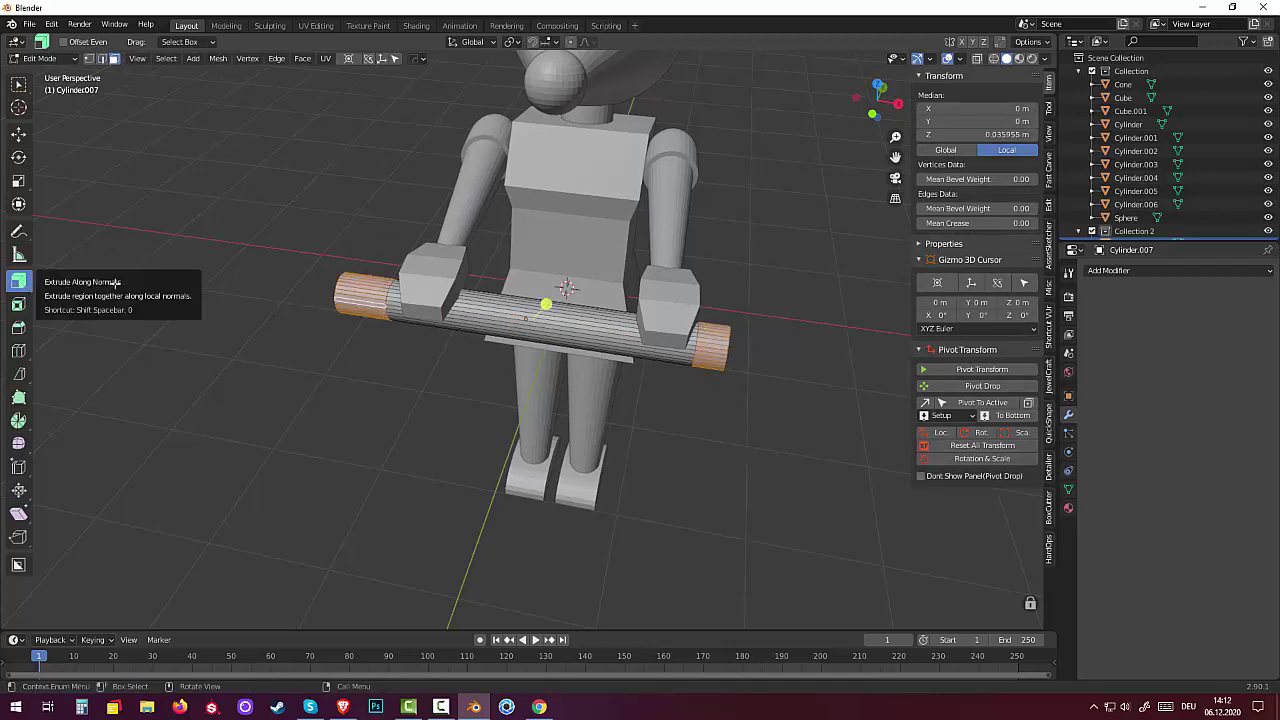
left_click_drag(546, 303, 545, 300)
left_click(437, 398)
middle_click_drag(428, 443, 414, 449)
left_click(540, 708)
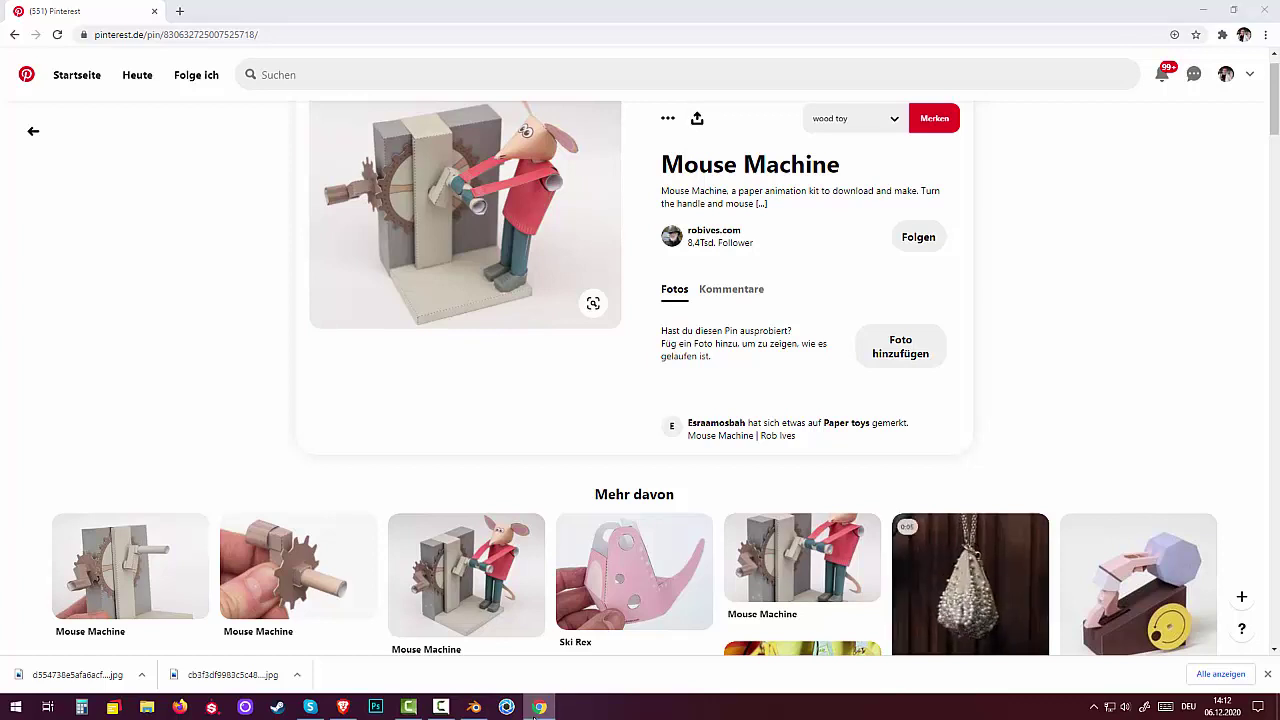
Step: Add a 2 m cube in front of the mouse's body
left_click(536, 709)
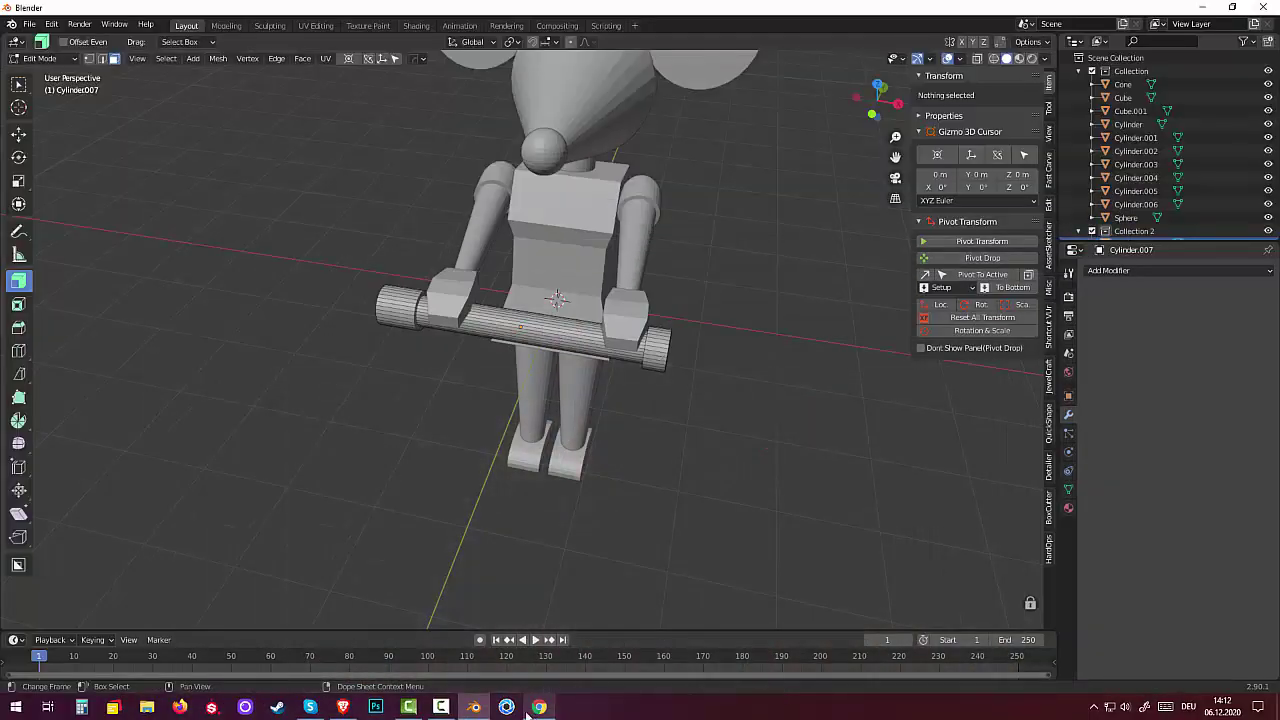
mouse_move(397, 447)
middle_mouse_down()
mouse_move(423, 437)
mouse_move(341, 358)
middle_mouse_up()
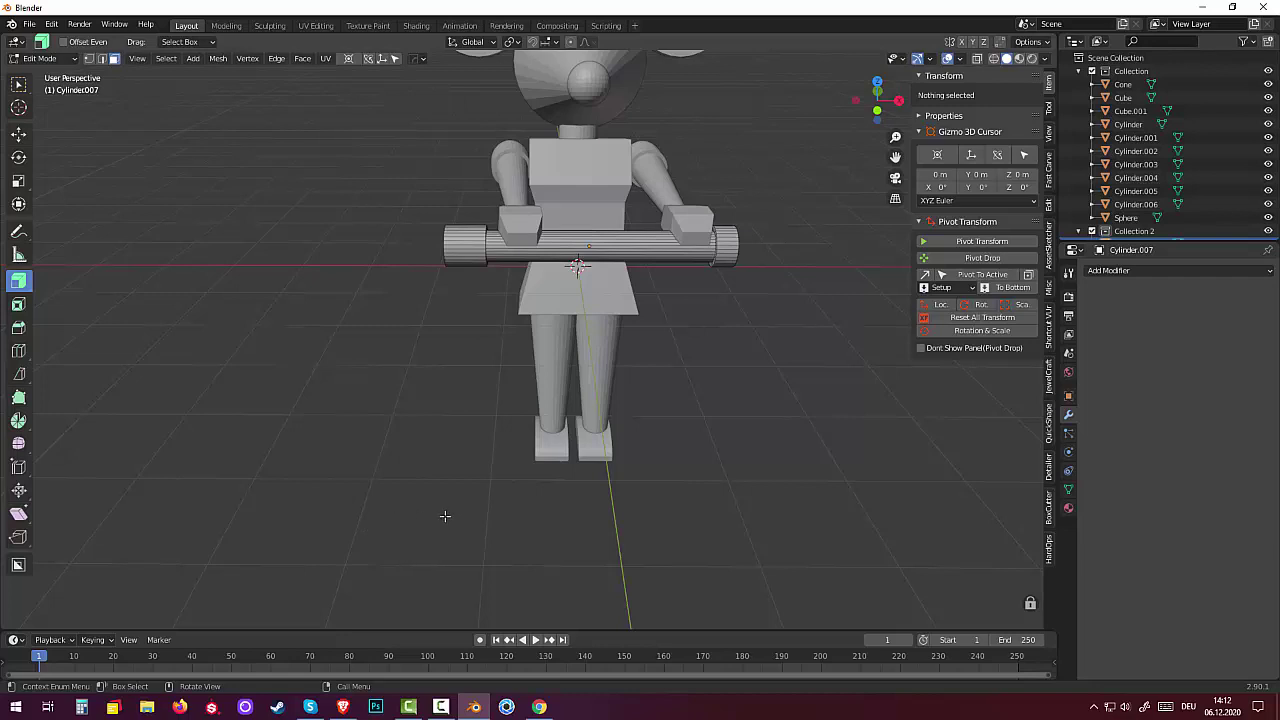
key("shift+a")
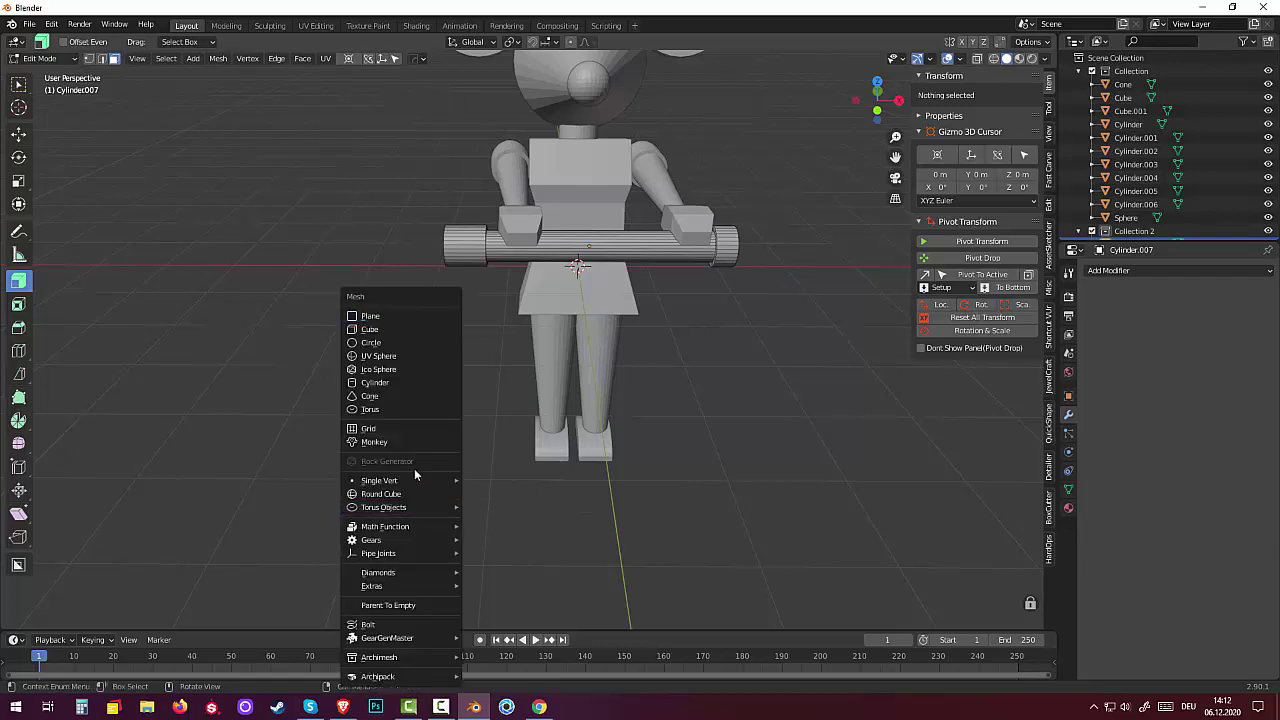
left_click(369, 329)
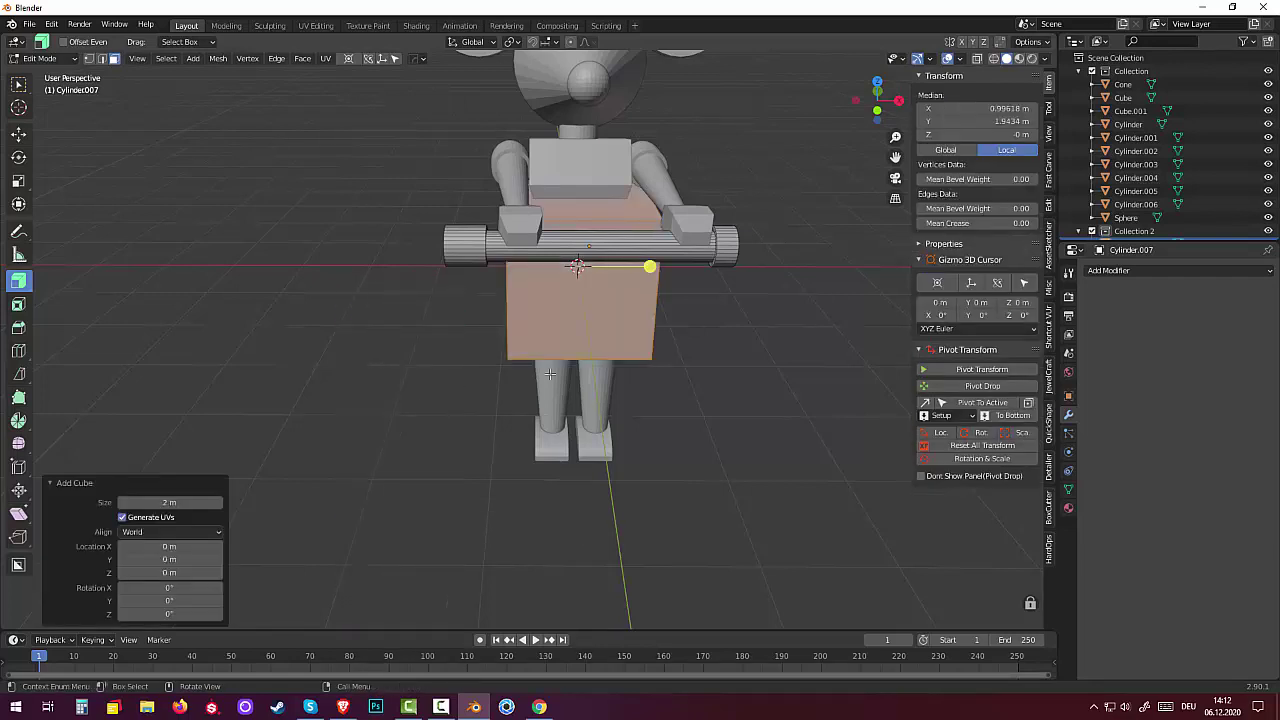
middle_click_drag(656, 394, 638, 389)
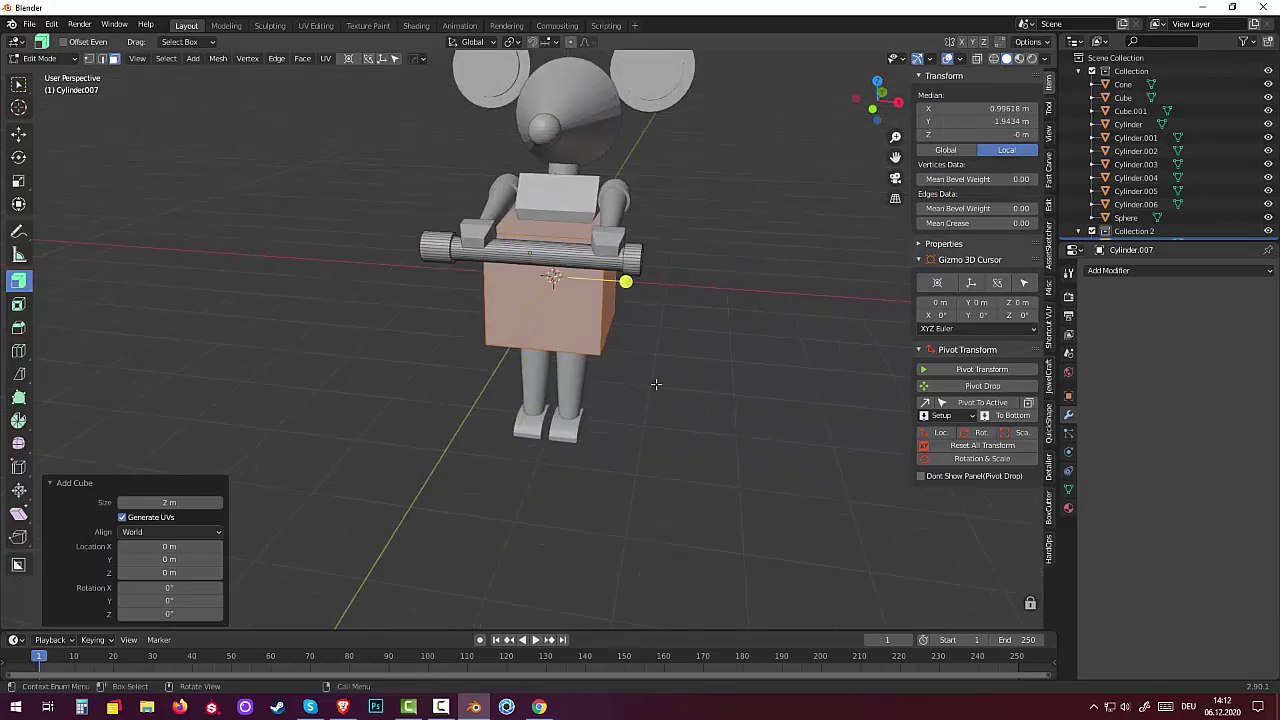
Step: Switch to front orthographic view and re-enter Edit Mode on the body box
key("KP_3")
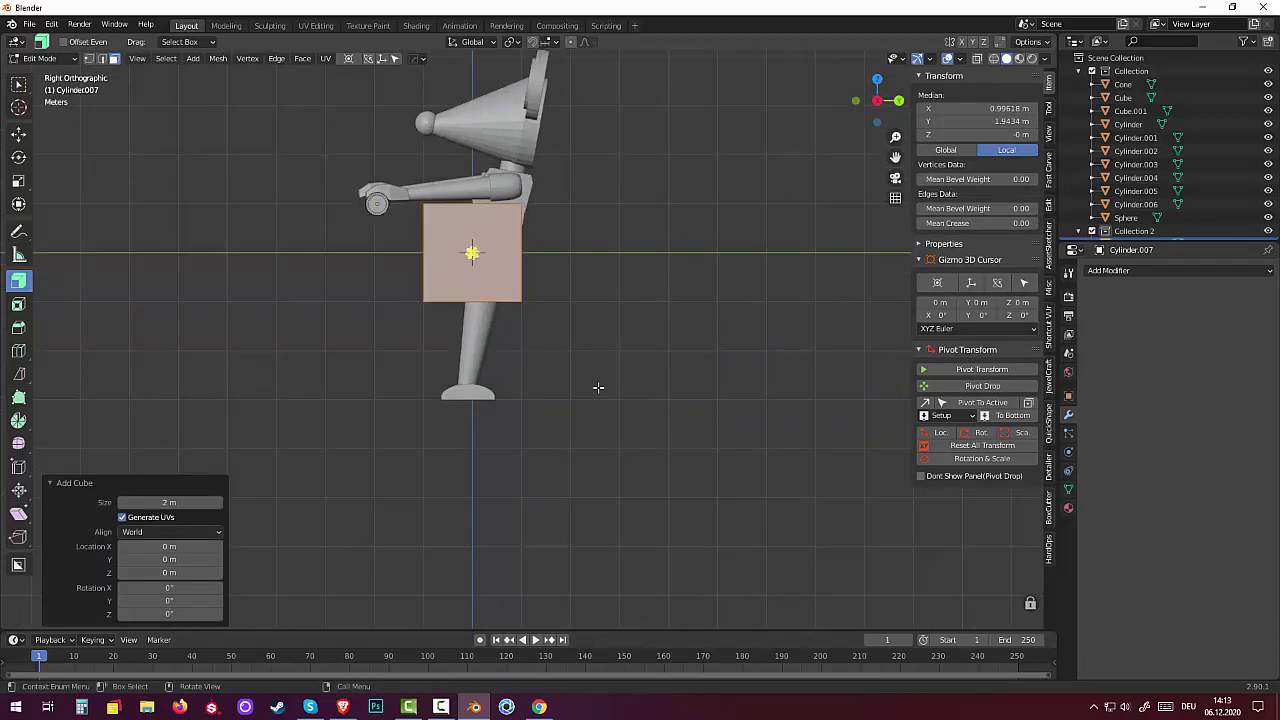
key("KP_1")
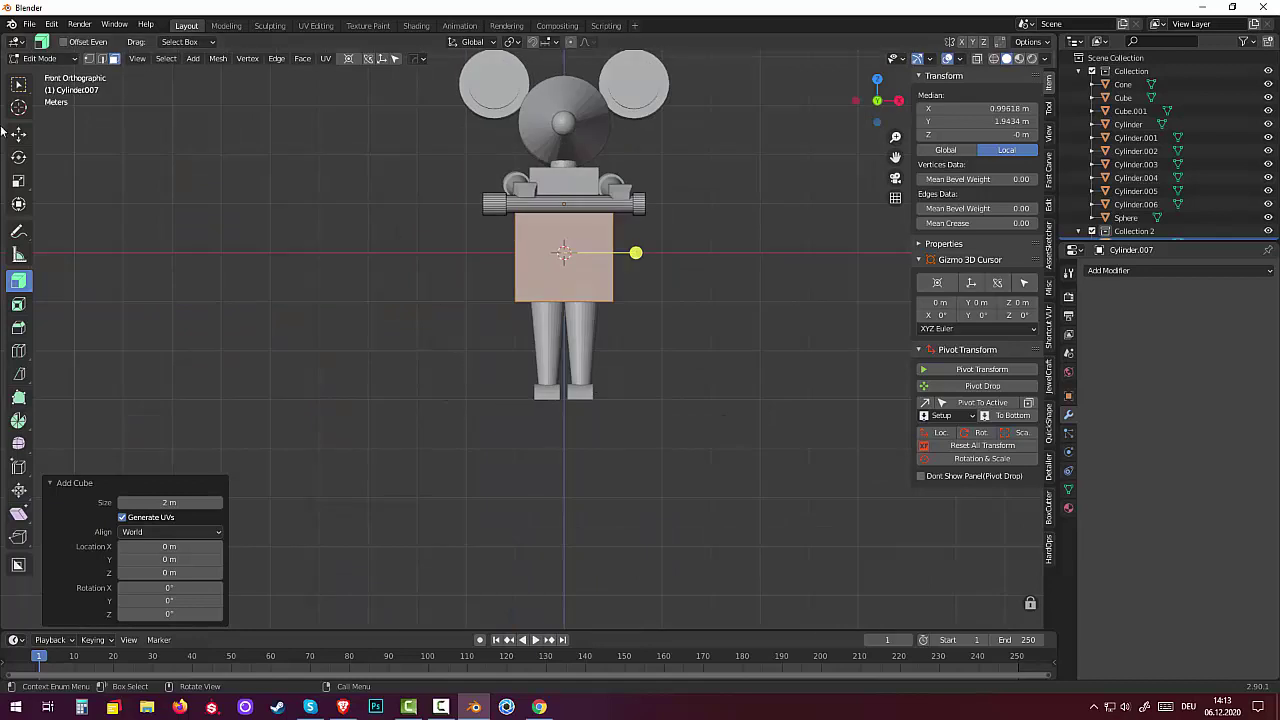
left_click(40, 58)
left_click(40, 73)
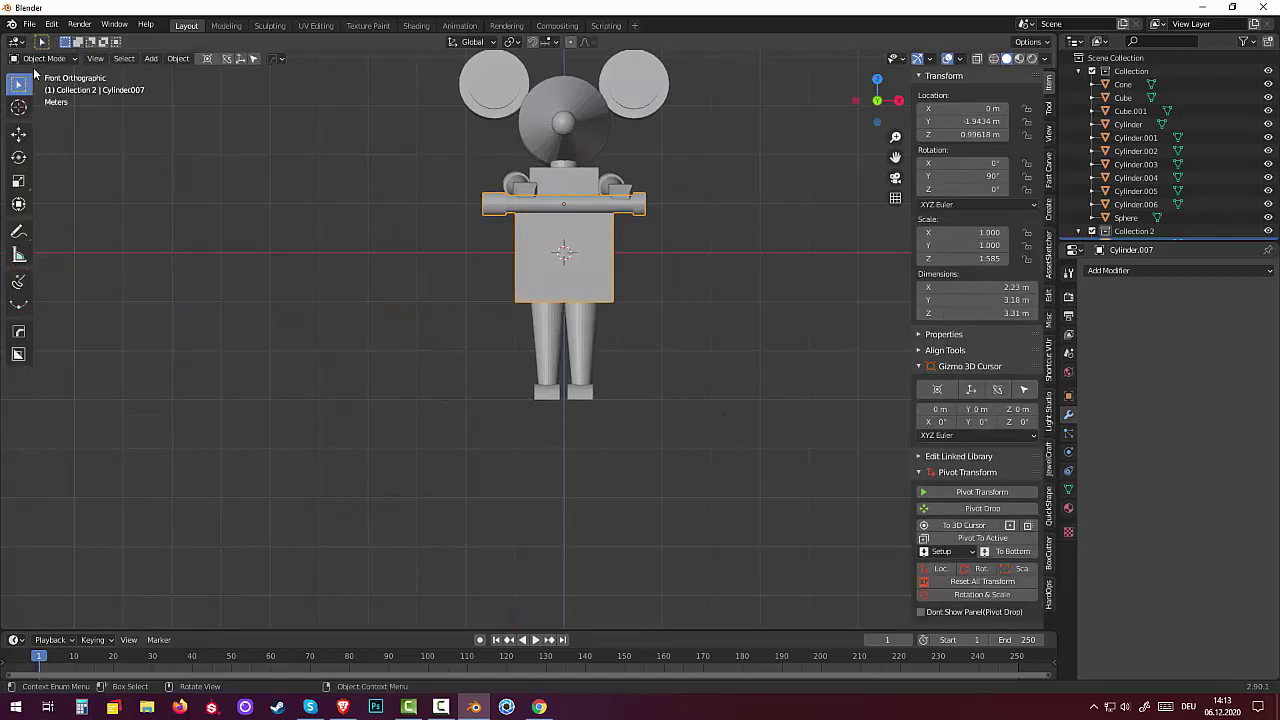
key("Tab")
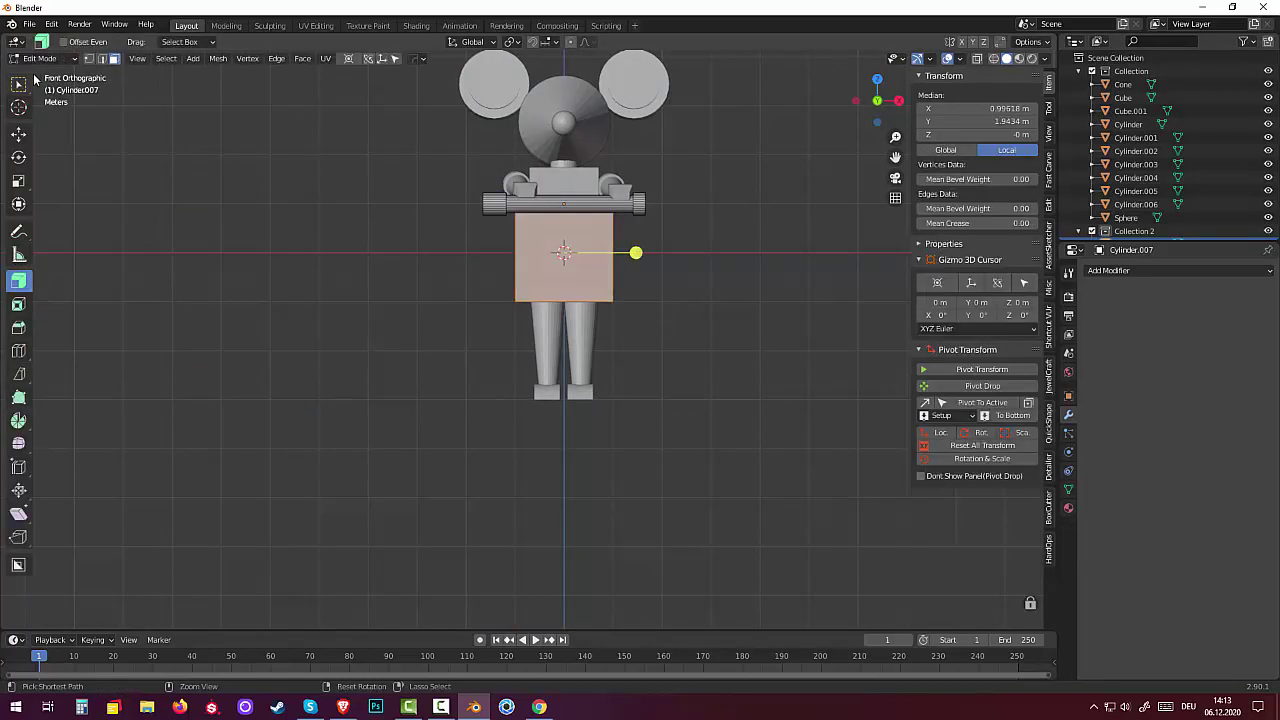
Step: Separate the body's front face into its own object, Cylinder.008, and select it in Object Mode
key("p")
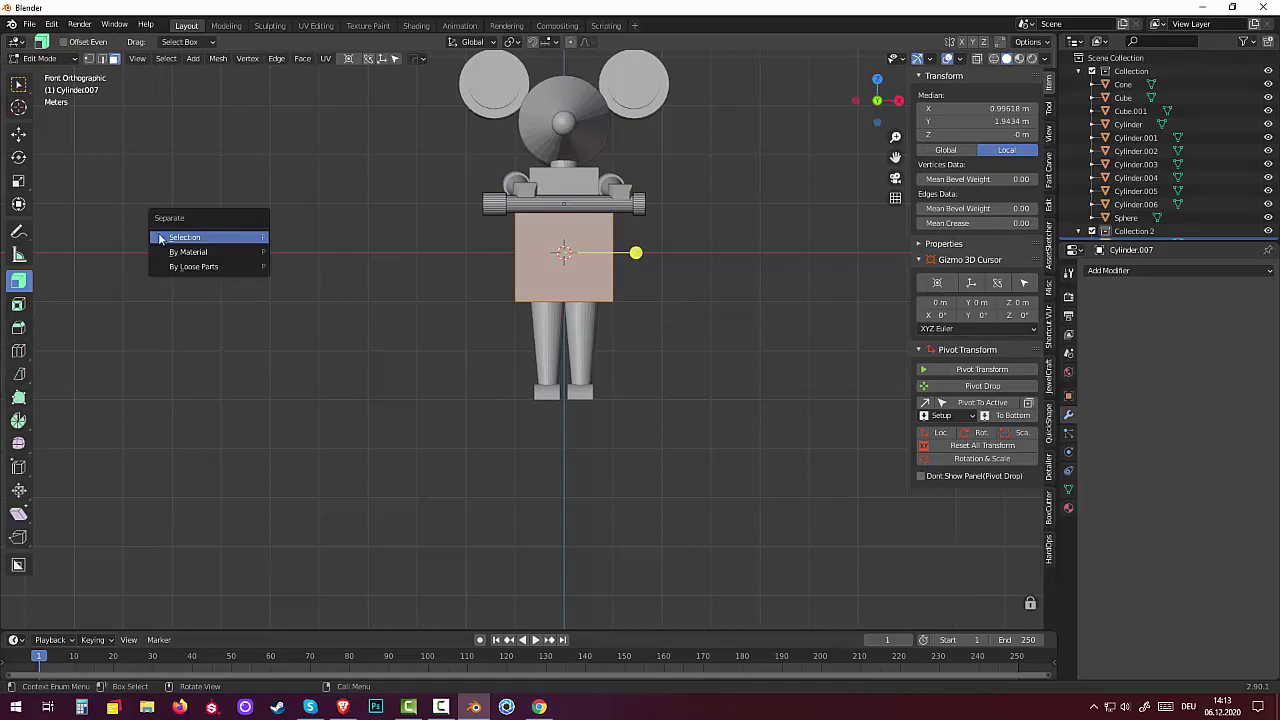
left_click(177, 236)
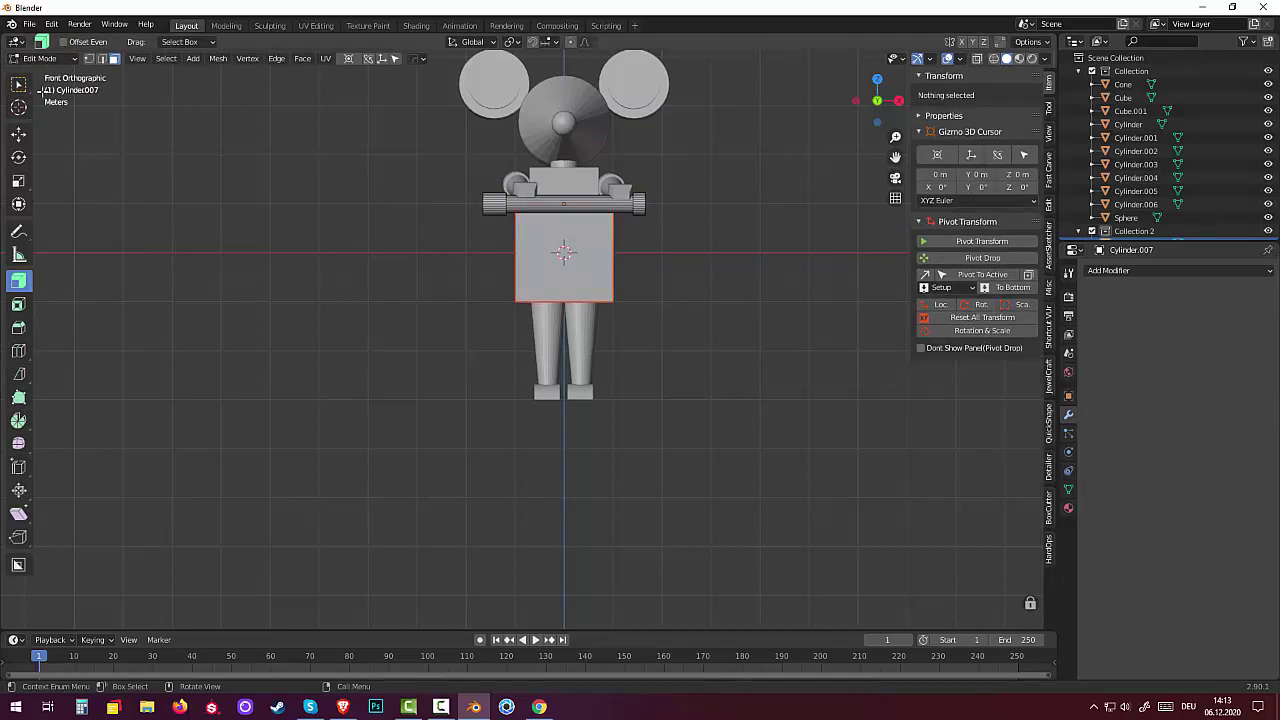
left_click(40, 58)
left_click(40, 65)
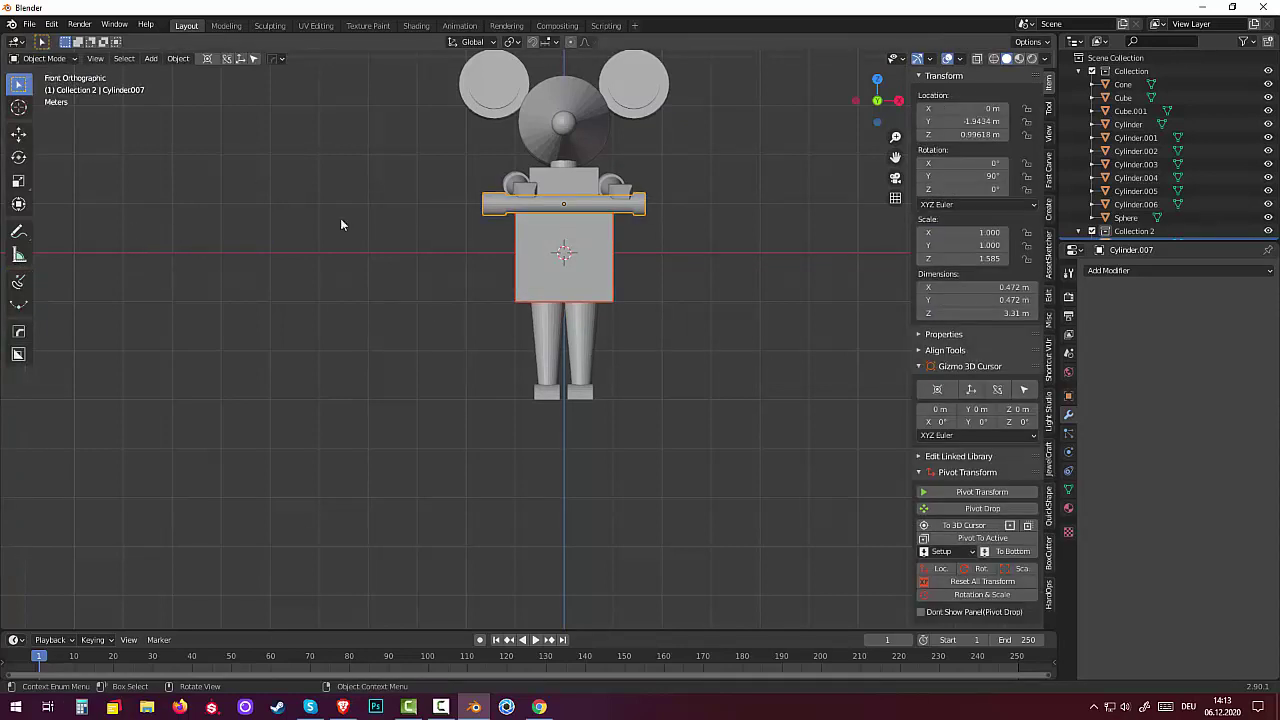
left_click(562, 284)
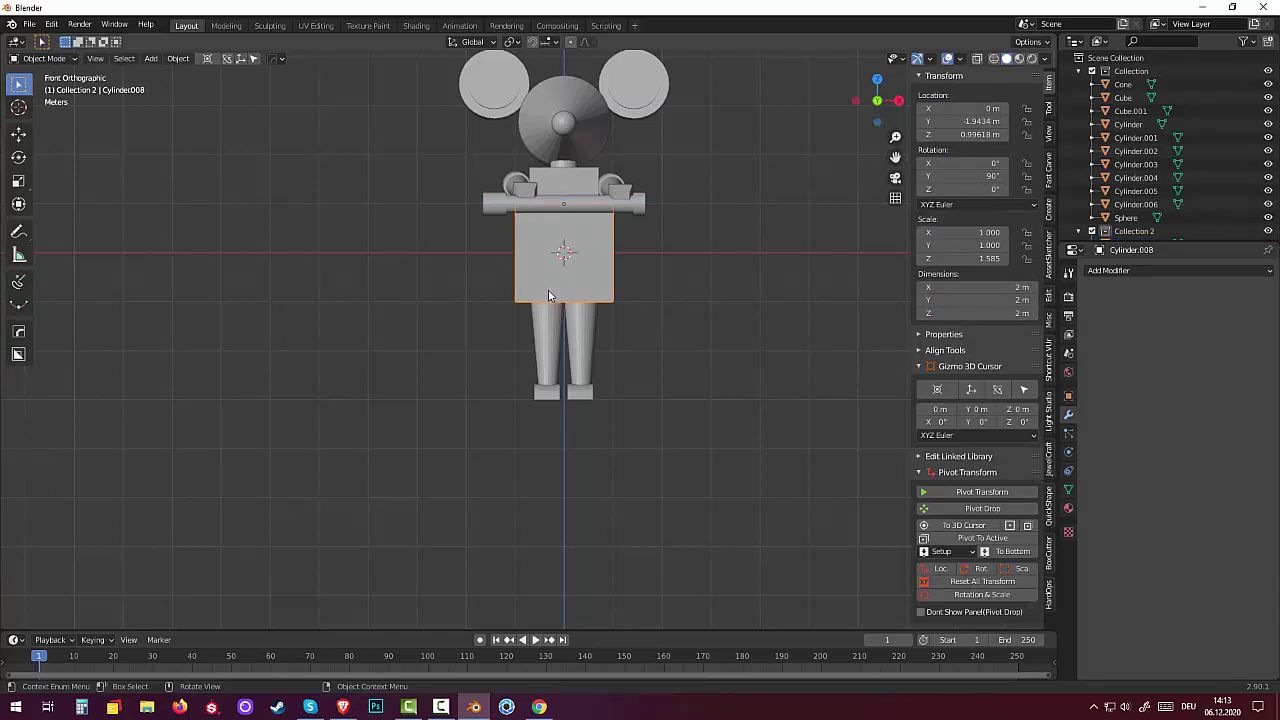
Step: Shrink the separated piece to about a fifth and move it along X to the bar's left end
key("s")
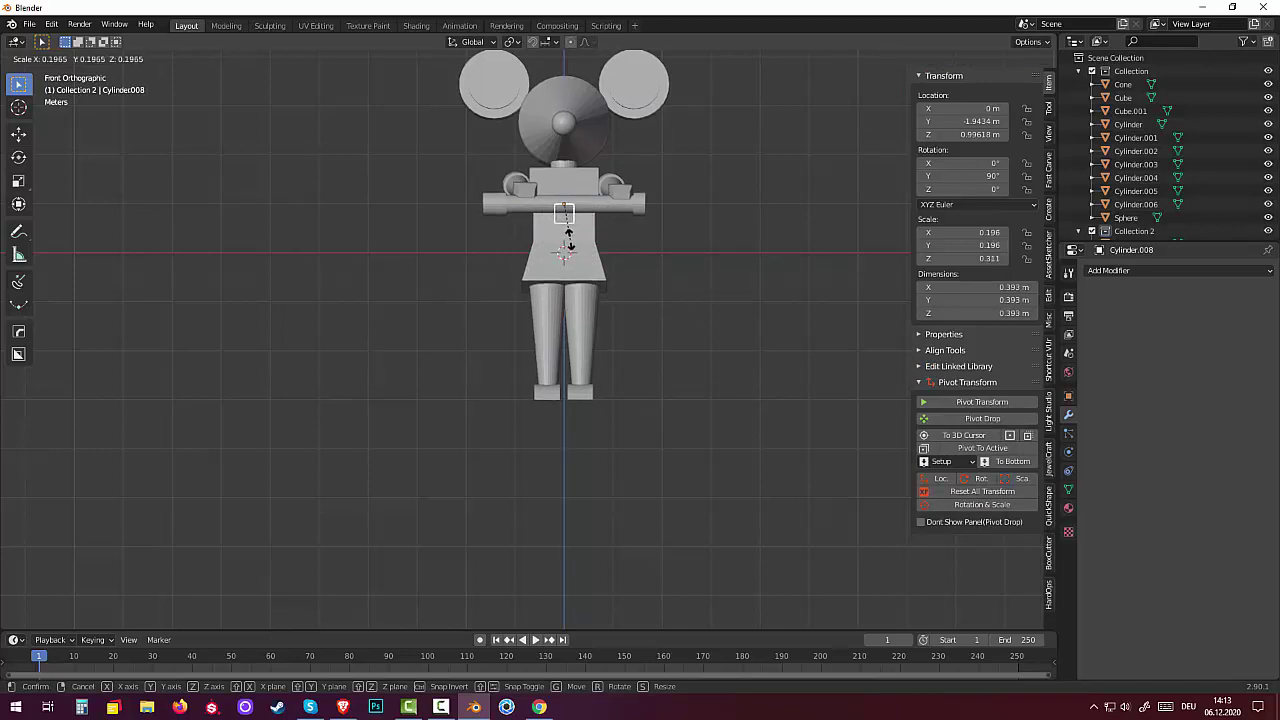
left_click(565, 245)
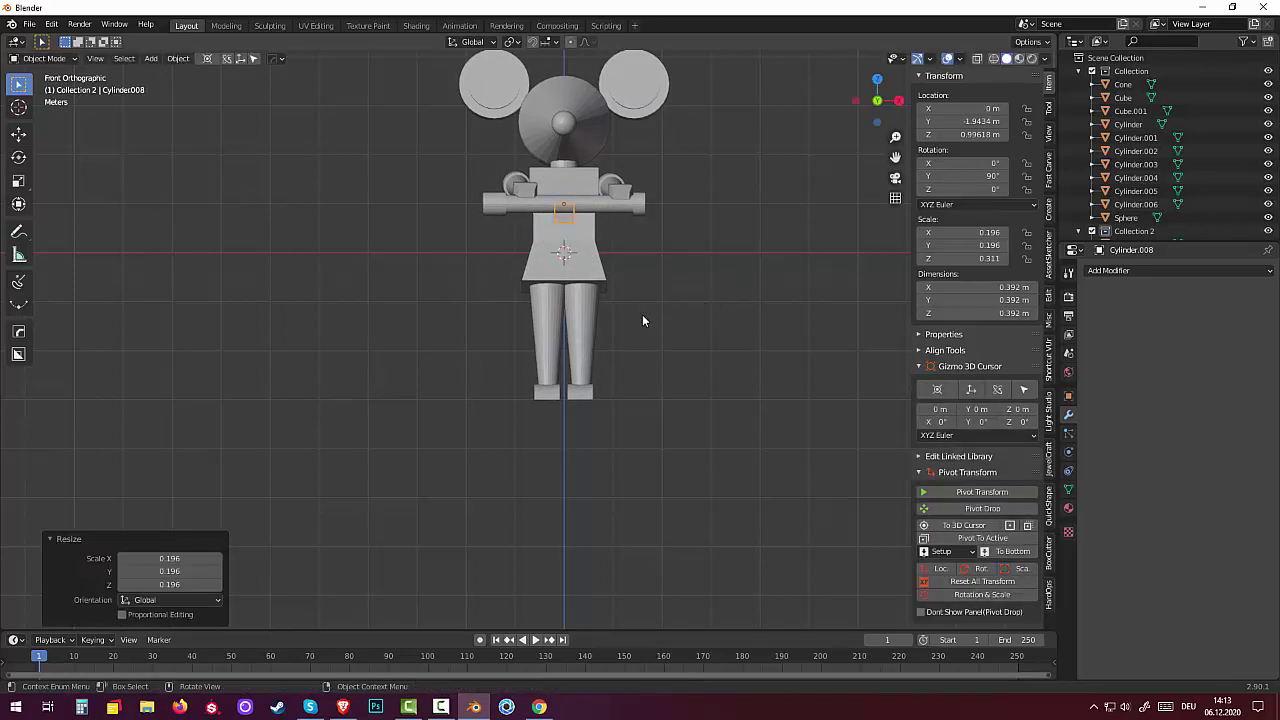
key("g")
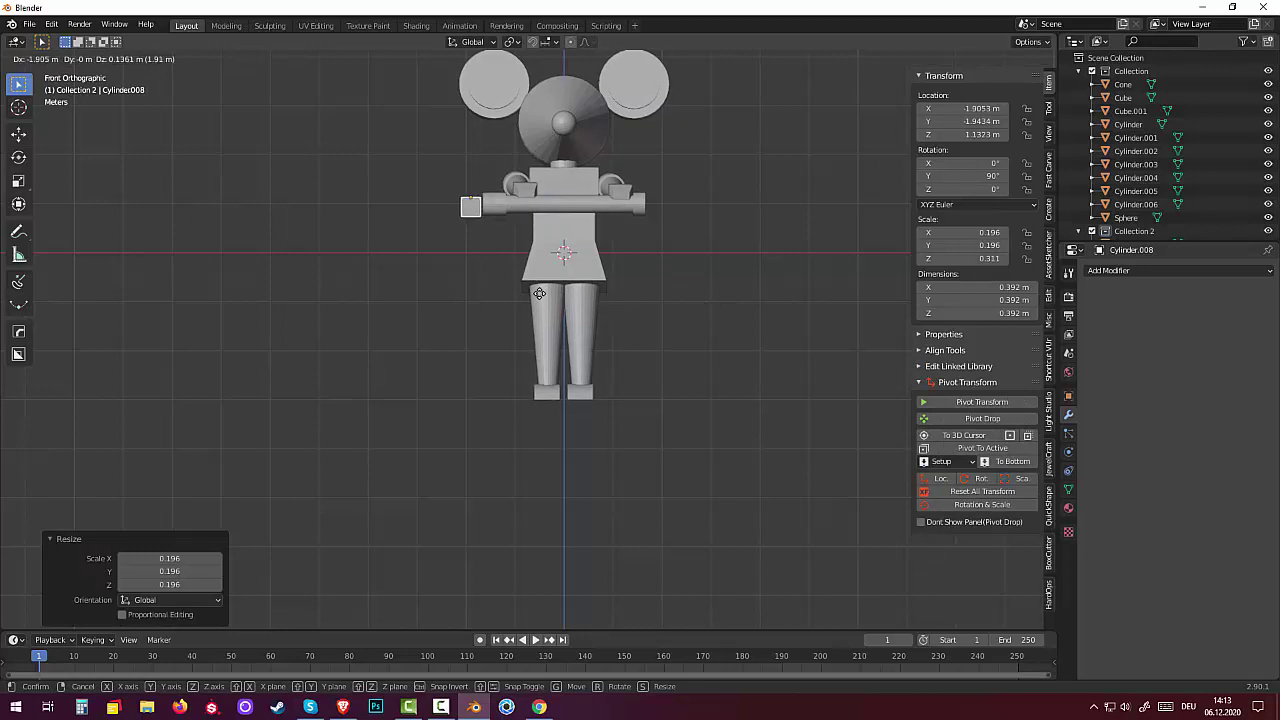
key("x")
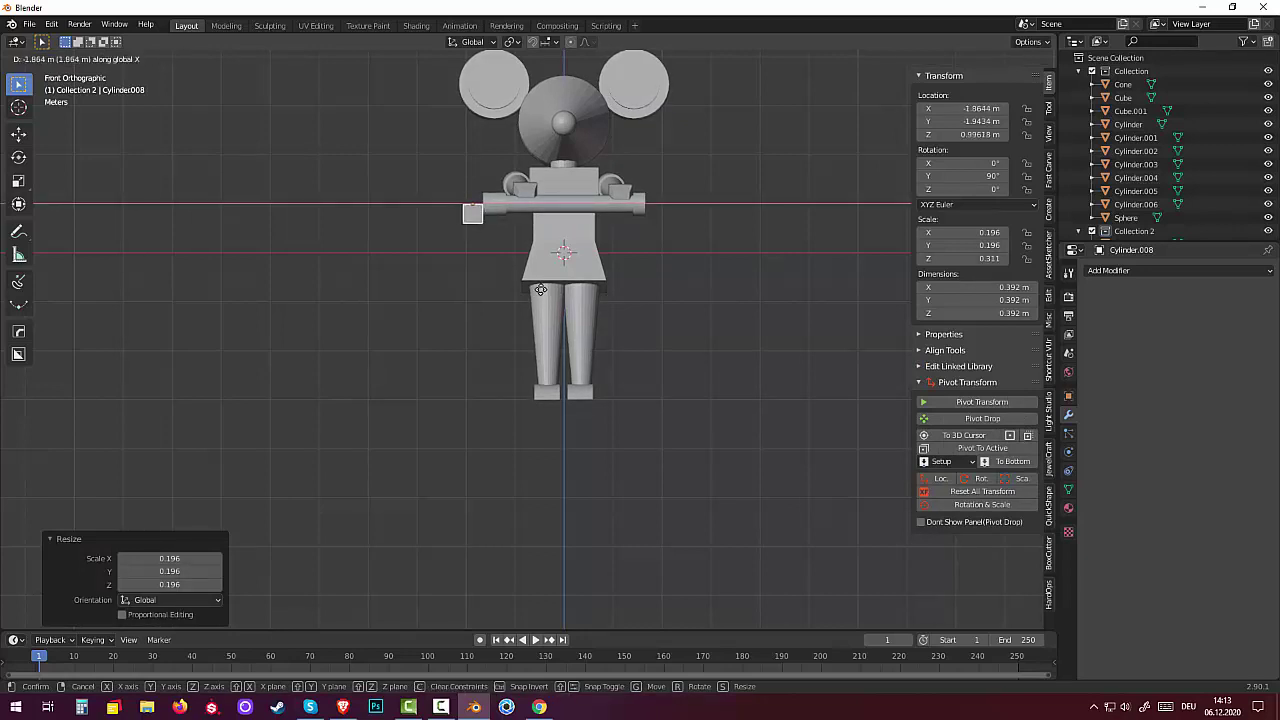
left_click(549, 312)
middle_click_drag(549, 314, 552, 346)
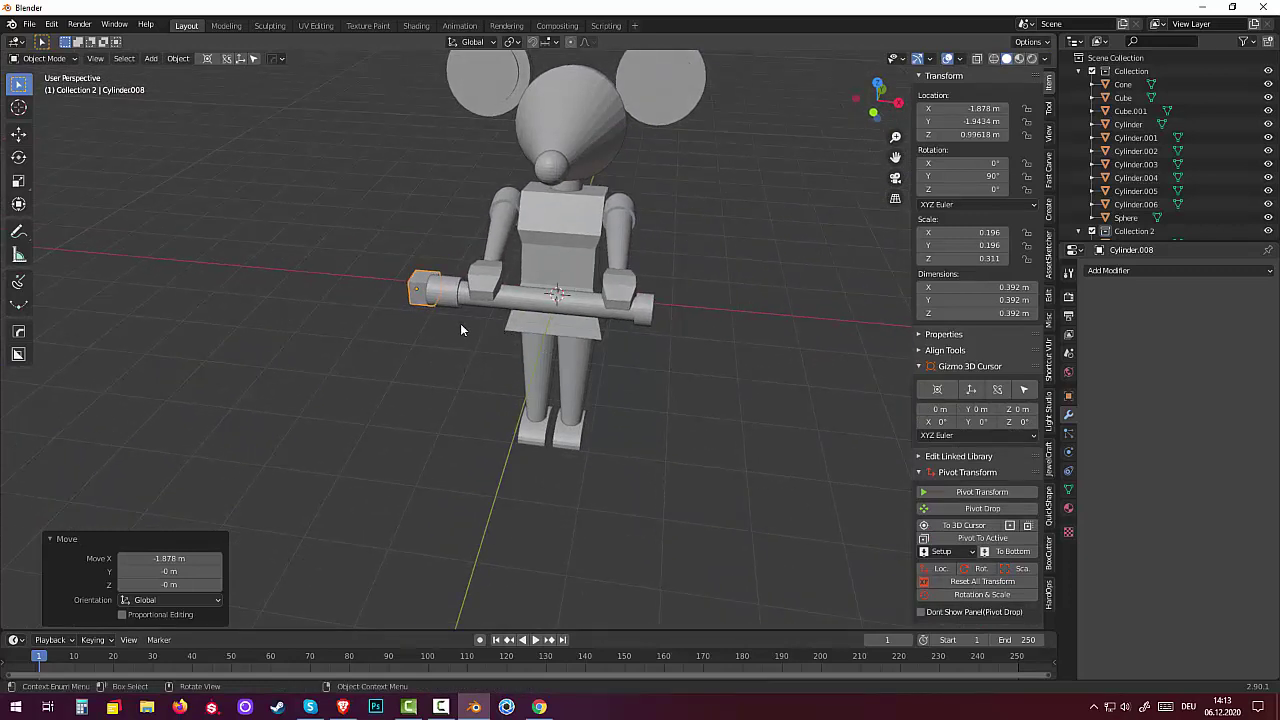
Step: Enlarge the block and align it with the bar's end from the top view
key("s")
left_click(496, 329)
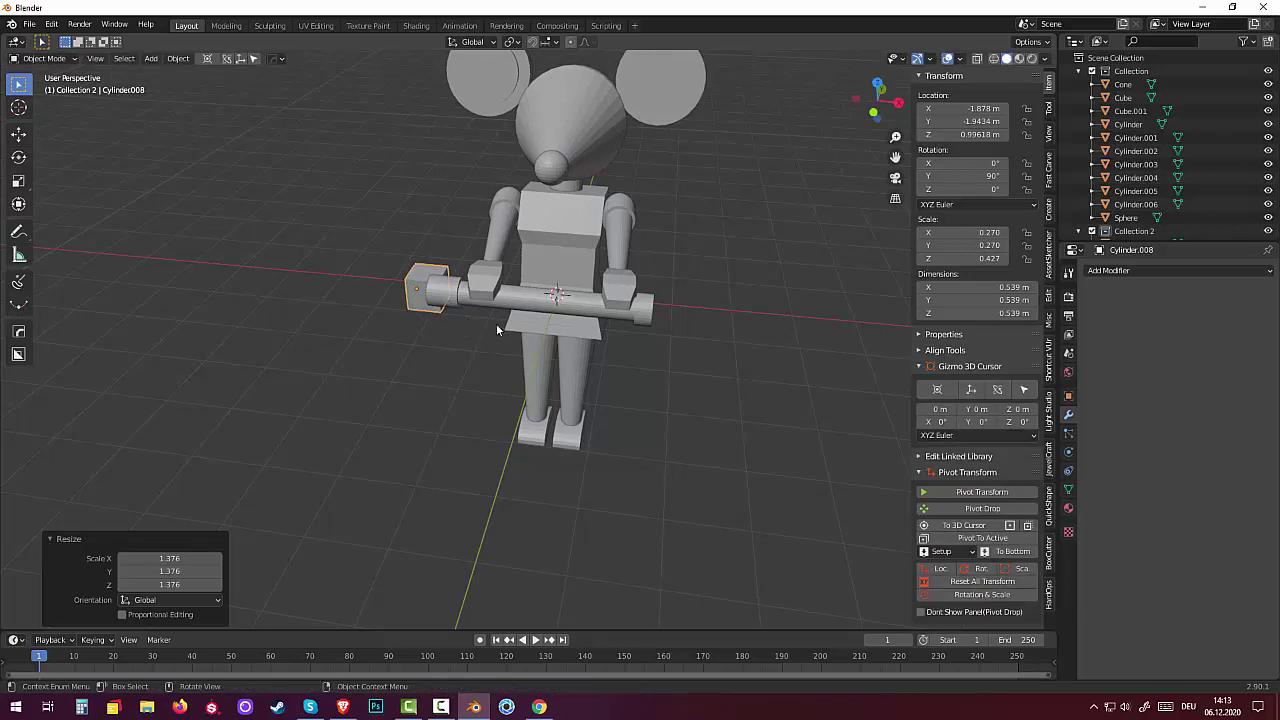
key("KP_7")
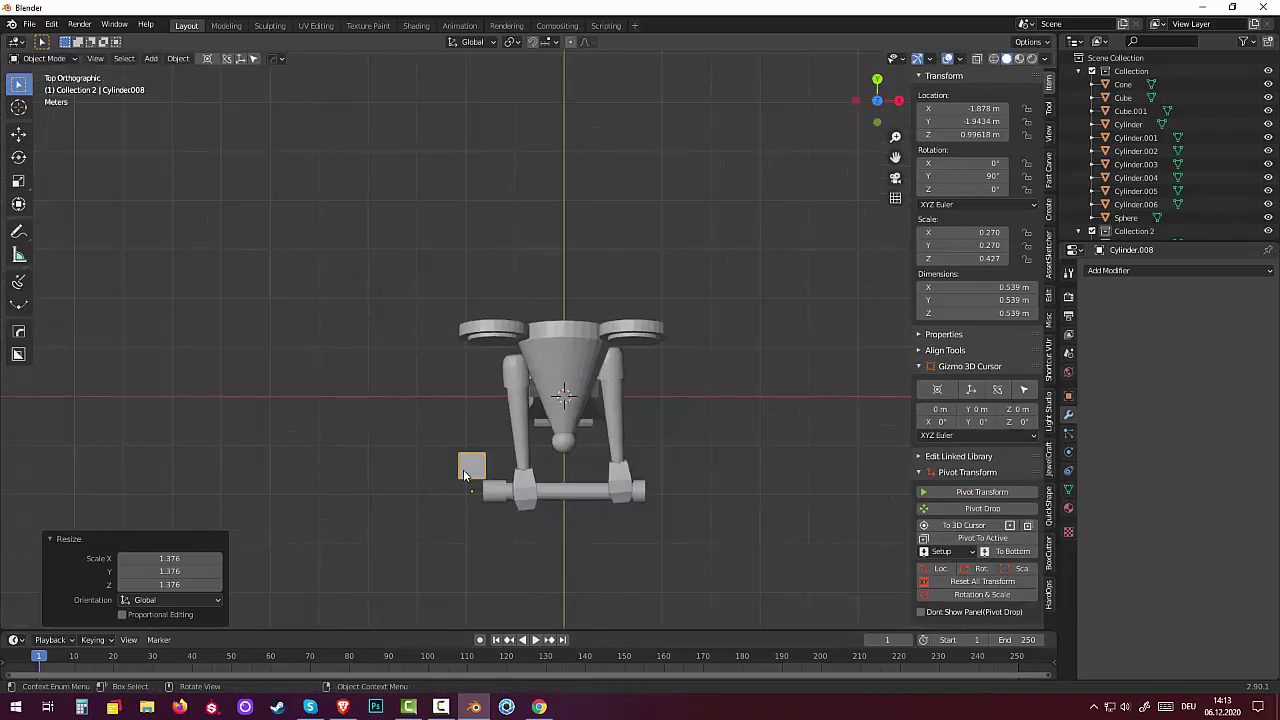
key("g")
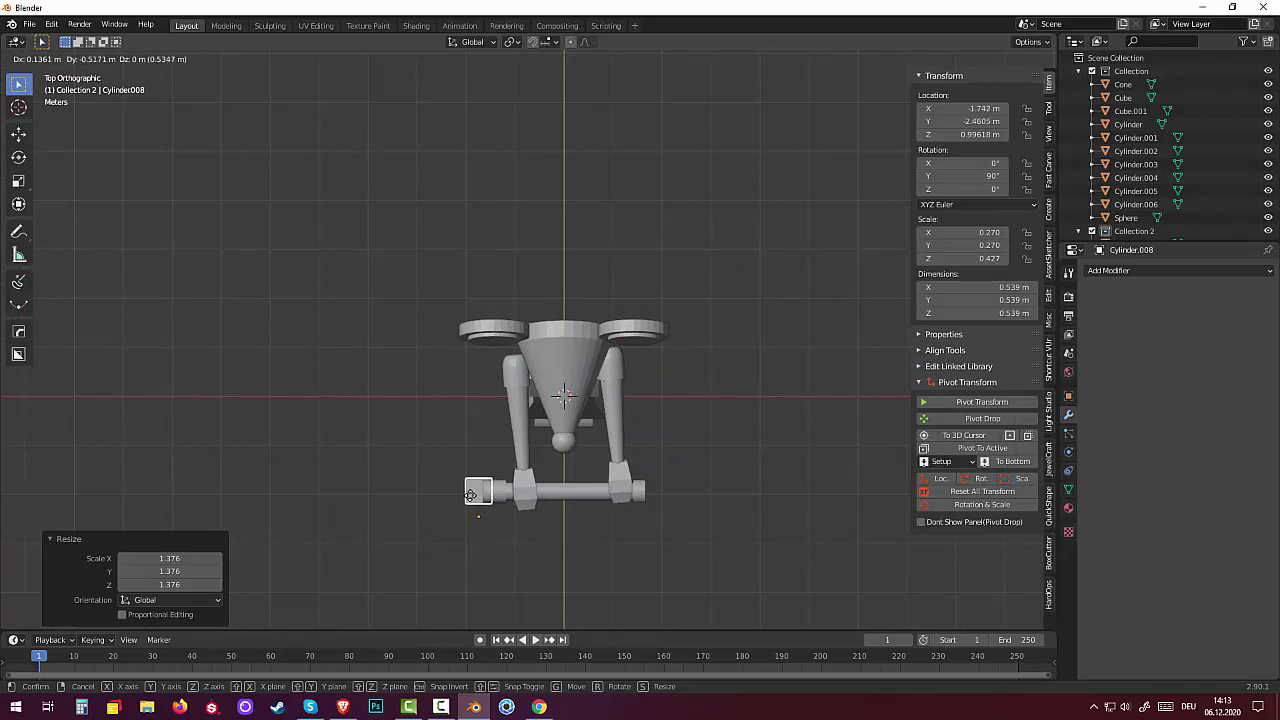
left_click(471, 495)
middle_click_drag(471, 495, 453, 388)
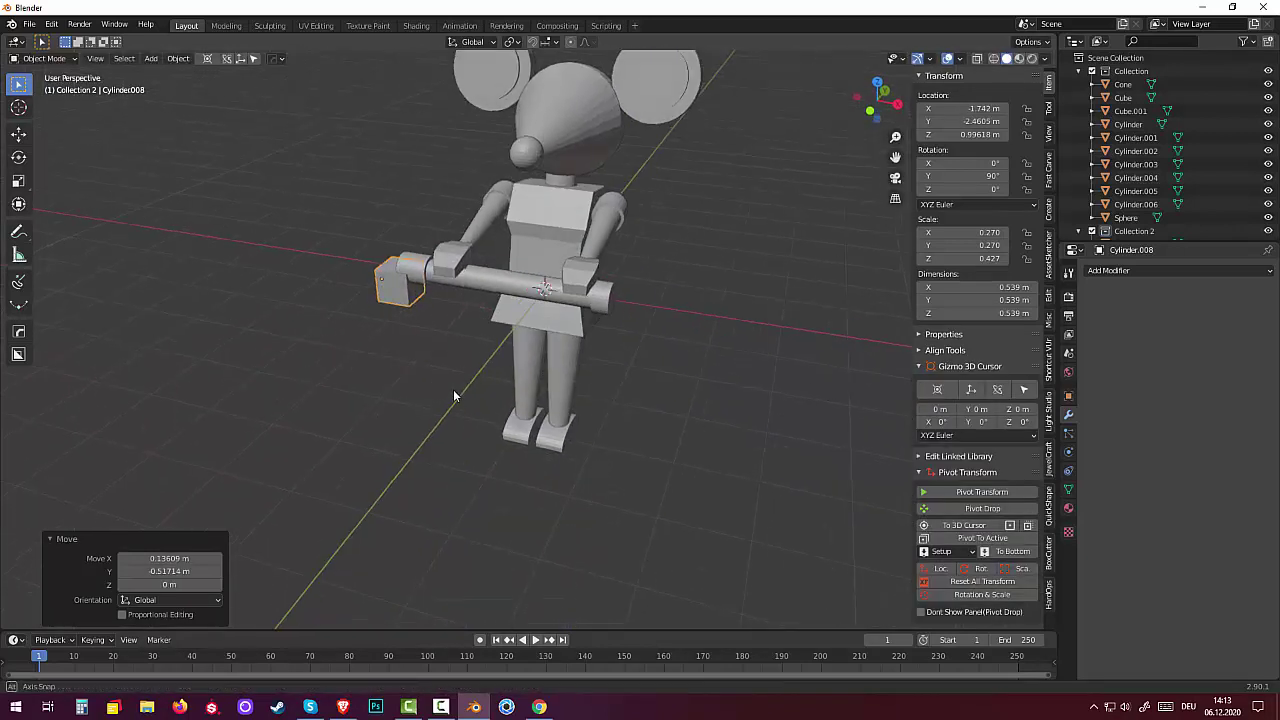
Step: Enlarge the block to 0.584 m and raise it along Z to 1.2488 m, checking the reference
key("s")
left_click(537, 381)
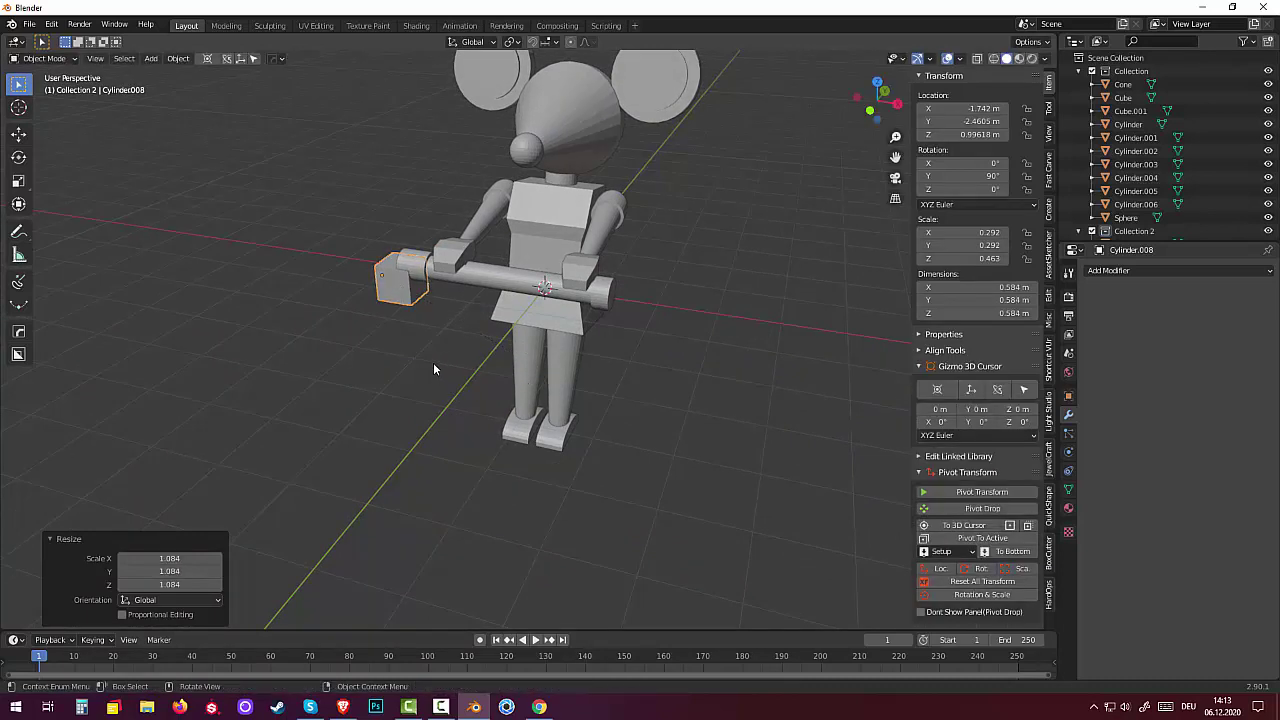
key("g")
key("z")
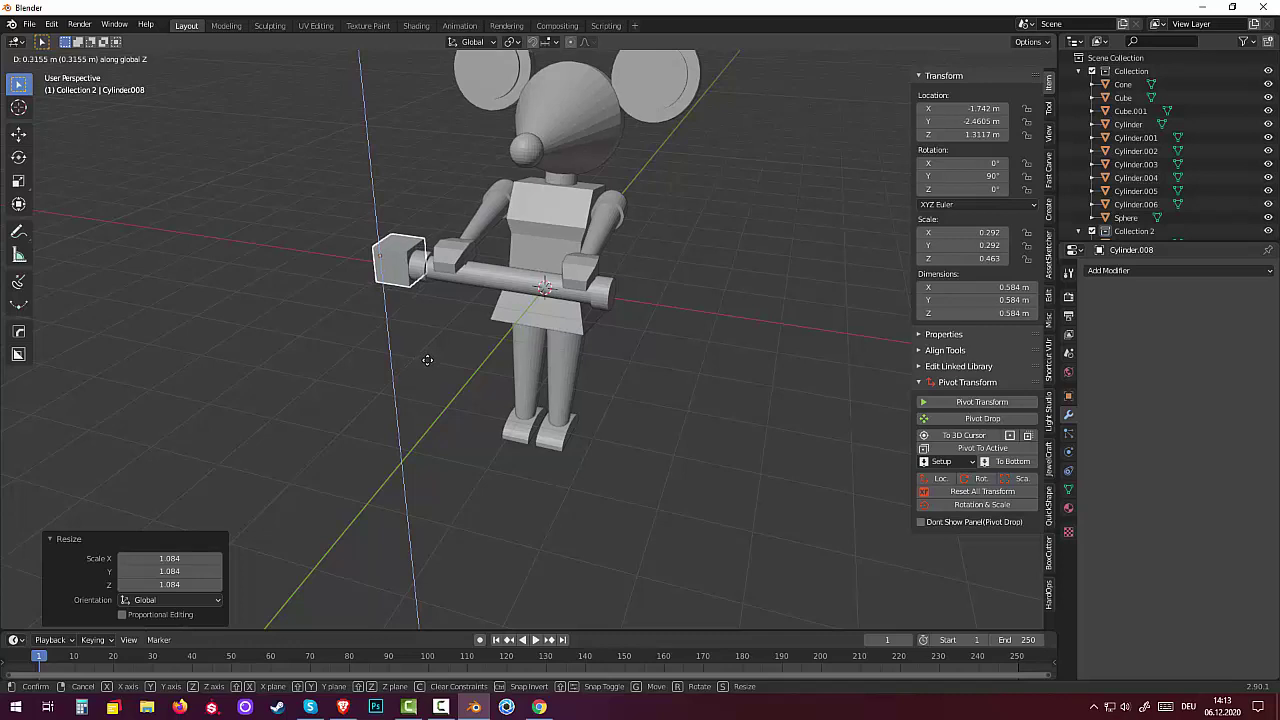
left_click(427, 360)
mouse_move(426, 362)
middle_mouse_down()
mouse_move(354, 345)
mouse_move(350, 330)
mouse_move(380, 325)
middle_mouse_up()
left_click(539, 707)
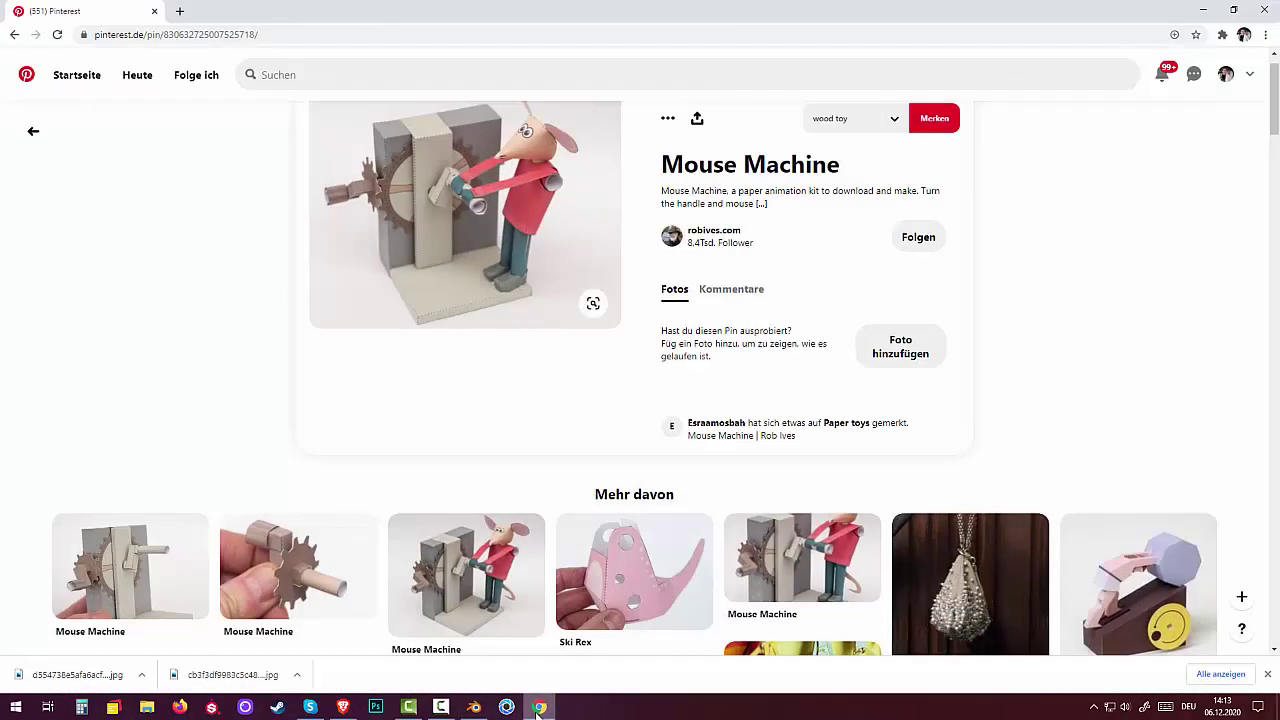
left_click(539, 707)
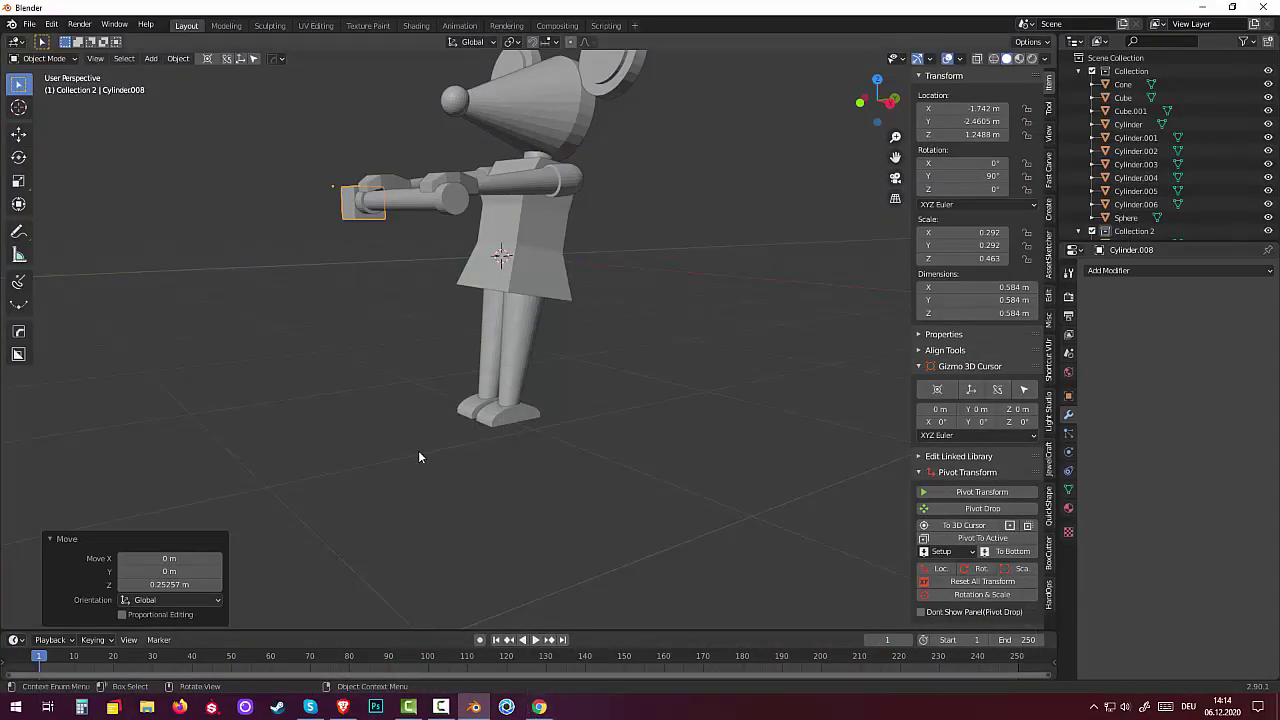
Step: Scale the Cylinder.008 block to 0.666 along X, making it 0.584 × 0.584 × 0.389 m
middle_click_drag(430, 394, 483, 352)
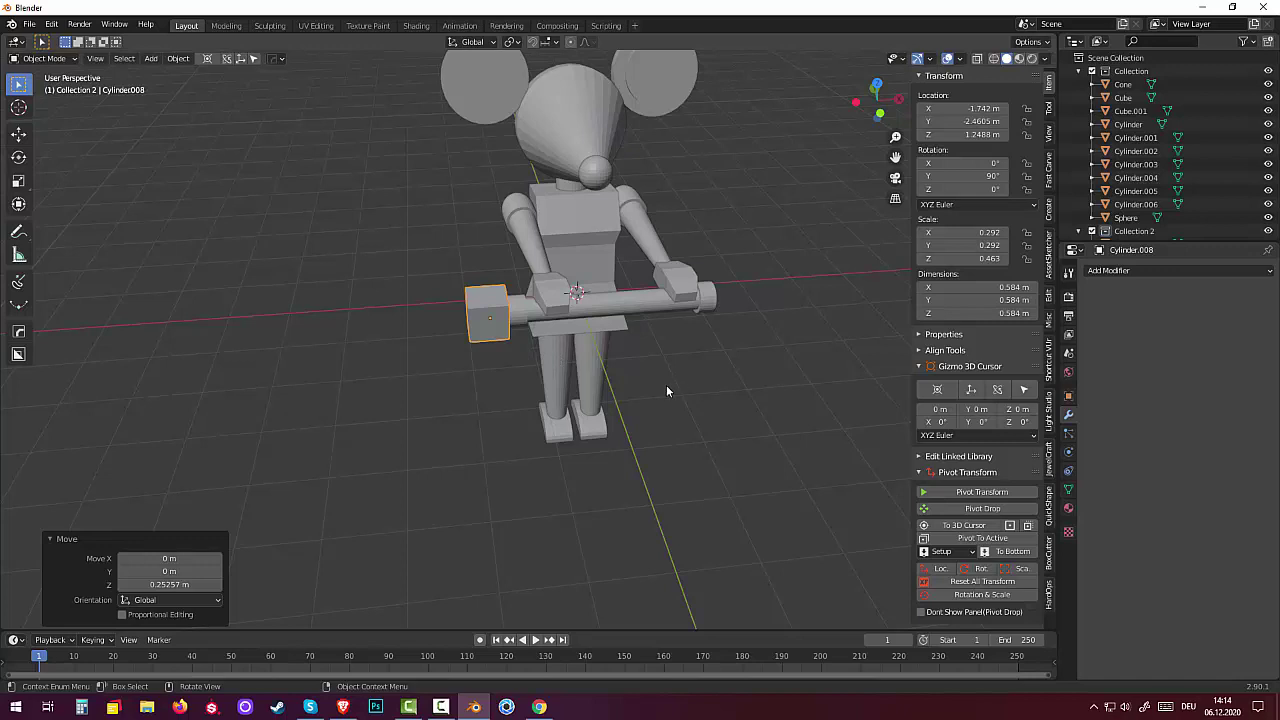
key("s")
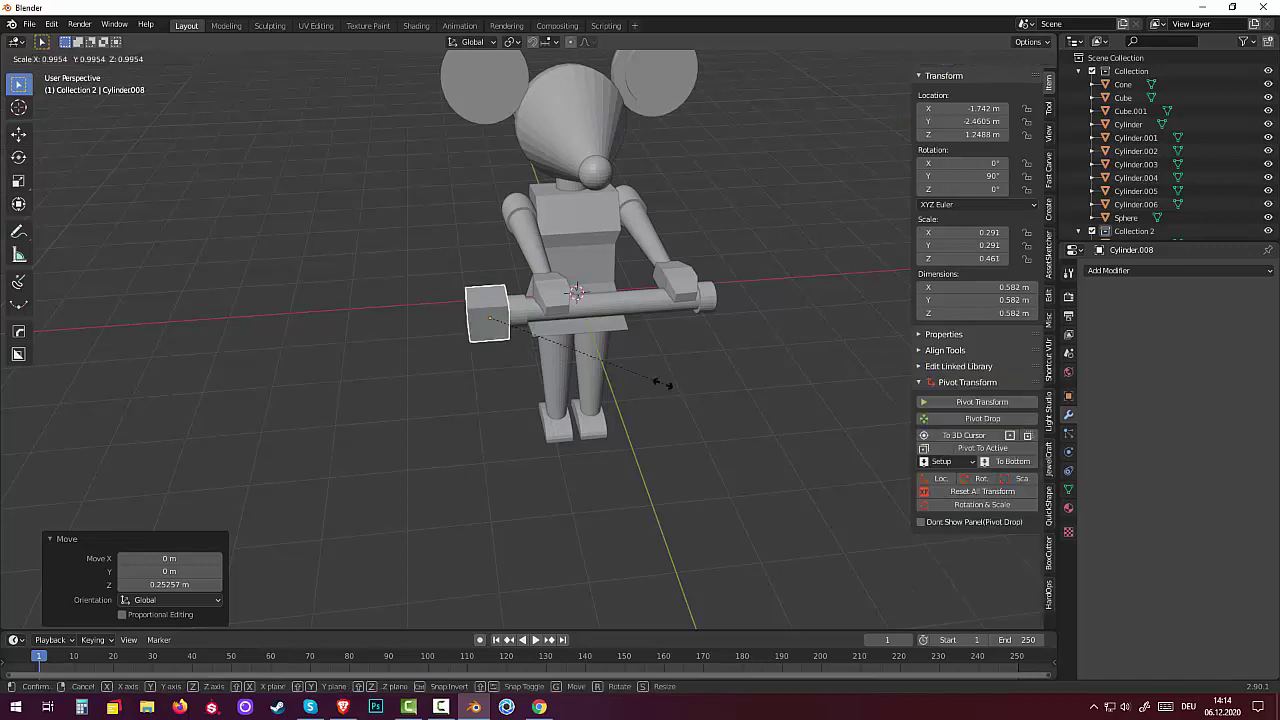
key("x")
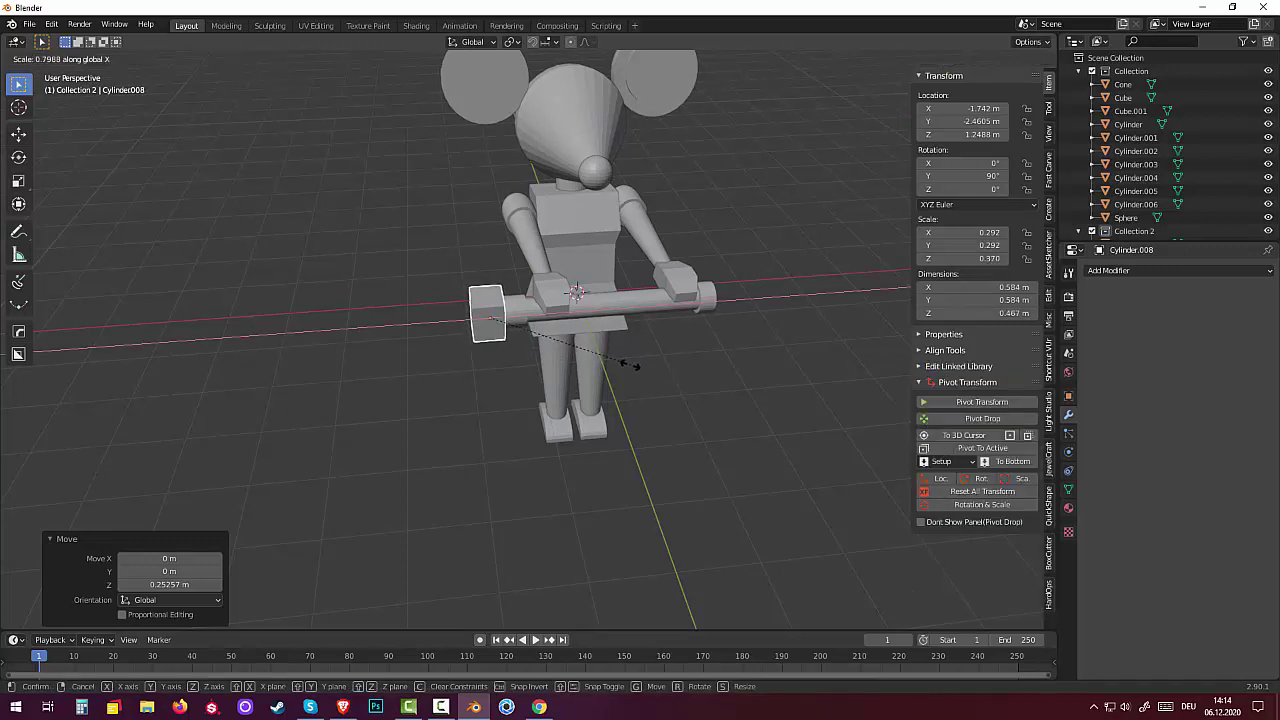
left_click(607, 362)
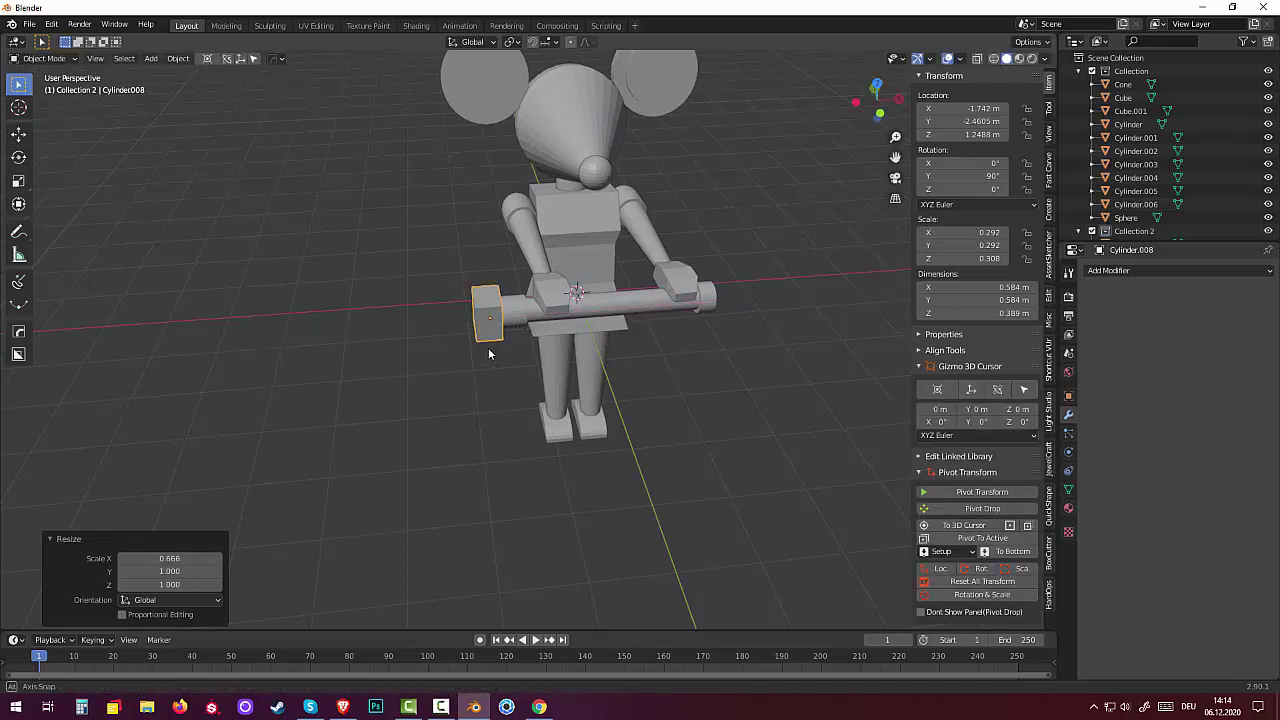
mouse_move(488, 347)
middle_mouse_down()
mouse_move(537, 329)
mouse_move(516, 352)
middle_mouse_up()
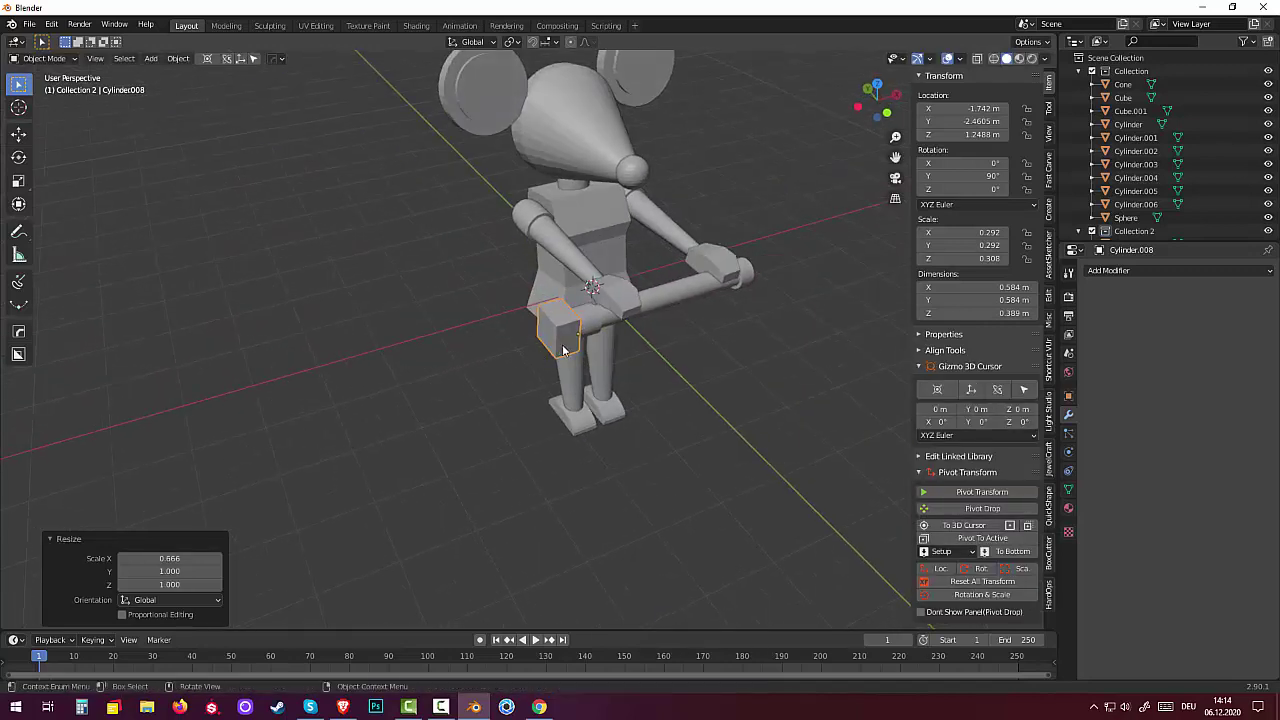
left_click(562, 346)
left_click(548, 333, "shift")
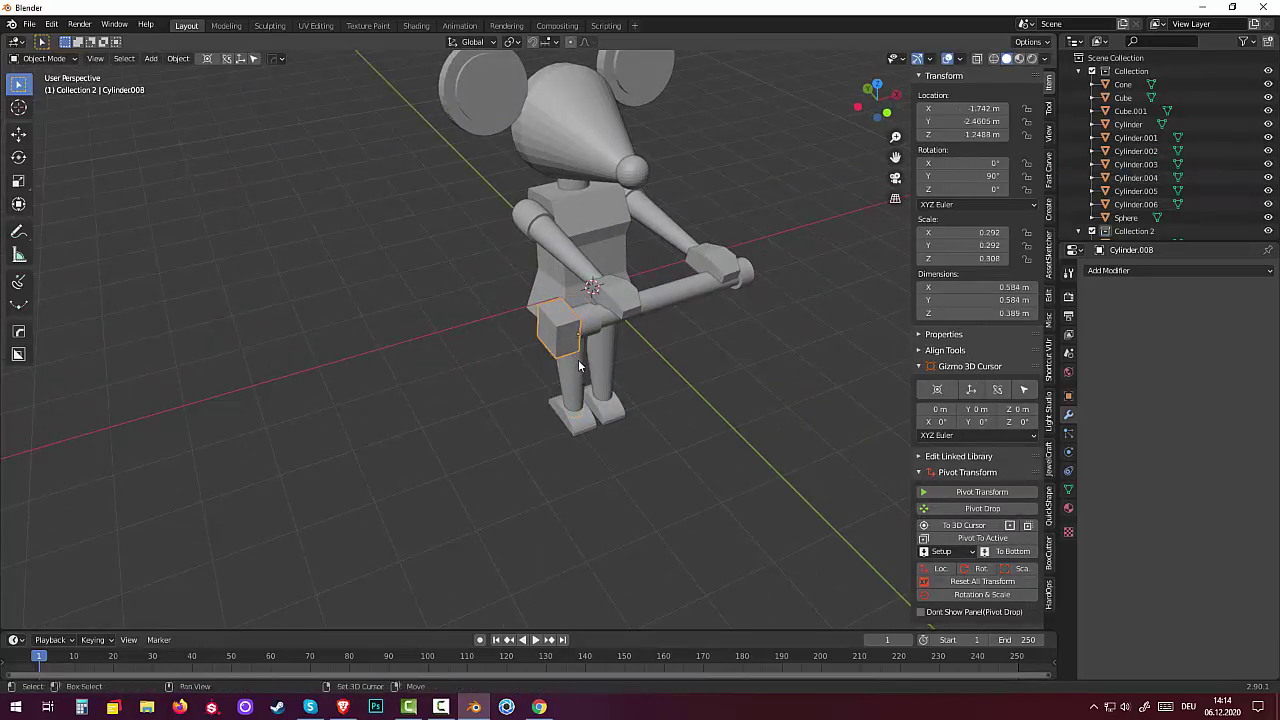
Step: Duplicate the bar-end block along X and enlarge the copy to 0.678 × 0.678 × 0.451 m
key("shift+d")
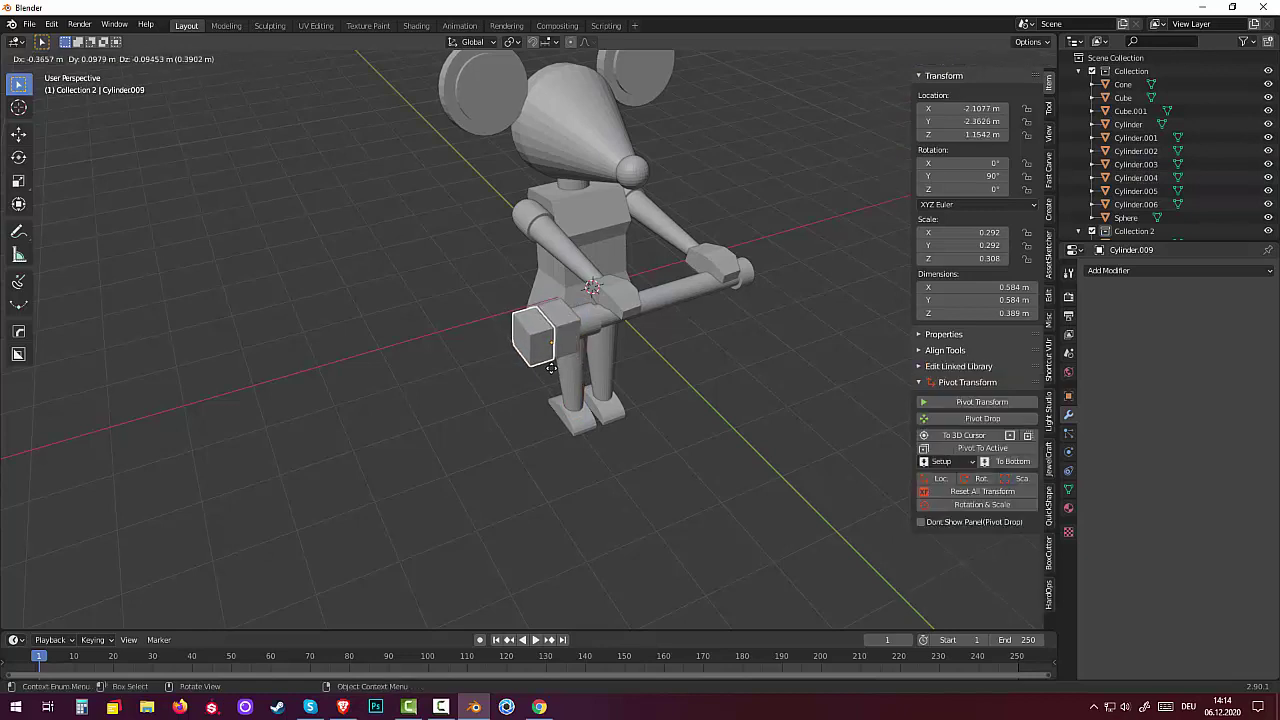
key("x")
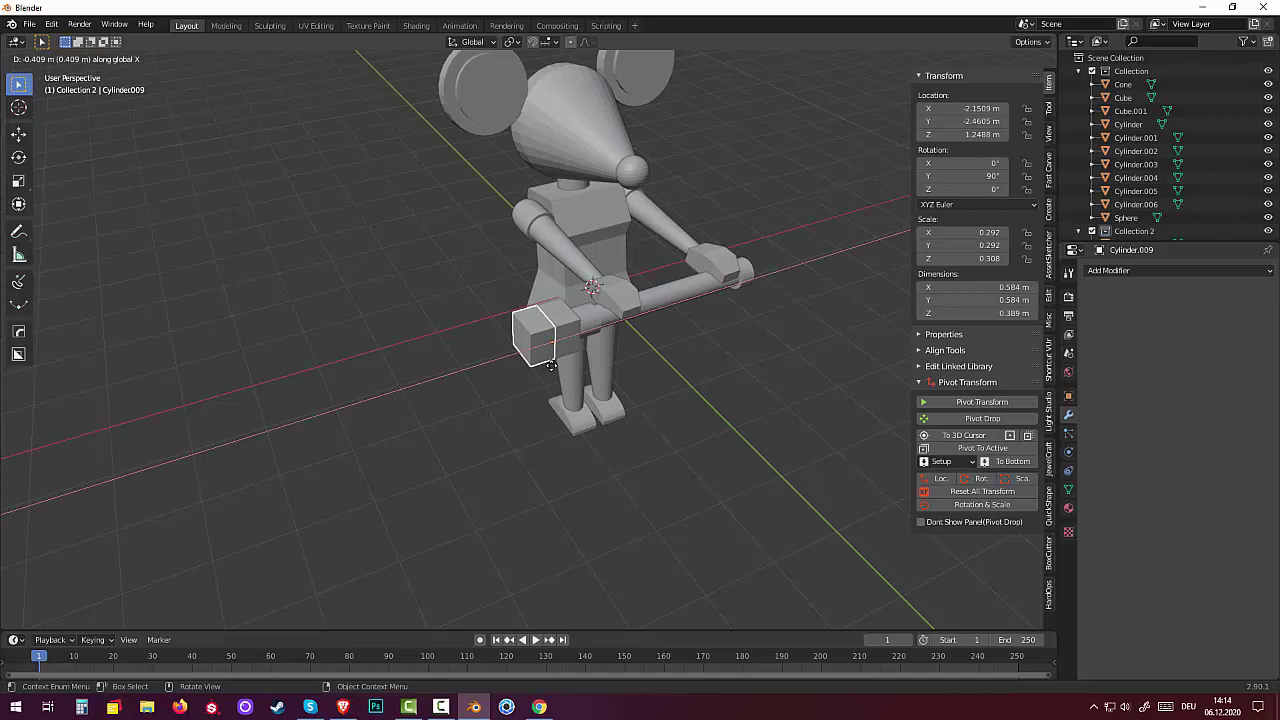
left_click(550, 365)
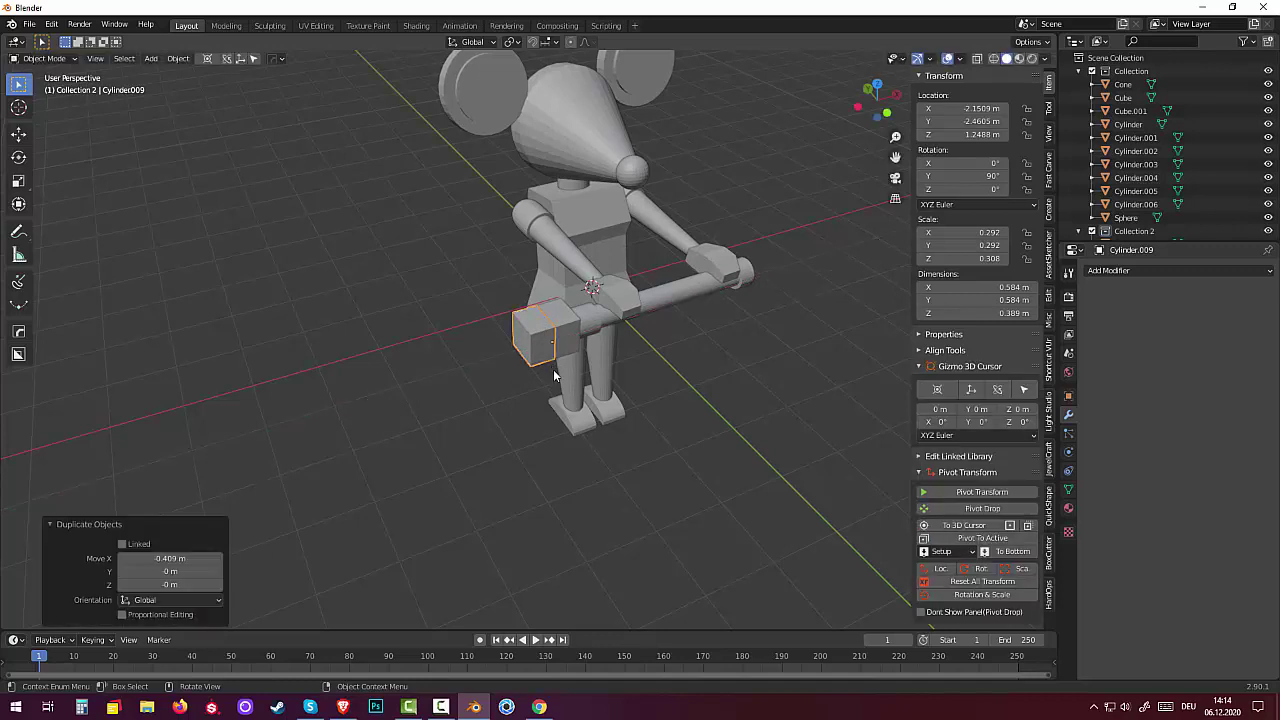
key("s")
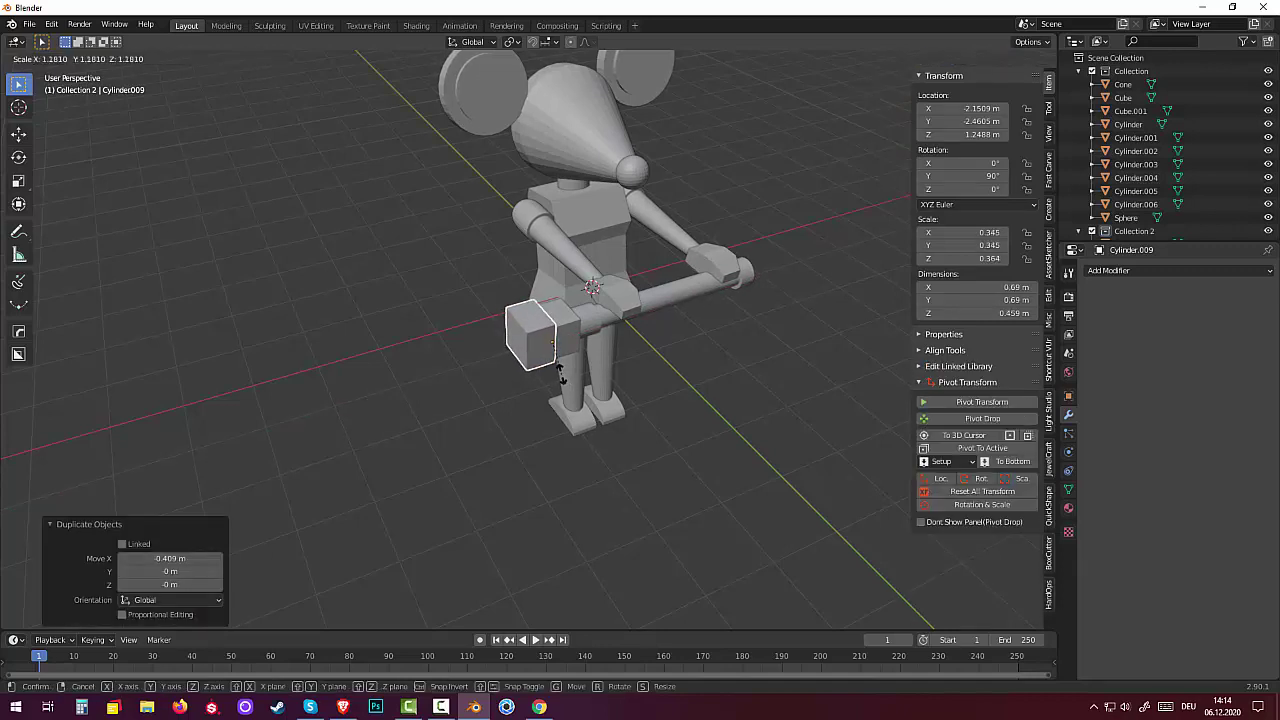
left_click(558, 372)
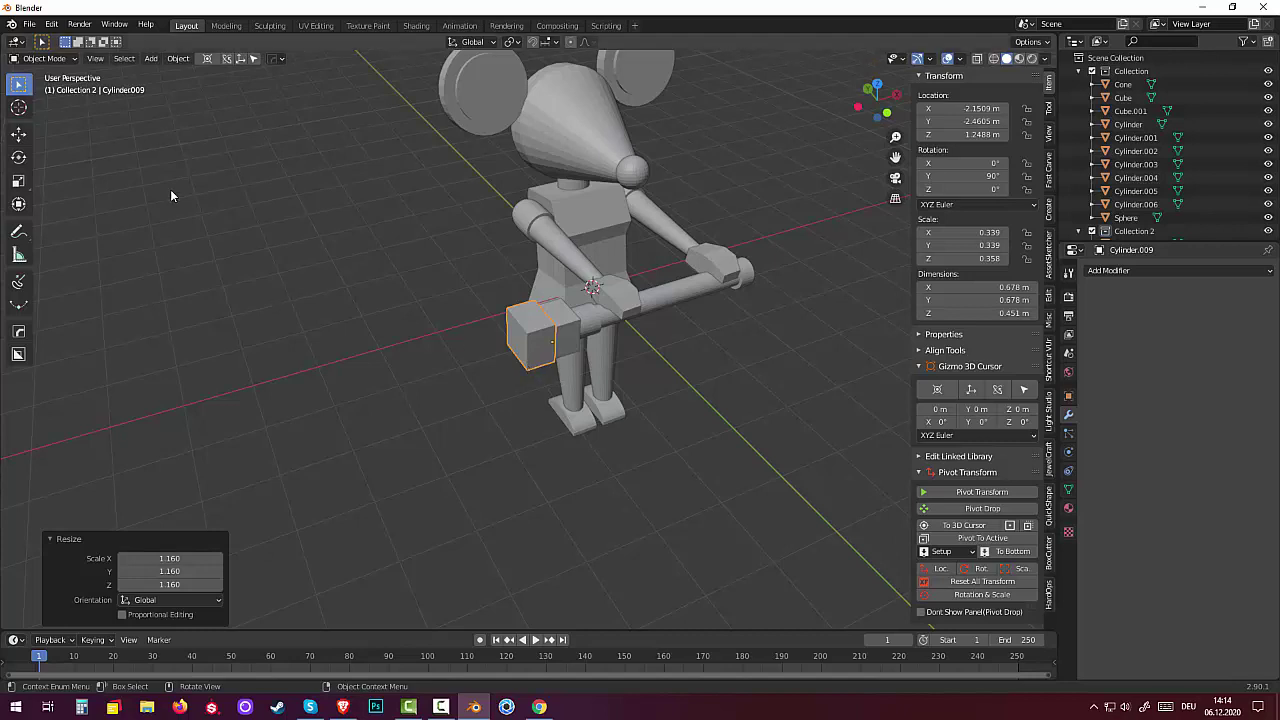
Step: From the top view, move the copy Cylinder.009 to X -2.0965 m, Y -2.5558 m at the bar end
mouse_move(524, 436)
middle_mouse_down()
mouse_move(634, 434)
mouse_move(477, 280)
middle_mouse_up()
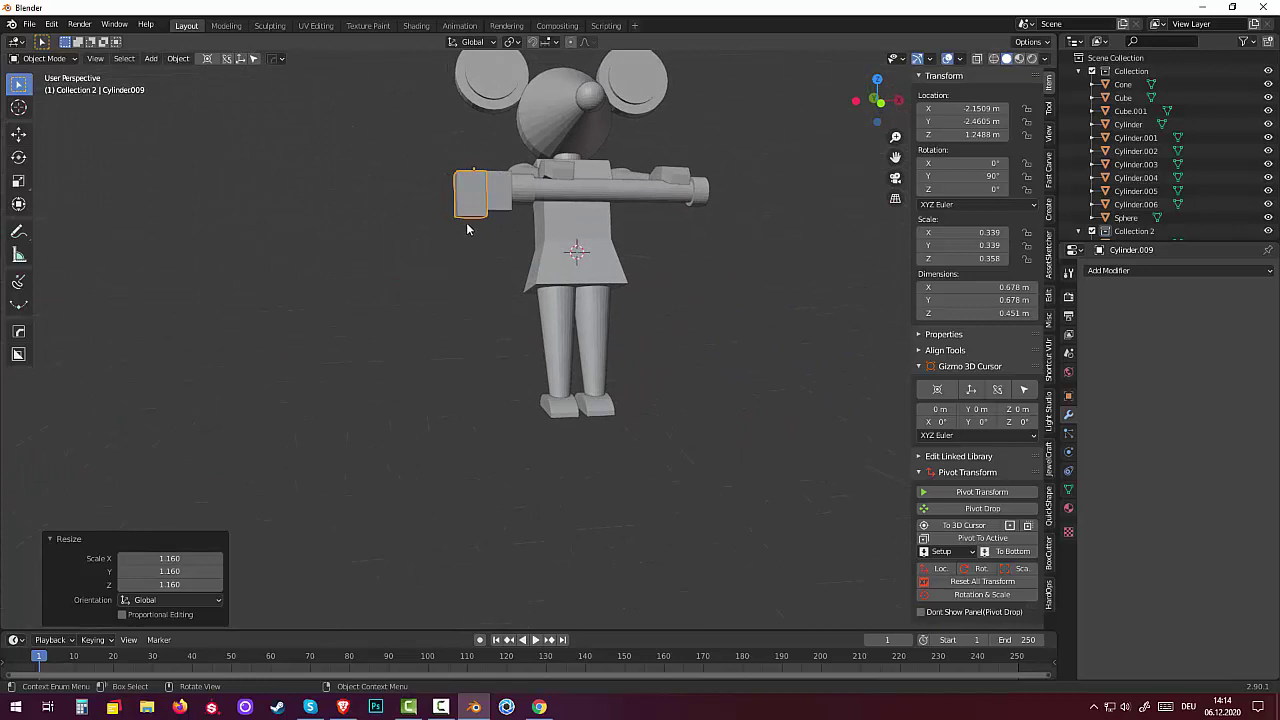
left_click(468, 222)
mouse_move(475, 264)
middle_mouse_down()
mouse_move(349, 310)
mouse_move(308, 344)
mouse_move(316, 262)
middle_mouse_up()
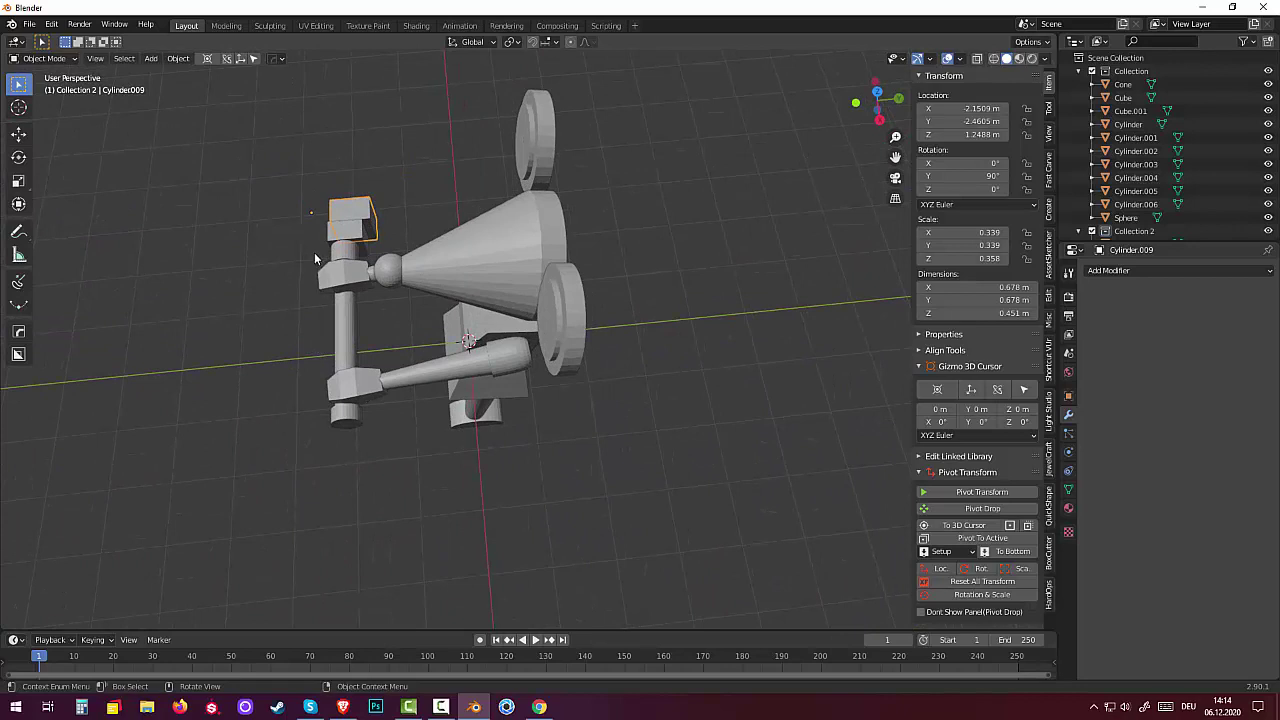
key("KP_7")
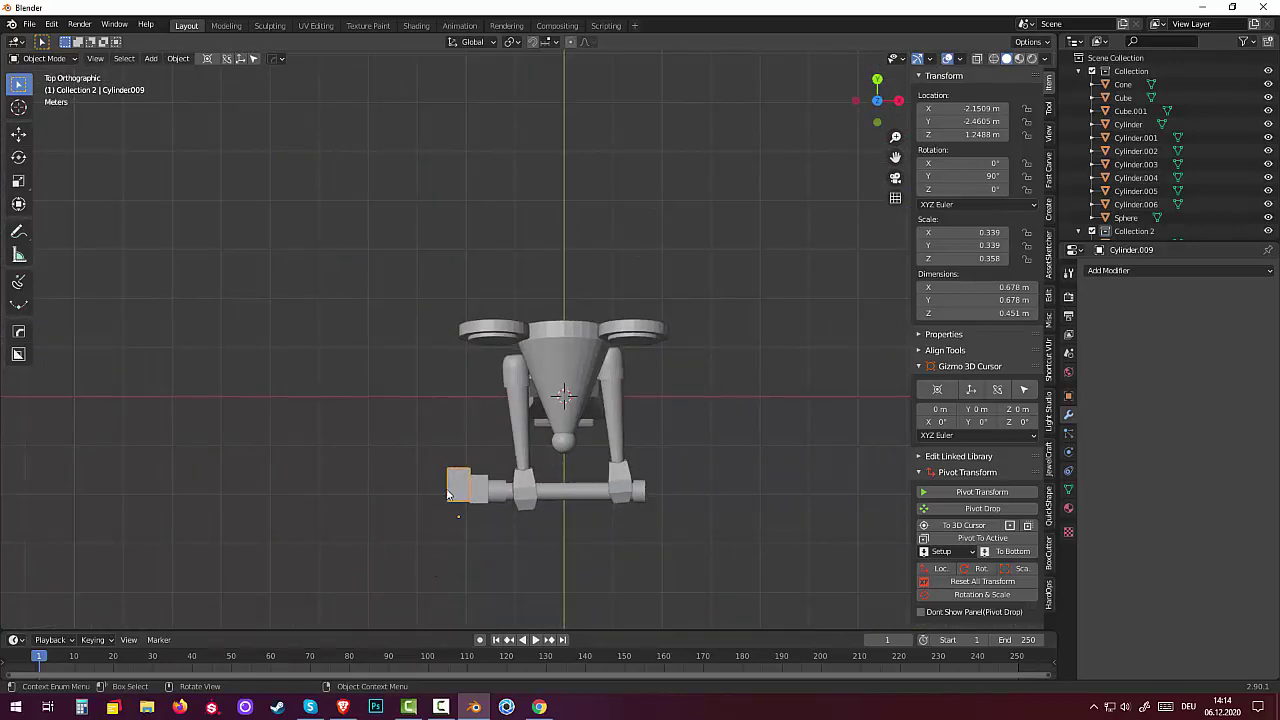
key("g")
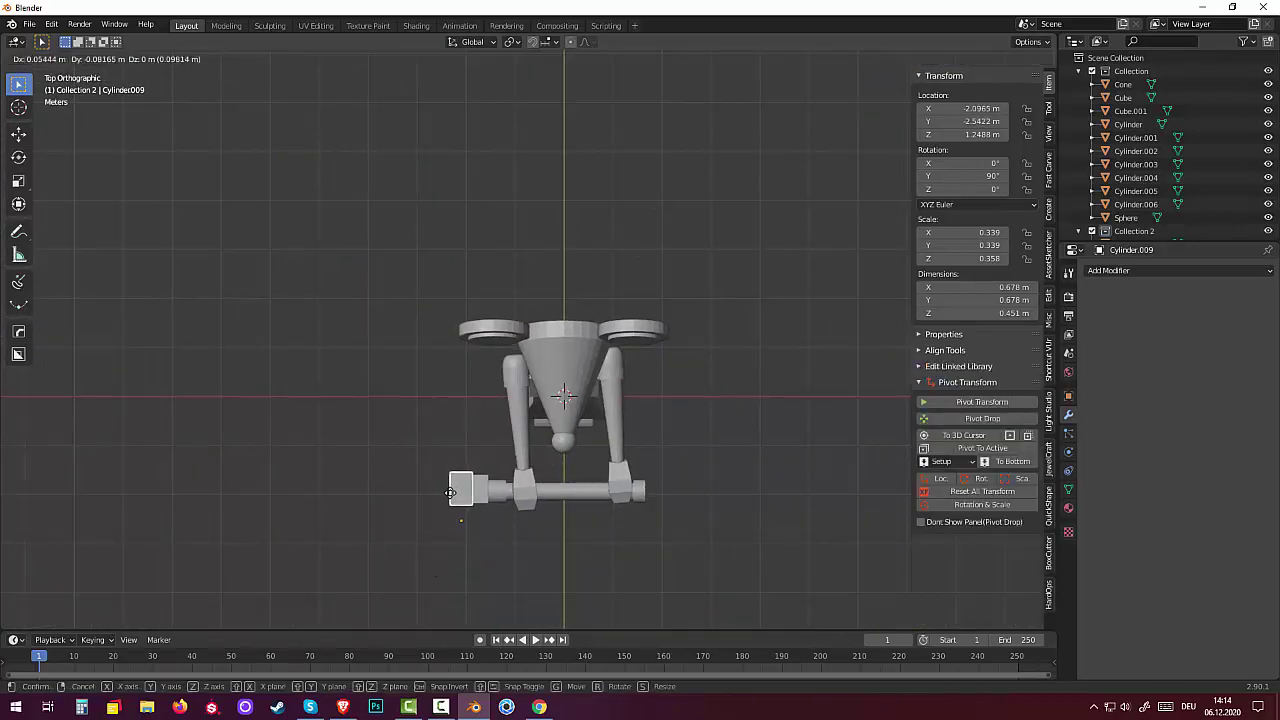
left_click(441, 498)
mouse_move(440, 499)
middle_mouse_down()
mouse_move(462, 370)
mouse_move(585, 195)
middle_mouse_up()
Step: Extrude Cylinder.009's bottom face downward in Edit Mode into a 1.97 m tall slab
left_click(43, 58)
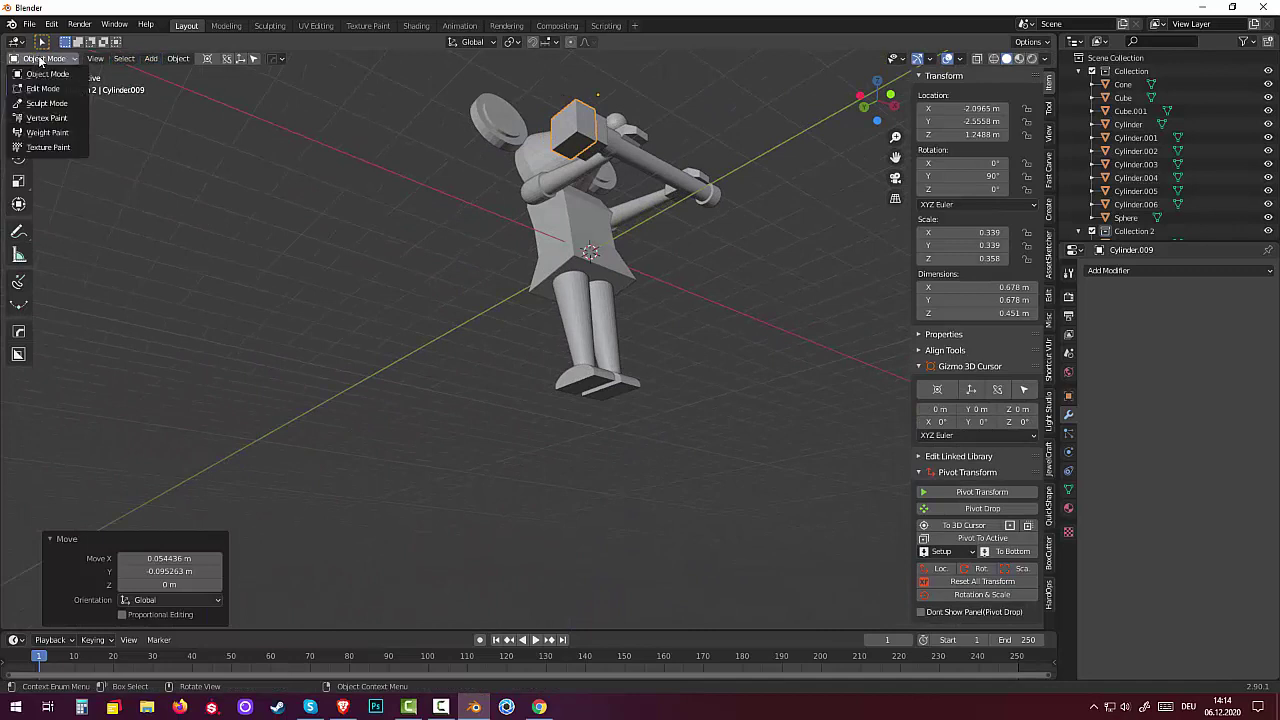
left_click(43, 88)
left_click(575, 208)
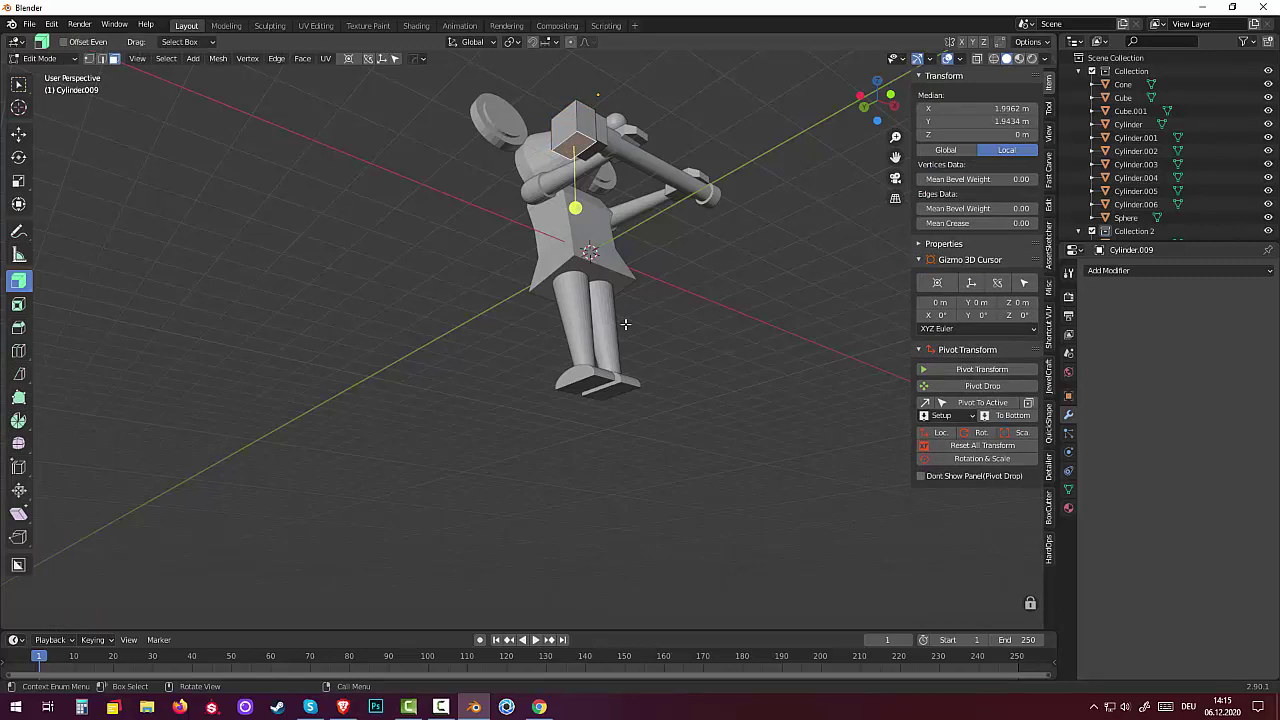
key("e")
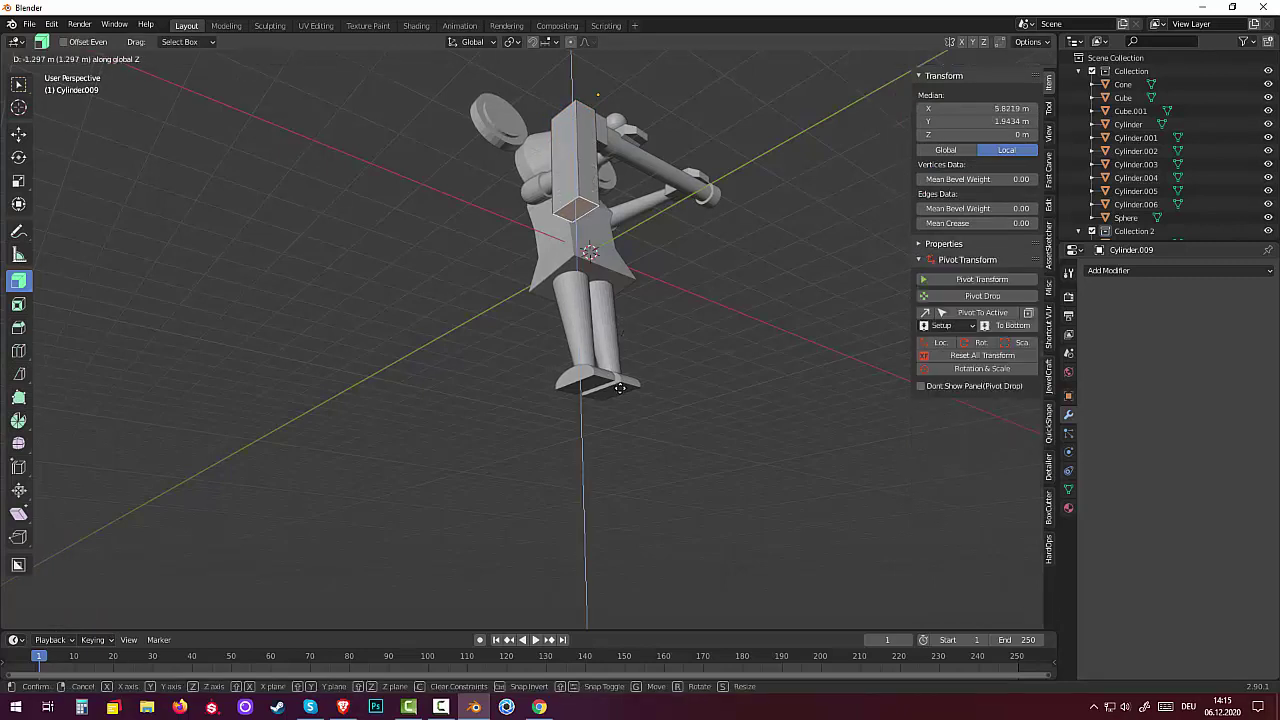
left_click(620, 388)
mouse_move(651, 354)
middle_mouse_down()
mouse_move(588, 405)
mouse_move(508, 181)
middle_mouse_up()
left_click(475, 222)
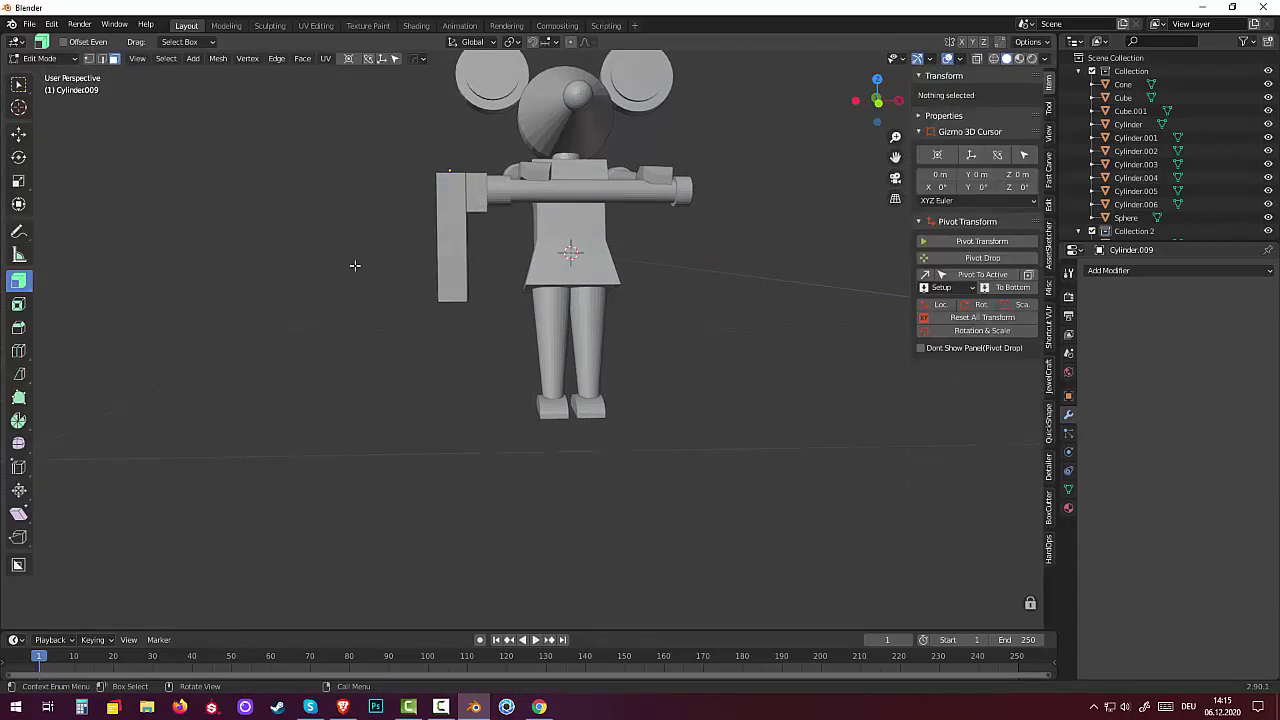
left_click(40, 58)
left_click(40, 66)
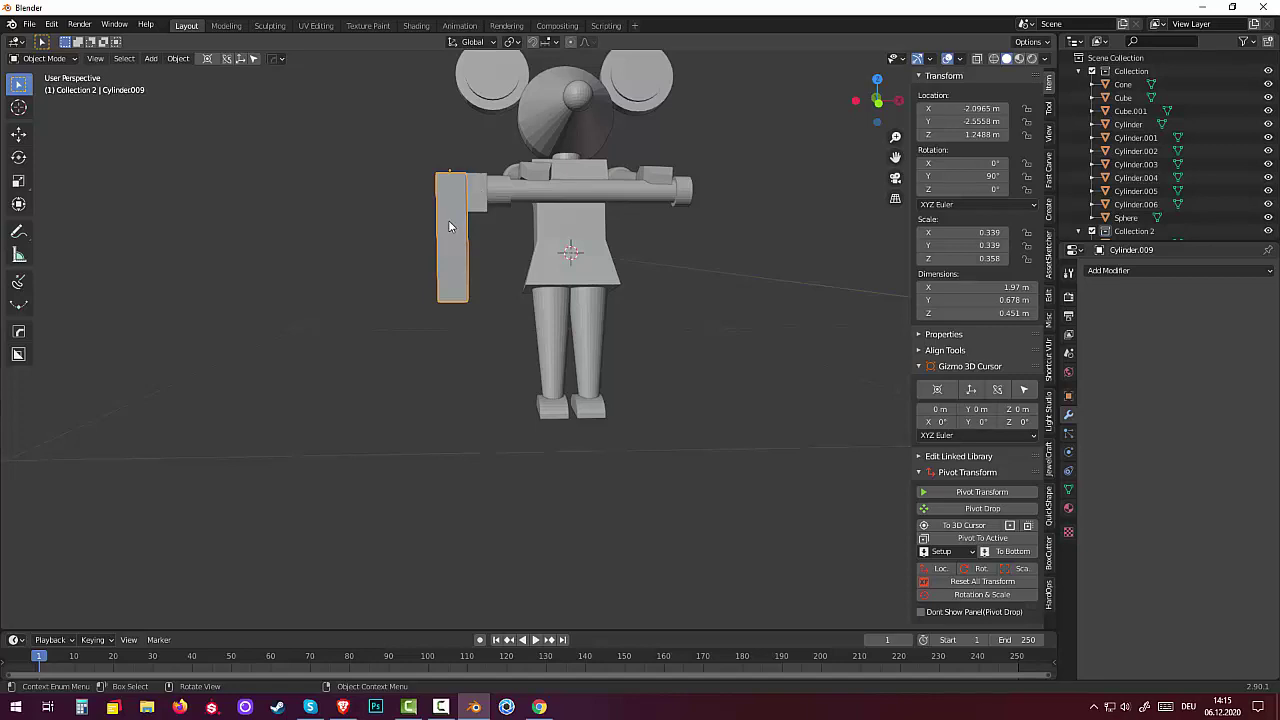
Step: Raise the tall slab slightly, checking it in the right and front views
key("KP_3")
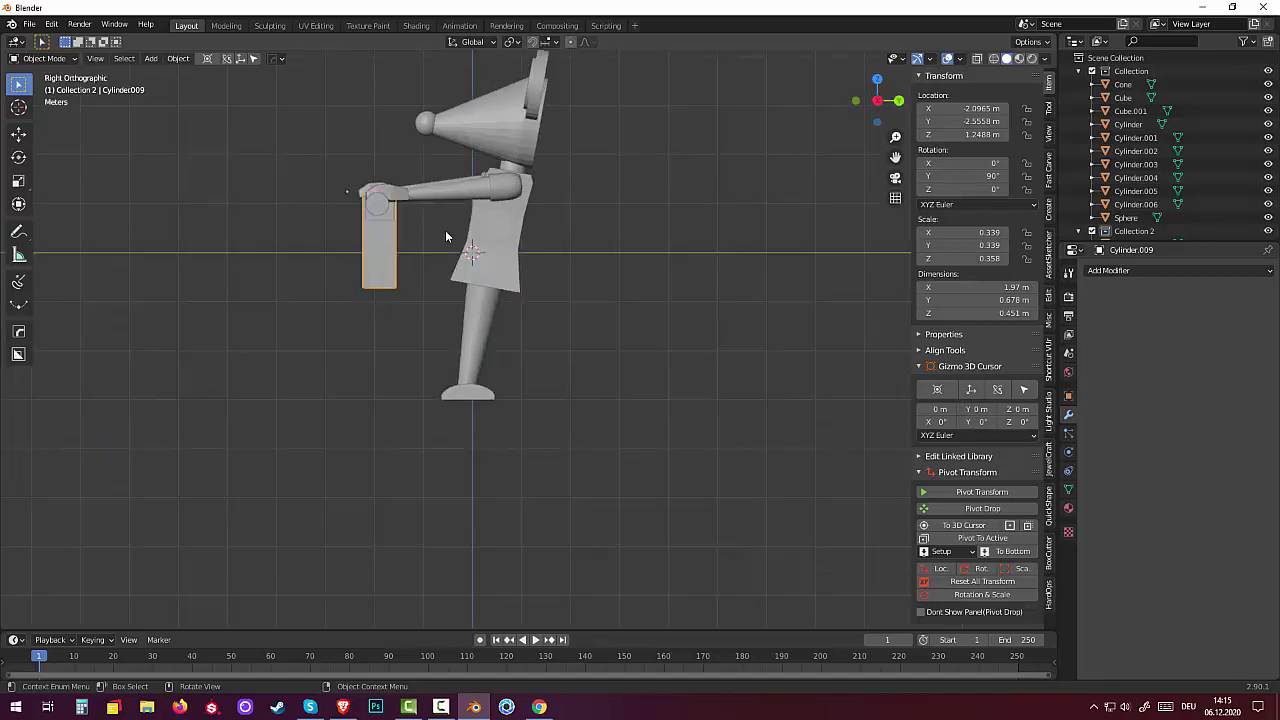
key("KP_1")
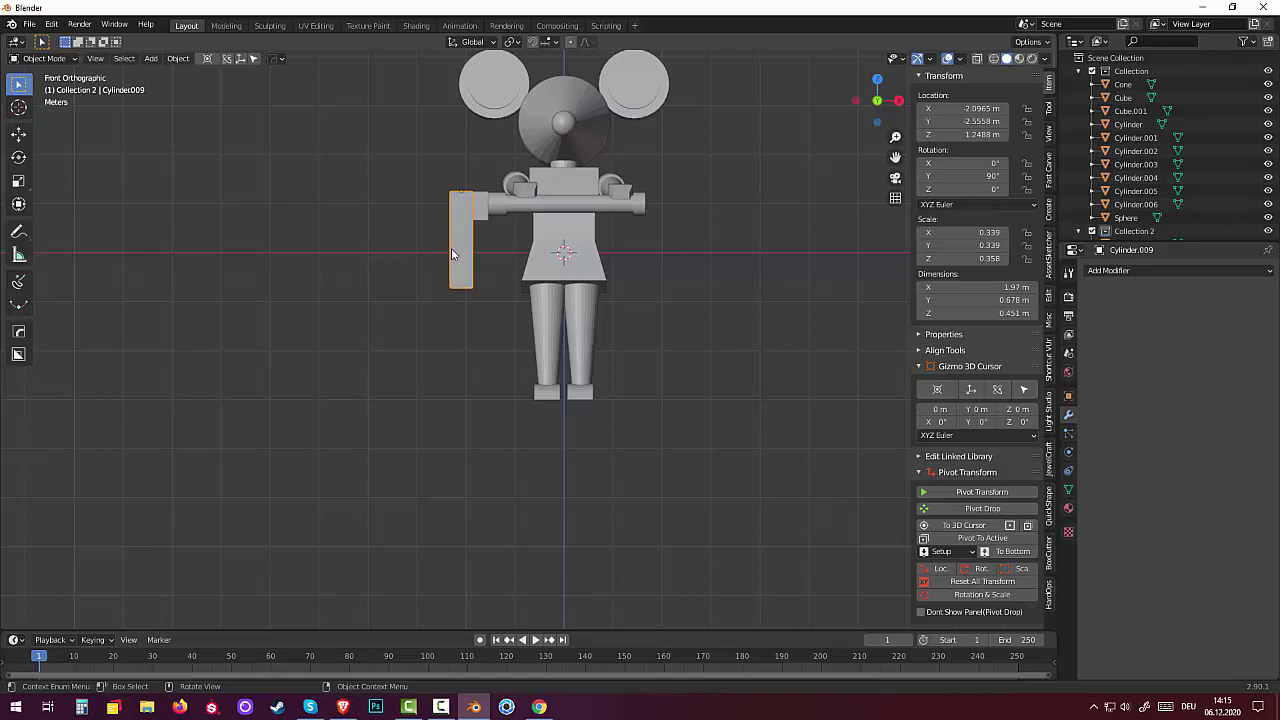
key("g")
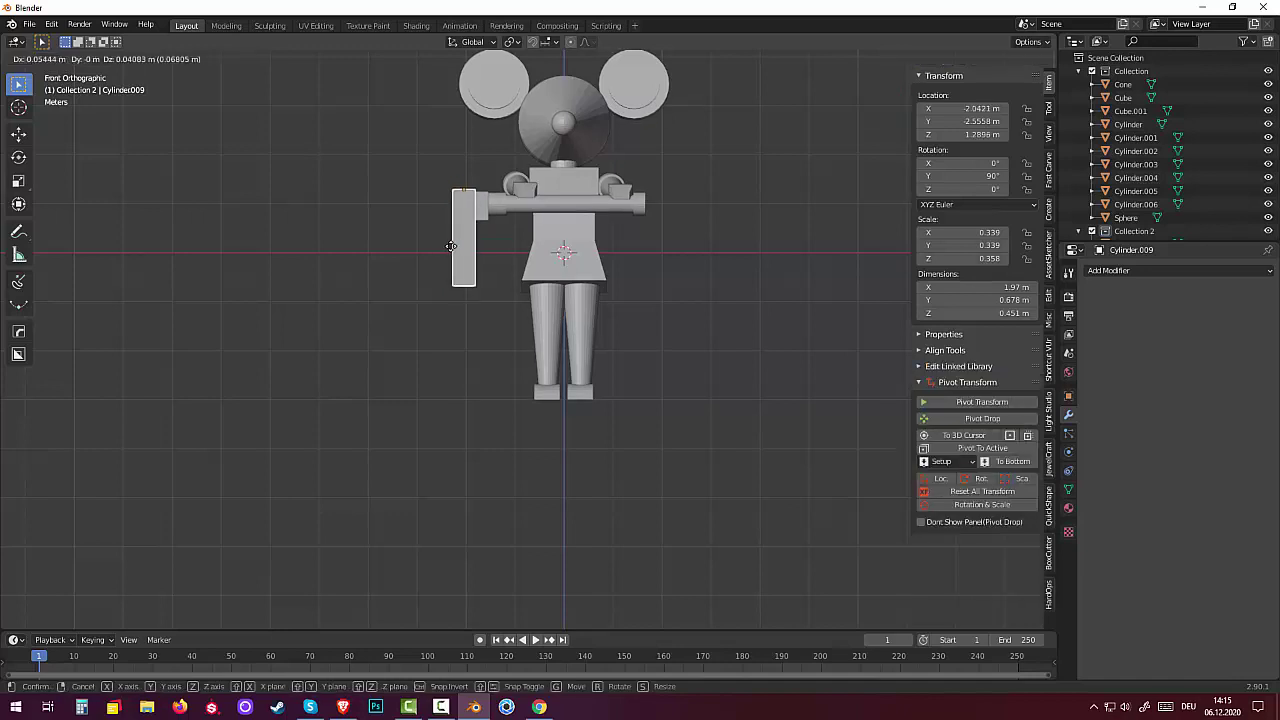
left_click(449, 244)
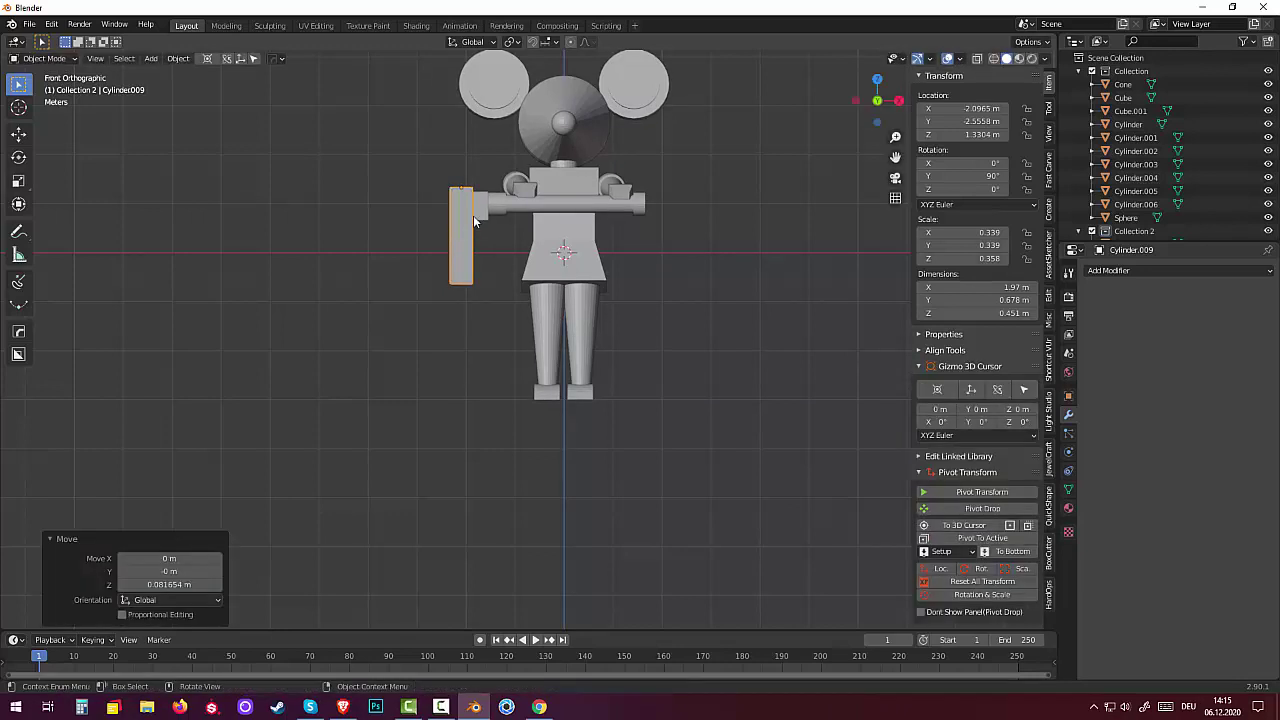
Step: Duplicate the small bar-end block as Cylinder.010 near the slab's base and compare with the reference
left_click(480, 210)
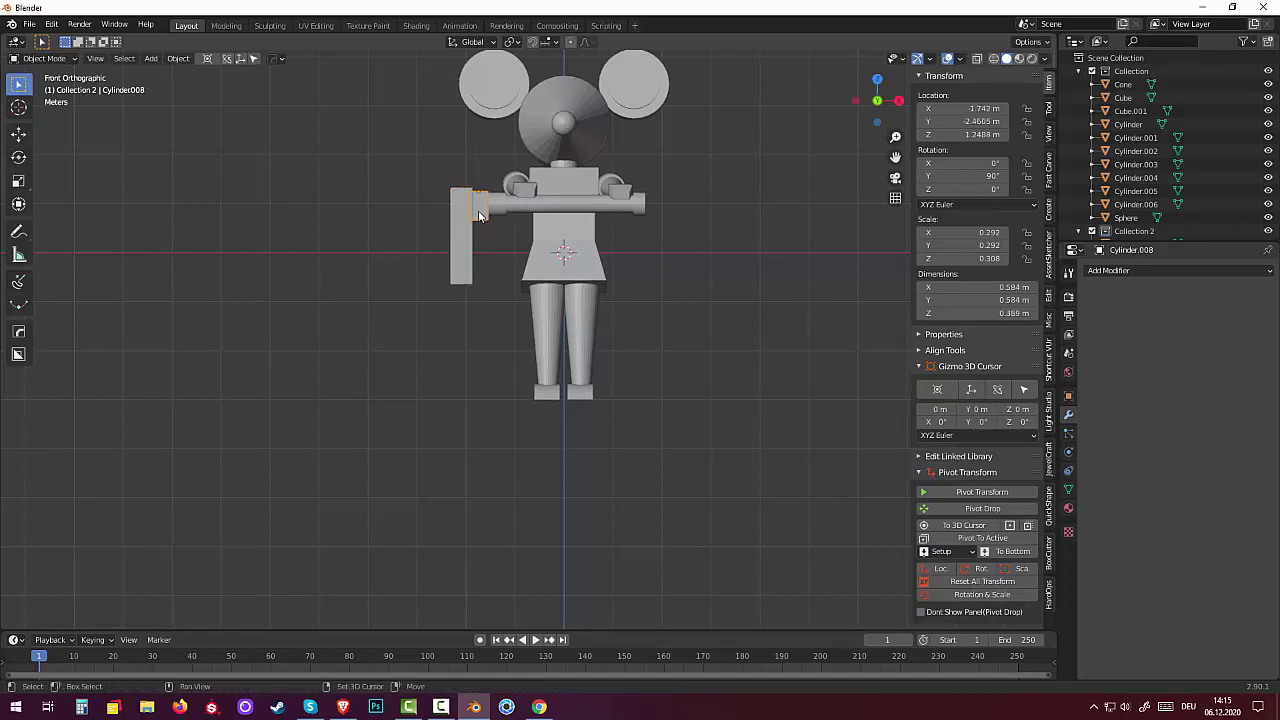
key("shift+d")
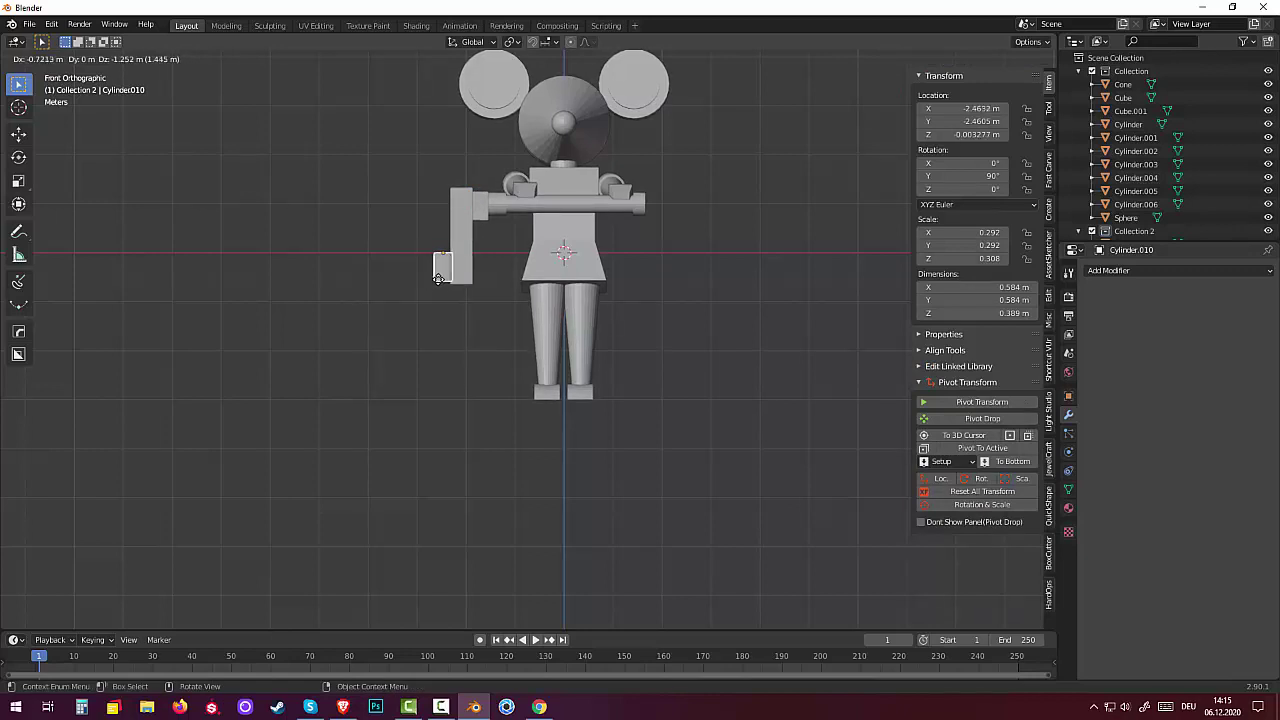
left_click(438, 278)
mouse_move(438, 278)
middle_mouse_down()
mouse_move(535, 341)
mouse_move(620, 299)
mouse_move(467, 323)
mouse_move(466, 306)
mouse_move(423, 306)
mouse_move(397, 323)
mouse_move(397, 308)
mouse_move(357, 306)
mouse_move(556, 307)
middle_mouse_up()
left_click(540, 707)
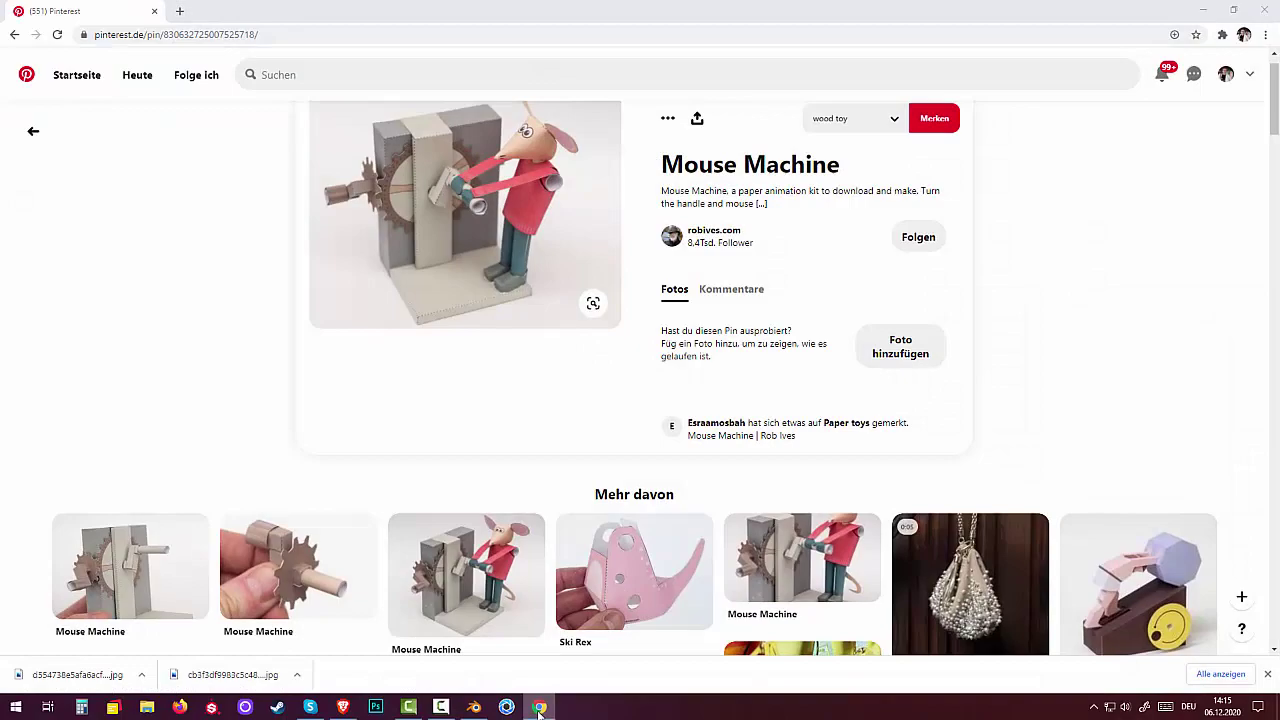
left_click(538, 707)
Step: Select the tall slab and begin scaling it along Z
mouse_move(640, 440)
middle_mouse_down()
mouse_move(557, 445)
mouse_move(450, 233)
middle_mouse_up()
left_click(450, 233)
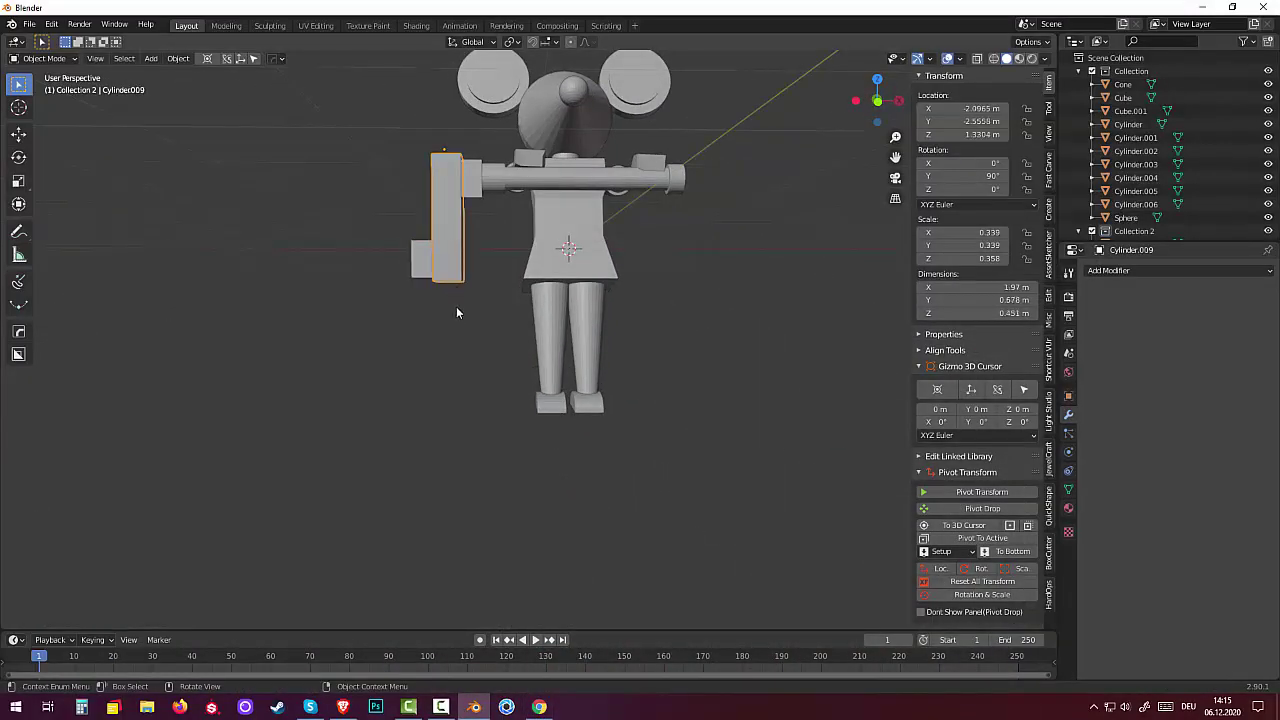
mouse_move(456, 306)
middle_mouse_down()
mouse_move(439, 265)
mouse_move(451, 251)
middle_mouse_up()
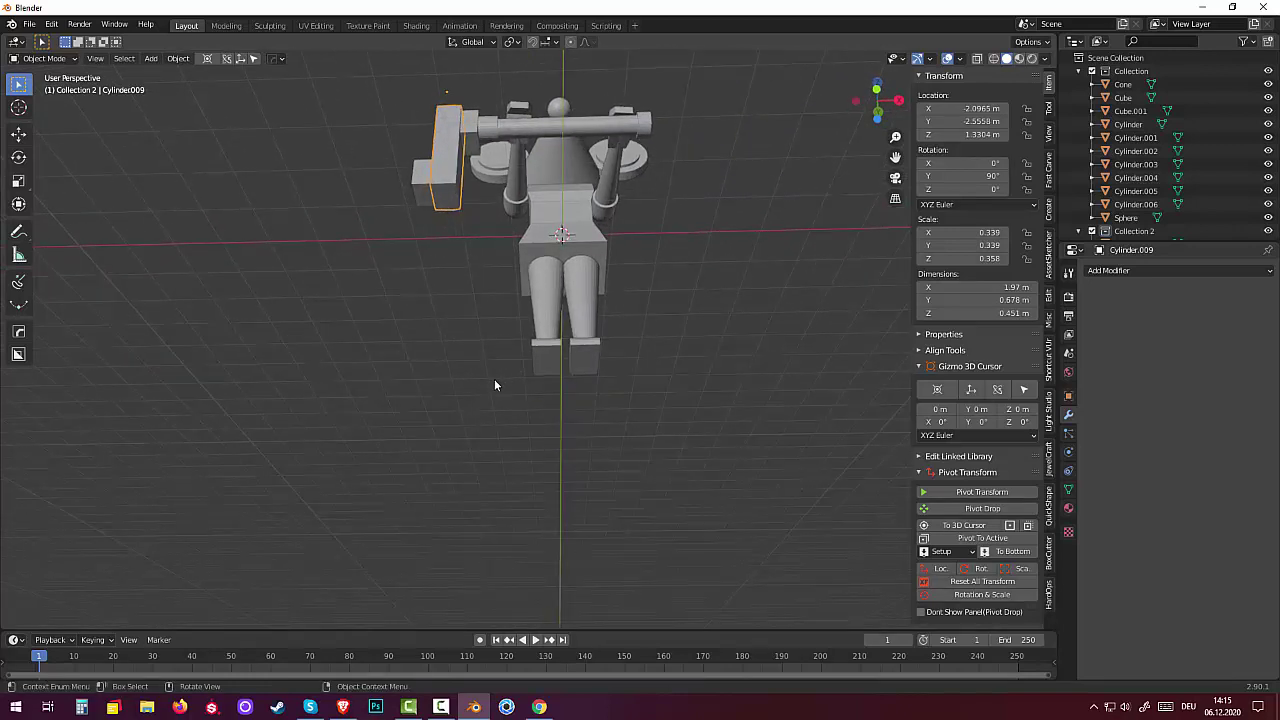
key("s")
key("z")
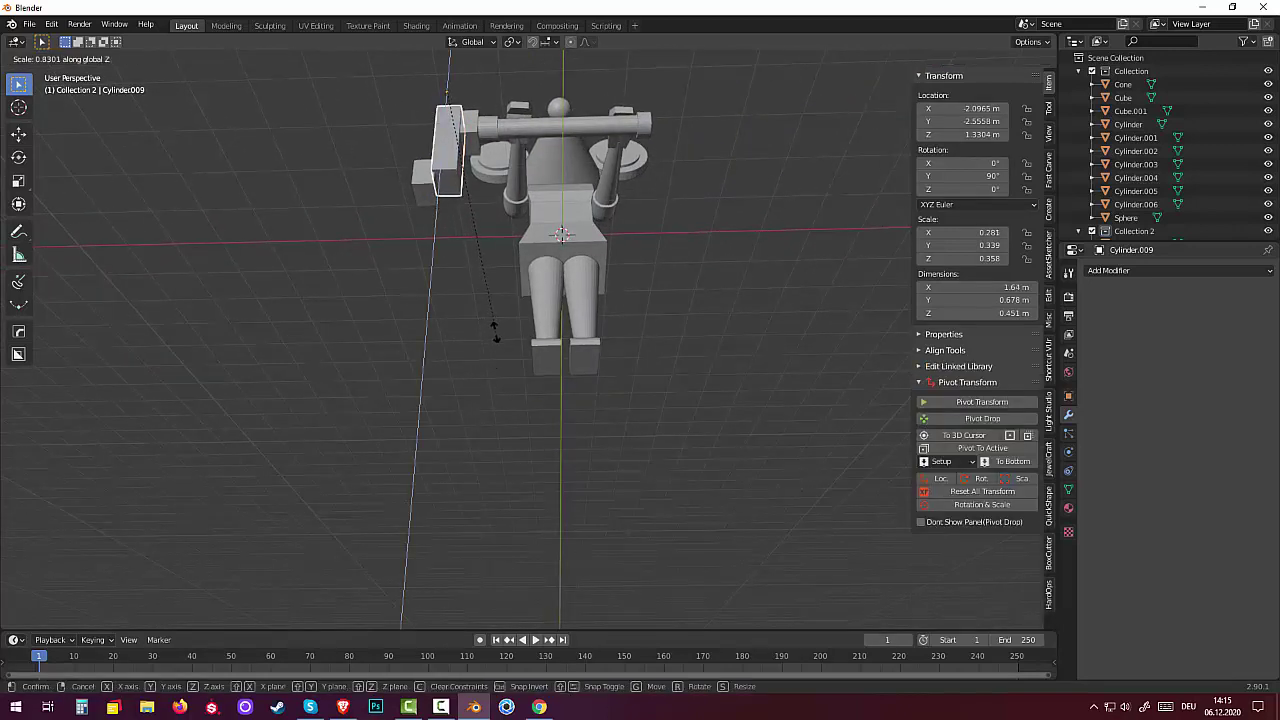
Step: Shorten the slab and raise Cylinder.010 about 0.3 m along Z to 0.2977 m
left_click(495, 340)
mouse_move(495, 340)
middle_mouse_down()
mouse_move(530, 275)
mouse_move(575, 327)
mouse_move(549, 313)
middle_mouse_up()
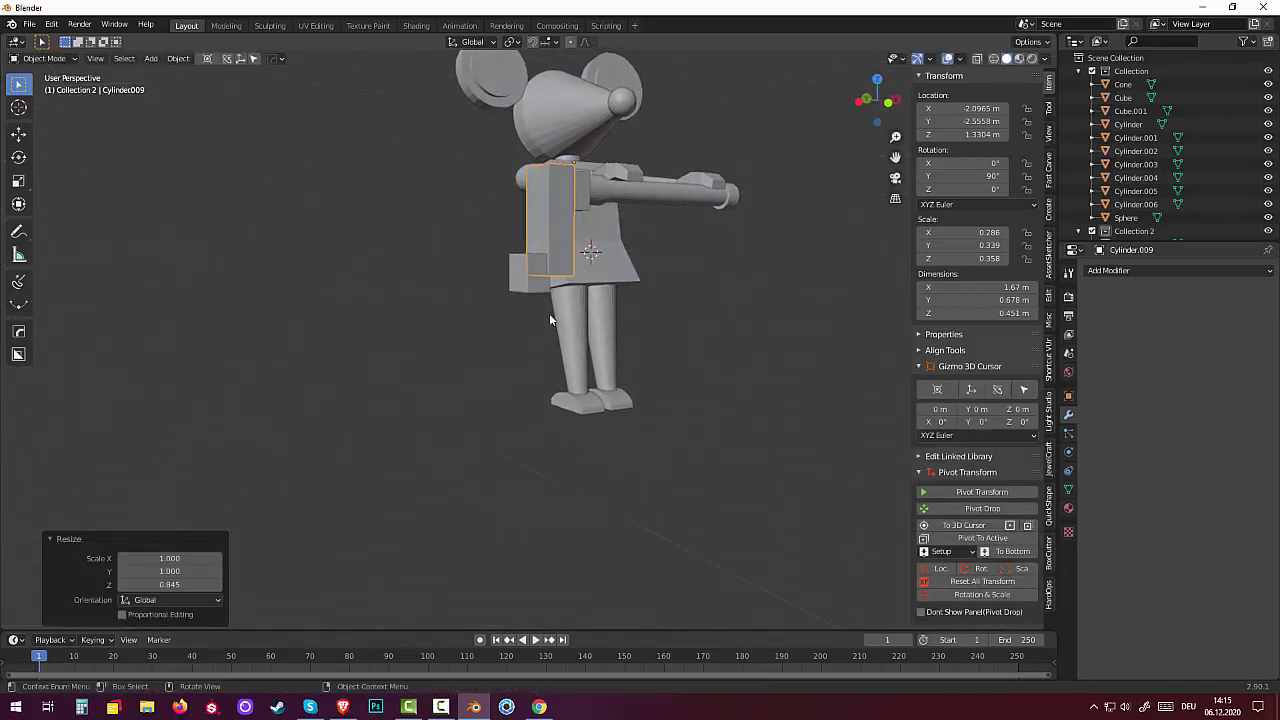
left_click(533, 287)
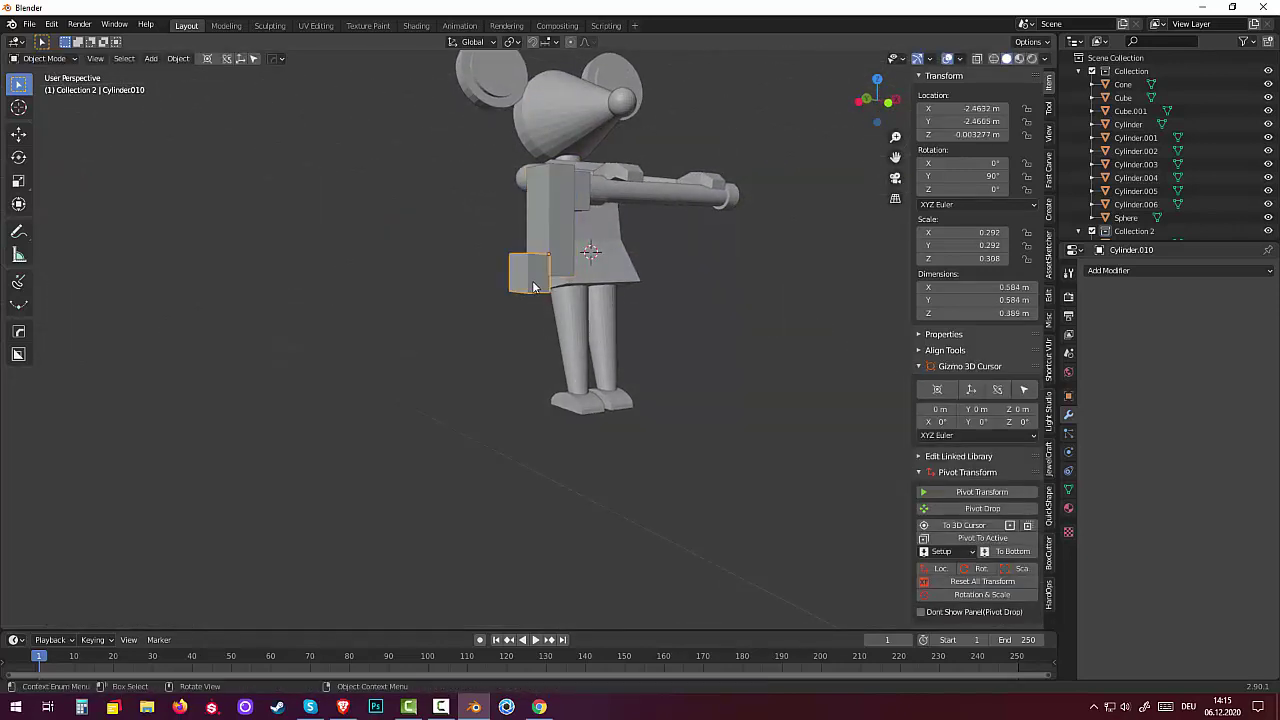
key("g")
key("z")
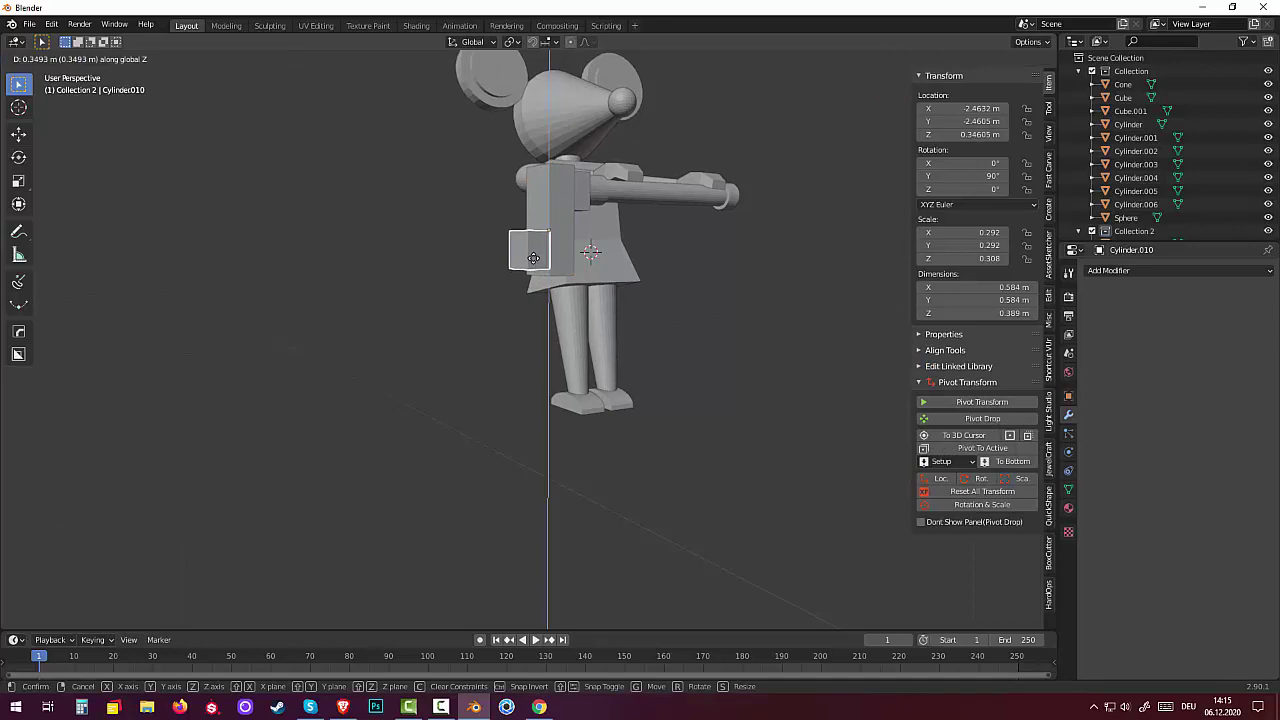
left_click(533, 252)
middle_click_drag(533, 252, 675, 286)
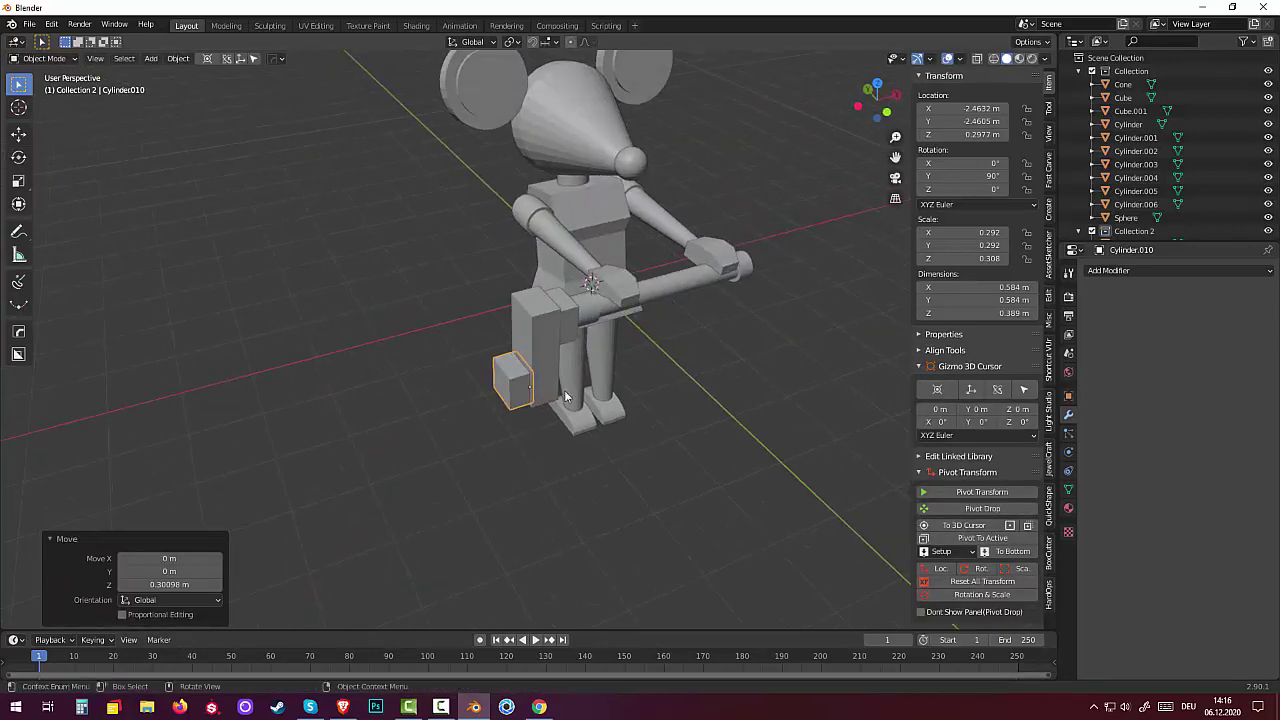
Step: Select the small lower block together with the bar-end block
left_click(500, 388)
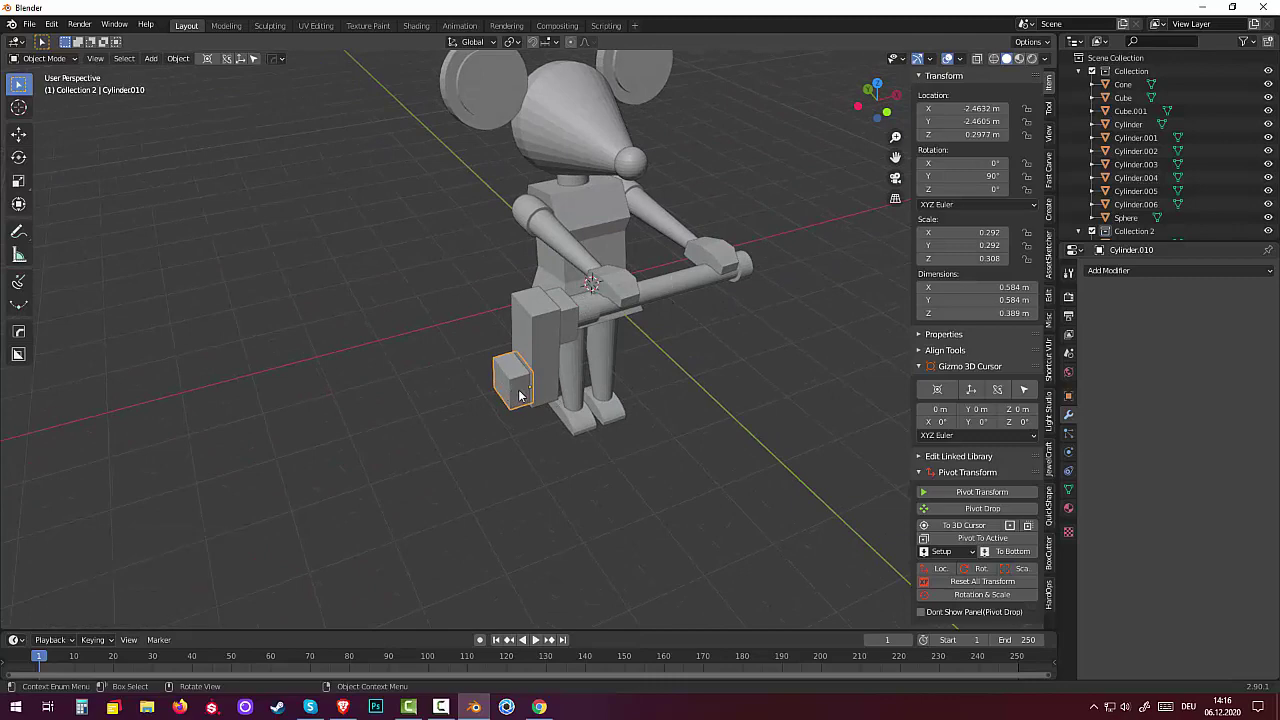
left_click(540, 375)
middle_click_drag(540, 390, 608, 344)
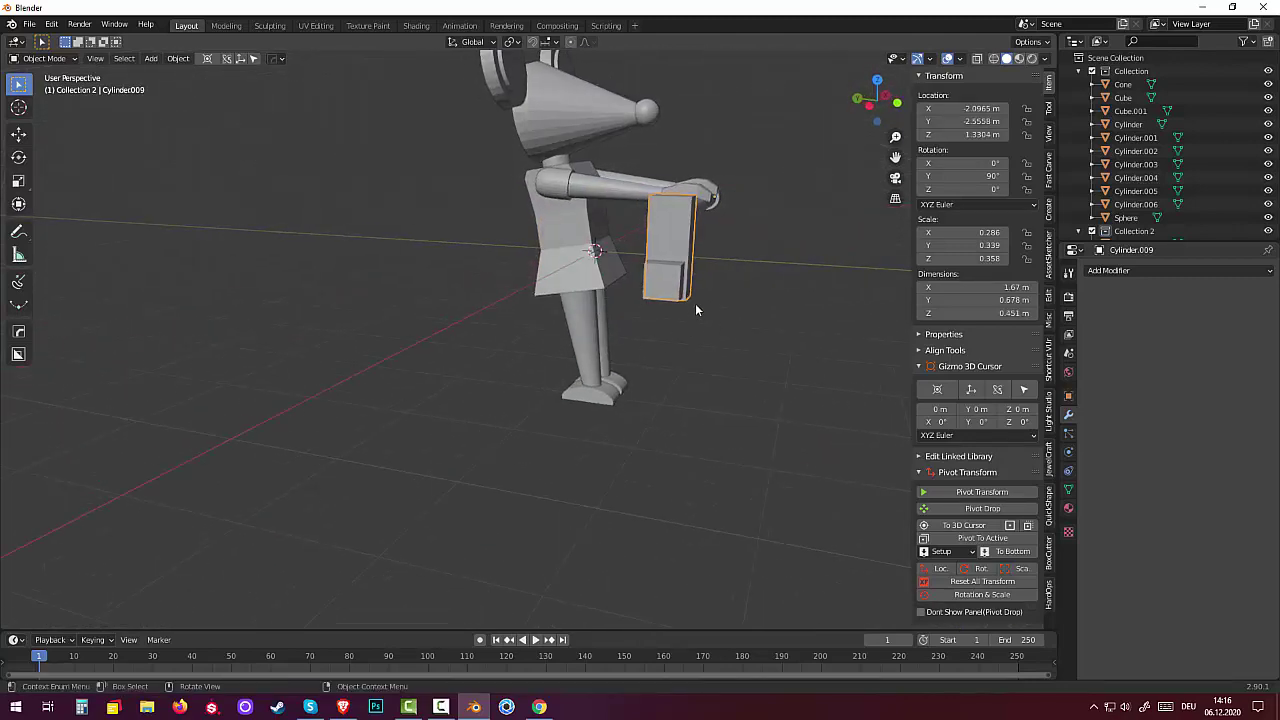
left_click(672, 284)
mouse_move(672, 284)
middle_mouse_down()
mouse_move(678, 364)
mouse_move(615, 412)
mouse_move(630, 423)
middle_mouse_up()
left_click(590, 428, "shift")
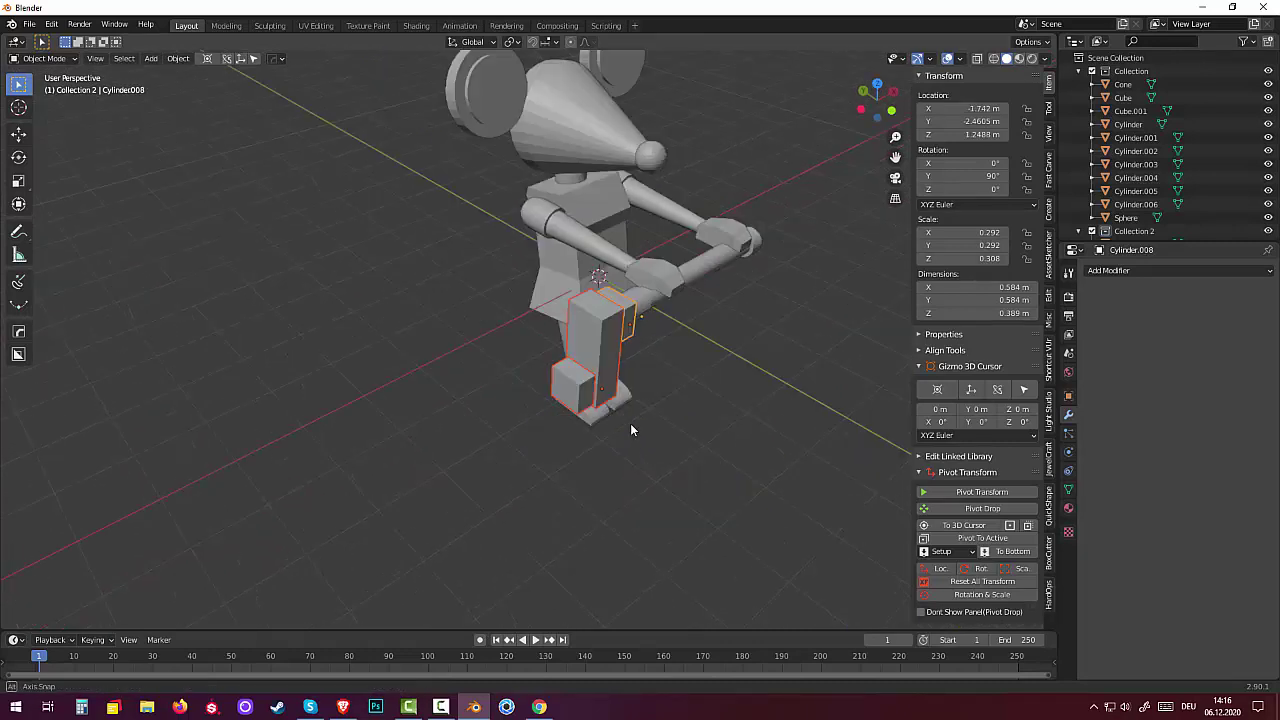
Step: Set the pieces' origins to their geometry and tilt them together by 36.5°
left_click(178, 58)
mouse_move(199, 87)
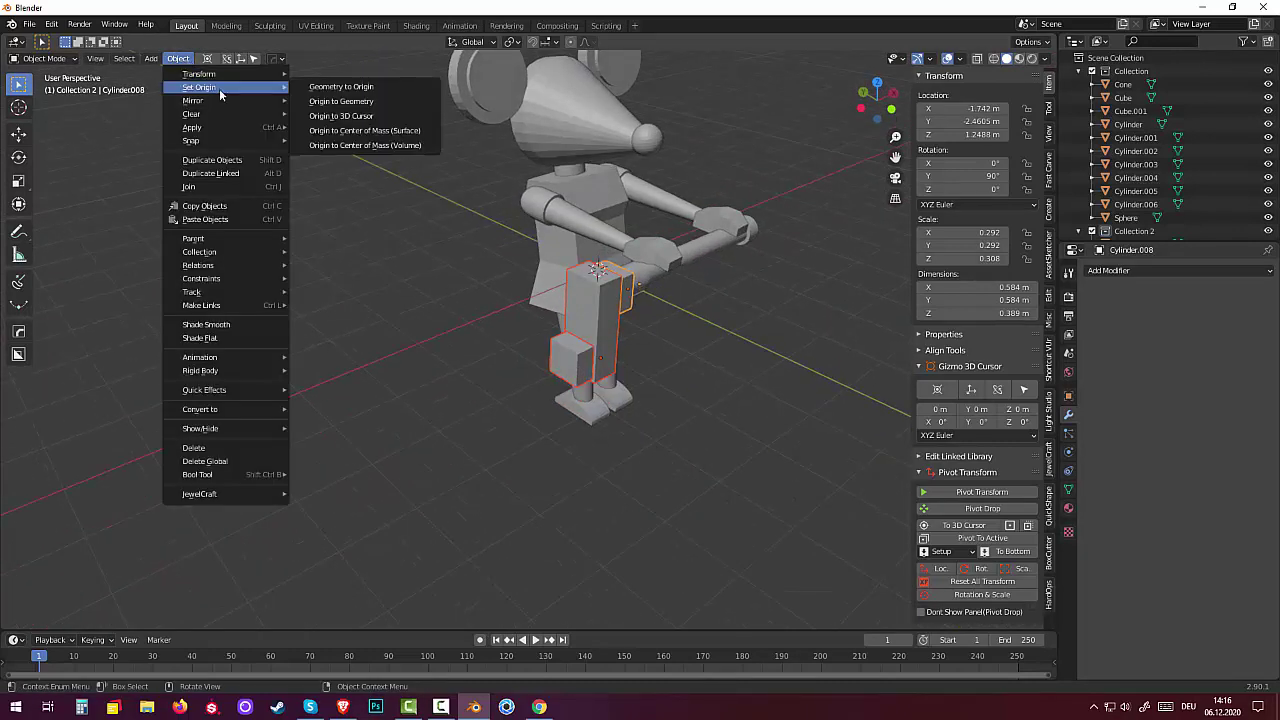
left_click(368, 104)
middle_click_drag(628, 406, 691, 387)
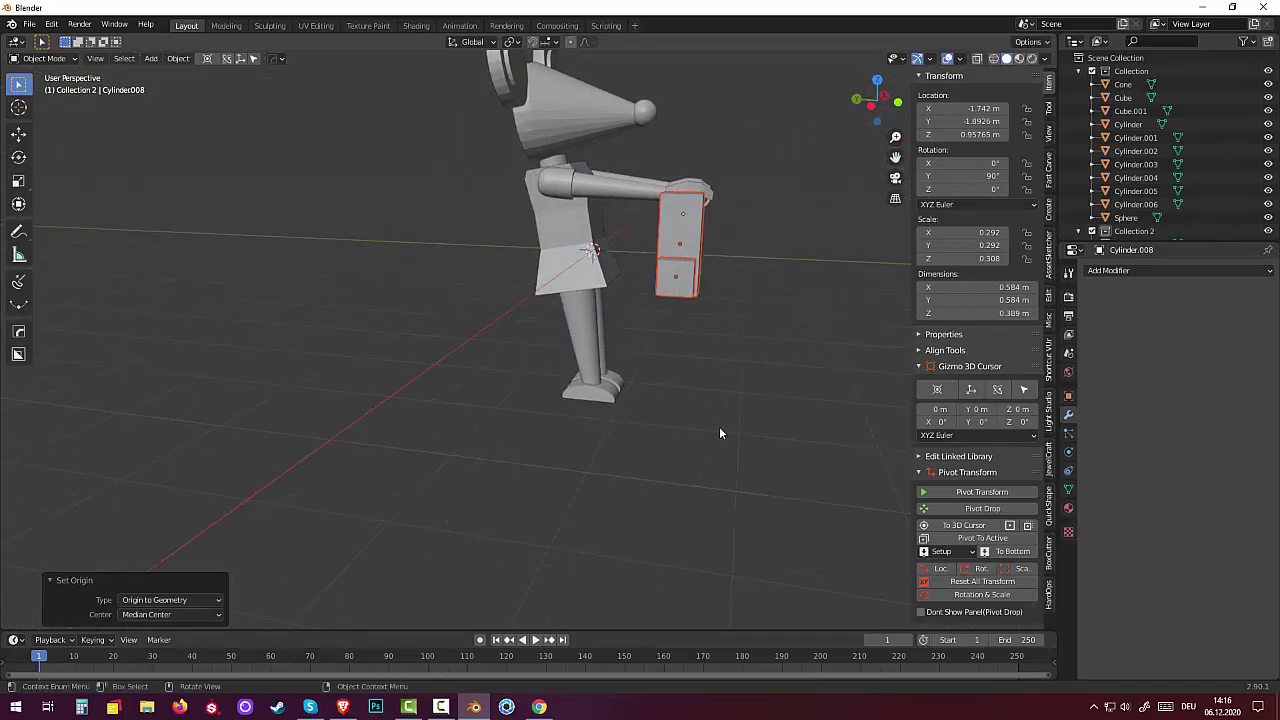
key("r")
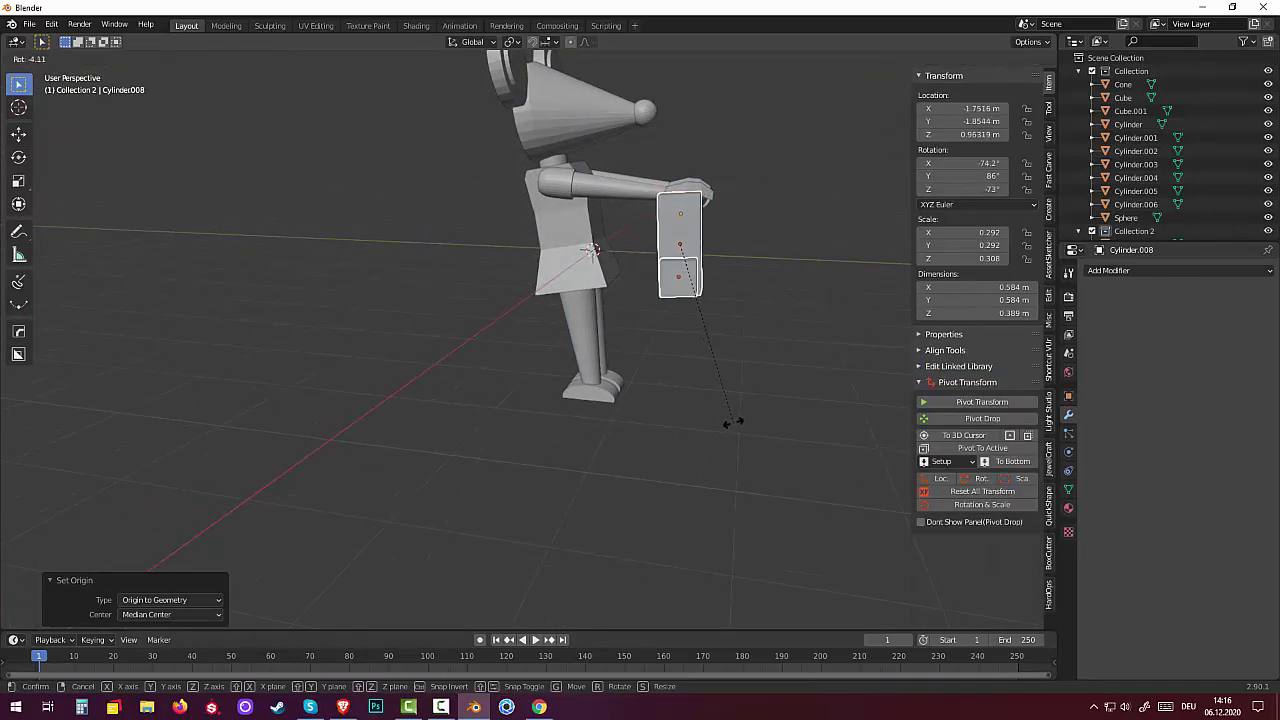
left_click(806, 354)
mouse_move(806, 354)
middle_mouse_down()
mouse_move(733, 370)
mouse_move(630, 364)
mouse_move(553, 390)
mouse_move(531, 343)
middle_mouse_up()
Step: In the right view, move the tilted pieces to the bar end, Cylinder.008 at Y -1.9743, Z 0.9934 m
key("KP_3")
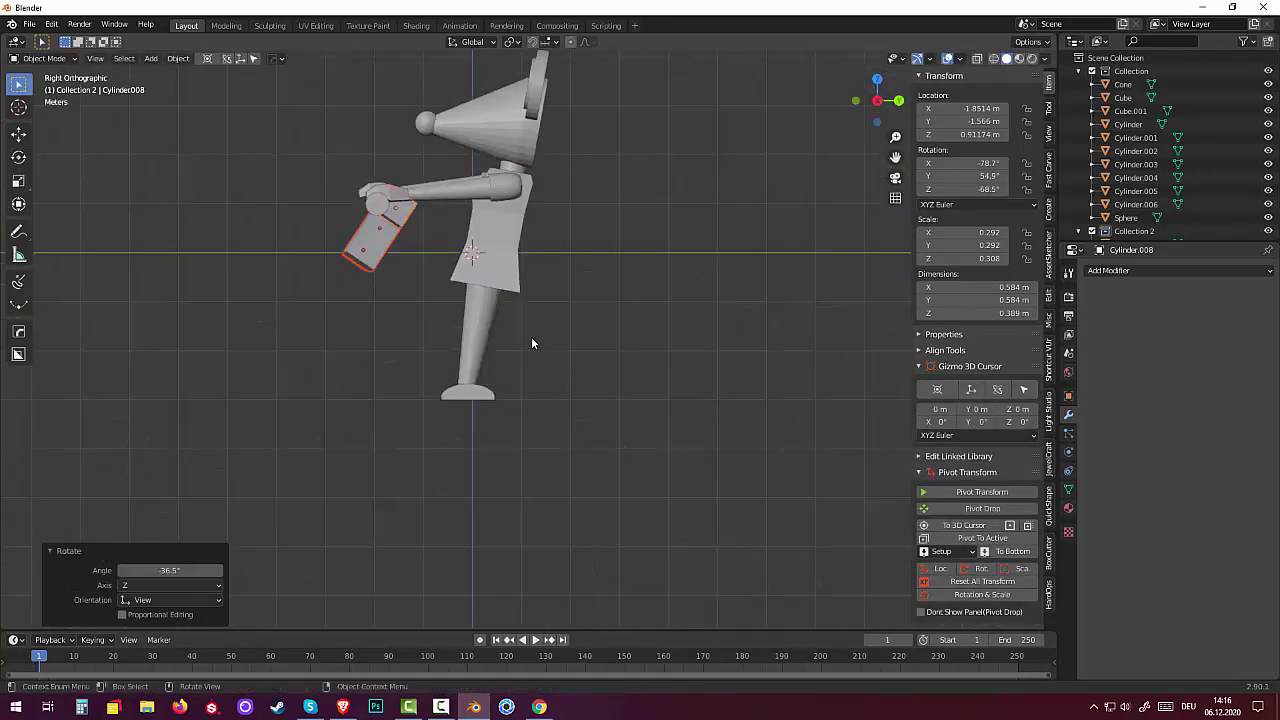
key("g")
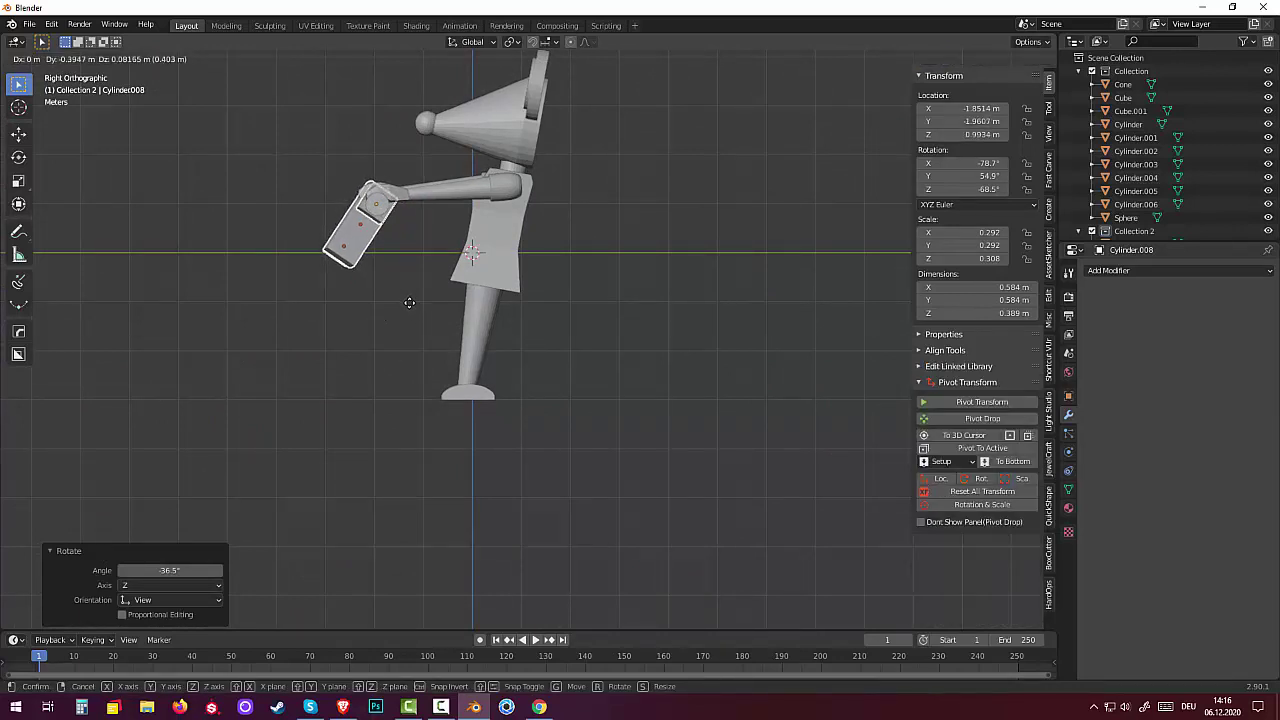
left_click(405, 313)
mouse_move(409, 360)
middle_mouse_down()
mouse_move(544, 367)
mouse_move(601, 392)
mouse_move(582, 400)
middle_mouse_up()
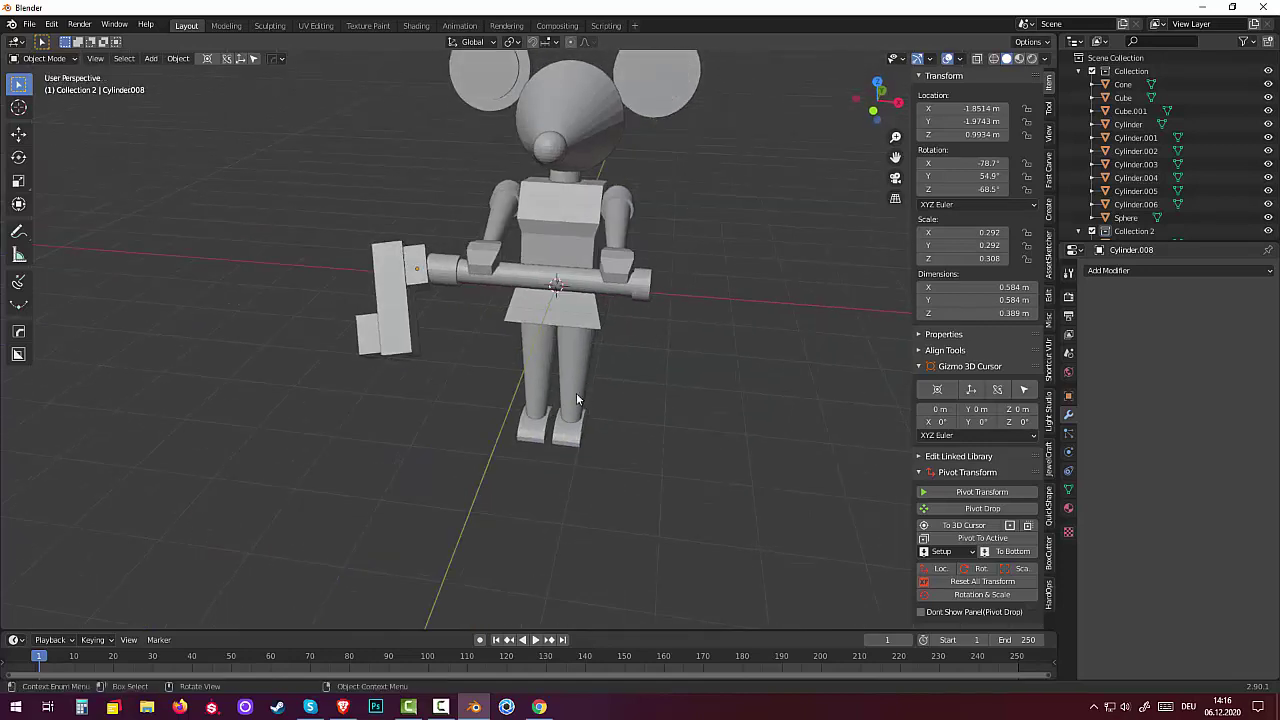
Step: Undo the previous tilt, then rotate the block piece 30° and move it to the mouse's hand
key("ctrl+z")
key("ctrl+z")
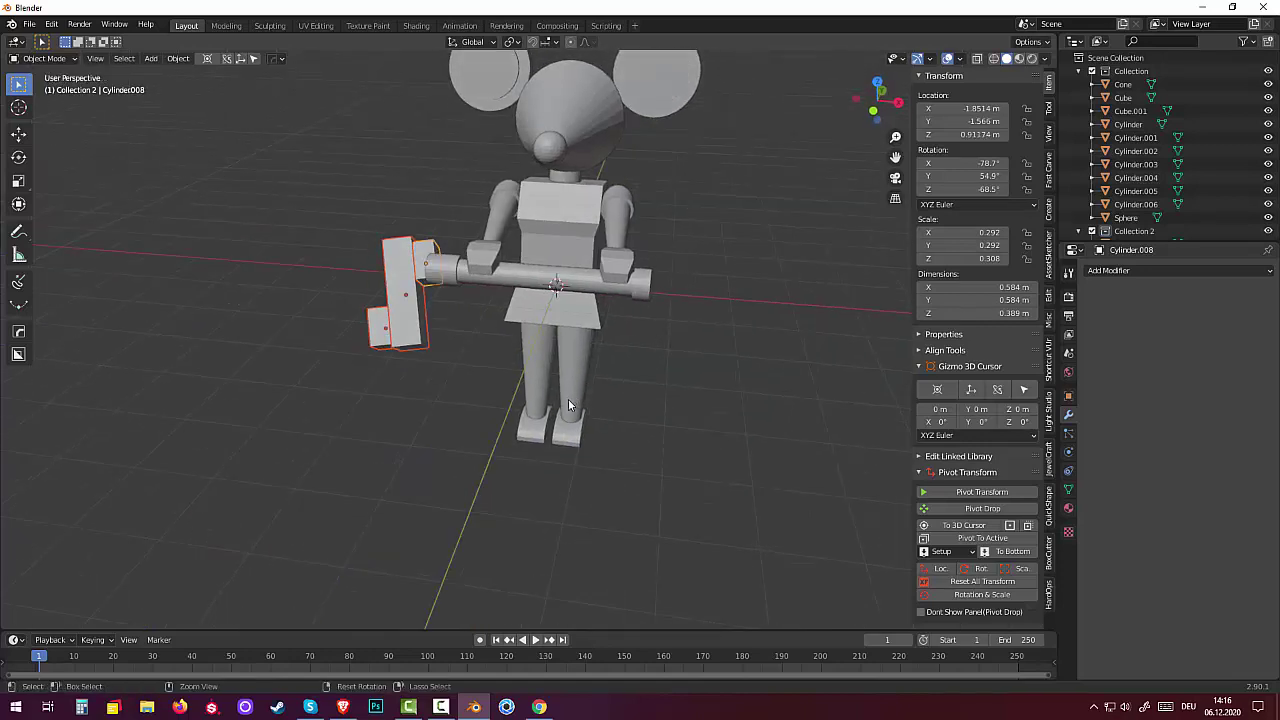
key("ctrl+z")
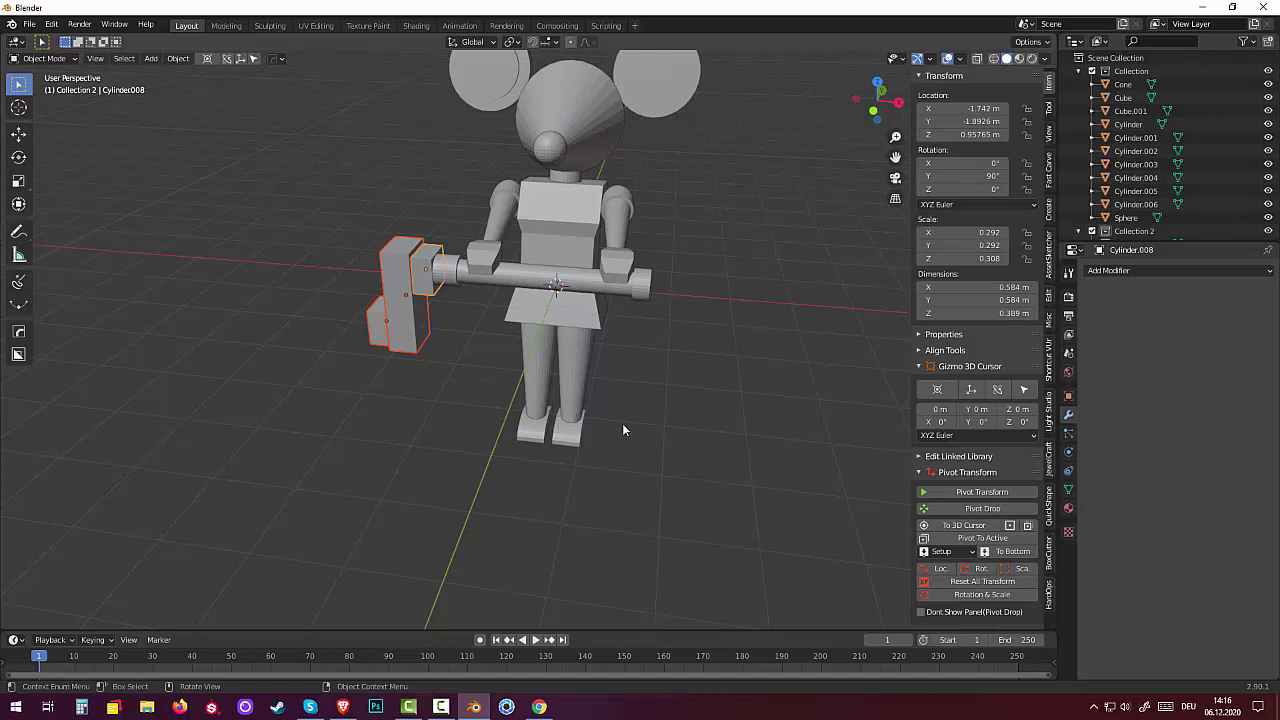
key("KP_5")
key("KP_3")
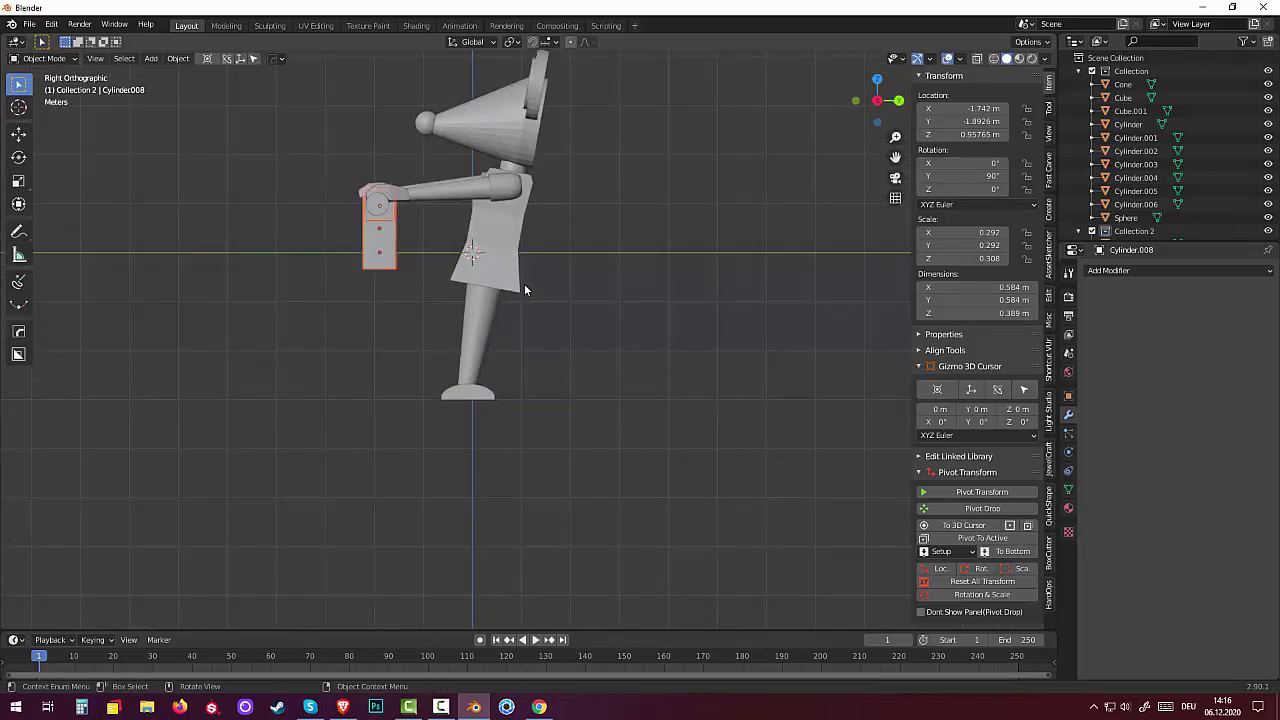
key("r")
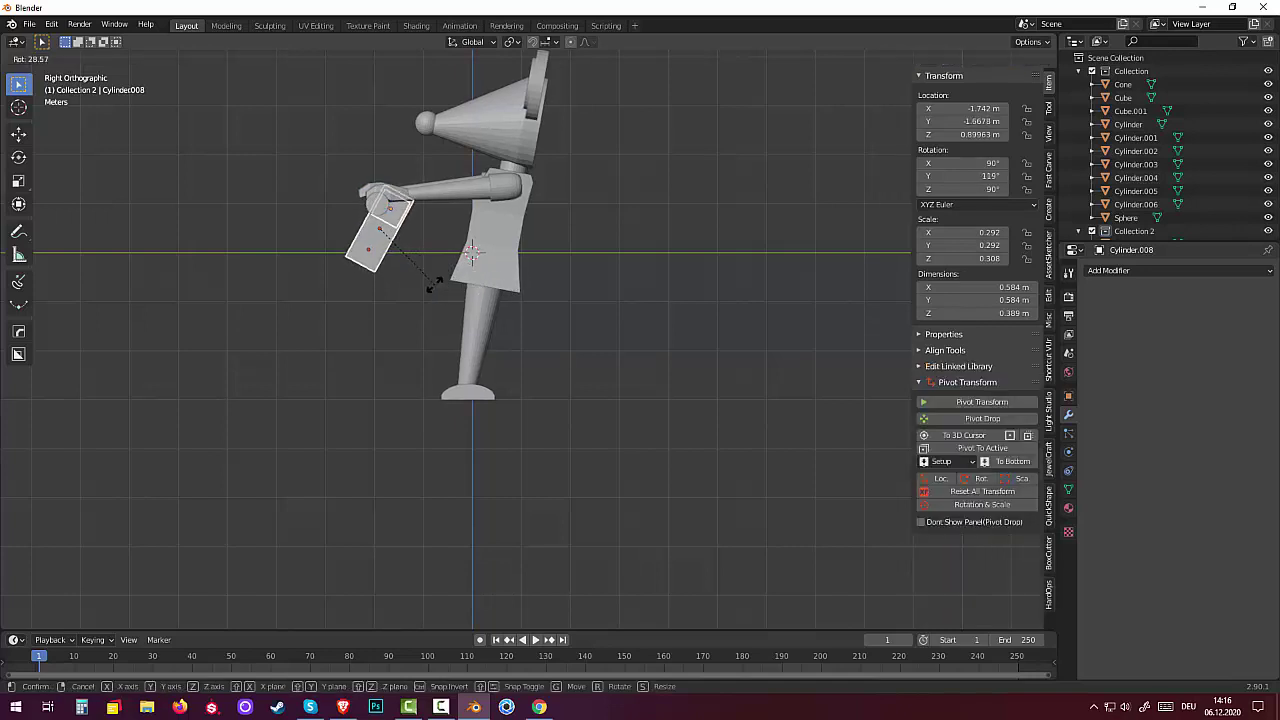
left_click(432, 290)
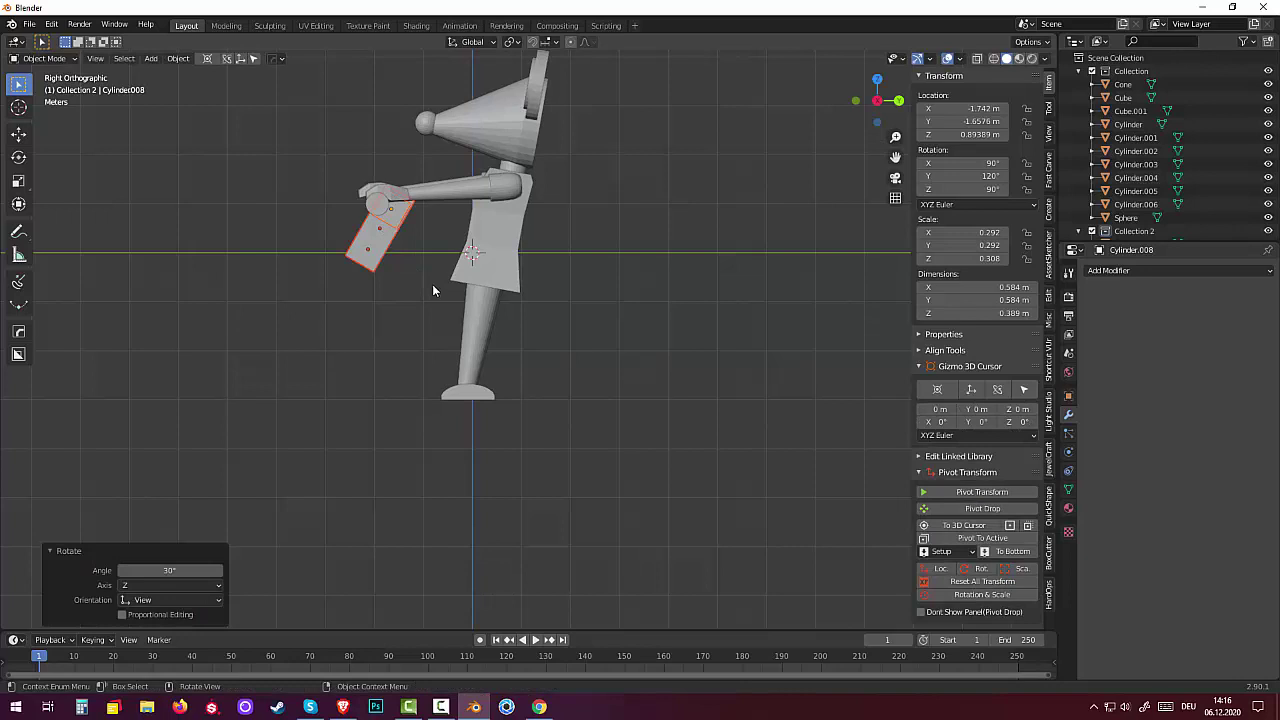
key("g")
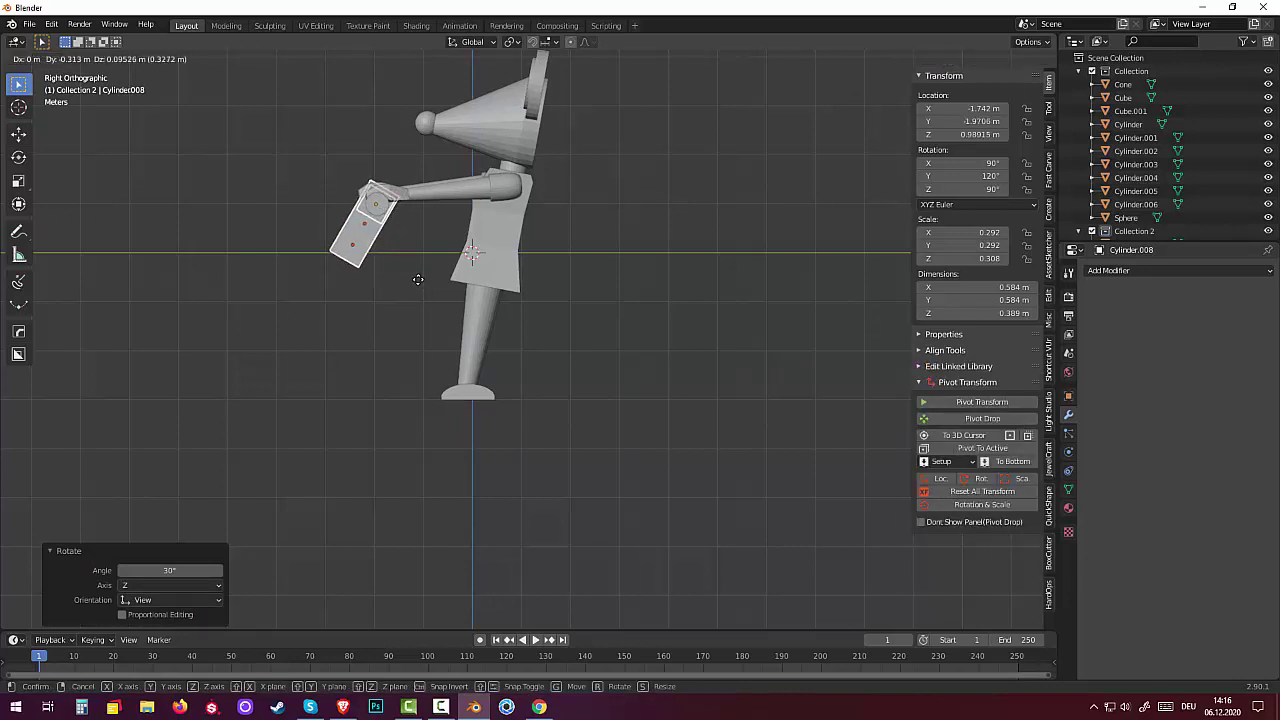
left_click(418, 279)
Step: Select the larger block Cylinder.009 and compare with the Mouse Machine reference
mouse_move(432, 289)
middle_mouse_down()
mouse_move(574, 361)
mouse_move(749, 391)
mouse_move(686, 366)
mouse_move(615, 397)
mouse_move(576, 362)
mouse_move(694, 403)
mouse_move(766, 374)
mouse_move(646, 374)
mouse_move(338, 620)
middle_mouse_up()
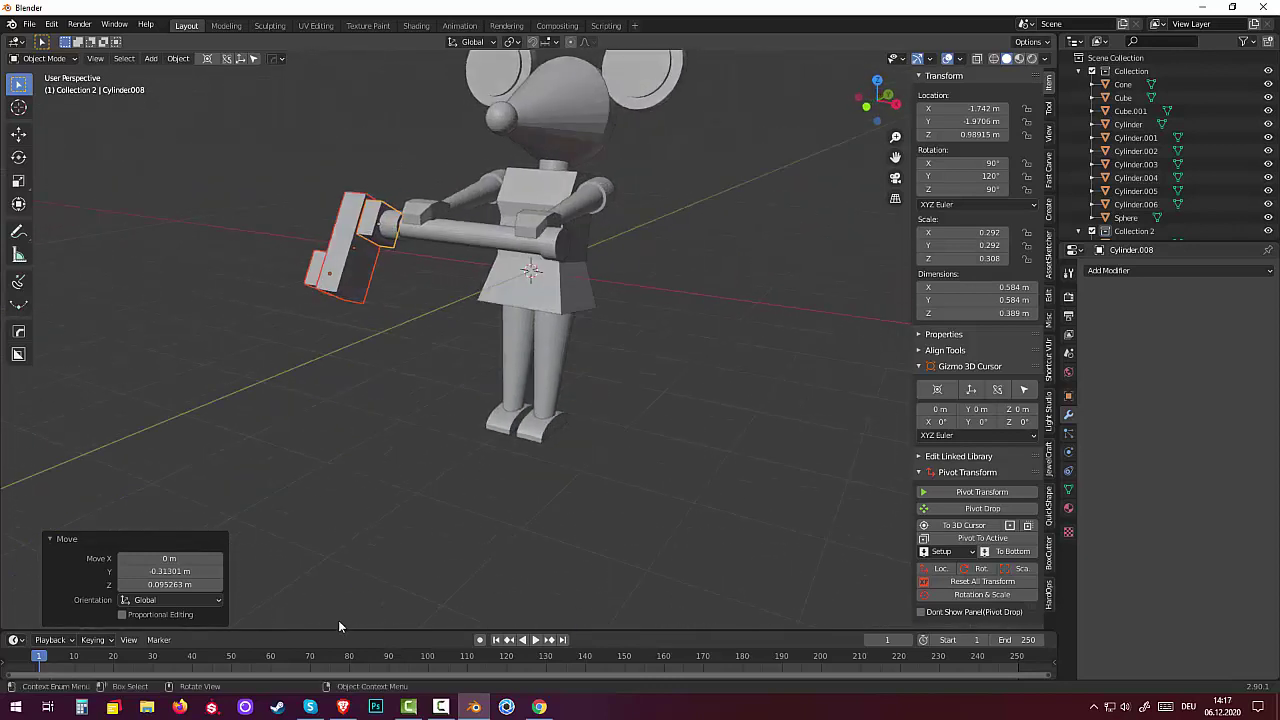
left_click(349, 275)
mouse_move(352, 300)
middle_mouse_down()
mouse_move(355, 316)
mouse_move(319, 308)
mouse_move(341, 330)
middle_mouse_up()
left_click(539, 707)
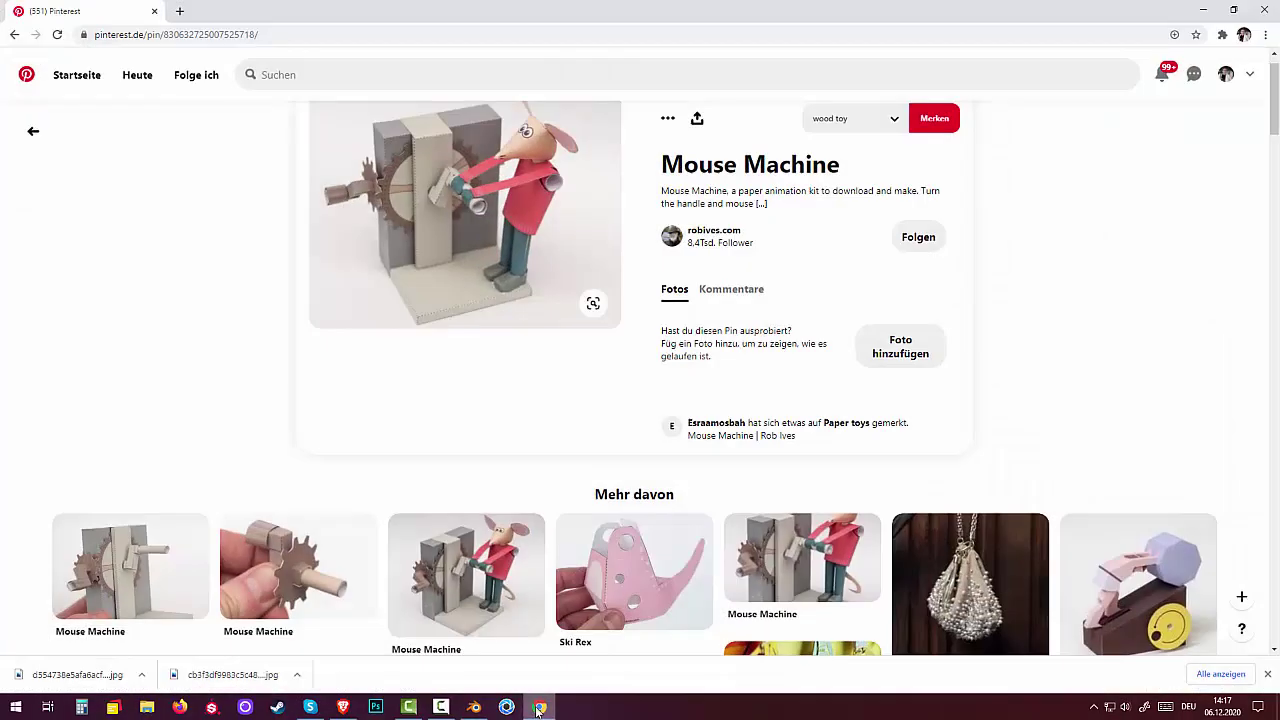
Step: Back in Blender, clear the selection with Alt+A and bring up the Shift+A Add menu
key("alt+Tab")
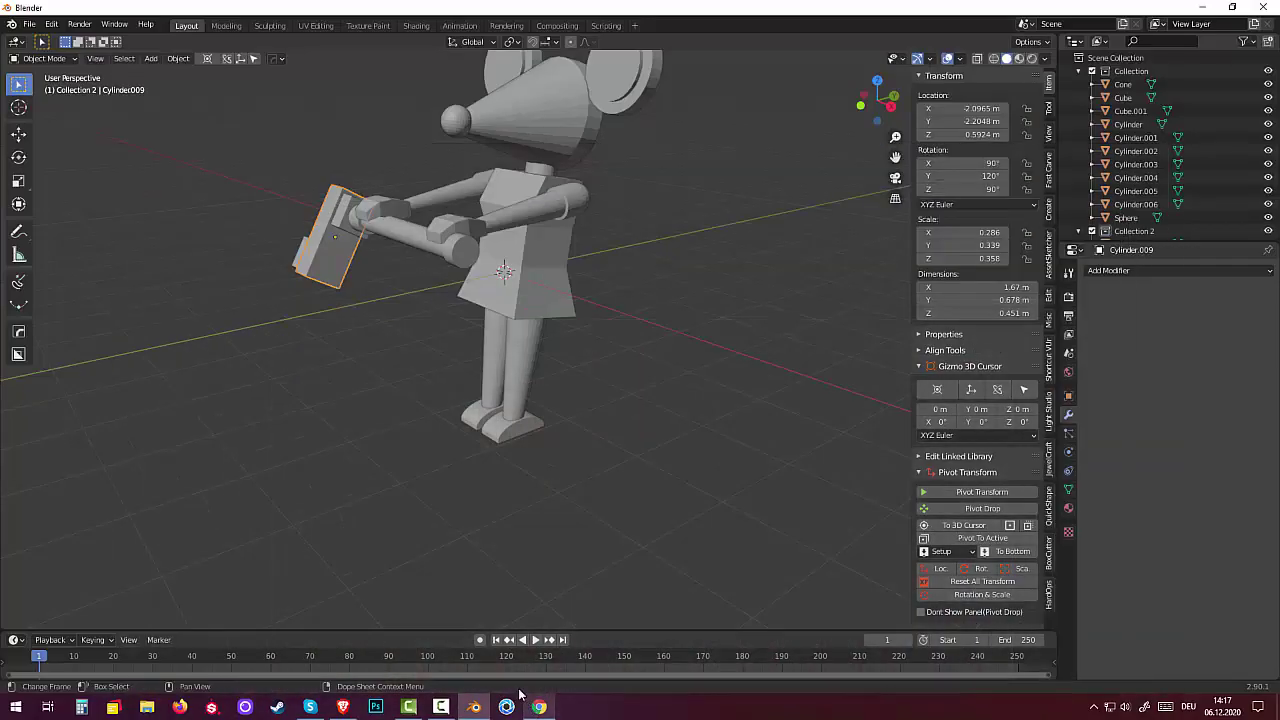
mouse_move(372, 377)
middle_mouse_down()
mouse_move(314, 306)
mouse_move(522, 351)
middle_mouse_up()
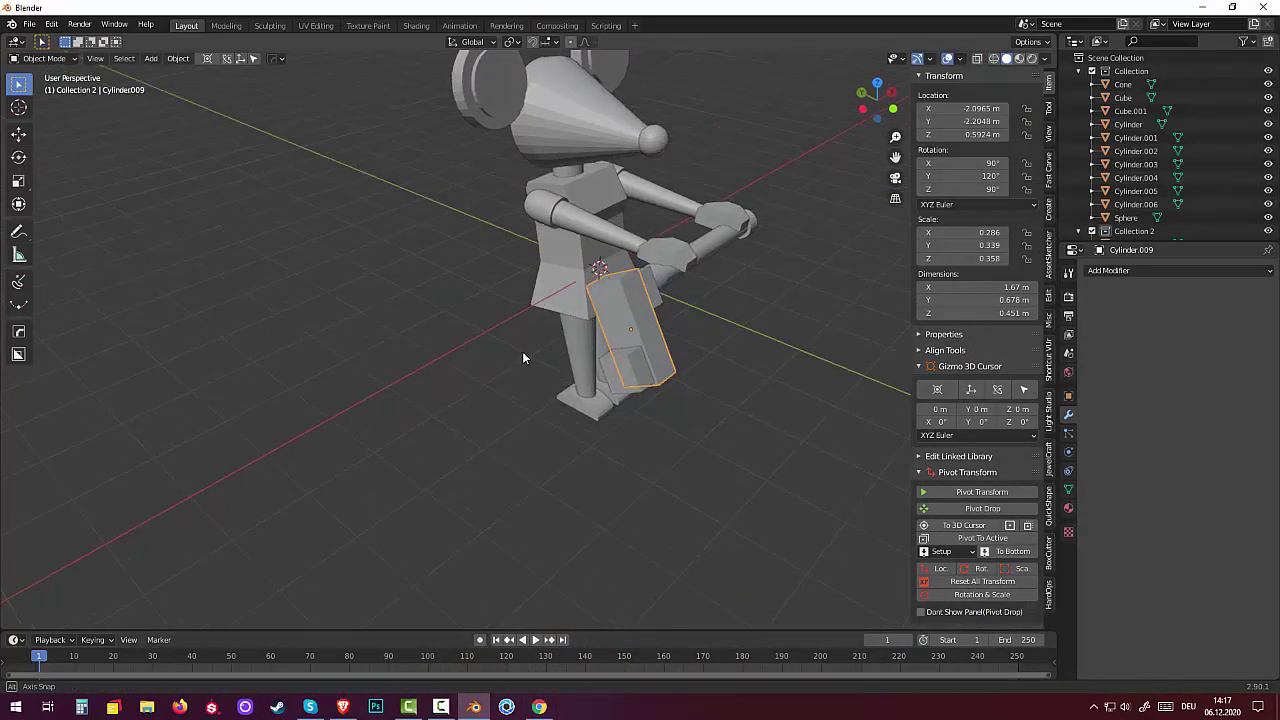
mouse_move(643, 461)
middle_mouse_down()
mouse_move(658, 418)
mouse_move(686, 432)
middle_mouse_up()
left_click(661, 288)
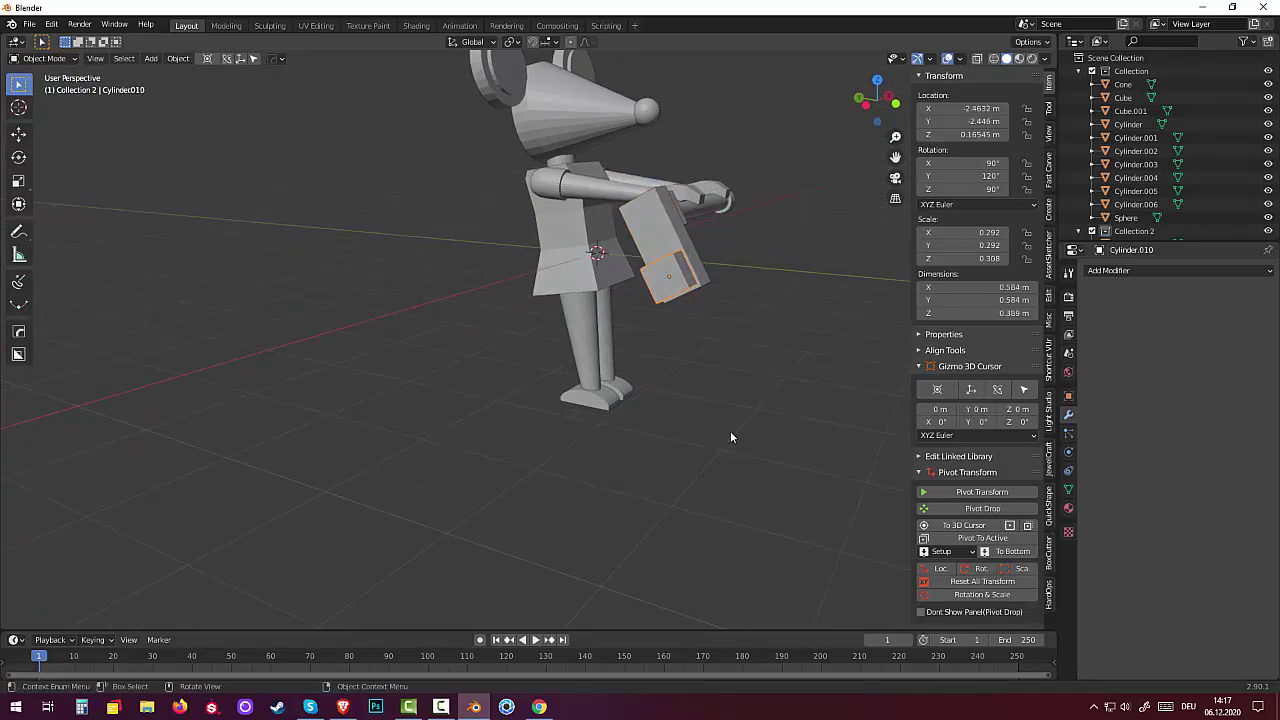
key("alt+a")
key("shift+a")
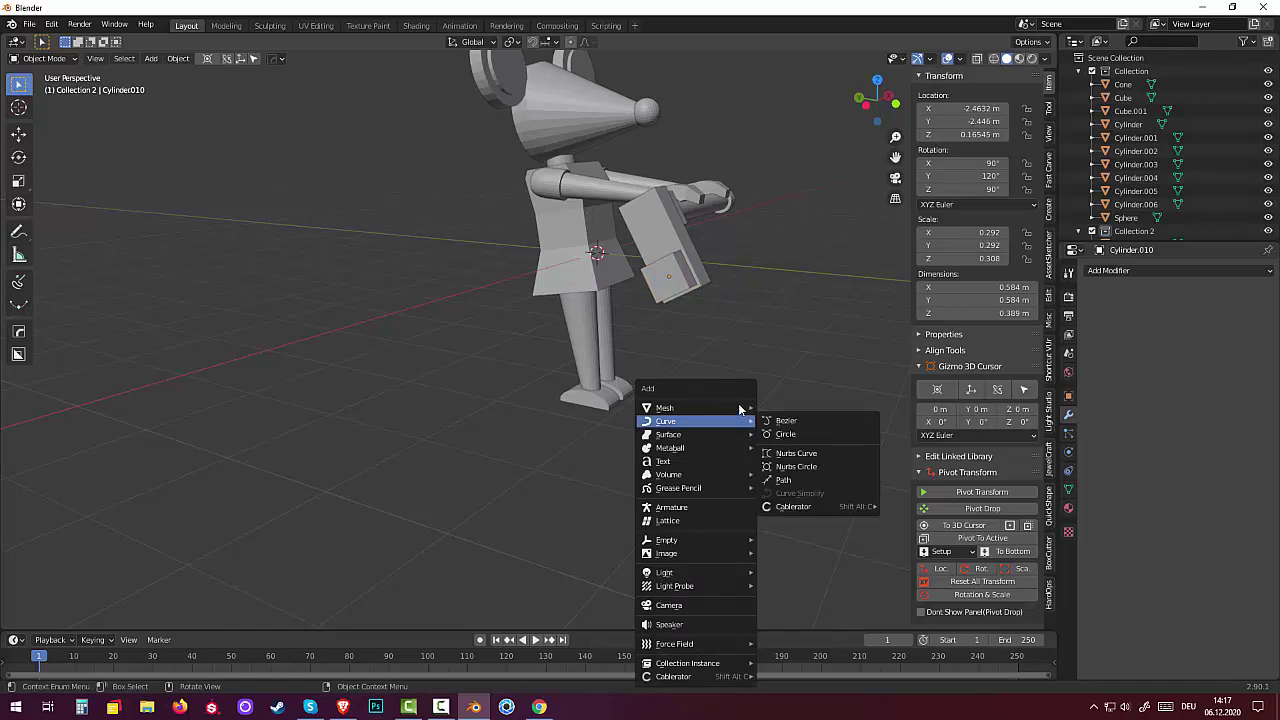
mouse_move(680, 407)
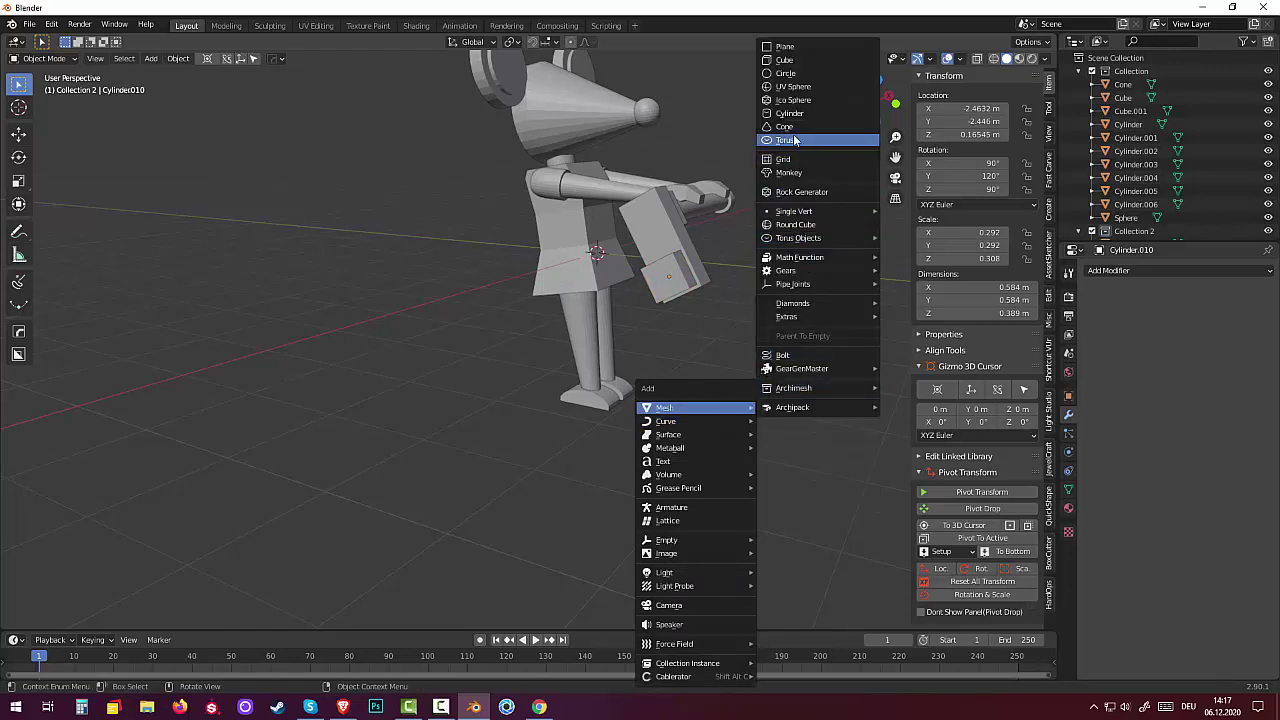
Step: Add a cylinder and lay it flat with a 90° Y rotation
left_click(786, 117)
mouse_move(774, 132)
middle_mouse_down()
mouse_move(728, 293)
mouse_move(690, 284)
mouse_move(650, 349)
middle_mouse_up()
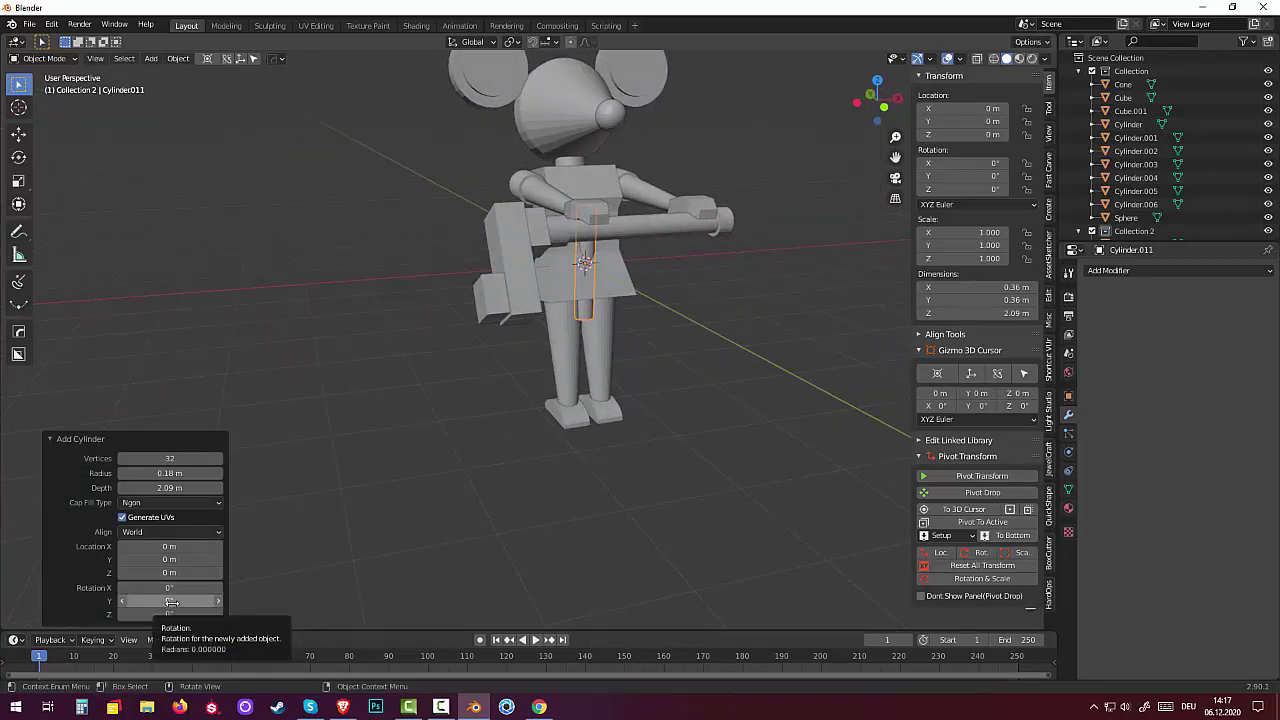
left_click(172, 601)
type("90")
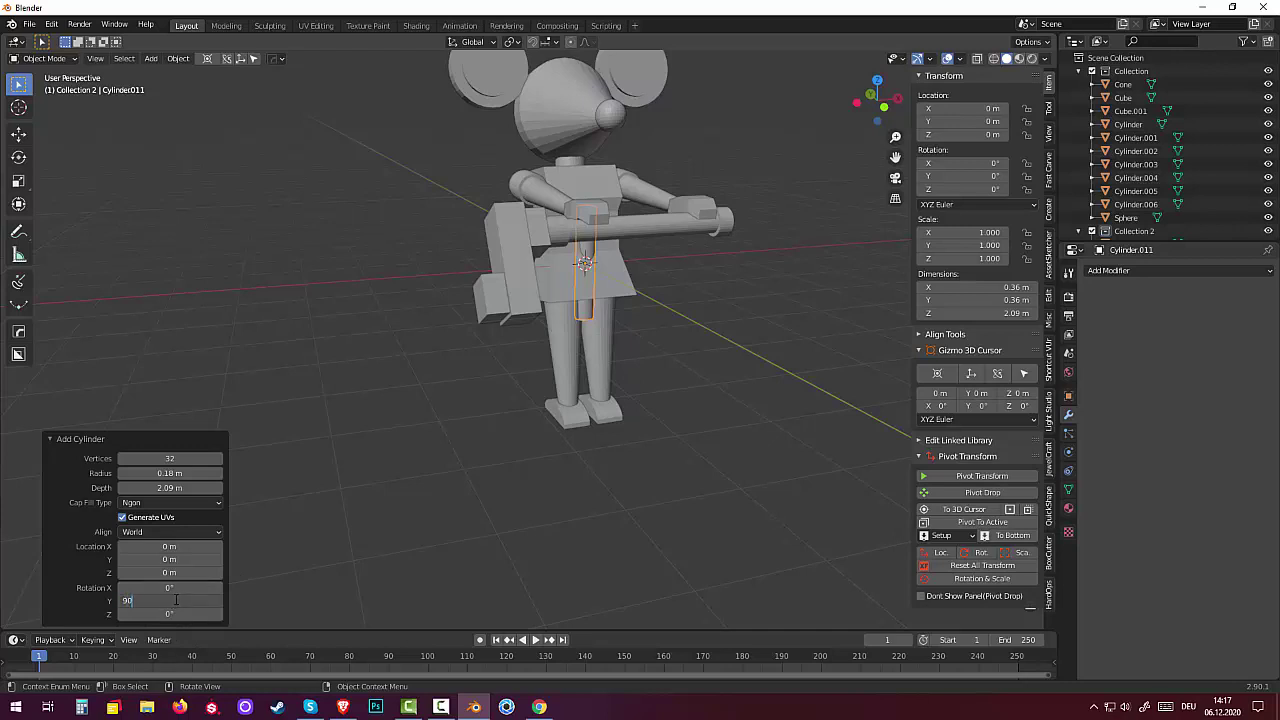
key("Return")
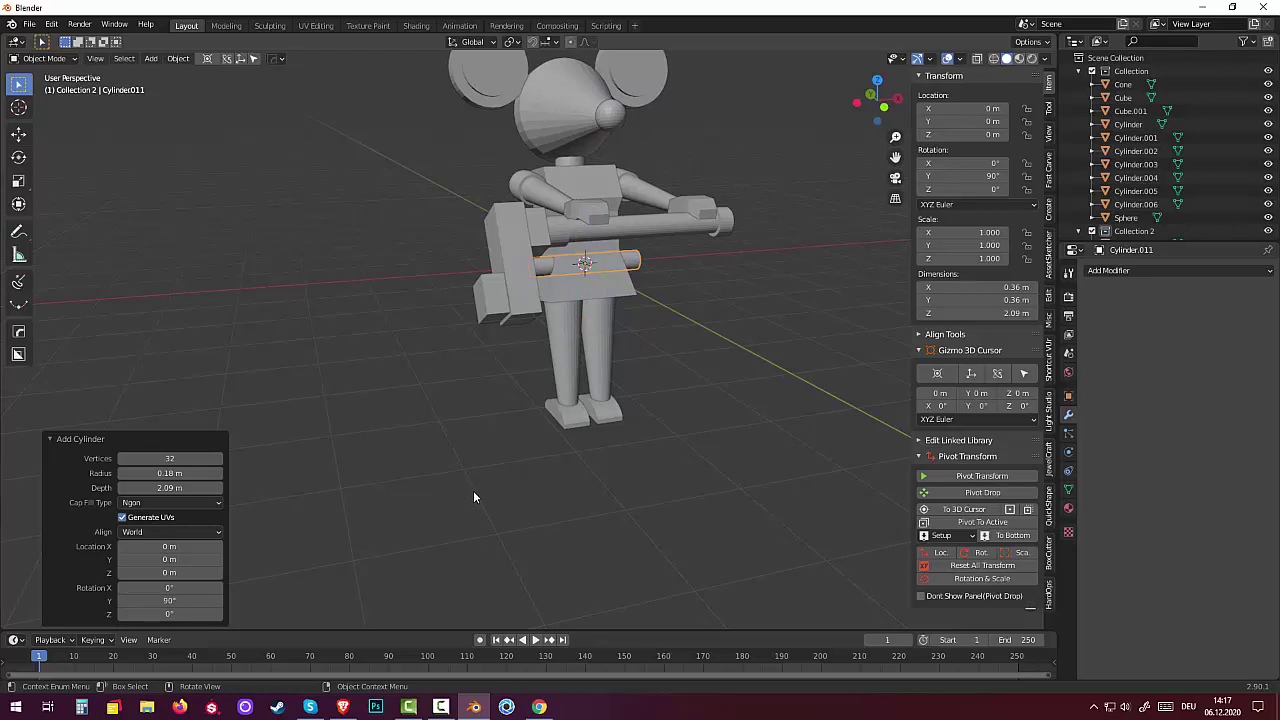
mouse_move(487, 486)
middle_mouse_down()
mouse_move(606, 514)
mouse_move(610, 490)
mouse_move(576, 436)
middle_mouse_up()
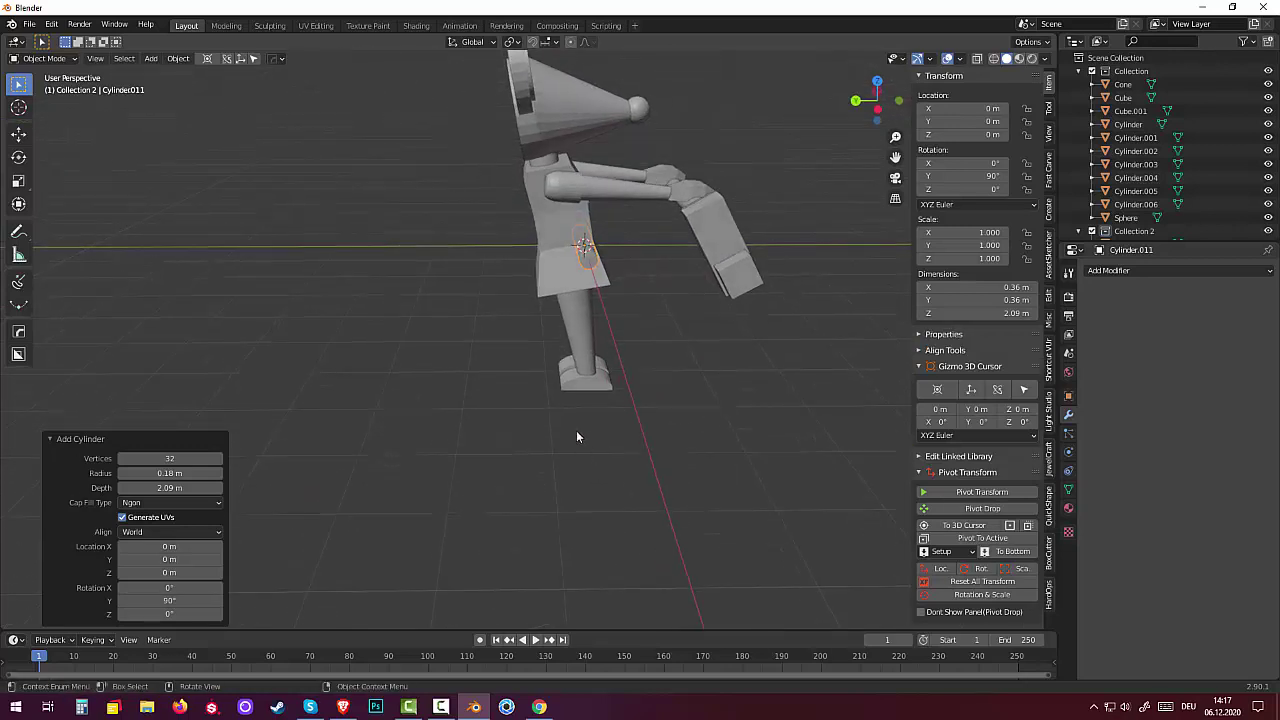
Step: From the top view, move the cylinder beside the block pieces
key("KP_7")
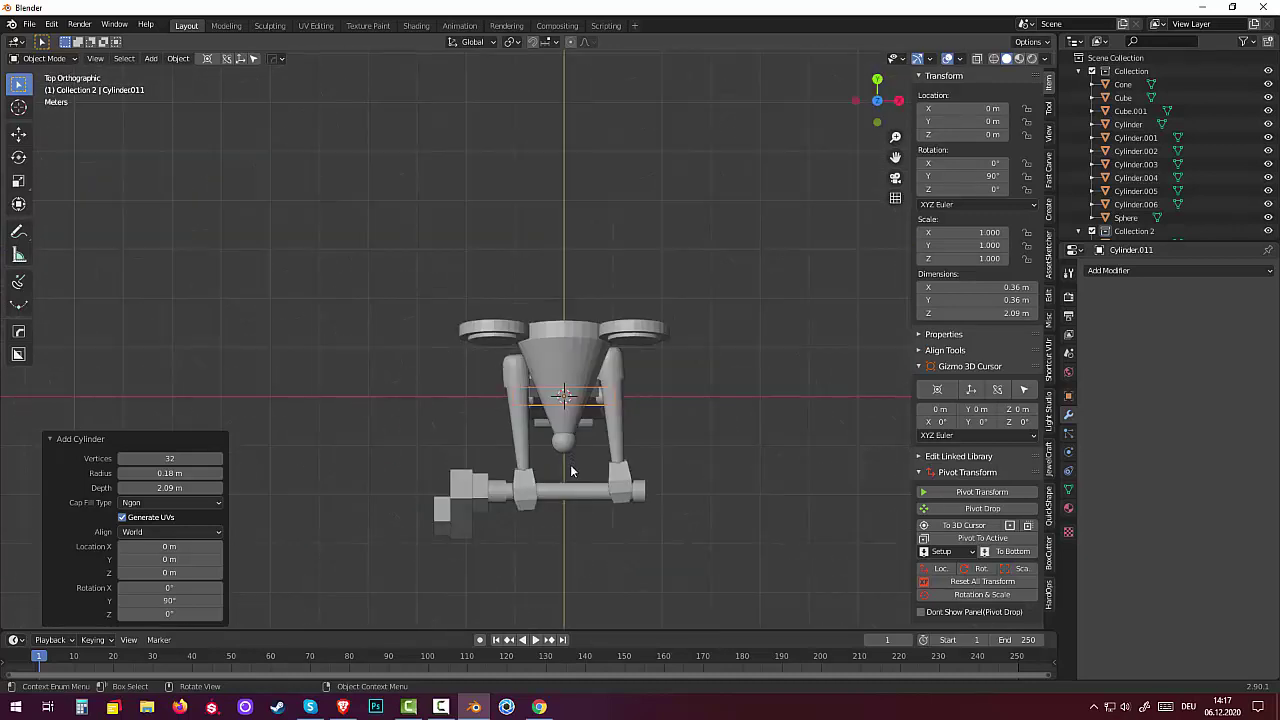
key("g")
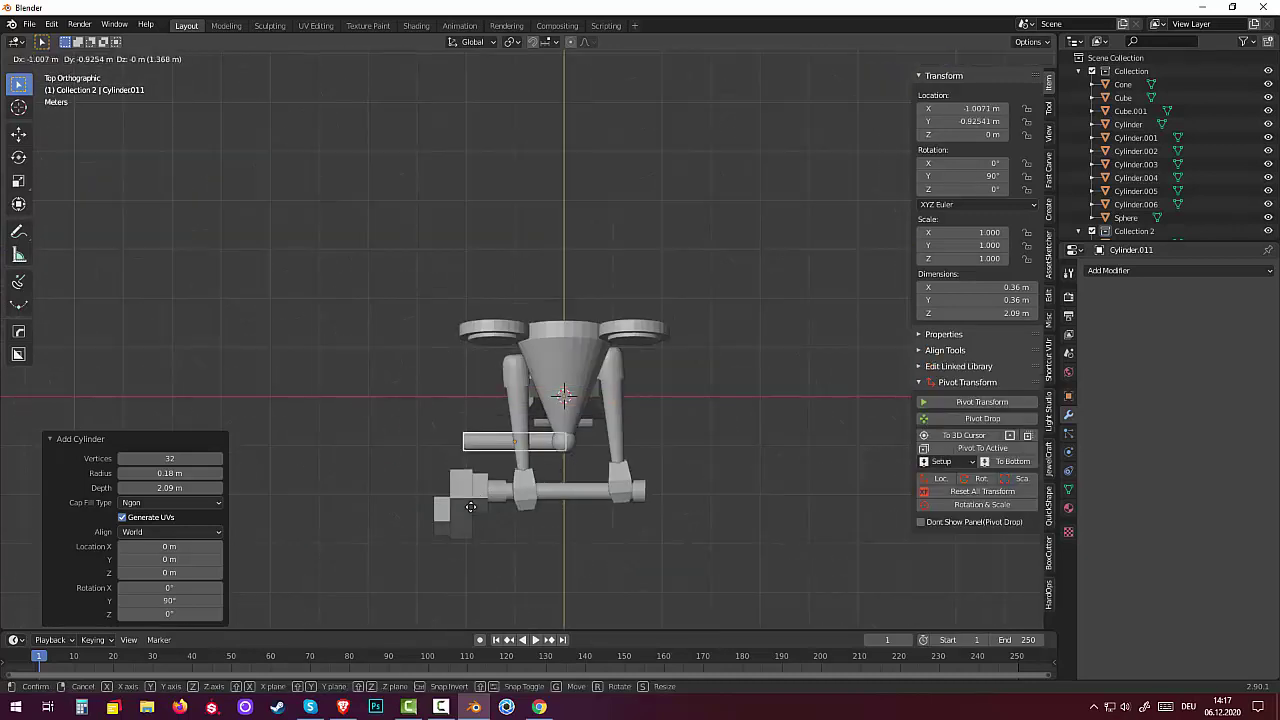
left_click(381, 555)
middle_click_drag(381, 558, 539, 426)
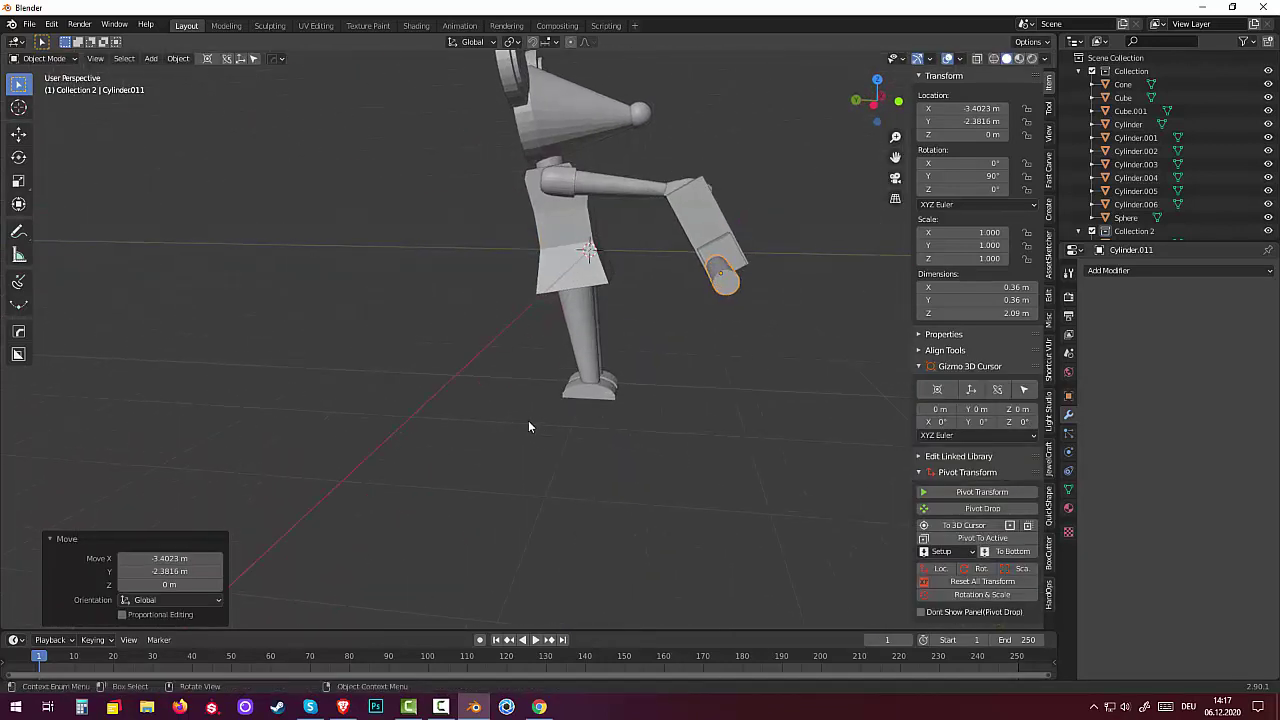
middle_click_drag(539, 426, 522, 429)
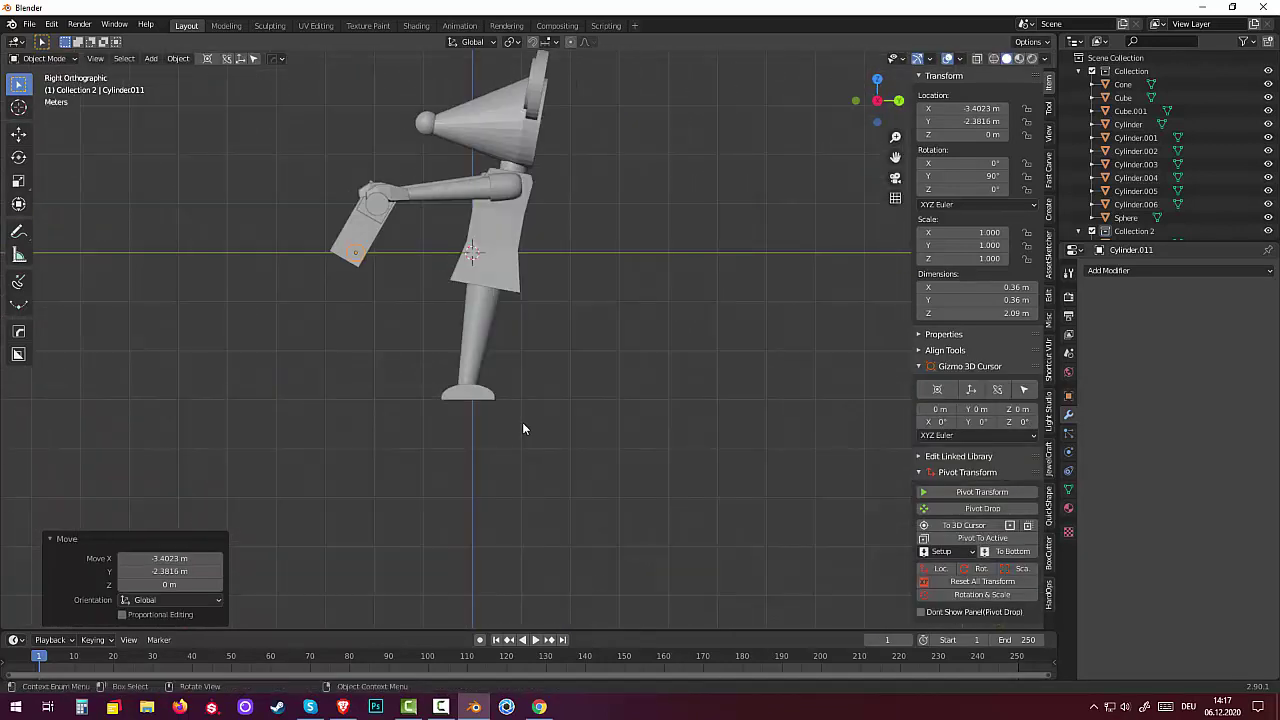
Step: Raise the 2.09 m rod up to the block piece and compare with the reference
key("g")
left_click(375, 321)
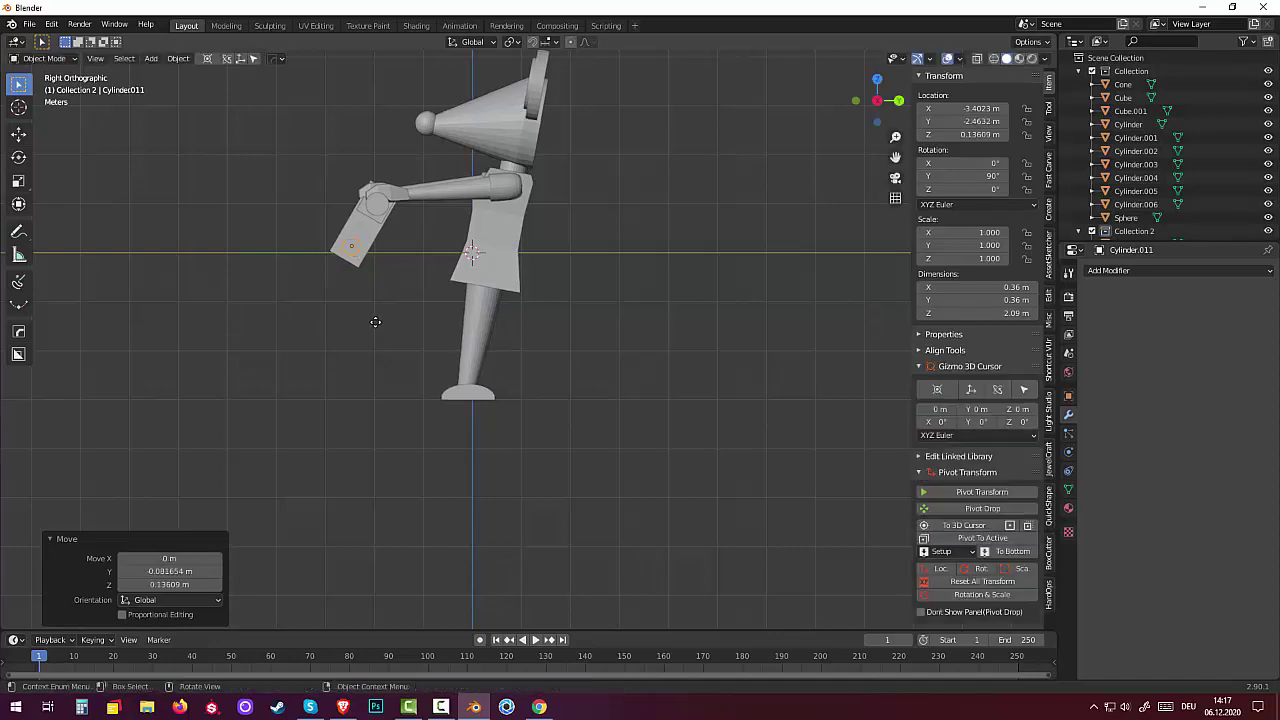
mouse_move(400, 403)
middle_mouse_down()
mouse_move(636, 450)
mouse_move(592, 455)
mouse_move(560, 494)
middle_mouse_up()
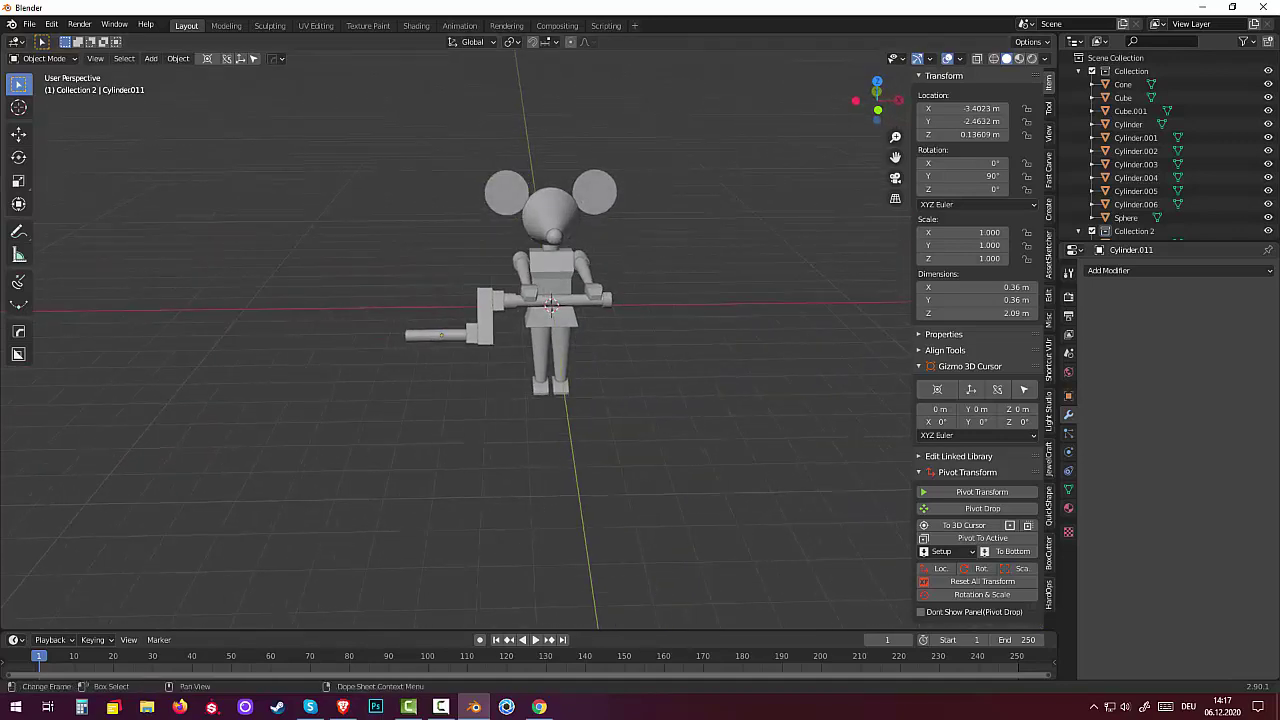
left_click(539, 707)
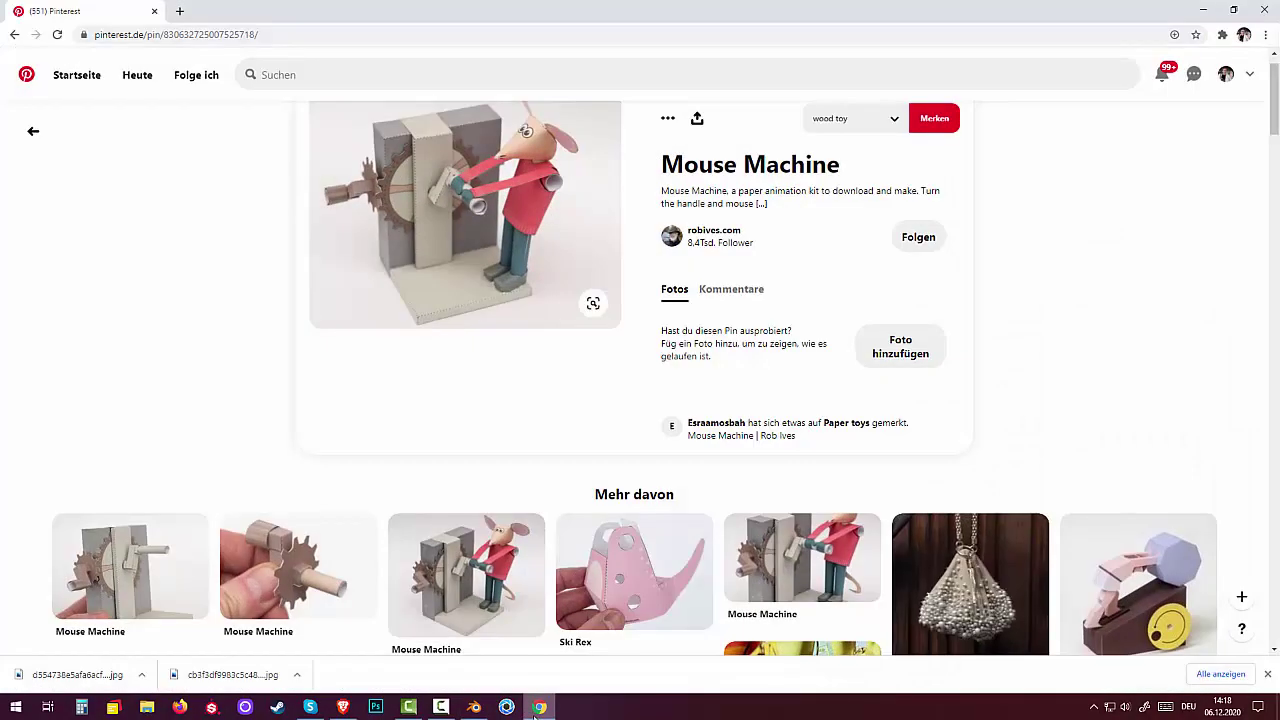
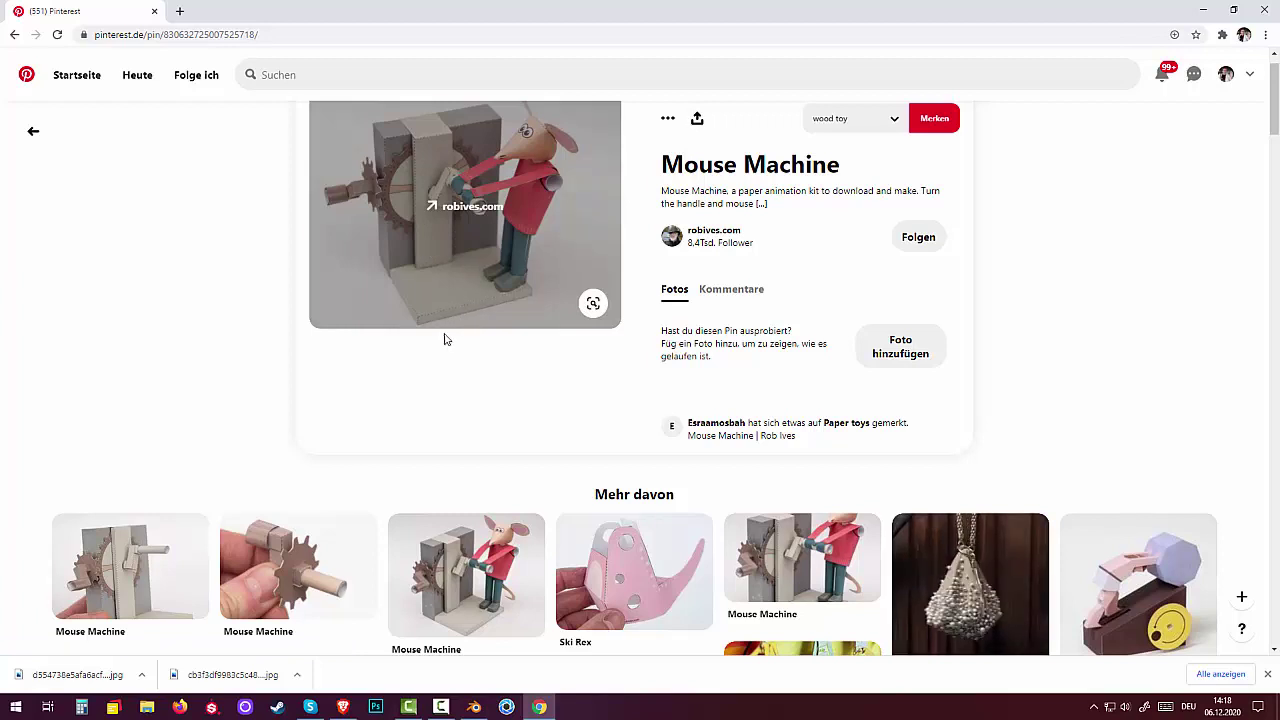
Step: Move the crank block and handle 0.1411 m along X toward the mouse, to X −3.2612 m
left_click(537, 710)
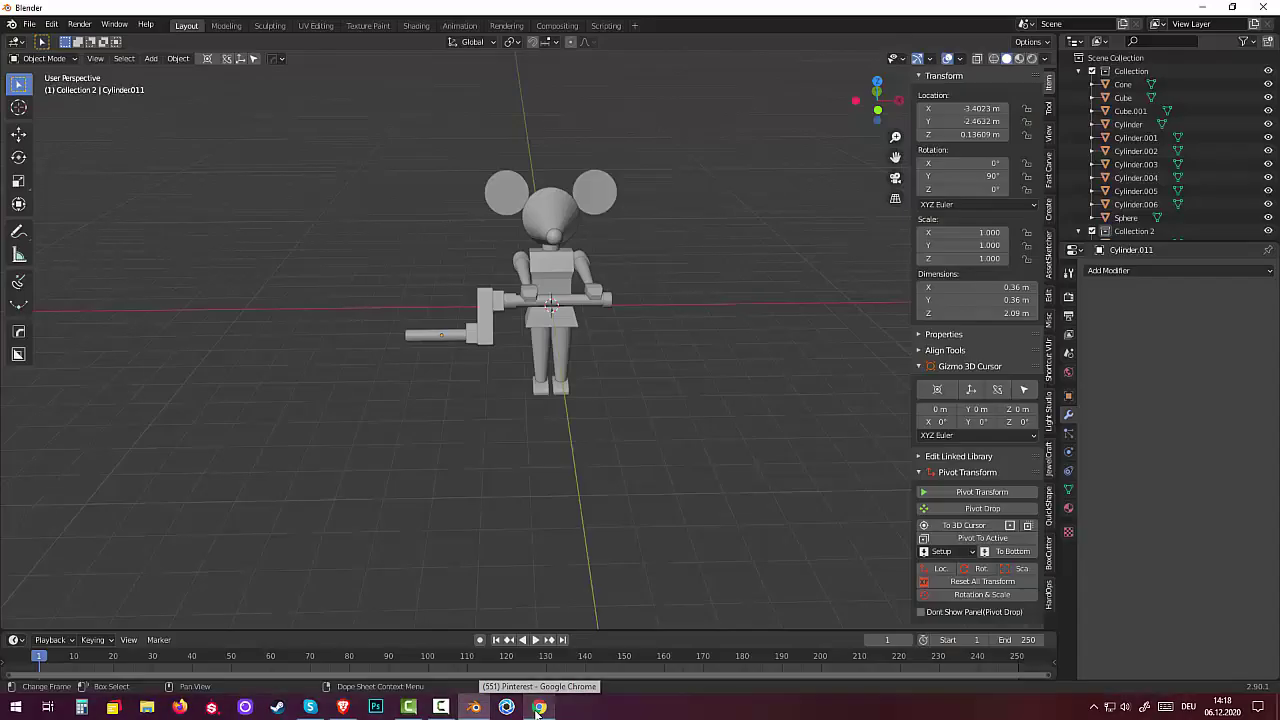
mouse_move(562, 561)
middle_mouse_down()
mouse_move(560, 477)
mouse_move(579, 471)
mouse_move(551, 468)
mouse_move(585, 472)
mouse_move(555, 470)
middle_mouse_up()
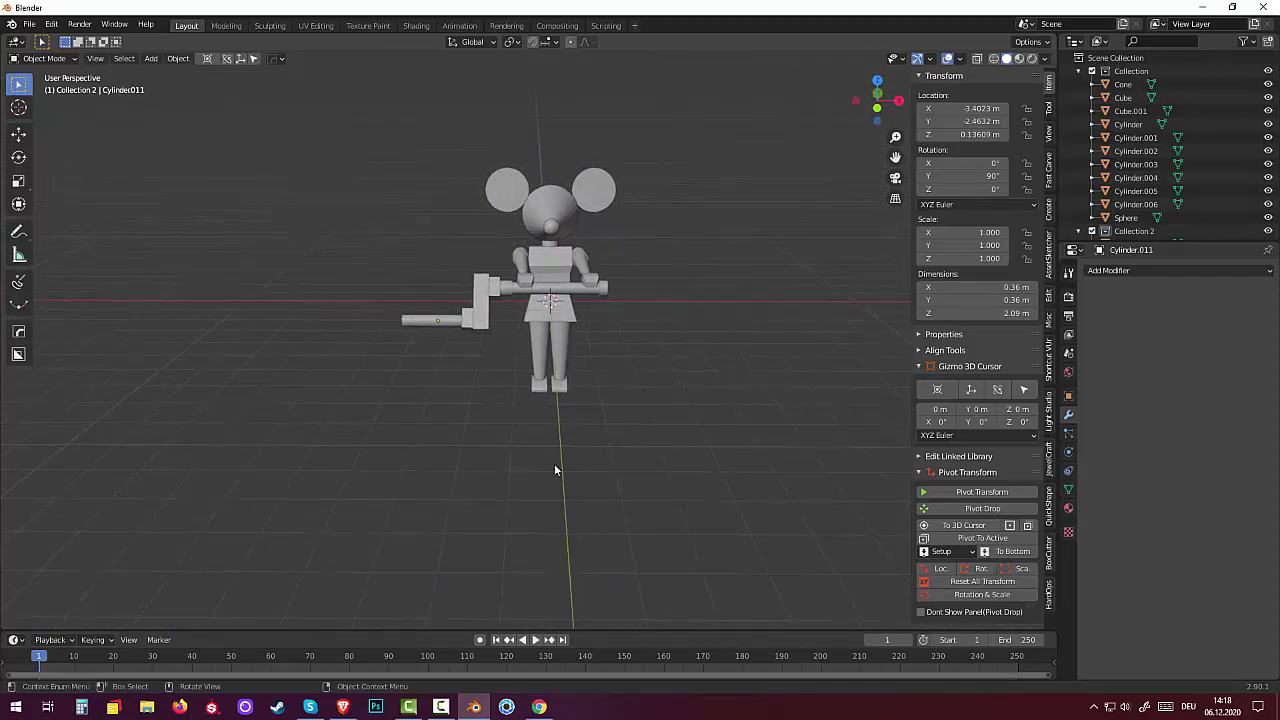
left_click(492, 288)
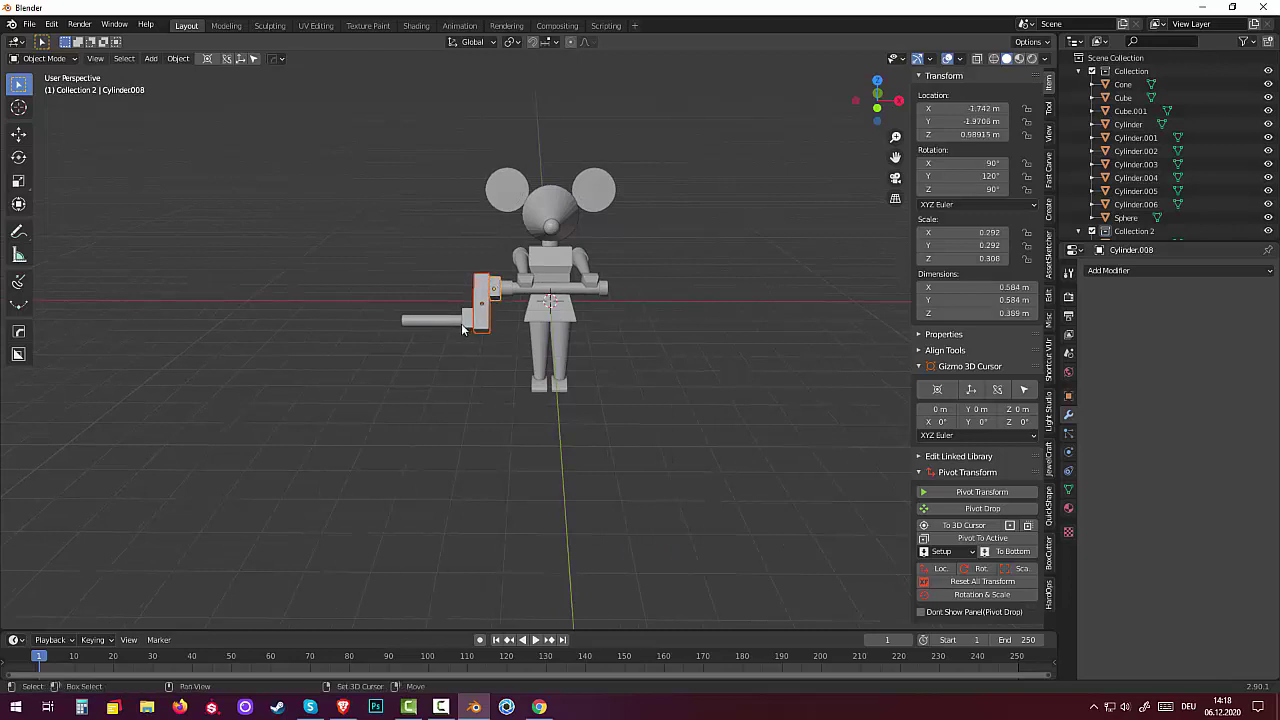
left_click(466, 321, "shift")
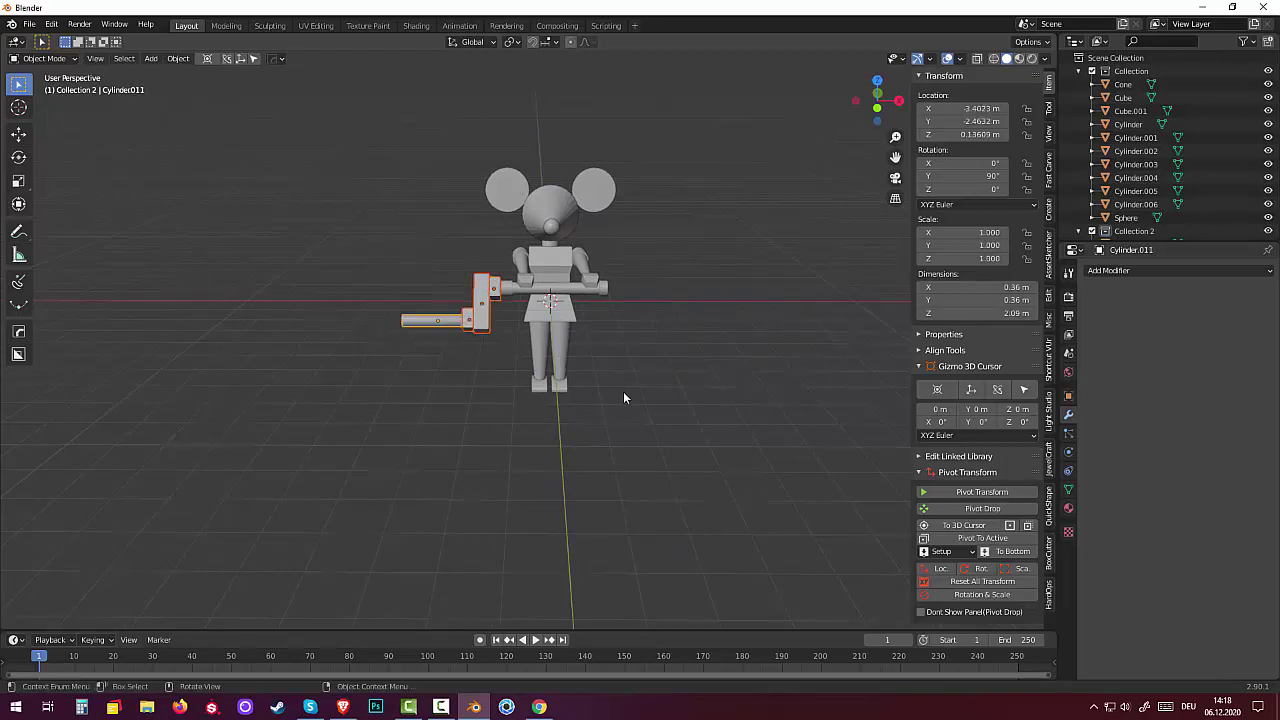
key("KP_3")
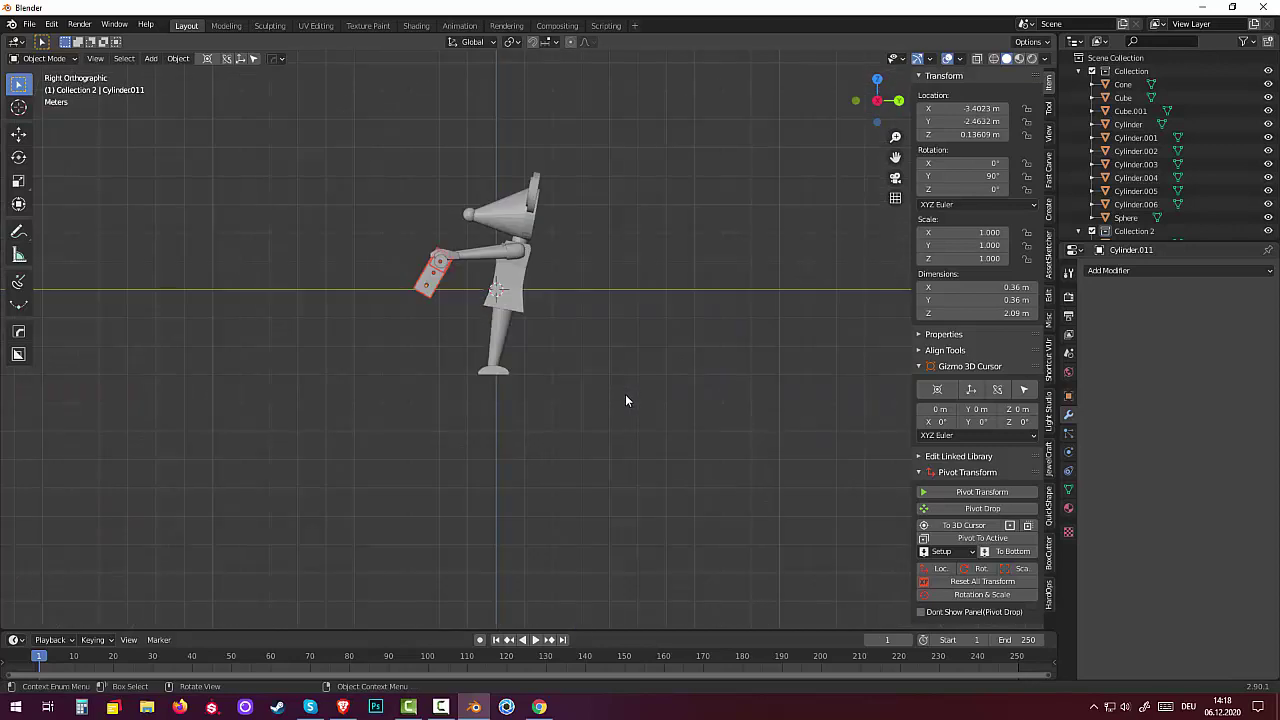
key("KP_1")
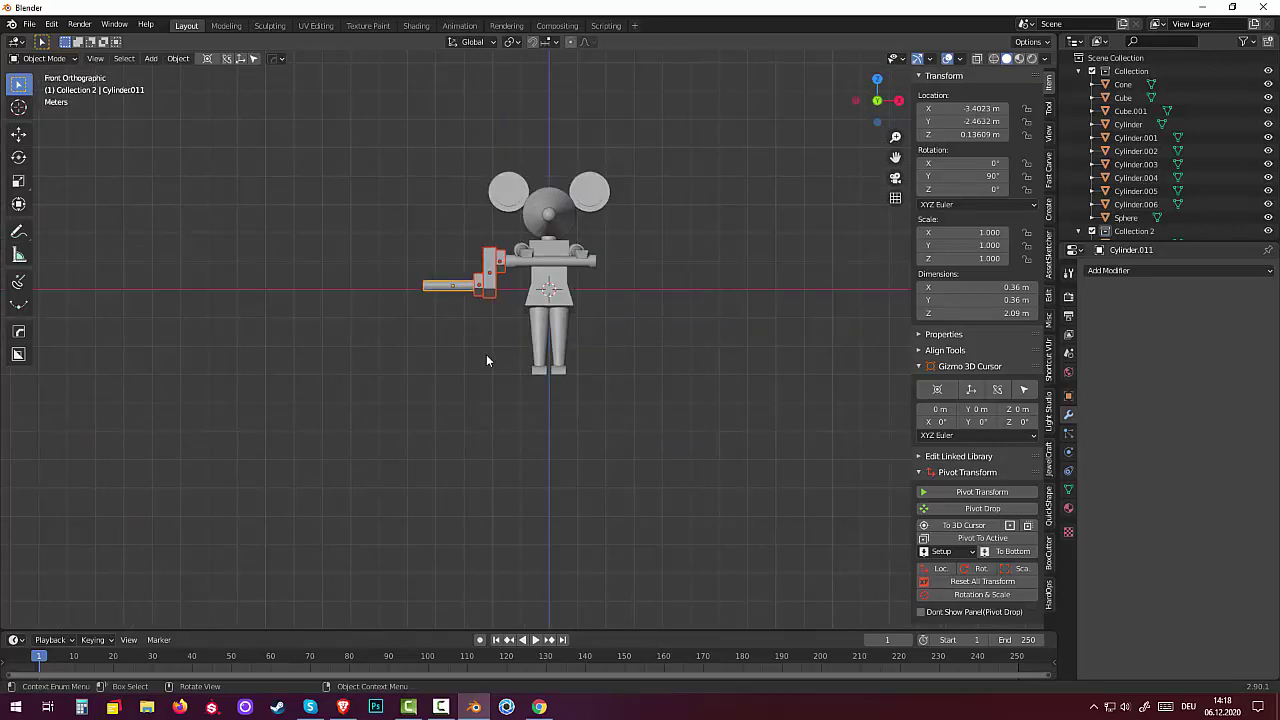
key("g")
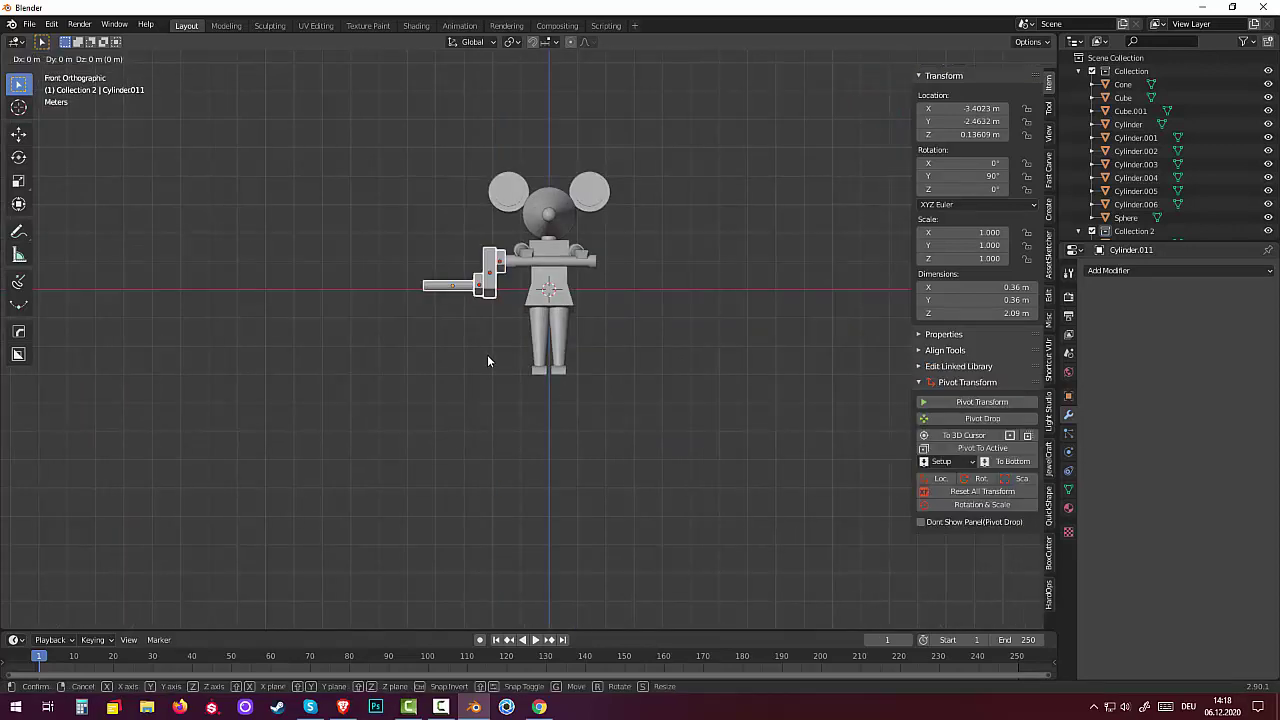
key("x")
left_click(491, 358)
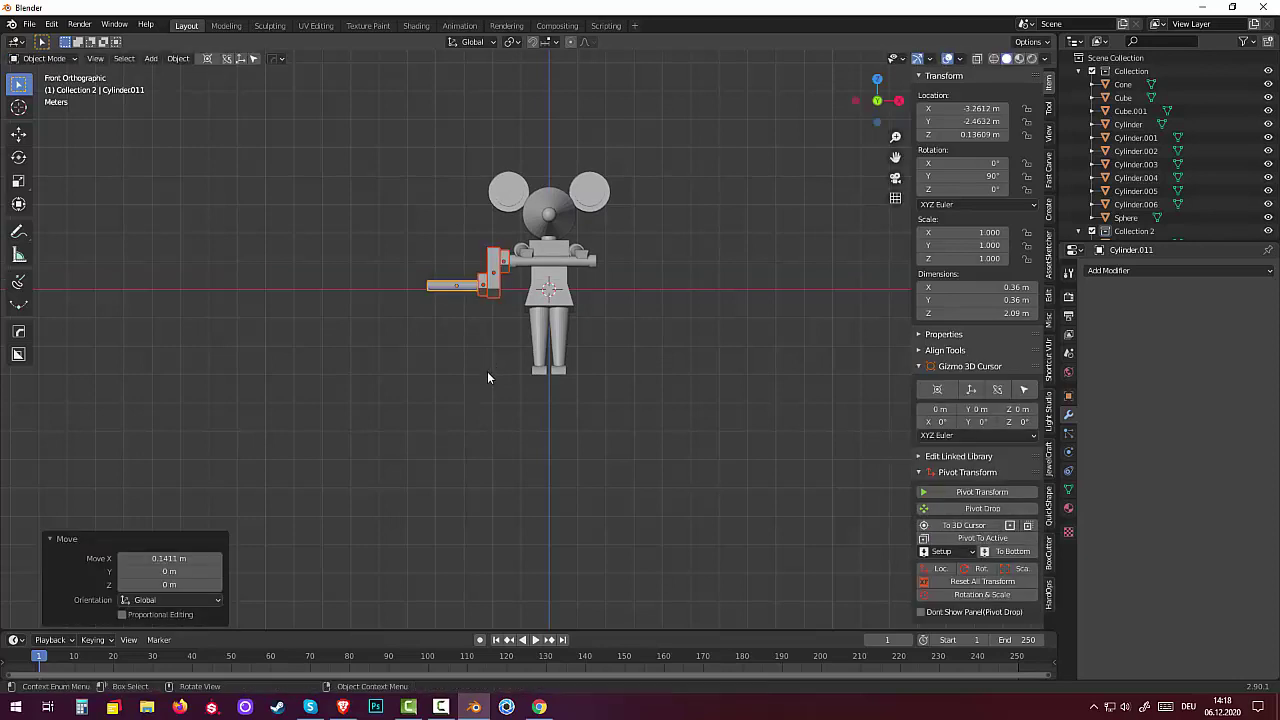
mouse_move(490, 375)
middle_mouse_down()
mouse_move(648, 416)
mouse_move(546, 409)
mouse_move(544, 425)
mouse_move(623, 448)
mouse_move(660, 443)
mouse_move(563, 403)
mouse_move(525, 424)
middle_mouse_up()
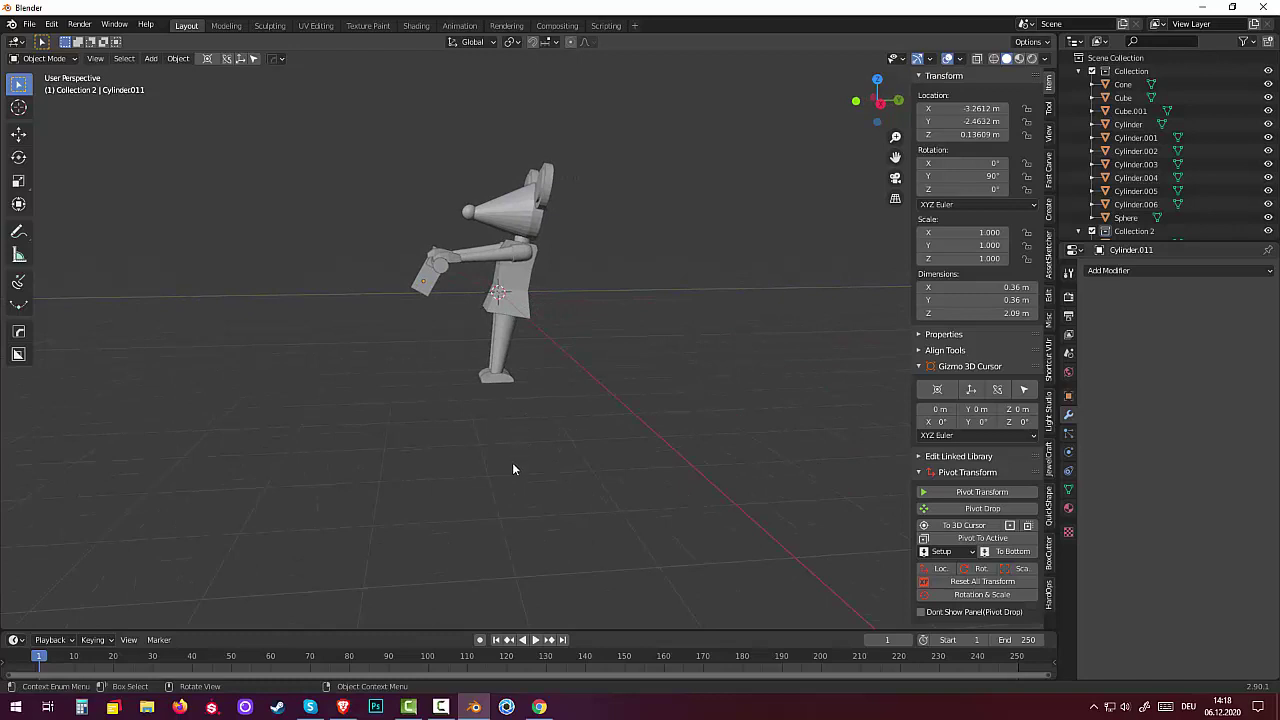
Step: Add a new cube and drop it below the mouse figure's feet
key("shift+a")
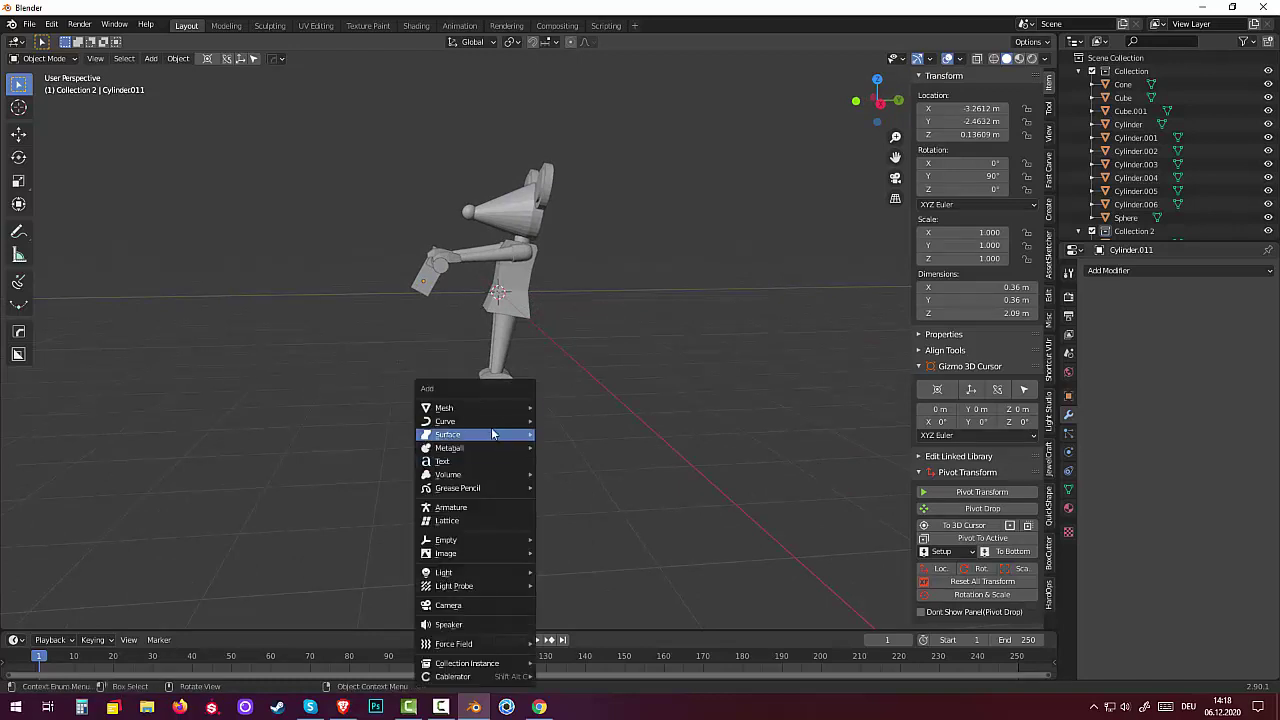
left_click(574, 61)
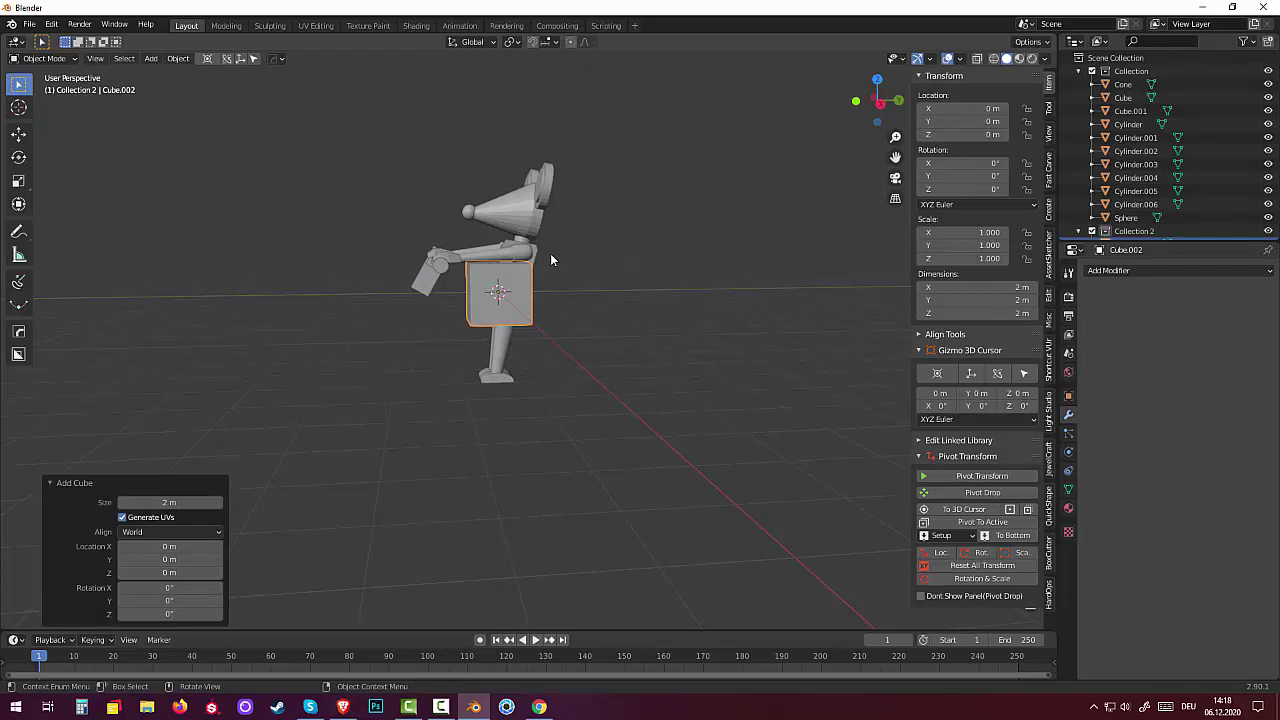
key("KP_3")
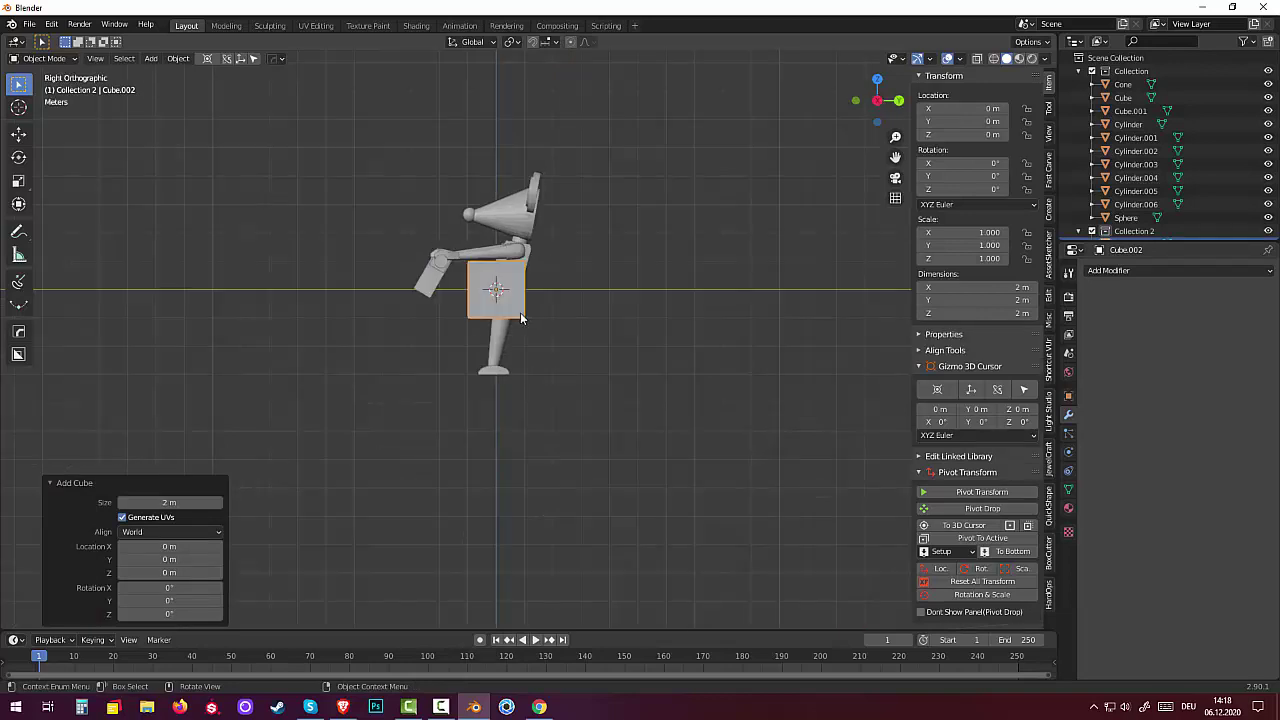
key("g")
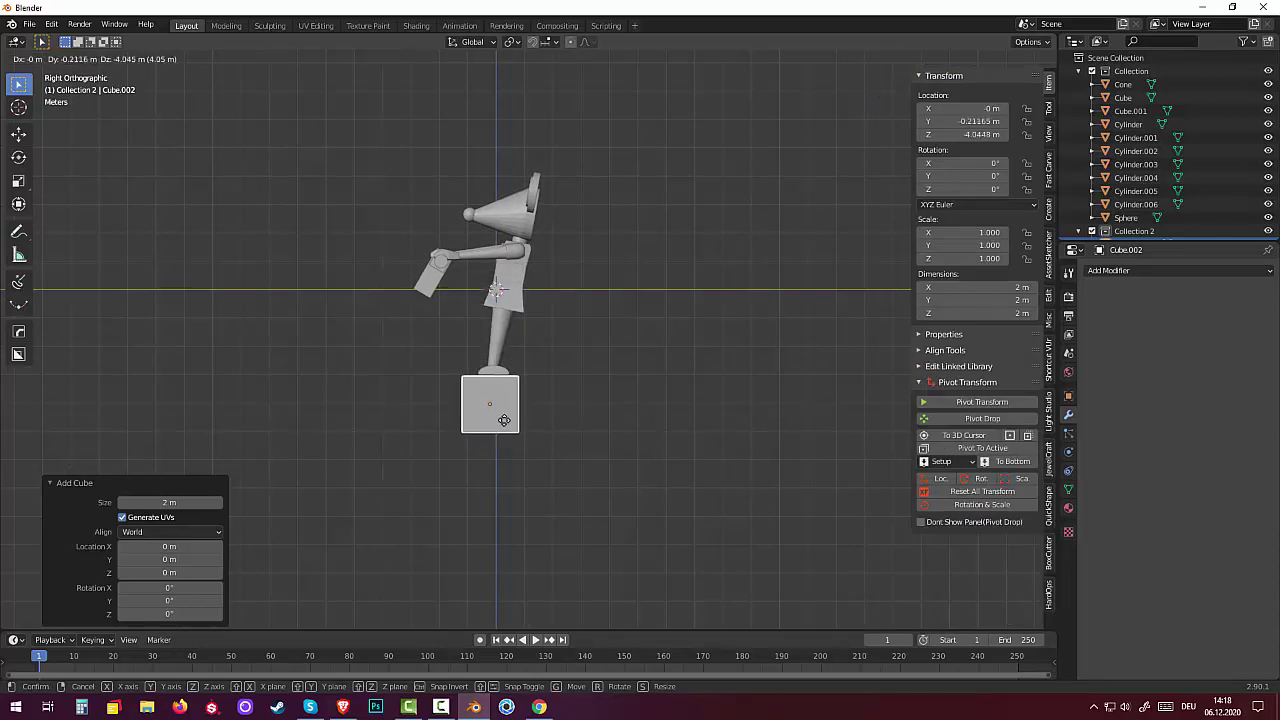
left_click(505, 423)
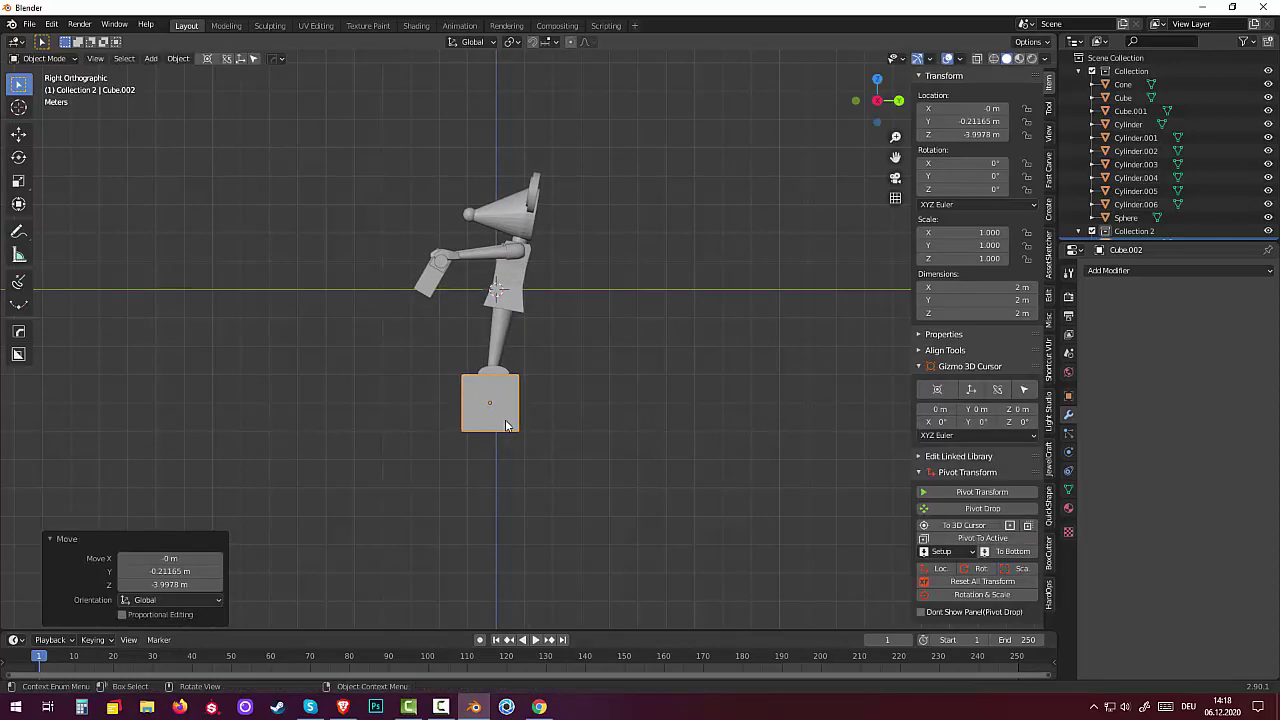
Step: Flatten the cube and stretch it along Y into an 8.64 m board under the feet
key("s")
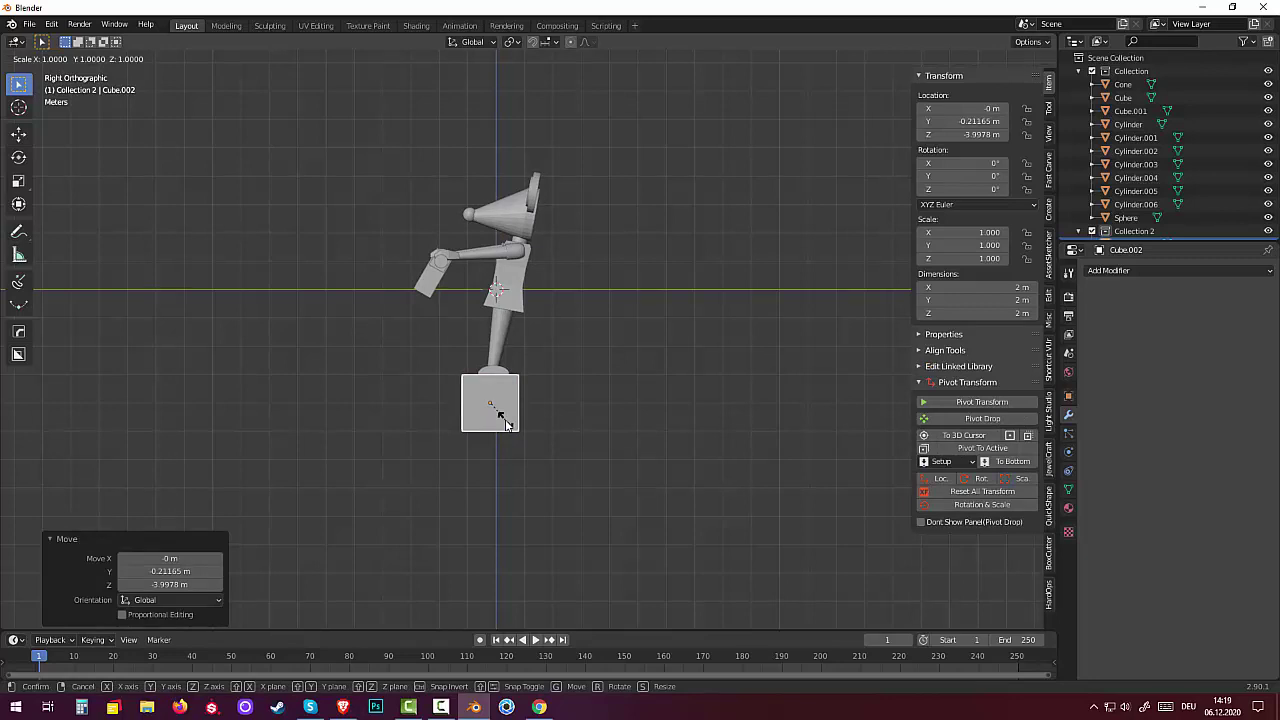
key("z")
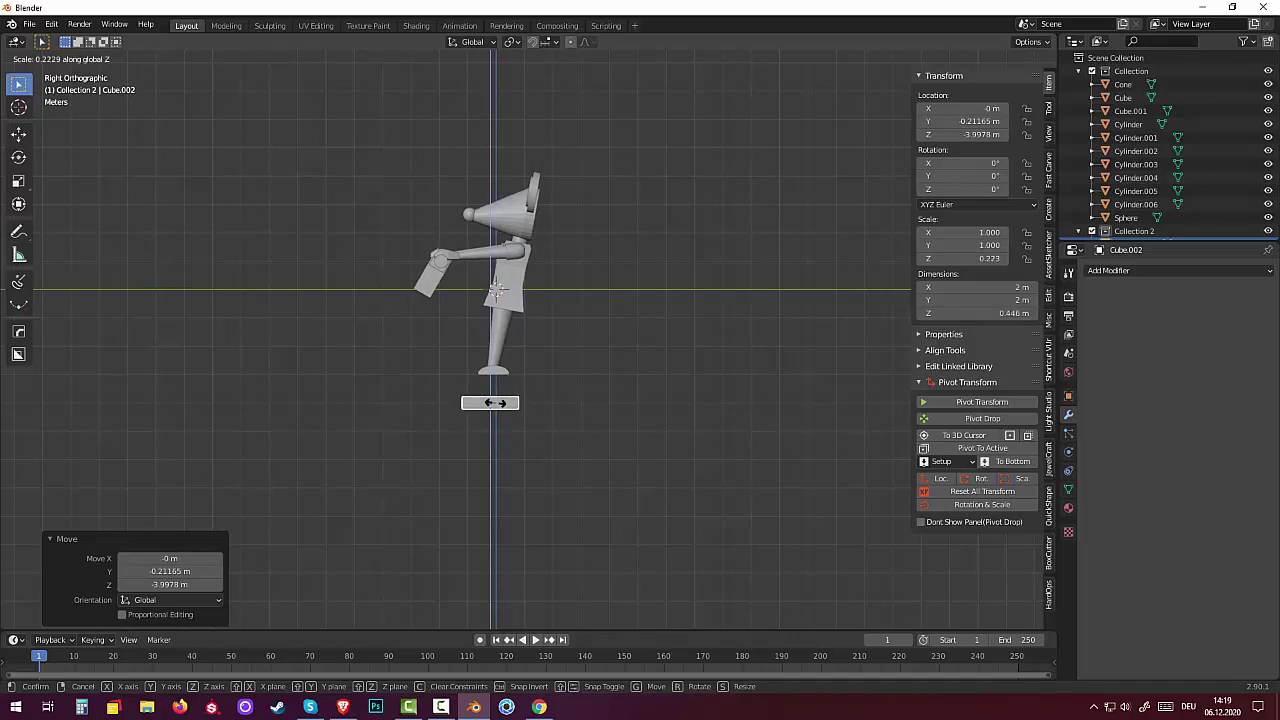
left_click(490, 401)
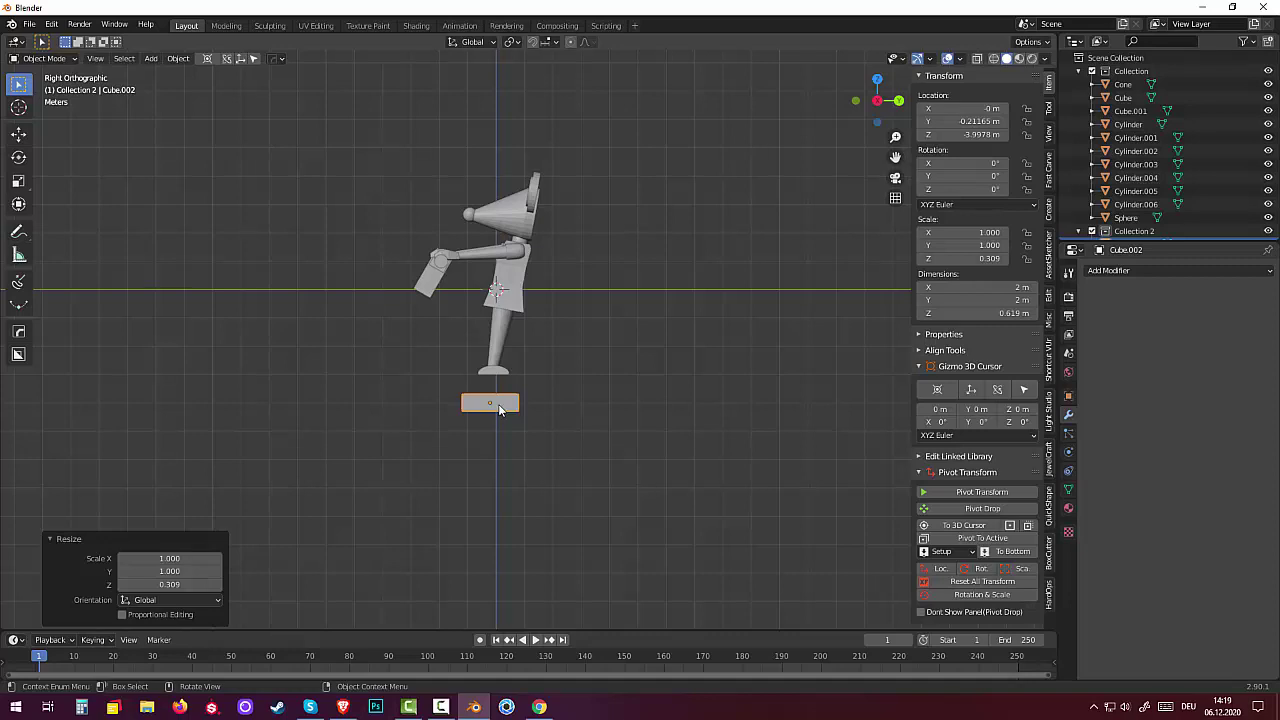
key("s")
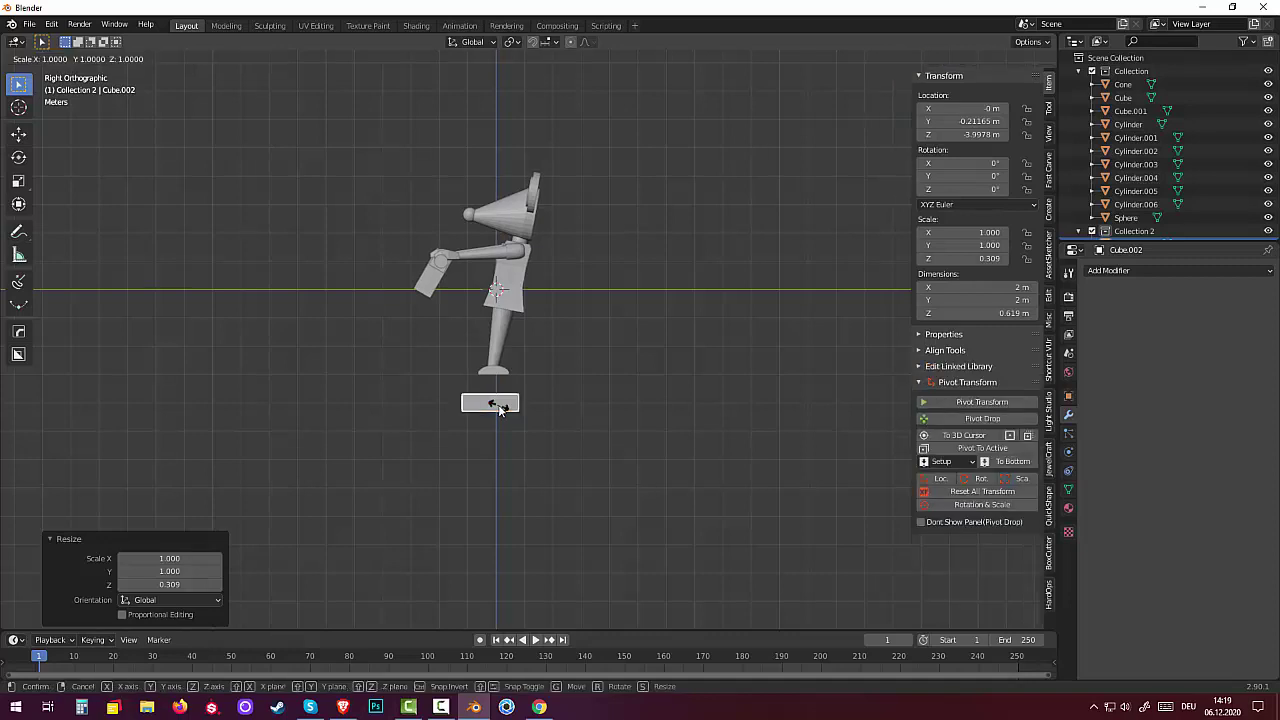
key("y")
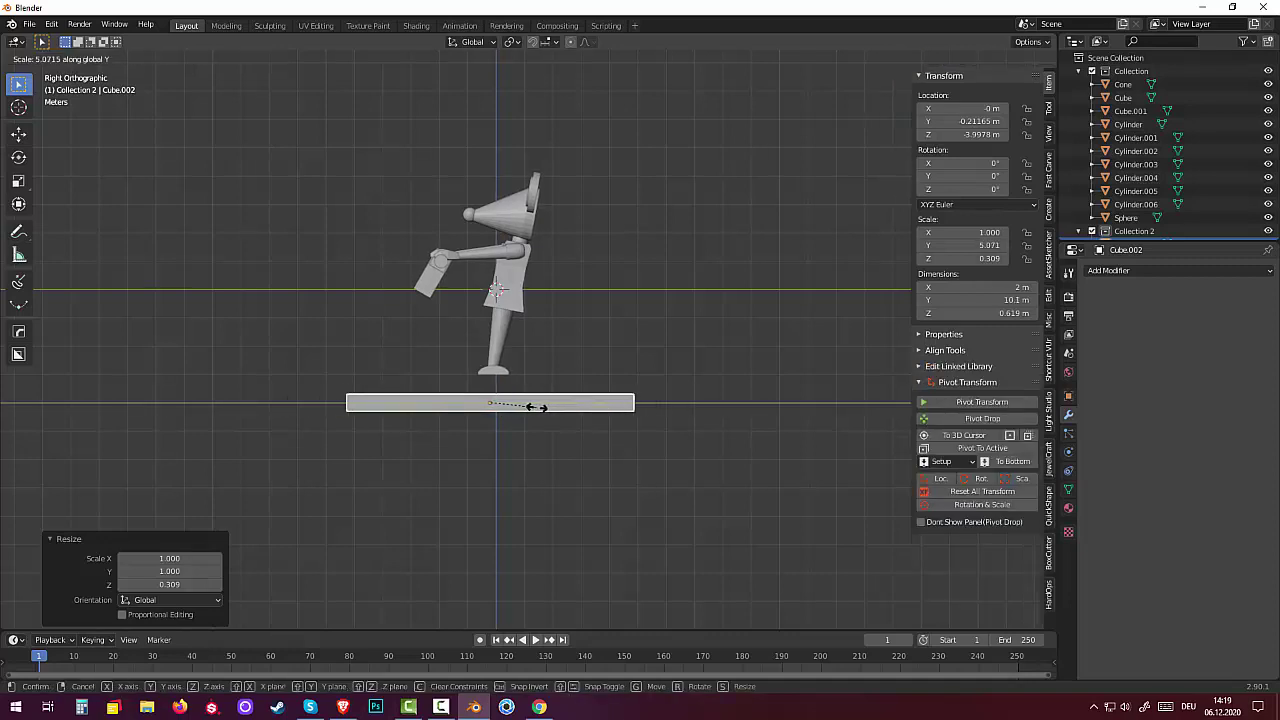
left_click(529, 404)
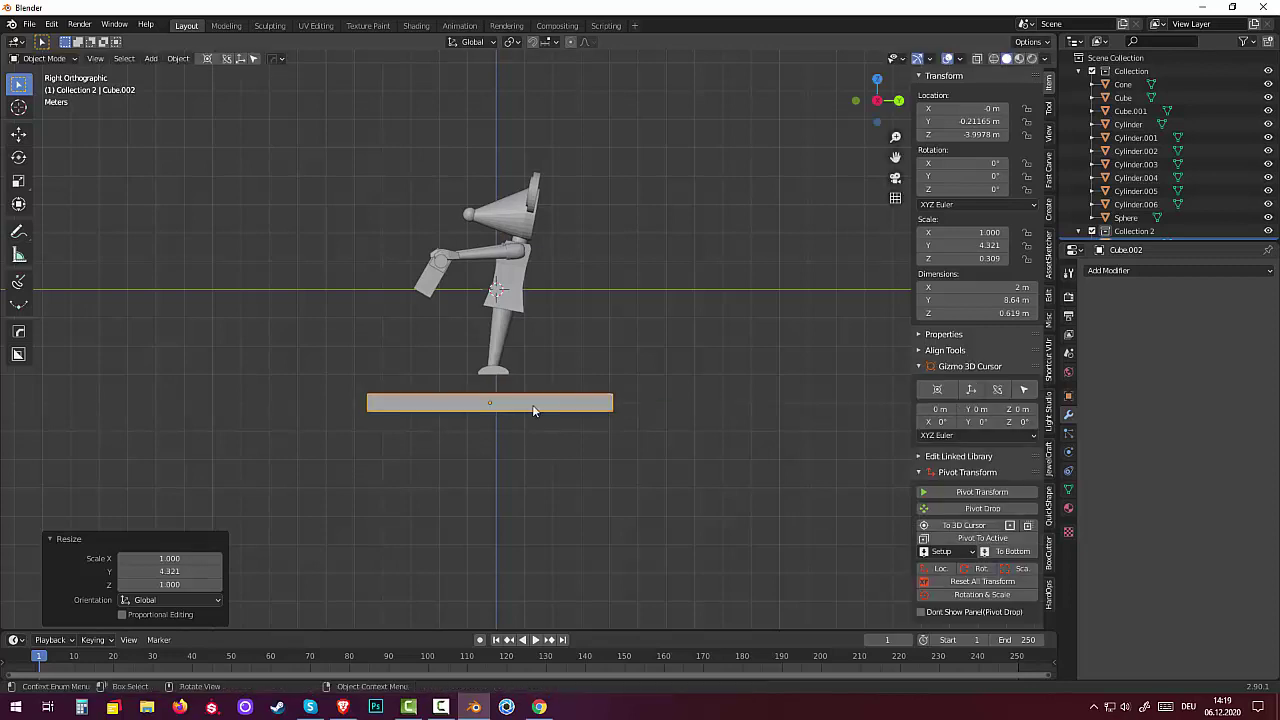
key("g")
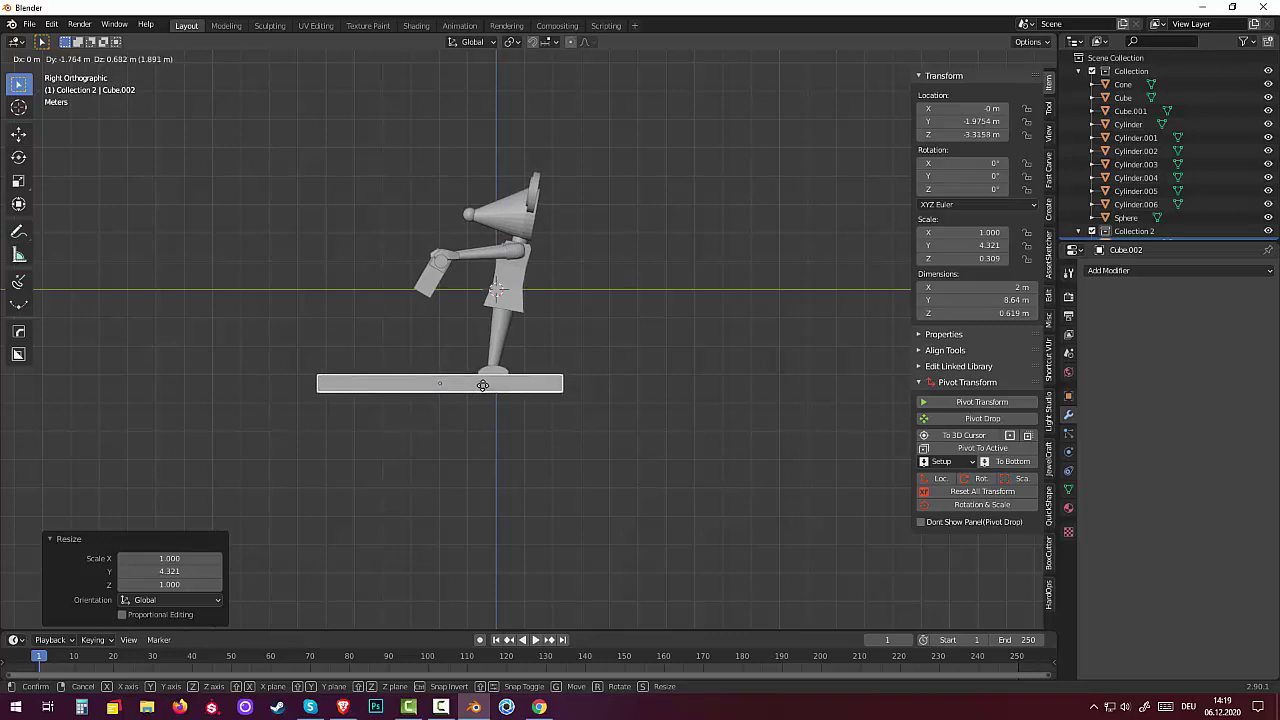
left_click(484, 384)
mouse_move(484, 384)
middle_mouse_down()
mouse_move(578, 445)
mouse_move(711, 438)
middle_mouse_up()
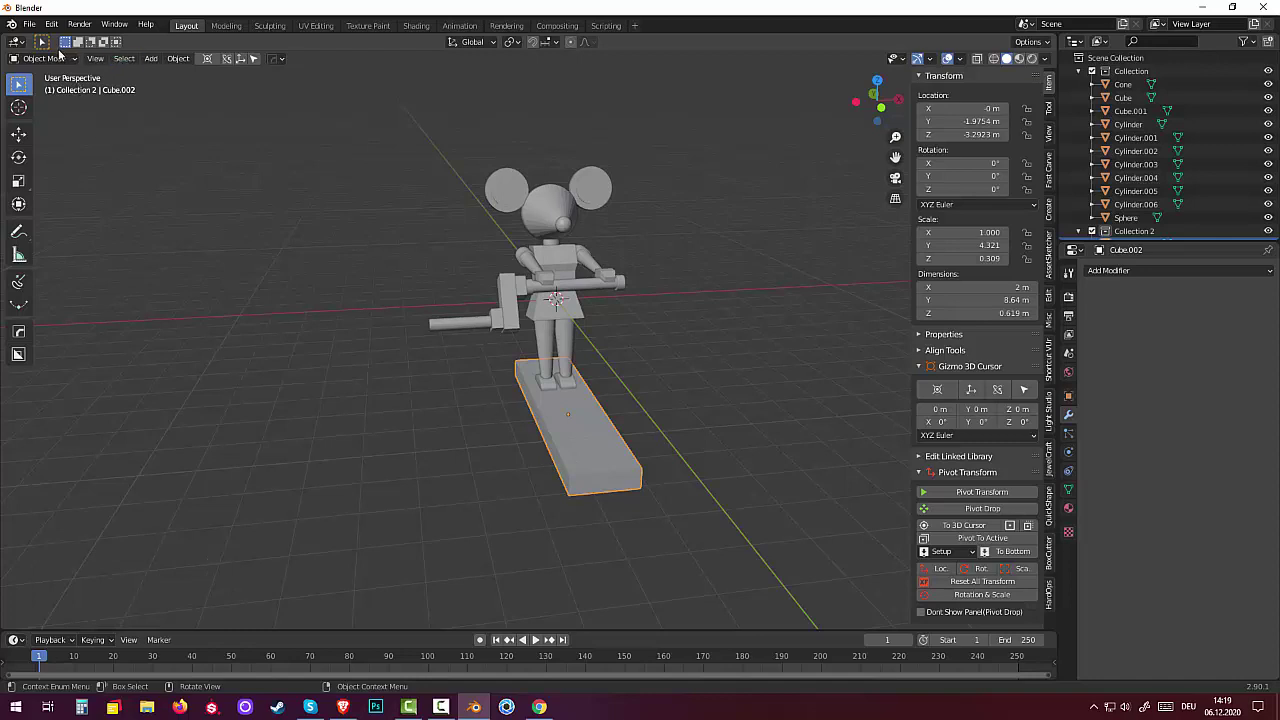
Step: In Edit Mode, push one long side face of the board 5.269 m along X
left_click(44, 58)
left_click(40, 85)
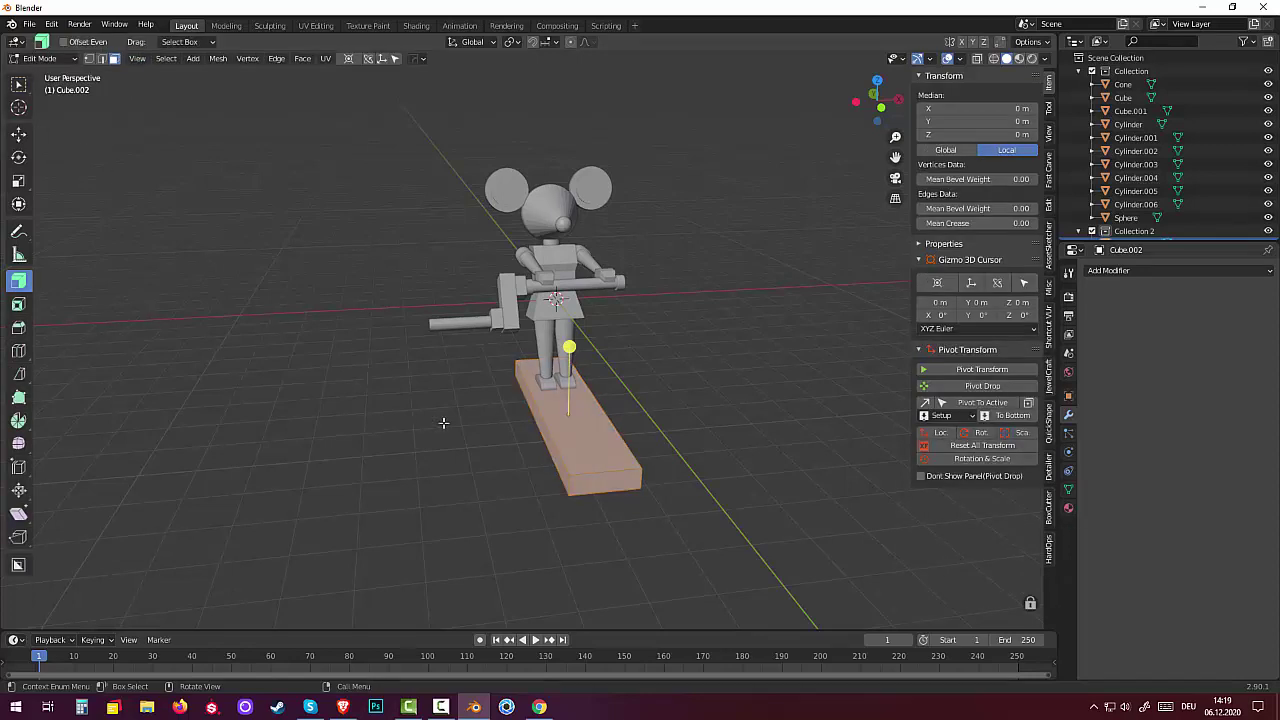
left_click(551, 448)
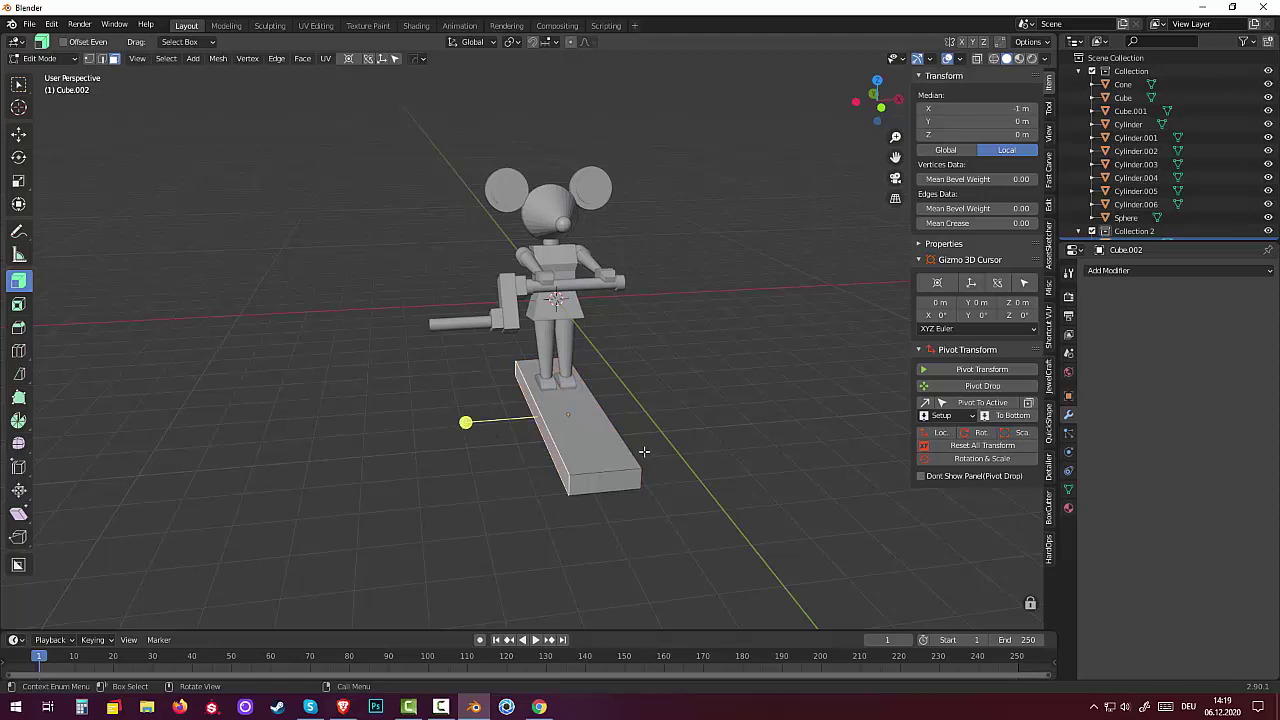
key("g")
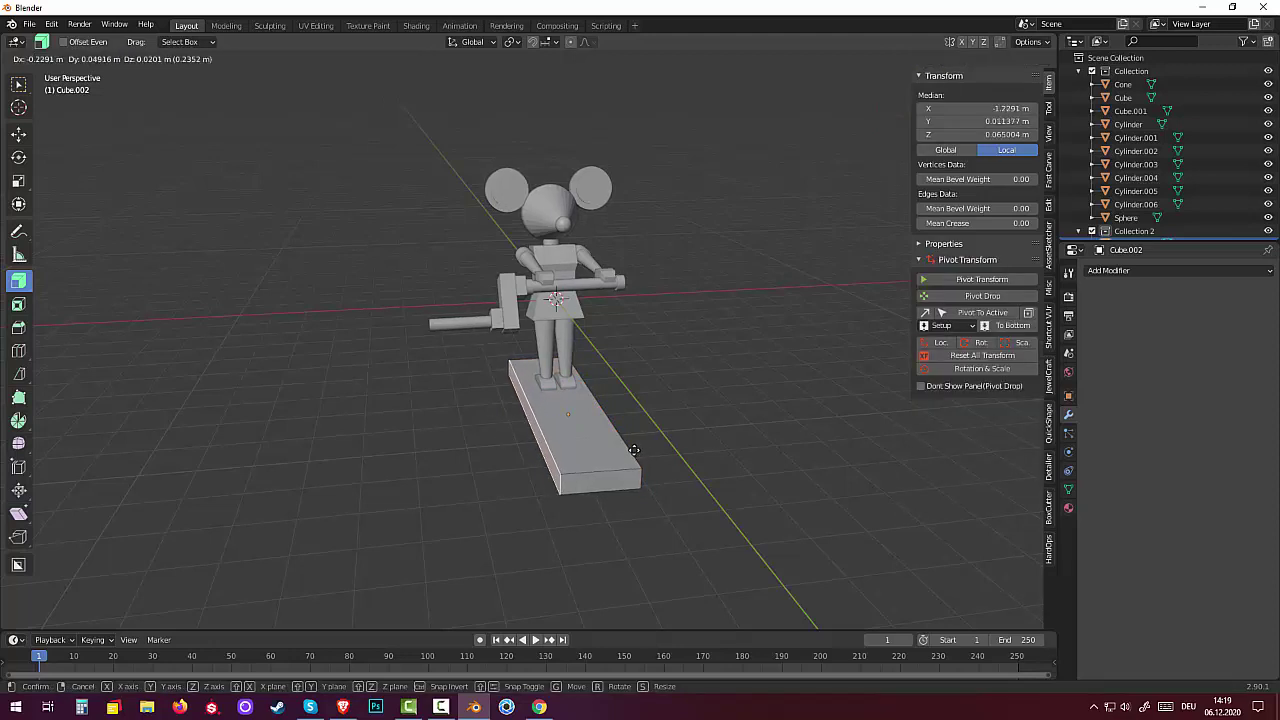
key("x")
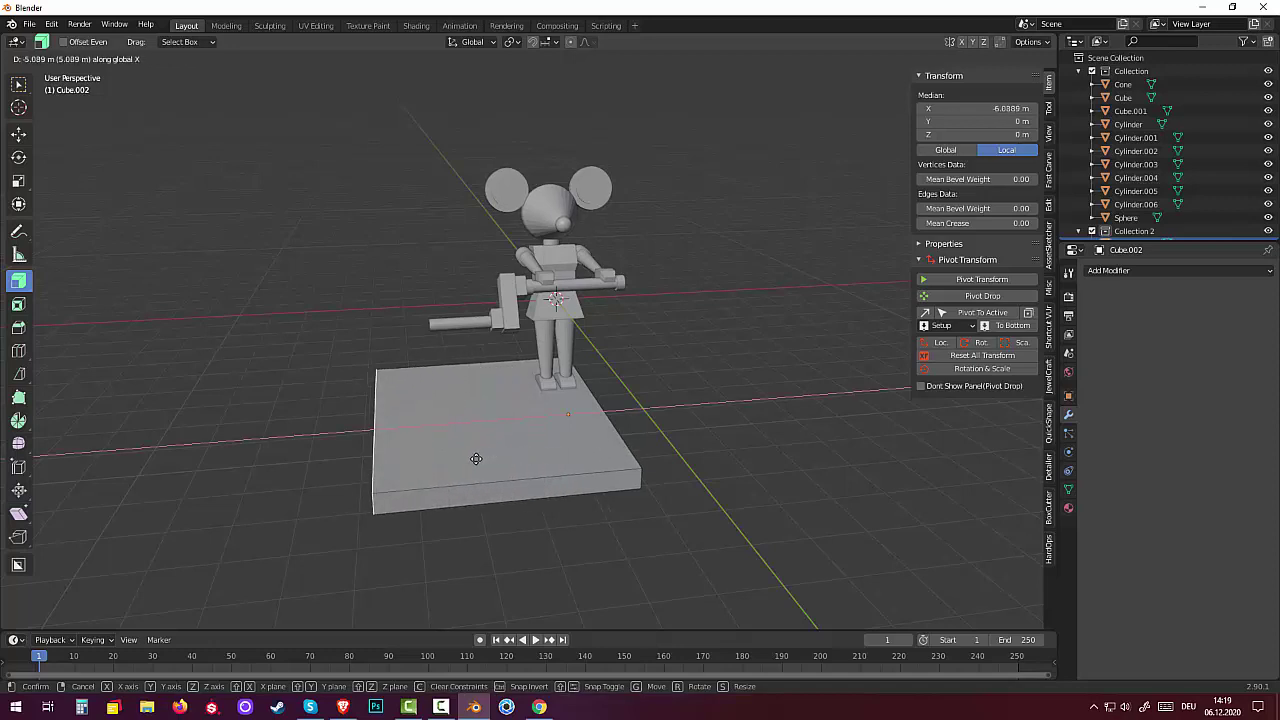
left_click(474, 459)
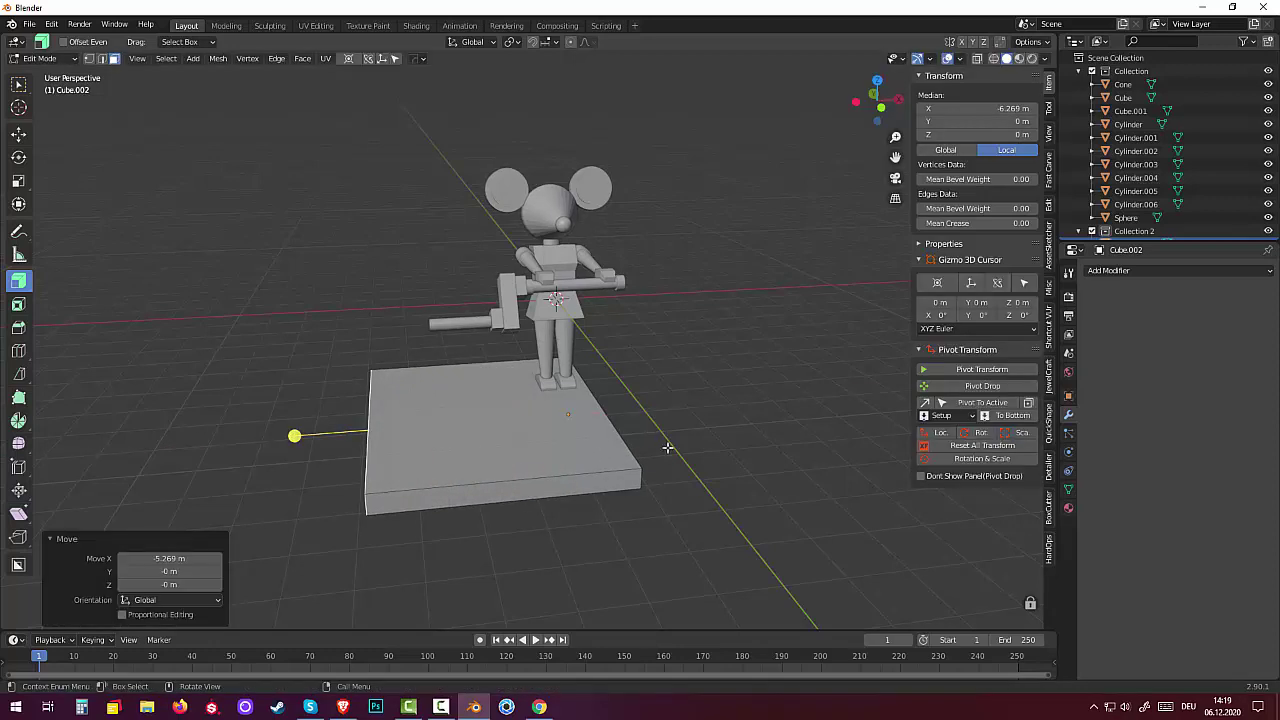
mouse_move(668, 447)
middle_mouse_down()
mouse_move(580, 429)
mouse_move(477, 434)
mouse_move(583, 466)
mouse_move(660, 438)
middle_mouse_up()
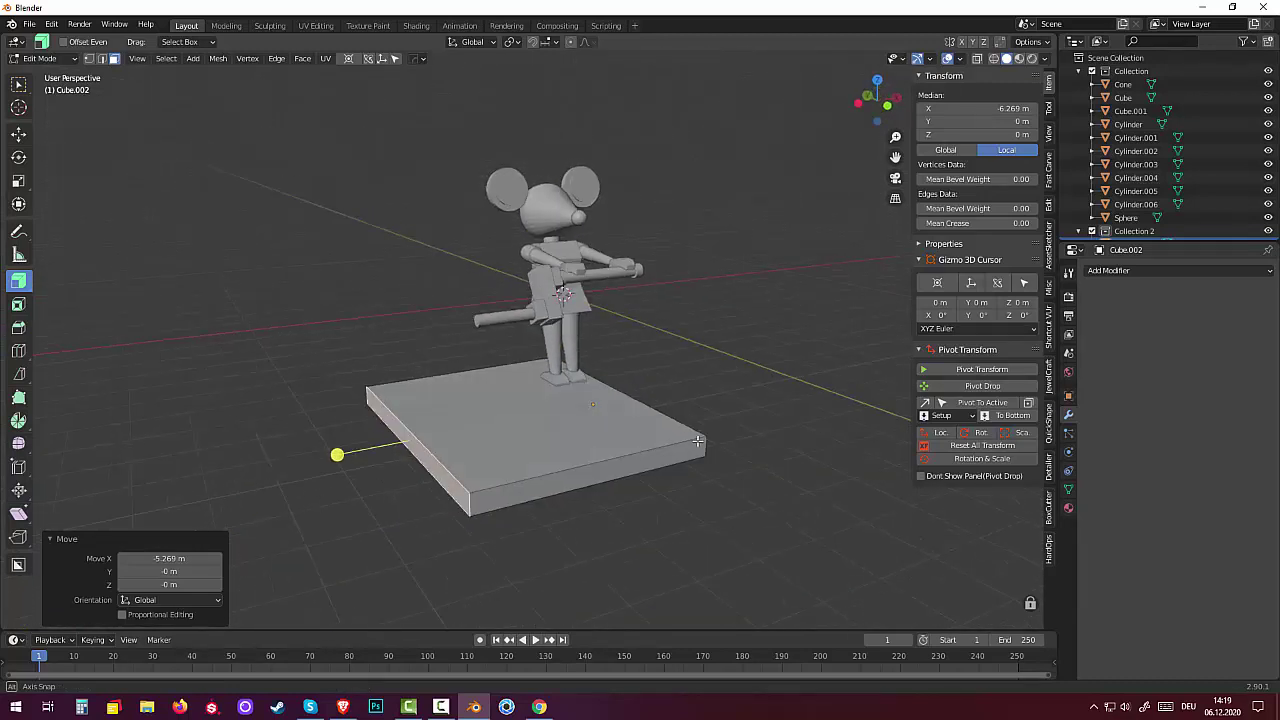
left_click(532, 487)
middle_click_drag(532, 487, 505, 481)
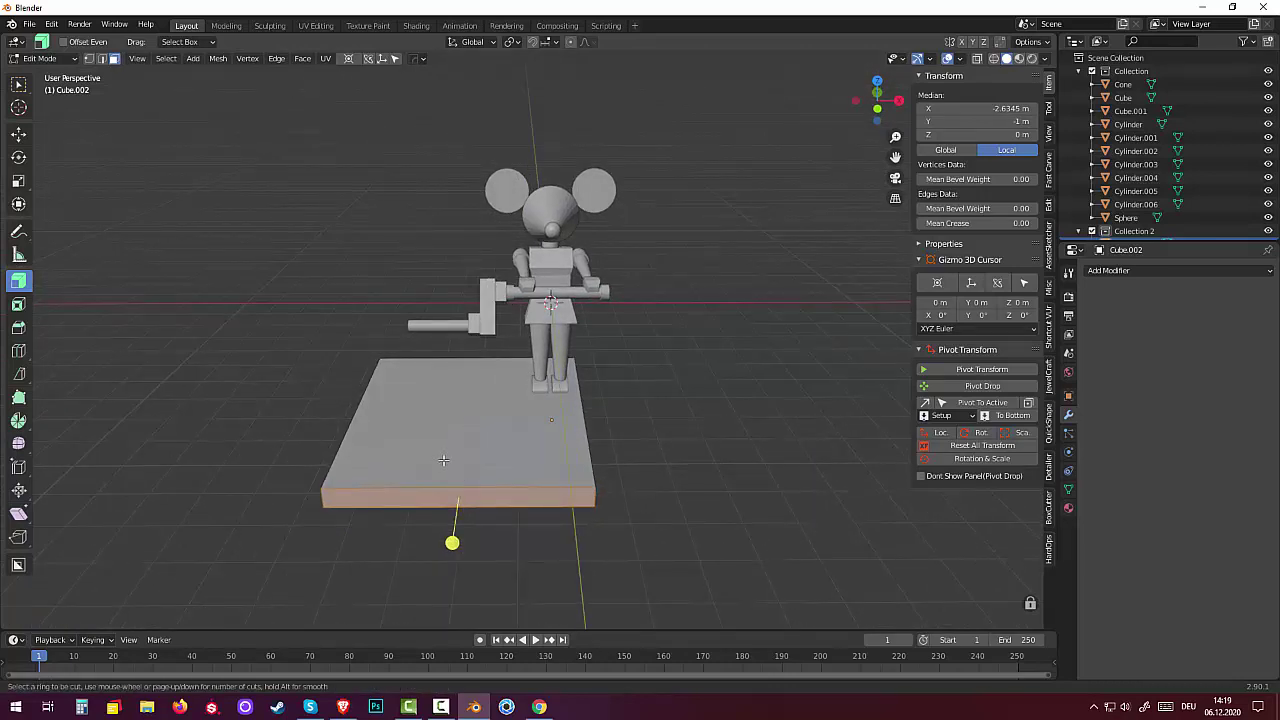
Step: Place and slide the first few loop cuts across the base board's top
left_click_drag(457, 478, 419, 478)
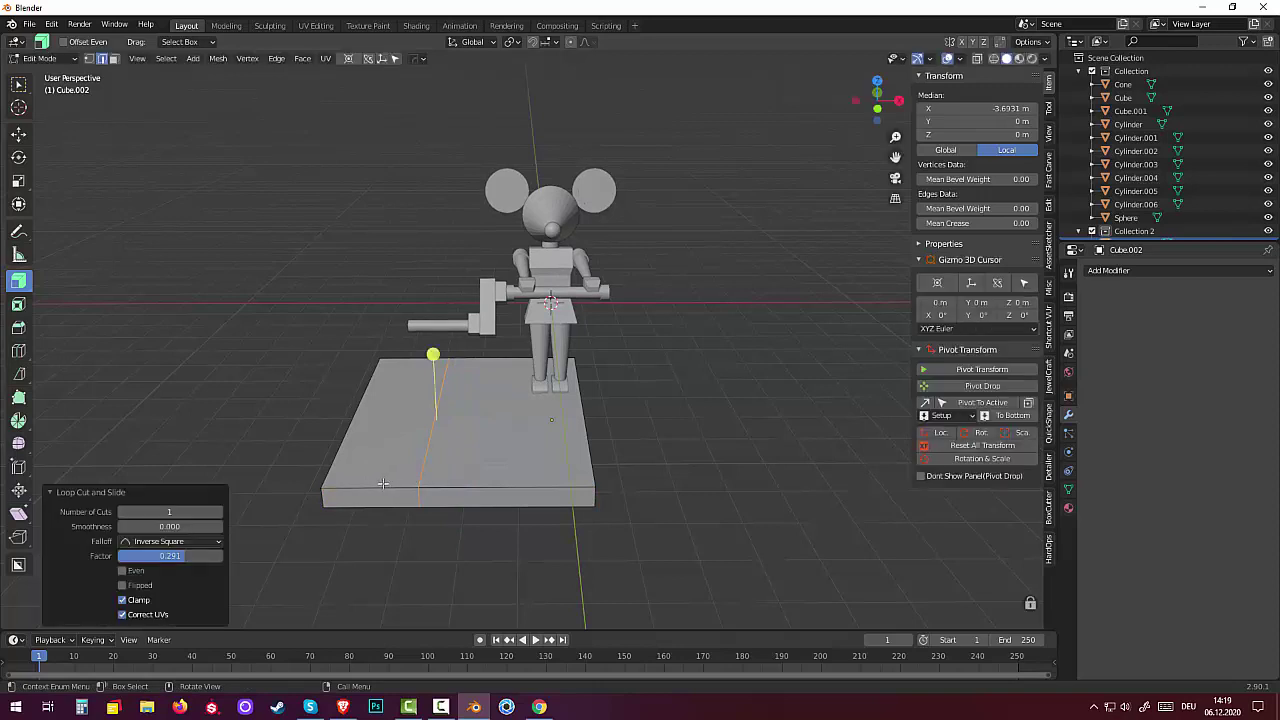
left_click(383, 484)
left_click(383, 484, "alt")
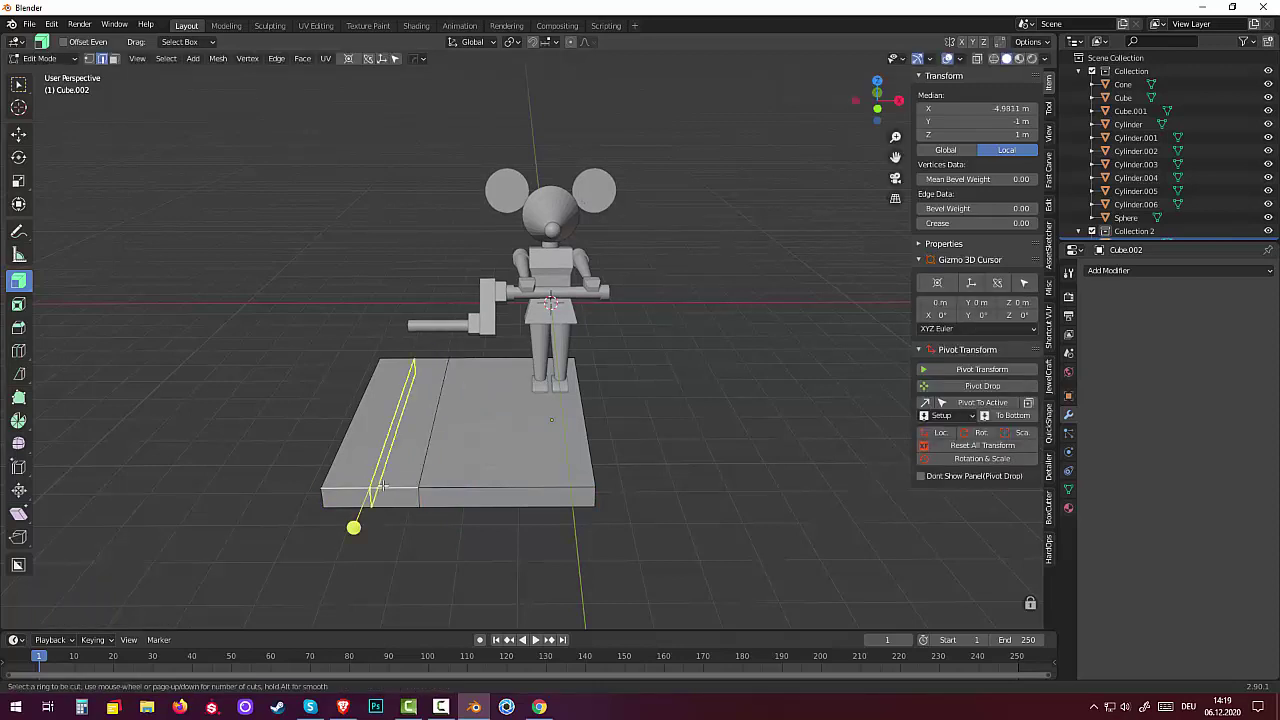
key("g")
key("g")
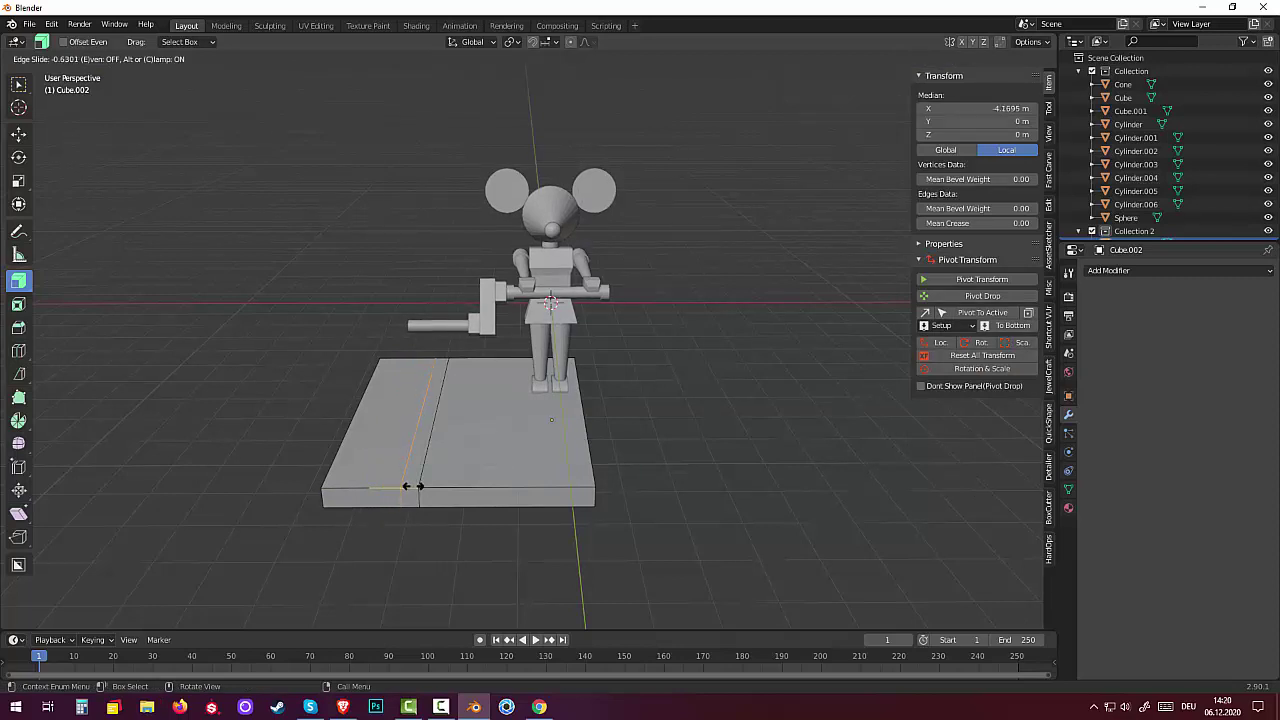
left_click(412, 486)
mouse_move(792, 494)
middle_mouse_down()
mouse_move(660, 486)
mouse_move(651, 506)
mouse_move(562, 472)
middle_mouse_up()
mouse_move(431, 425)
left_mouse_down()
mouse_move(386, 398)
mouse_move(334, 392)
left_mouse_up()
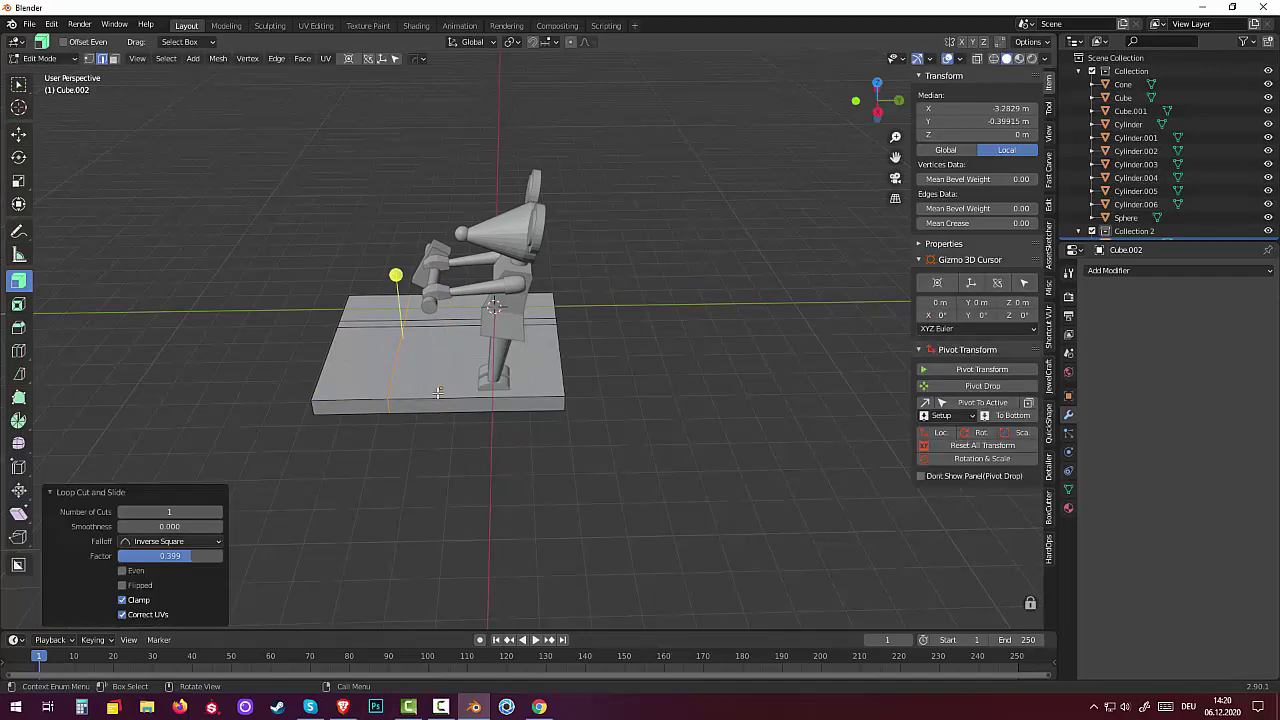
left_click(453, 396)
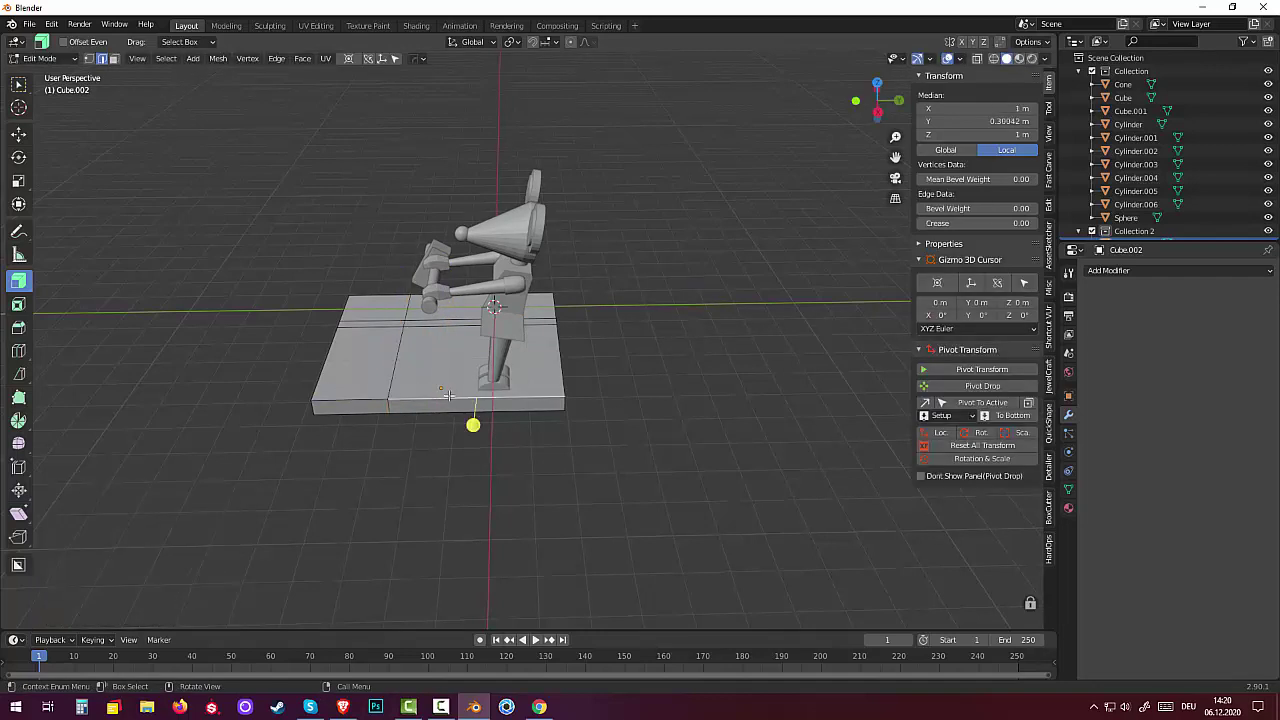
Step: Add another loop cut across the plate and slide it to a factor of −0.227
key("ctrl+r")
left_click_drag(476, 405, 427, 393)
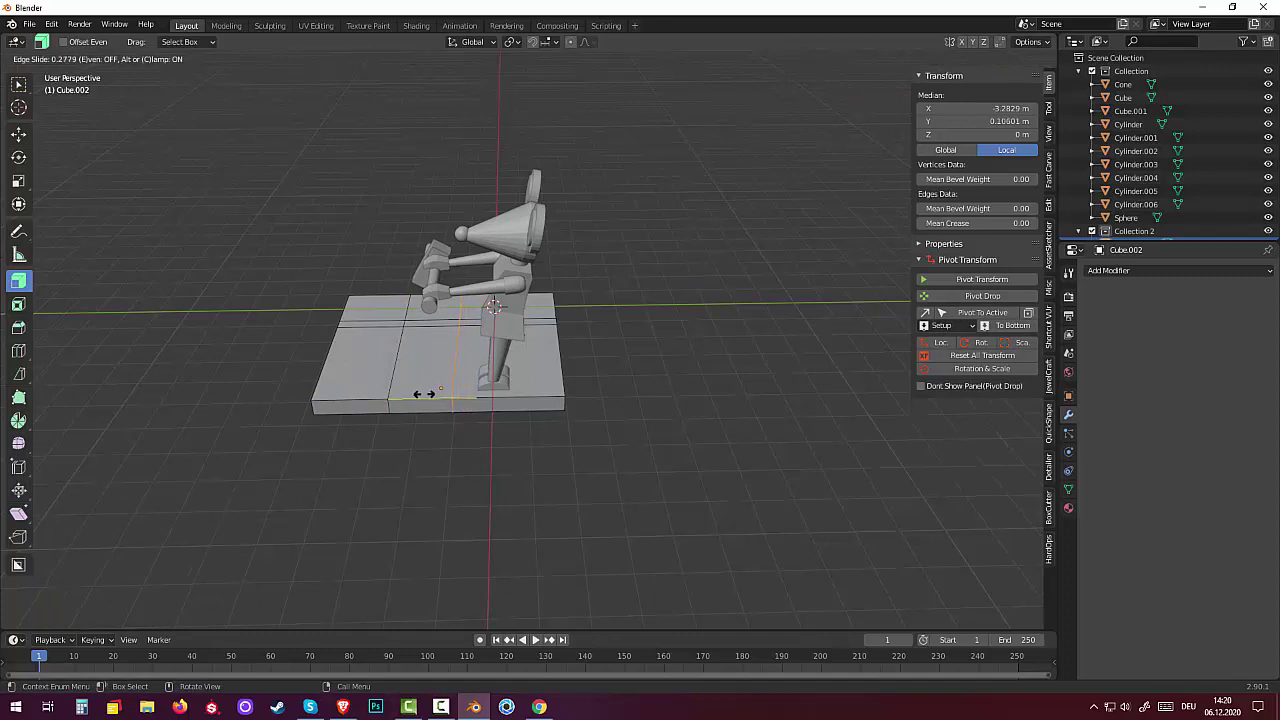
middle_click_drag(427, 393, 674, 354)
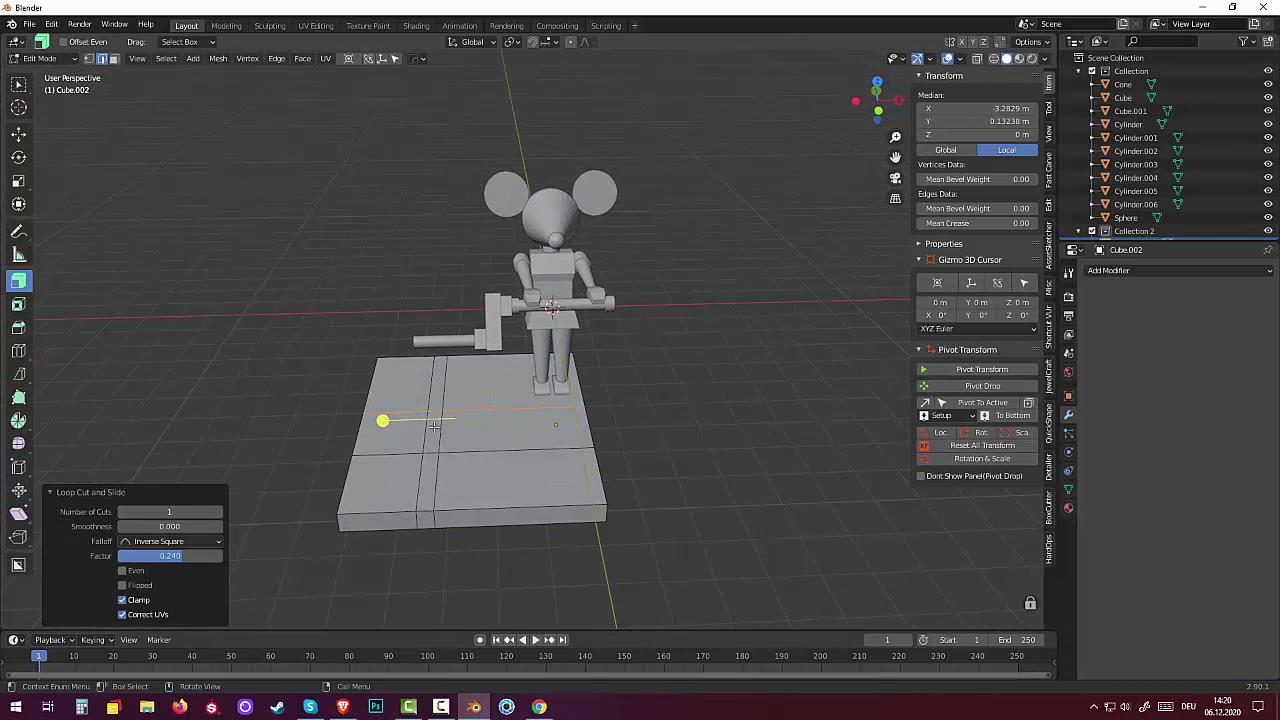
key("ctrl+z")
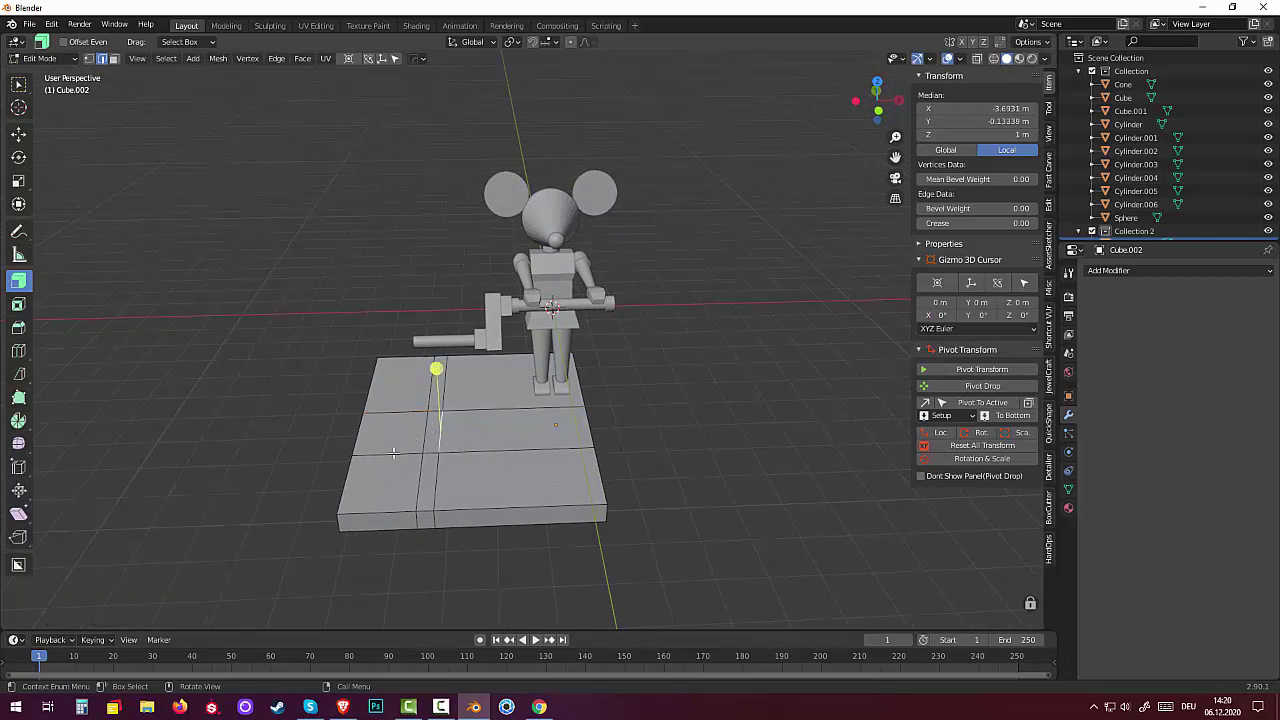
left_click(397, 453)
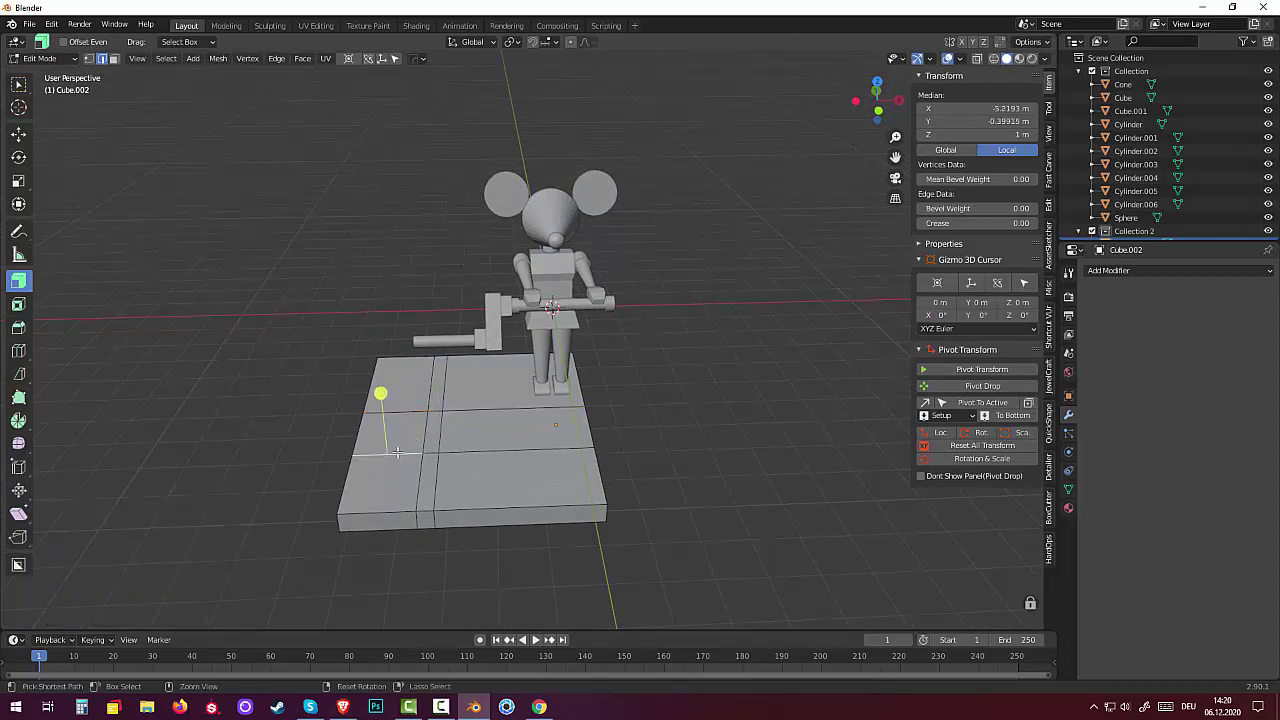
left_click_drag(397, 453, 405, 452)
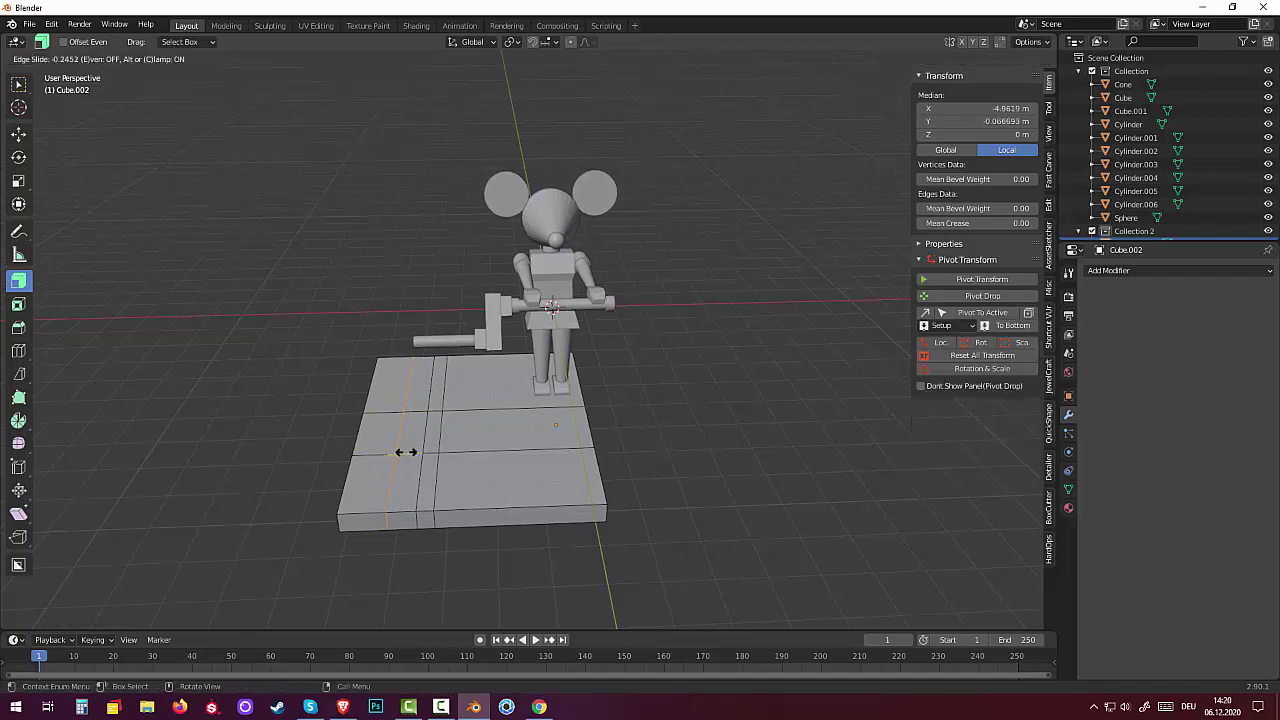
left_click(405, 451)
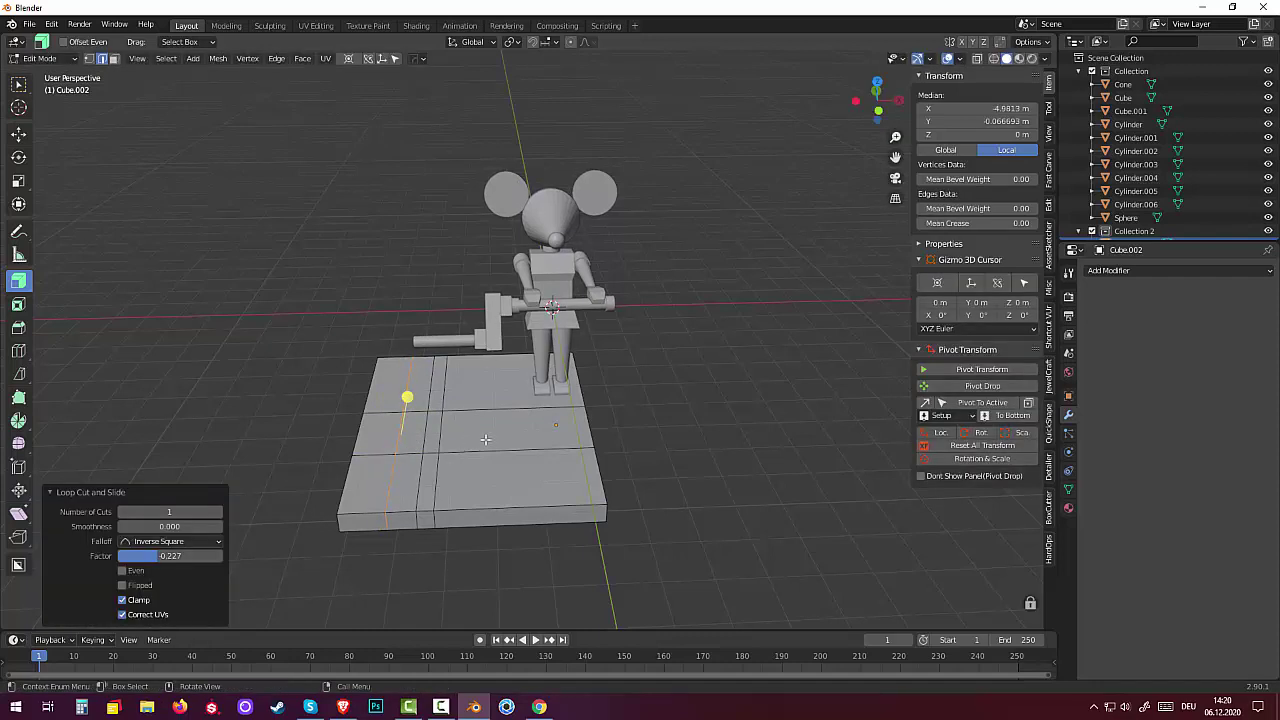
middle_click_drag(485, 439, 430, 421)
left_click(409, 410)
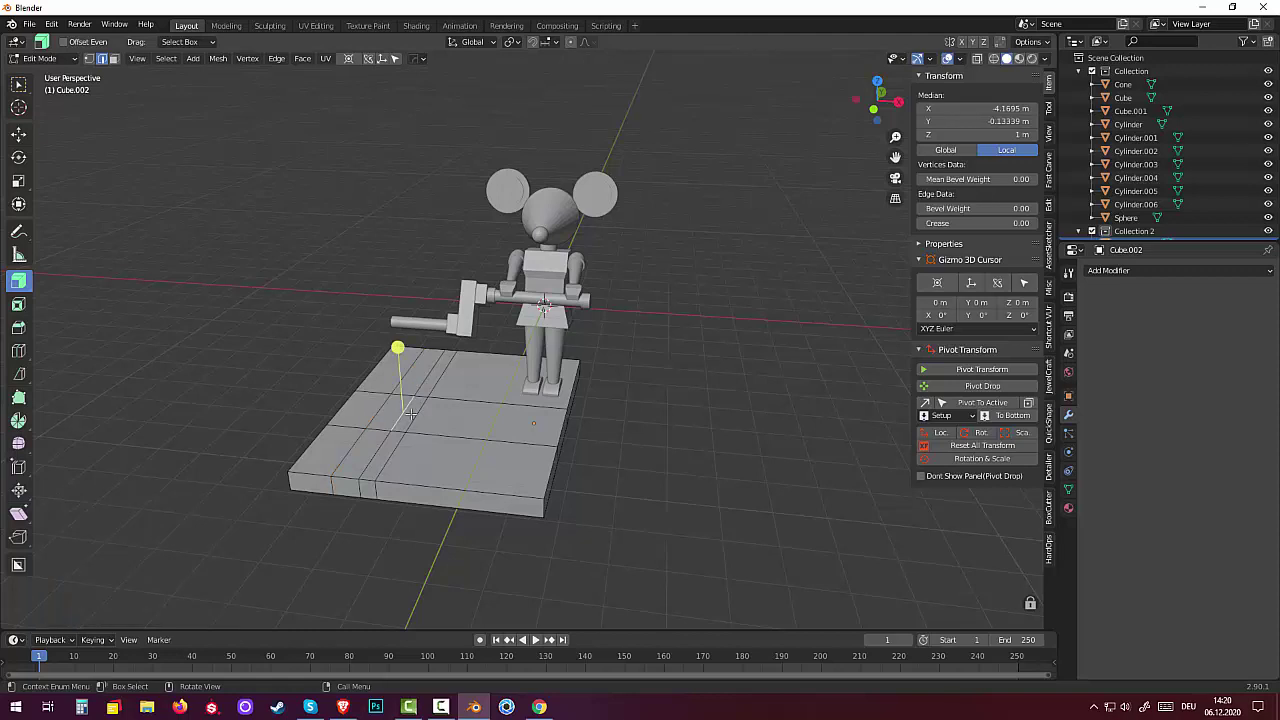
Step: Select the left two columns of top faces and extrude them 5.279 m upward
left_click(114, 59)
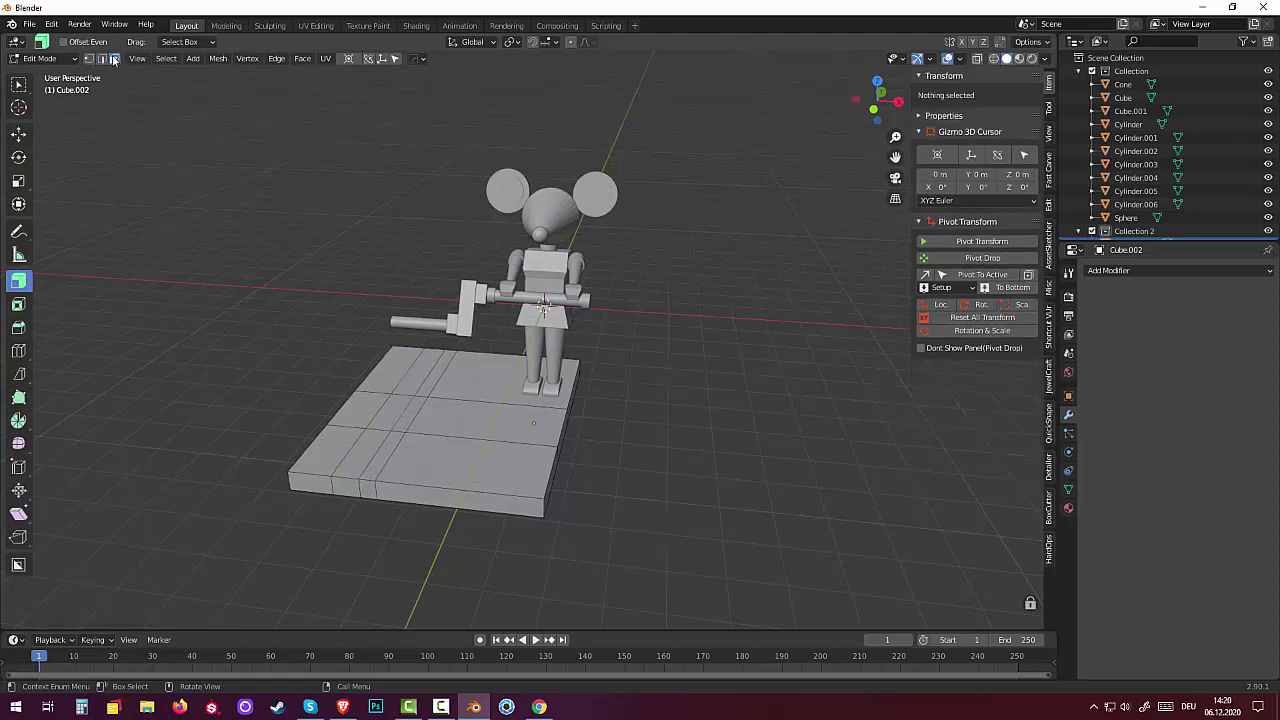
left_click(405, 420)
left_click(363, 399)
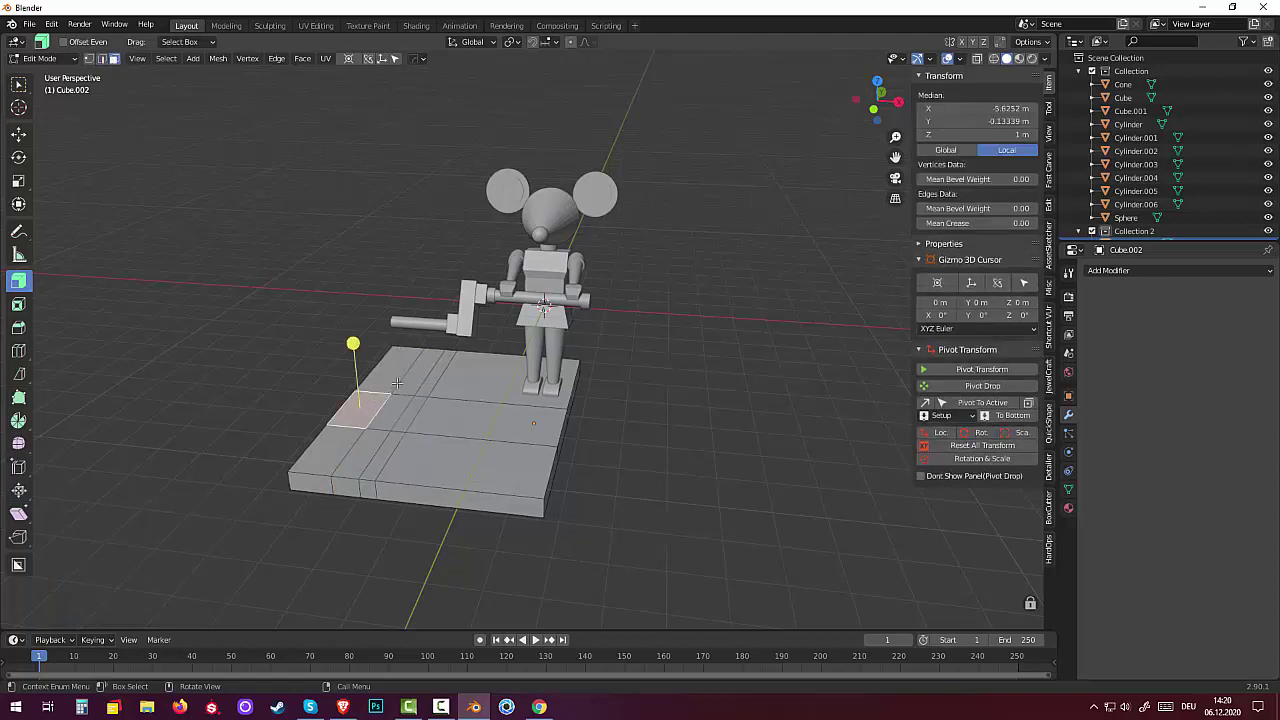
left_click(388, 375)
left_click(368, 435, "ctrl")
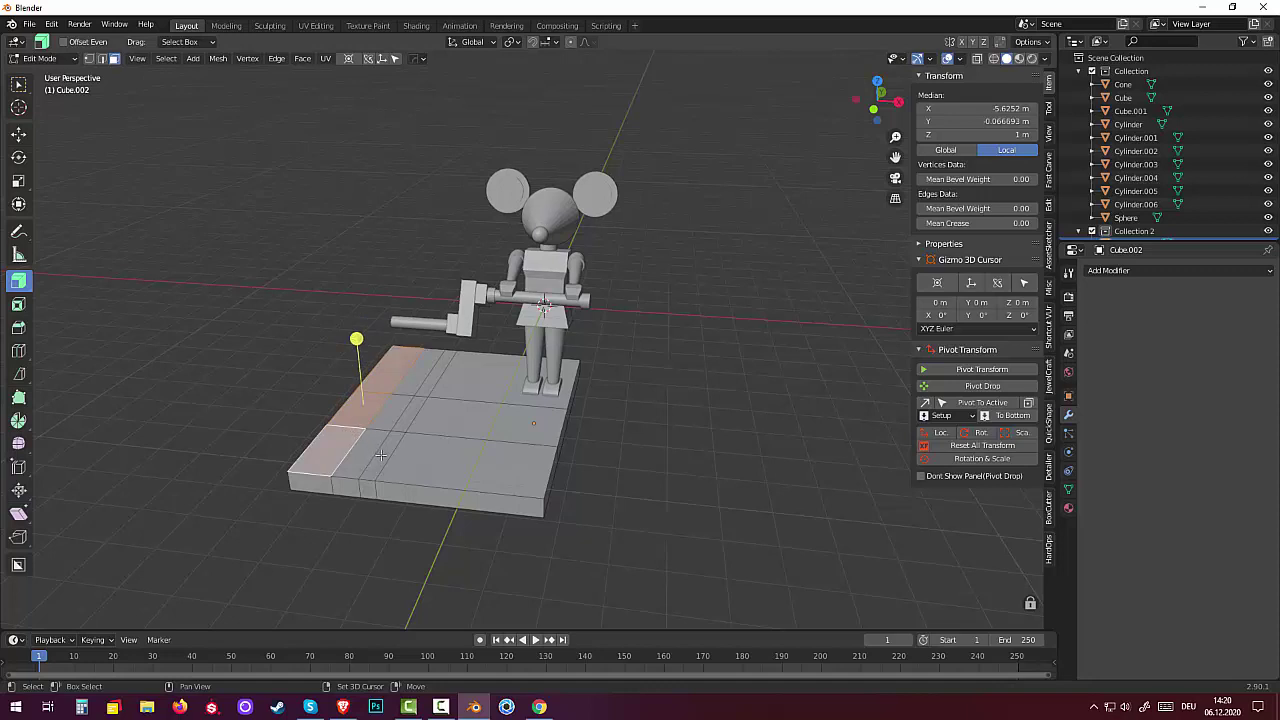
left_click(381, 455, "ctrl")
left_click(412, 410, "ctrl")
left_click(428, 381, "ctrl")
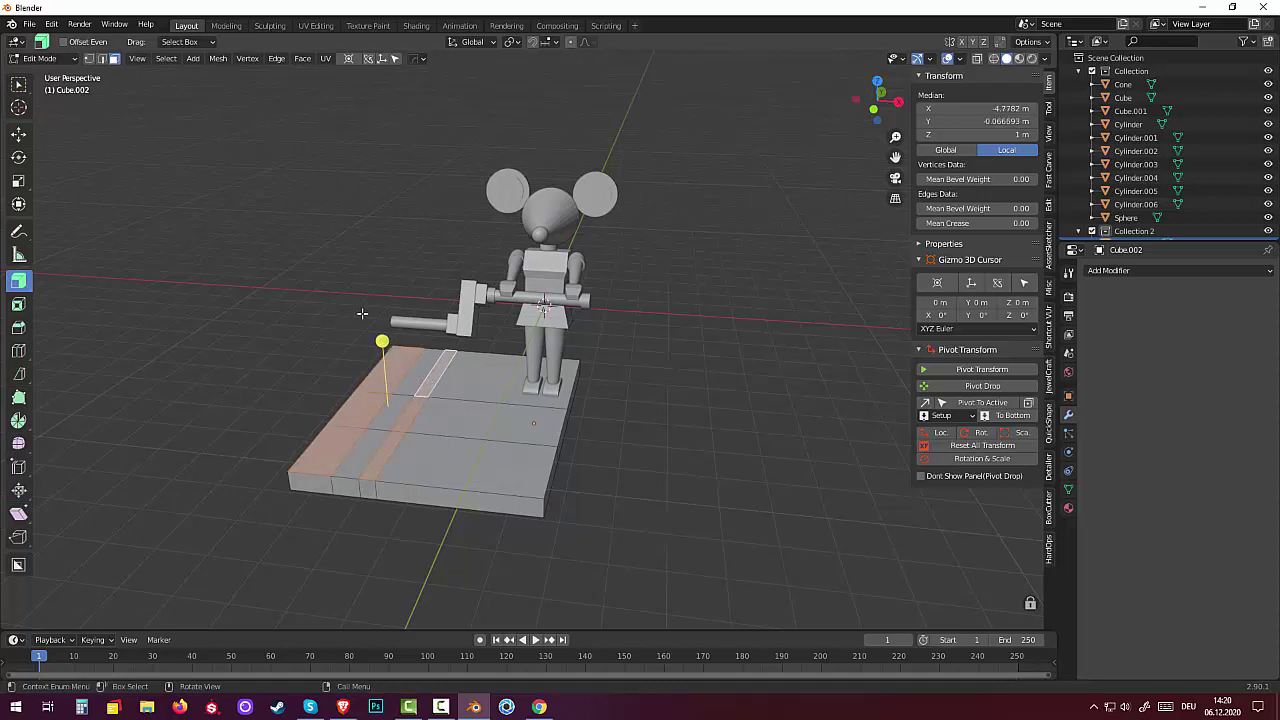
key("e")
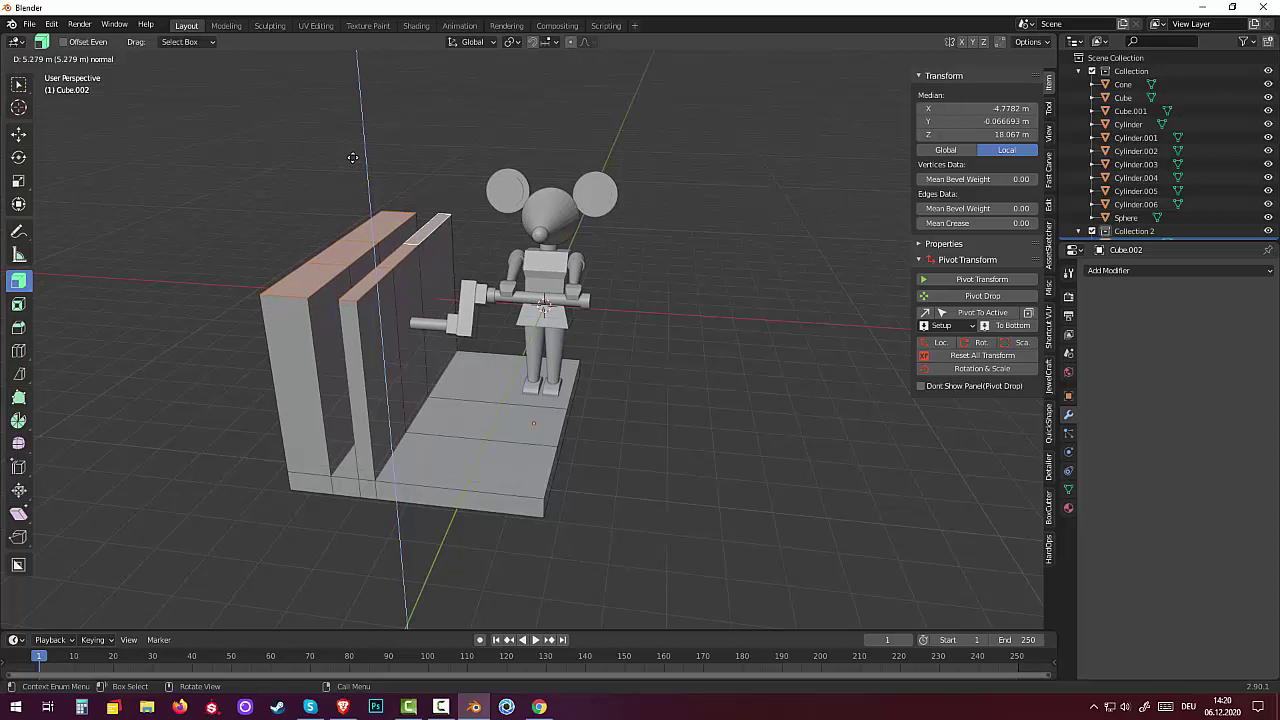
left_click(352, 157)
left_click(398, 260)
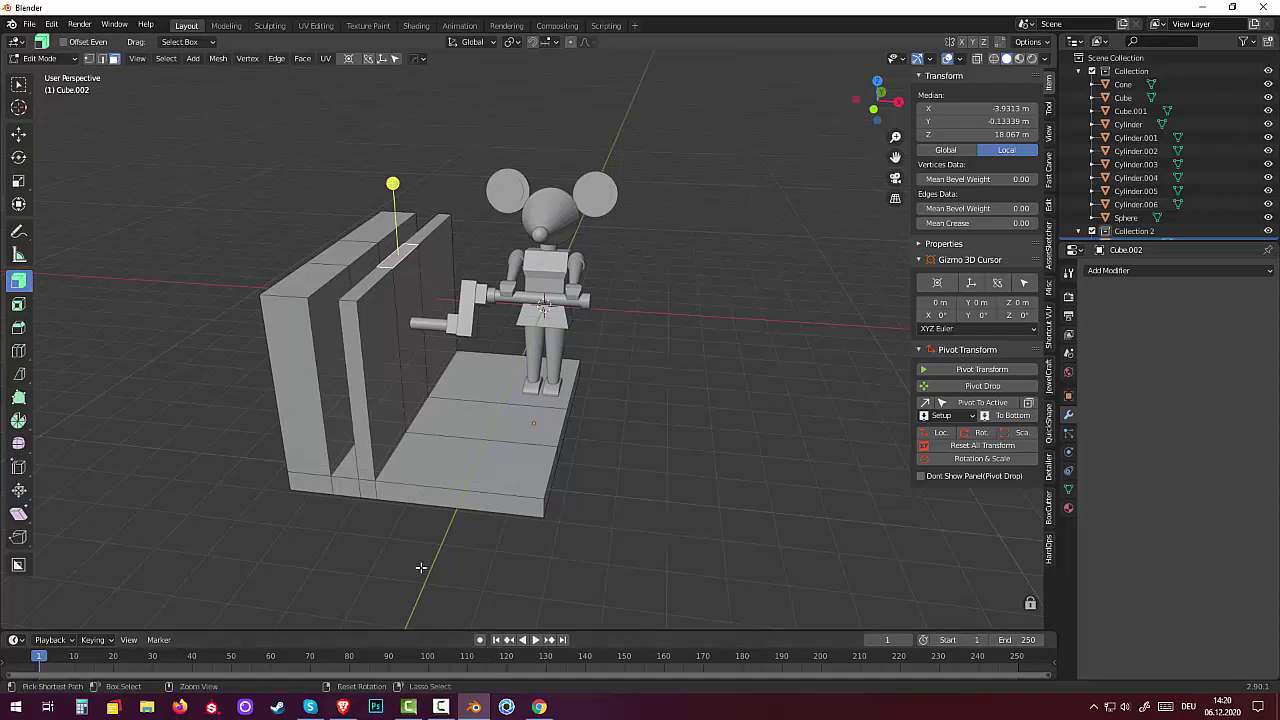
Step: Triangulate a small top face, assign faces to a new vertex group, and undo the extrusion
key("ctrl+t")
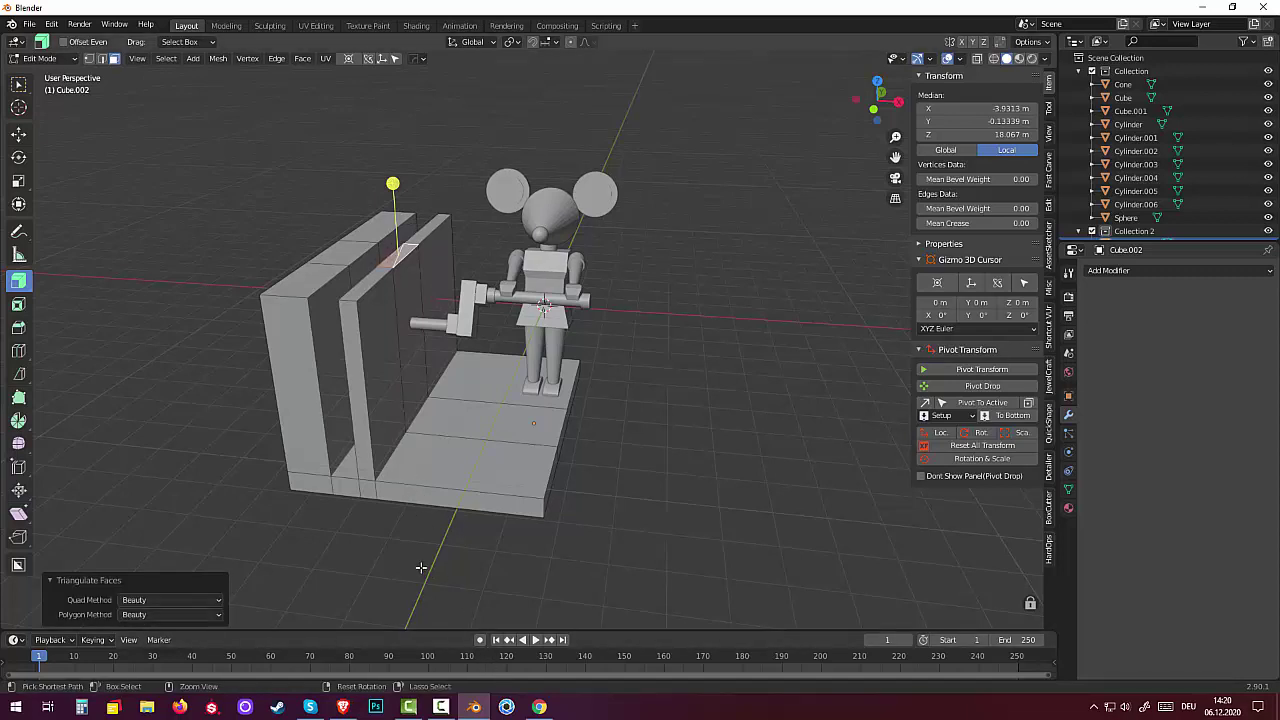
left_click(393, 440, "ctrl")
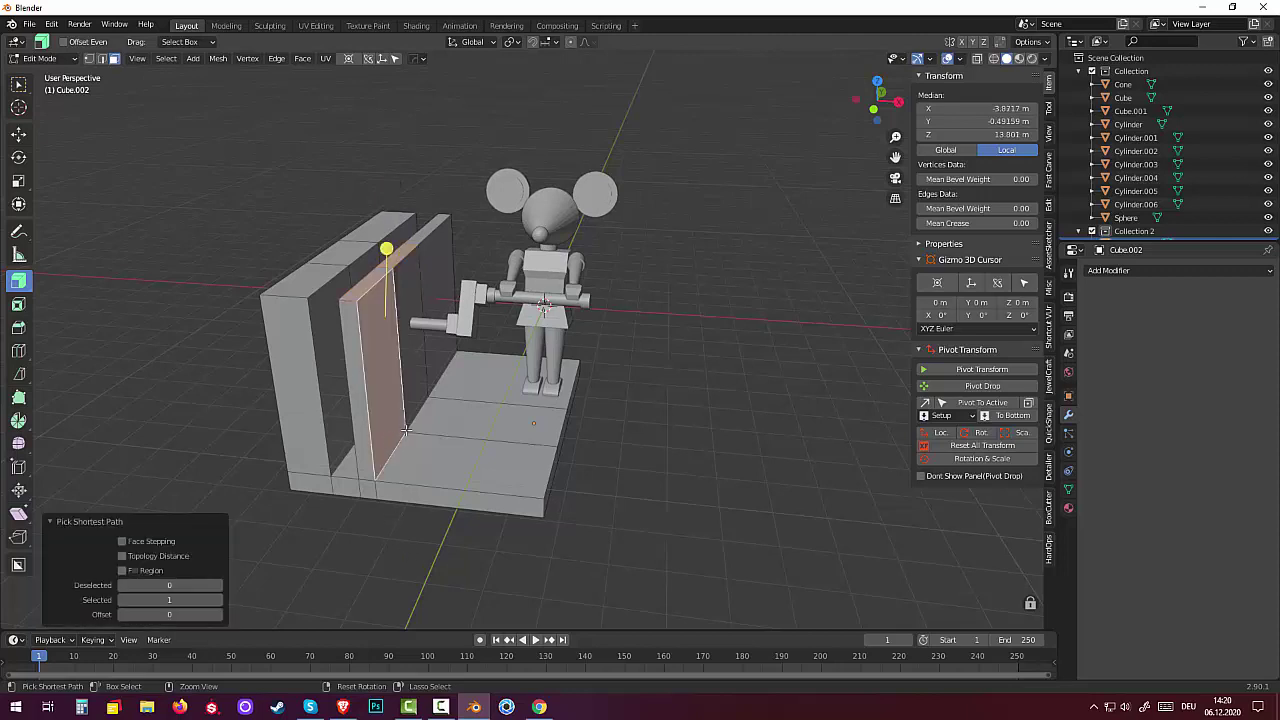
key("ctrl+z")
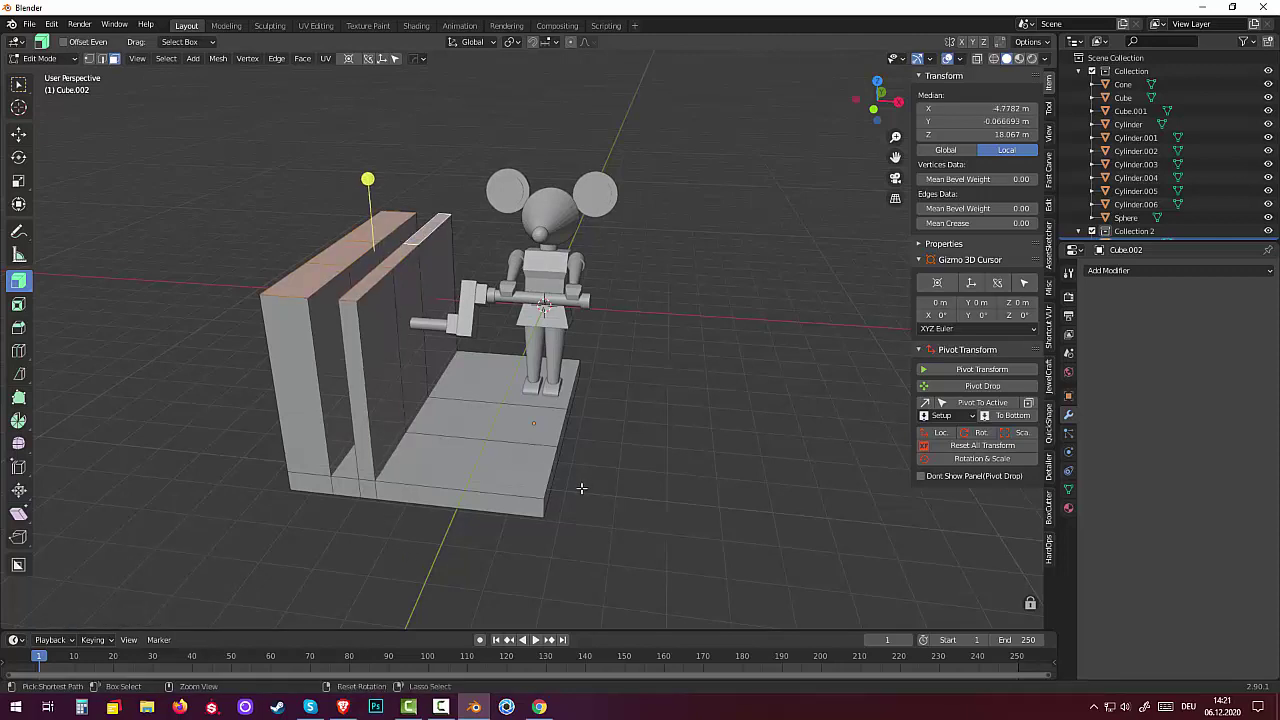
key("ctrl+g")
key("ctrl+g")
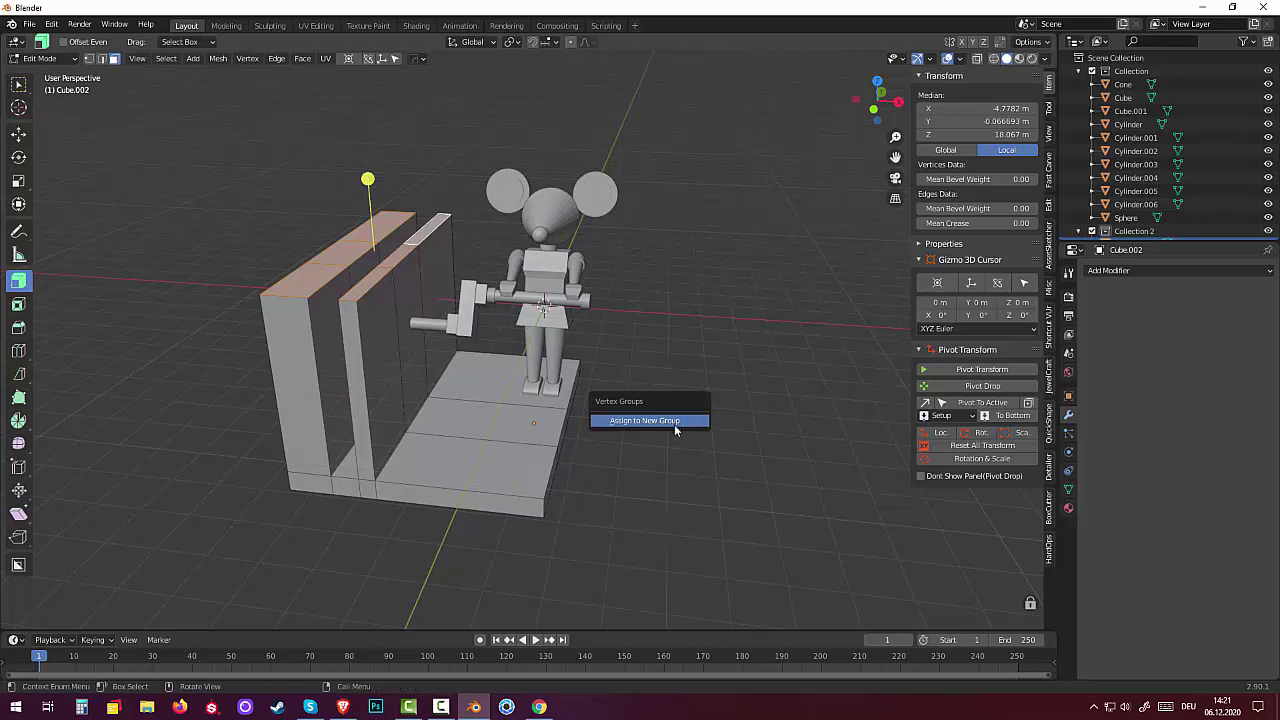
left_click(685, 421)
key("ctrl+z")
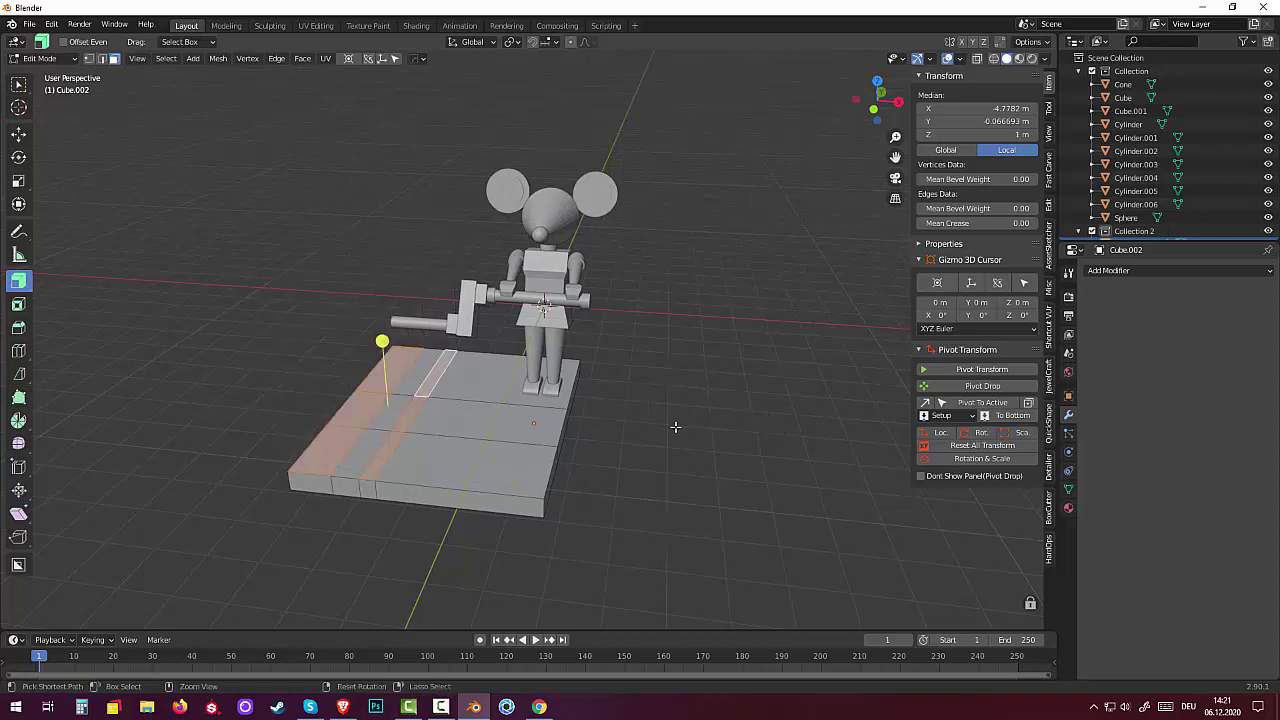
Step: Select the run of faces along the base board's left edge
left_click(413, 414, "ctrl")
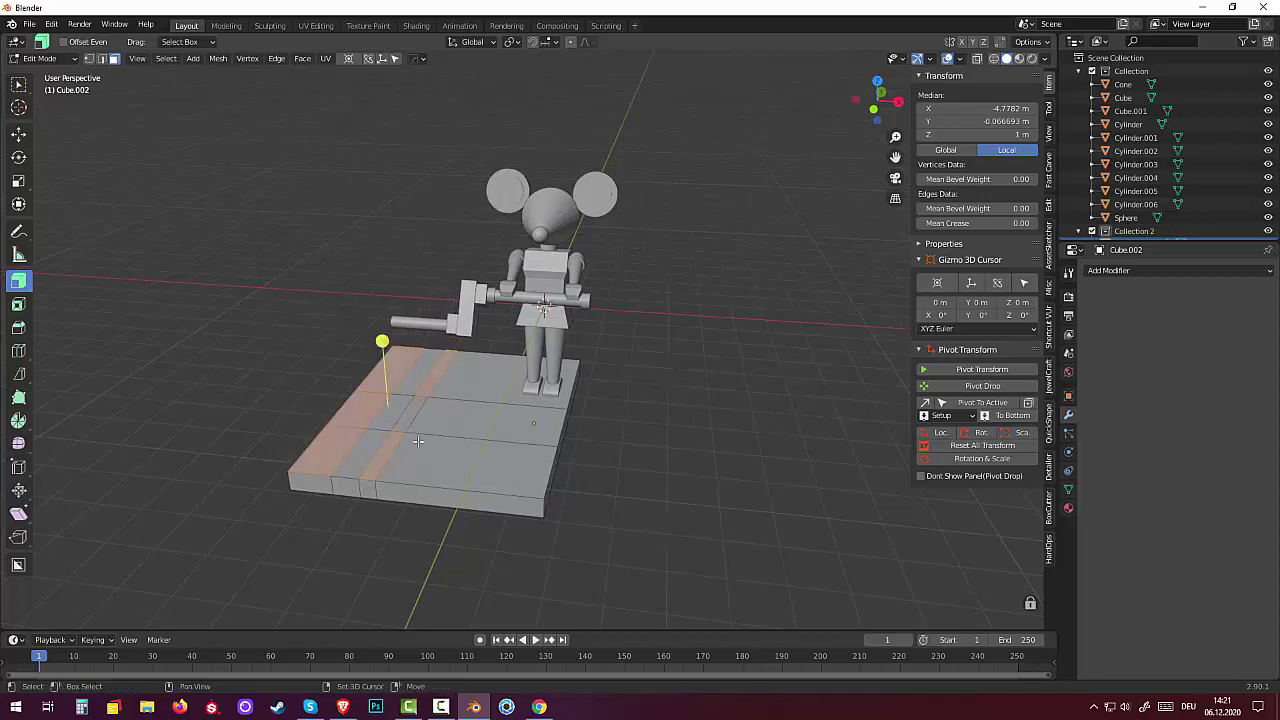
left_click(411, 418)
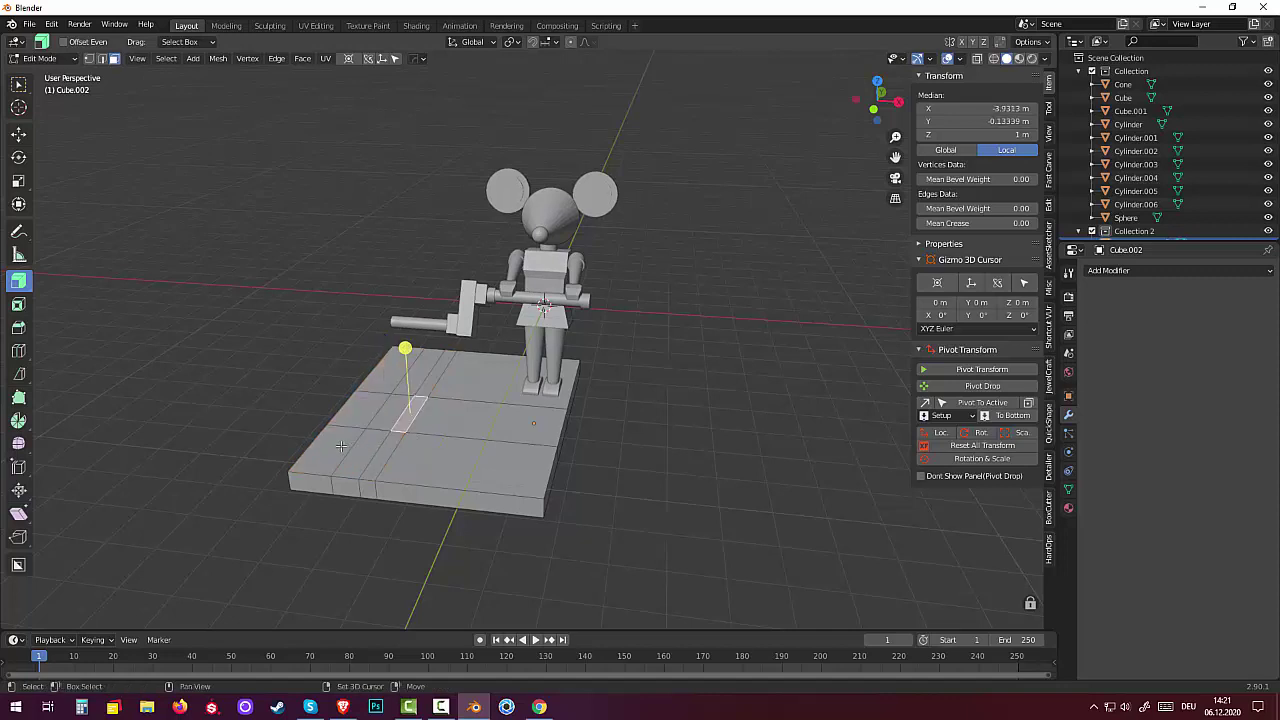
left_click(367, 428)
left_click(372, 408, "ctrl")
left_click(396, 374, "ctrl")
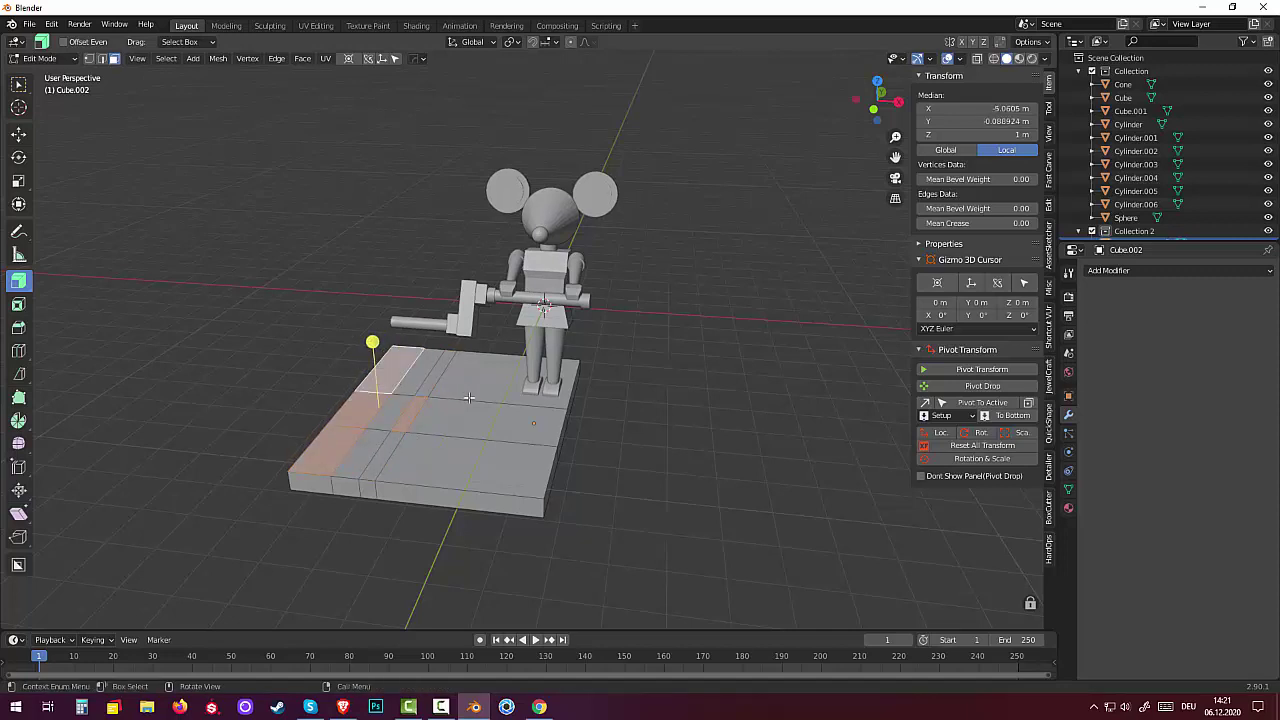
Step: Extrude the selected left faces 4.91 m upward into walls
key("g")
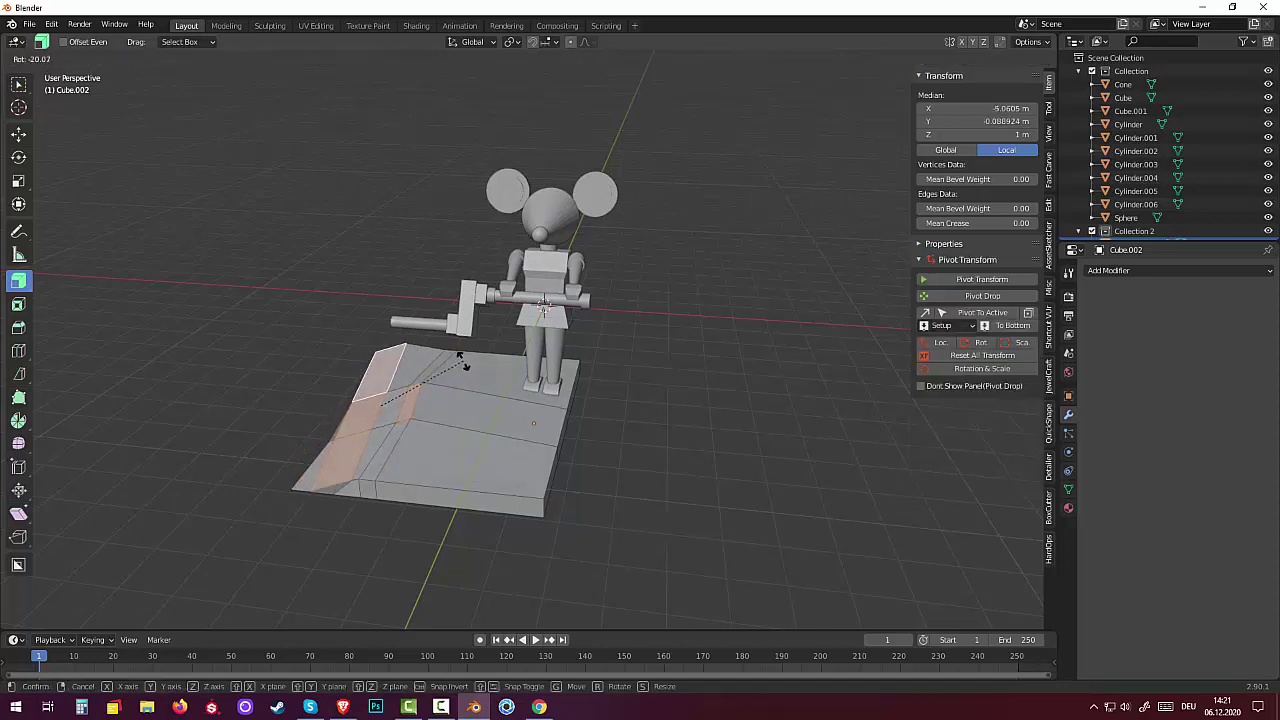
key("Escape")
left_click_drag(459, 366, 444, 226)
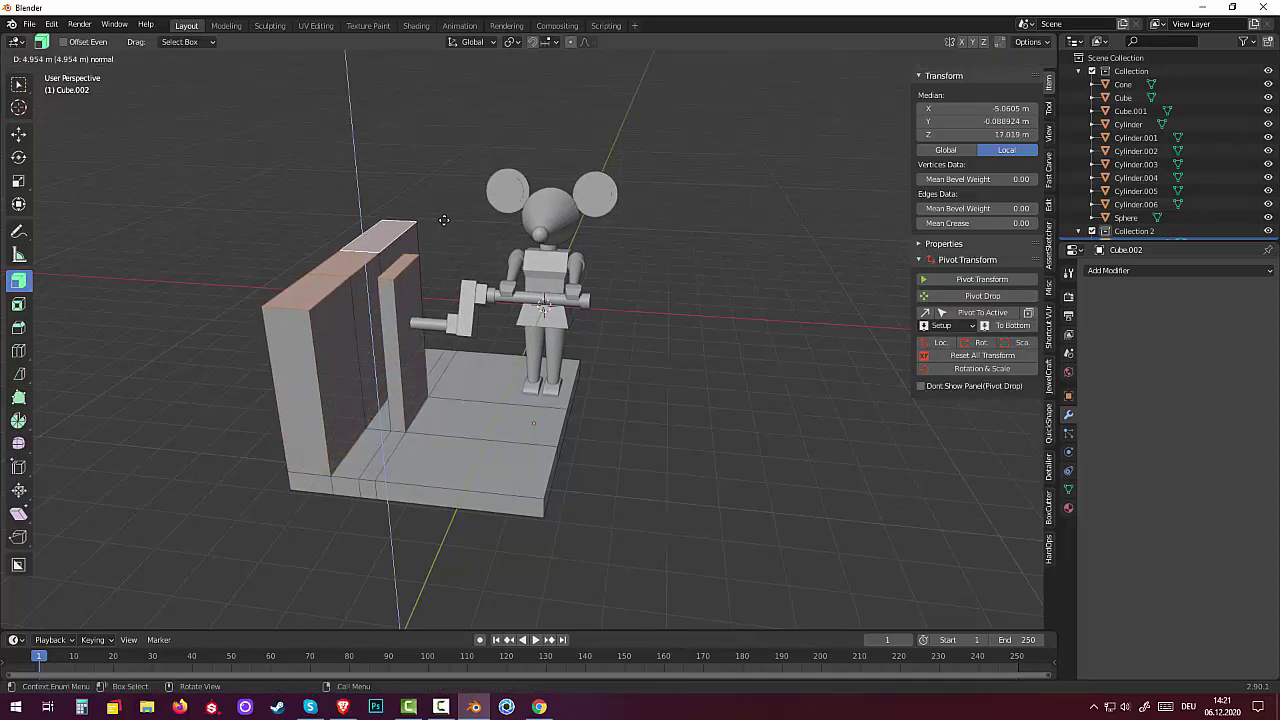
left_click_drag(444, 226, 443, 222)
mouse_move(606, 347)
middle_mouse_down()
mouse_move(541, 326)
mouse_move(509, 272)
middle_mouse_up()
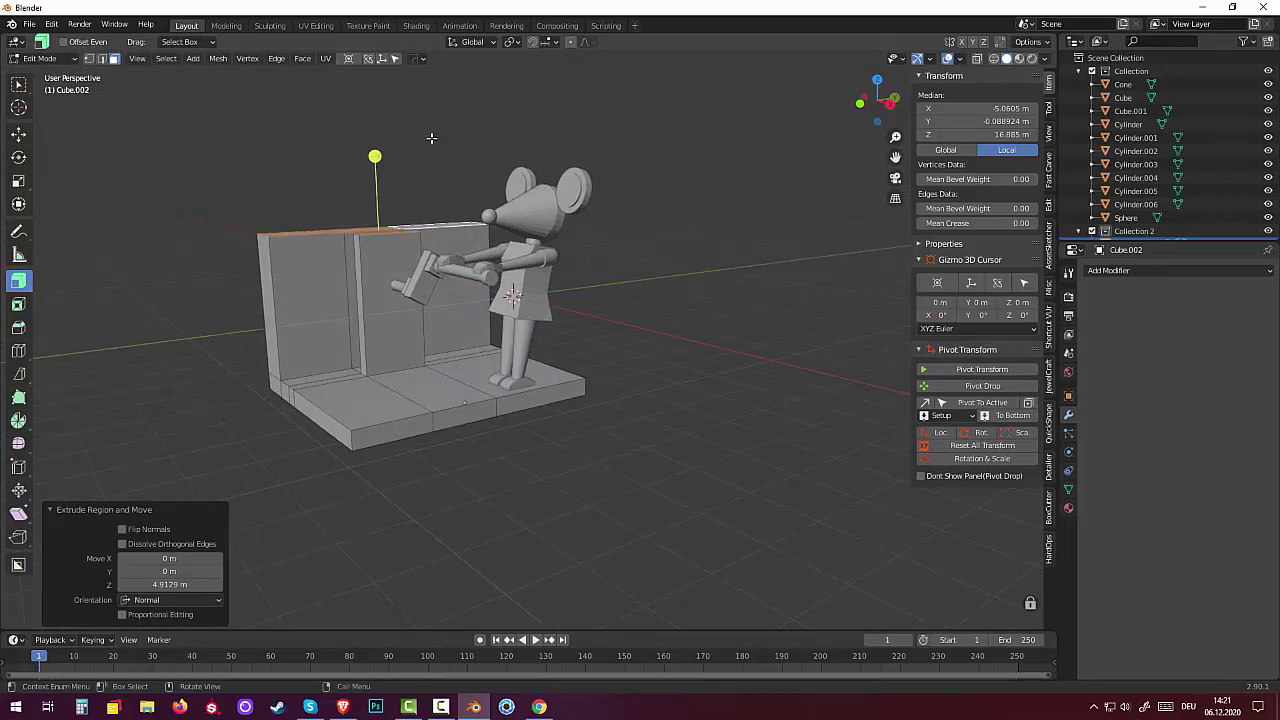
Step: Raise the walls' top edge another 1.27 m along Z
key("g")
key("z")
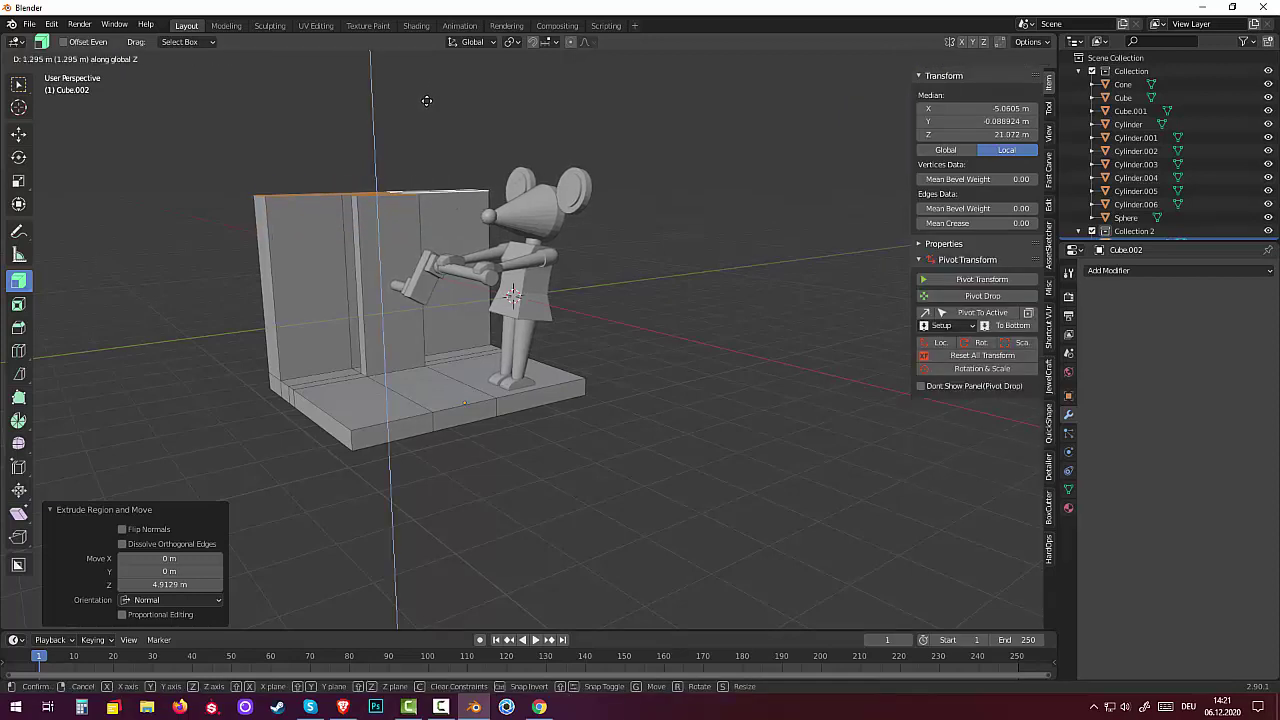
left_click(427, 101)
mouse_move(423, 140)
middle_mouse_down()
mouse_move(478, 203)
mouse_move(397, 301)
mouse_move(420, 300)
mouse_move(416, 230)
middle_mouse_up()
left_click(383, 312)
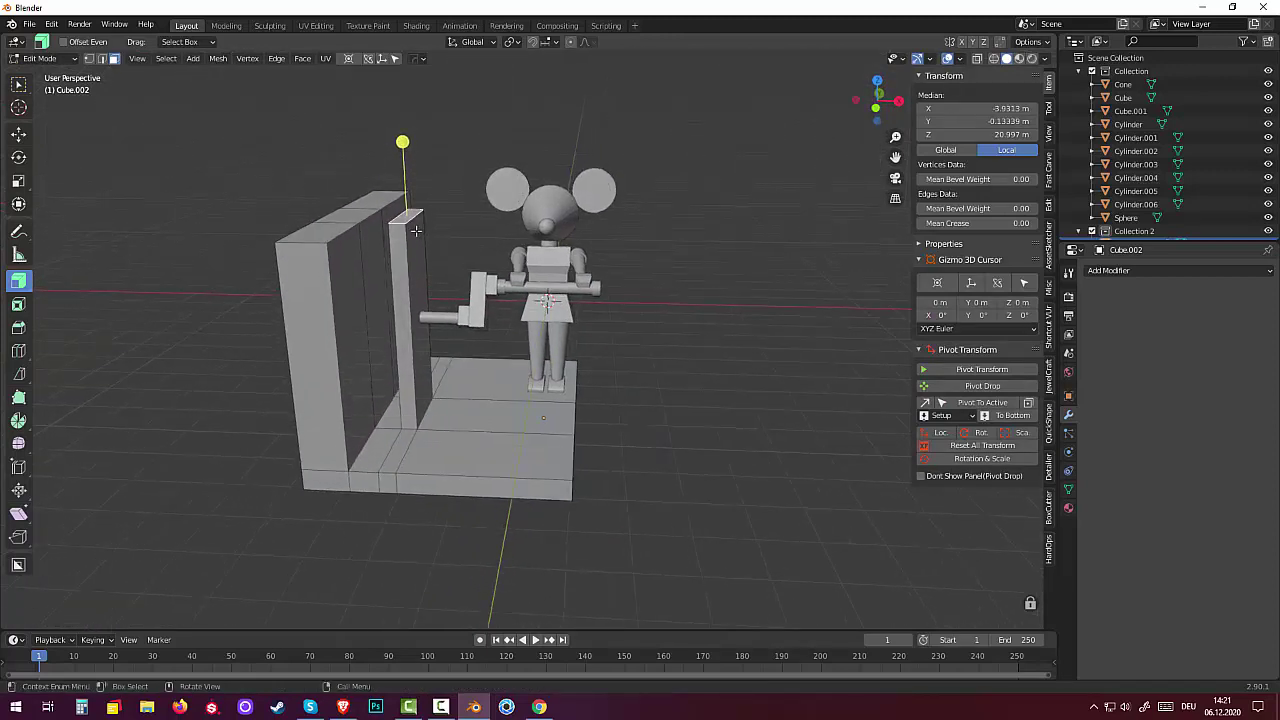
Step: Extrude the short pillar's top upward, then extrude its side face about 2 m toward the back wall
key("e")
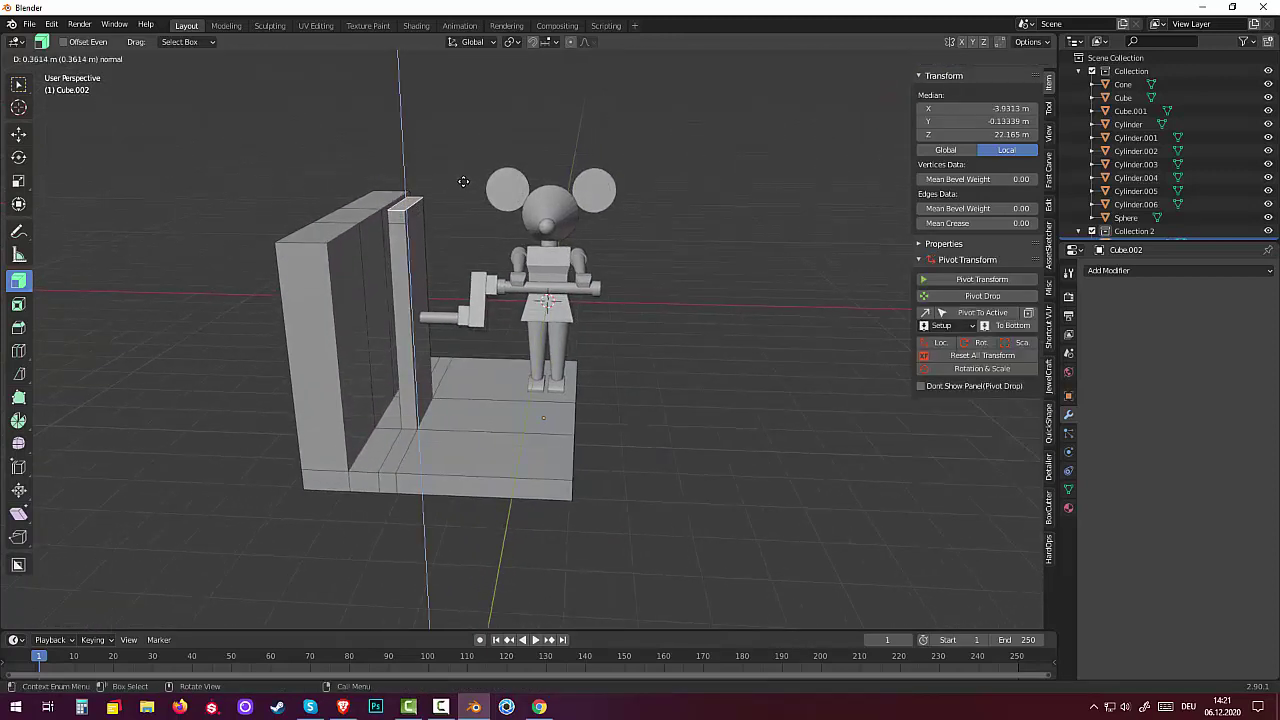
left_click(463, 179)
middle_click_drag(463, 179, 547, 285)
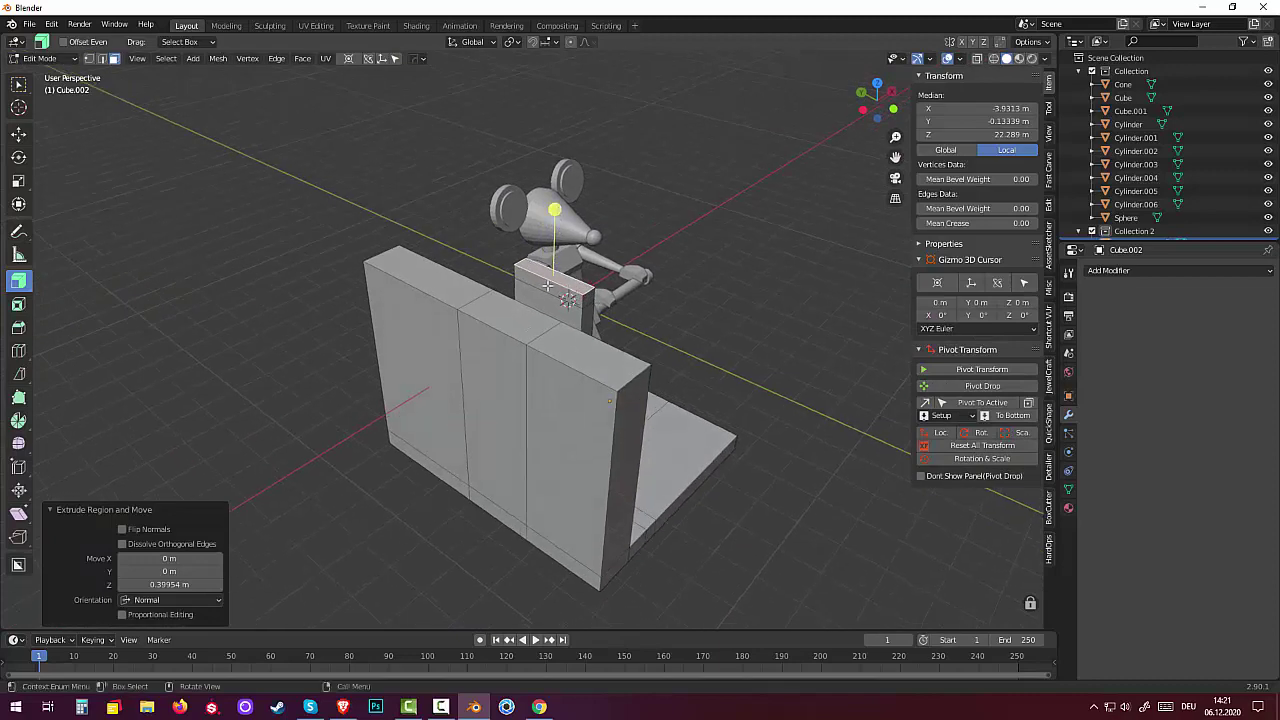
left_click(548, 288)
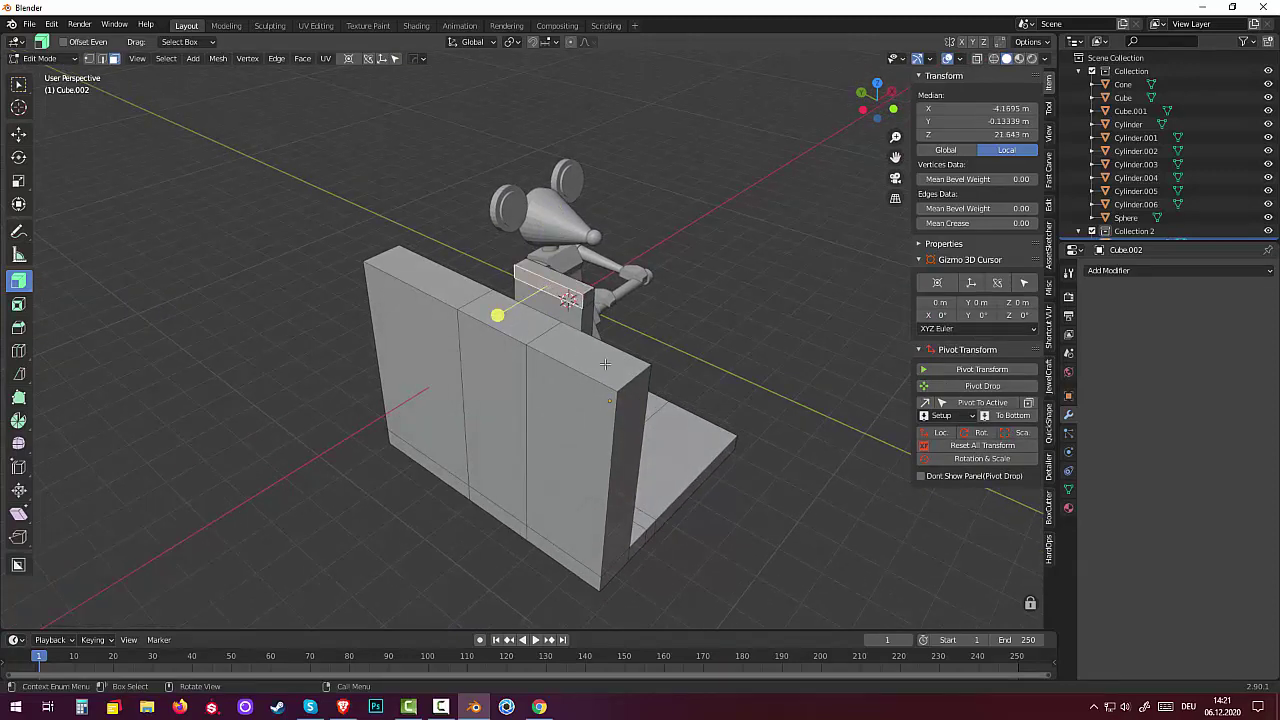
middle_click_drag(605, 364, 586, 359)
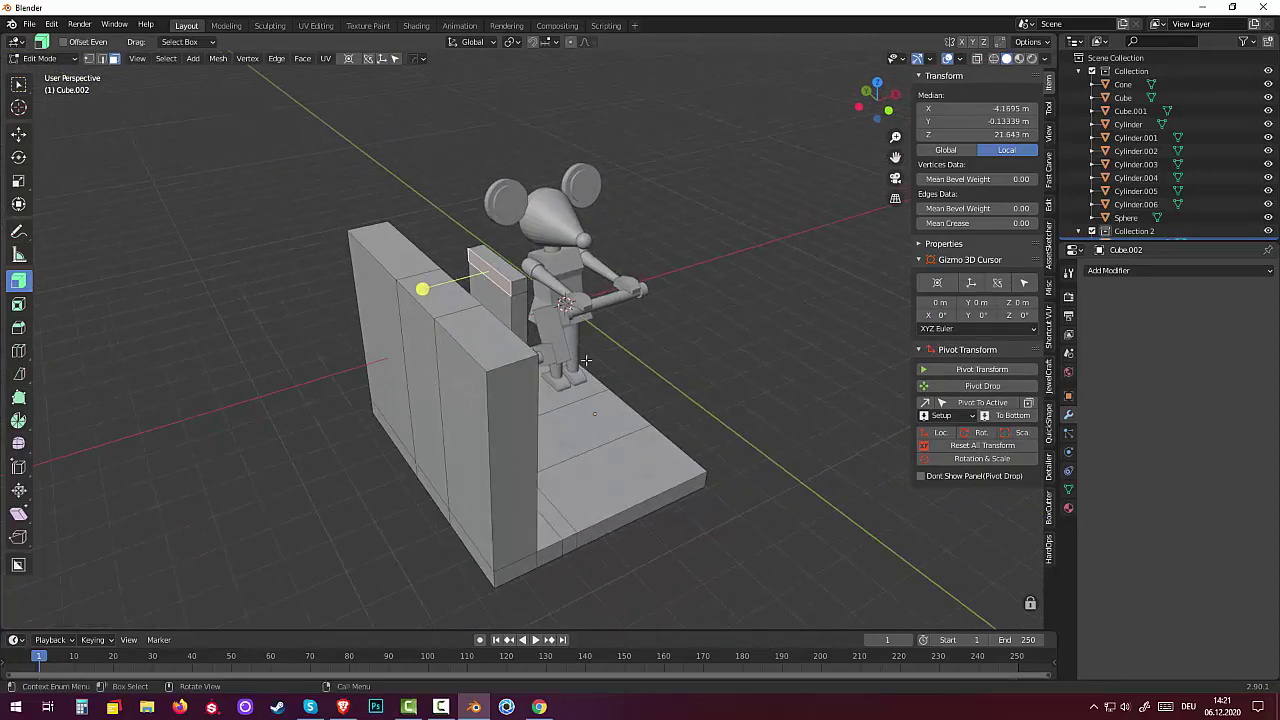
key("e")
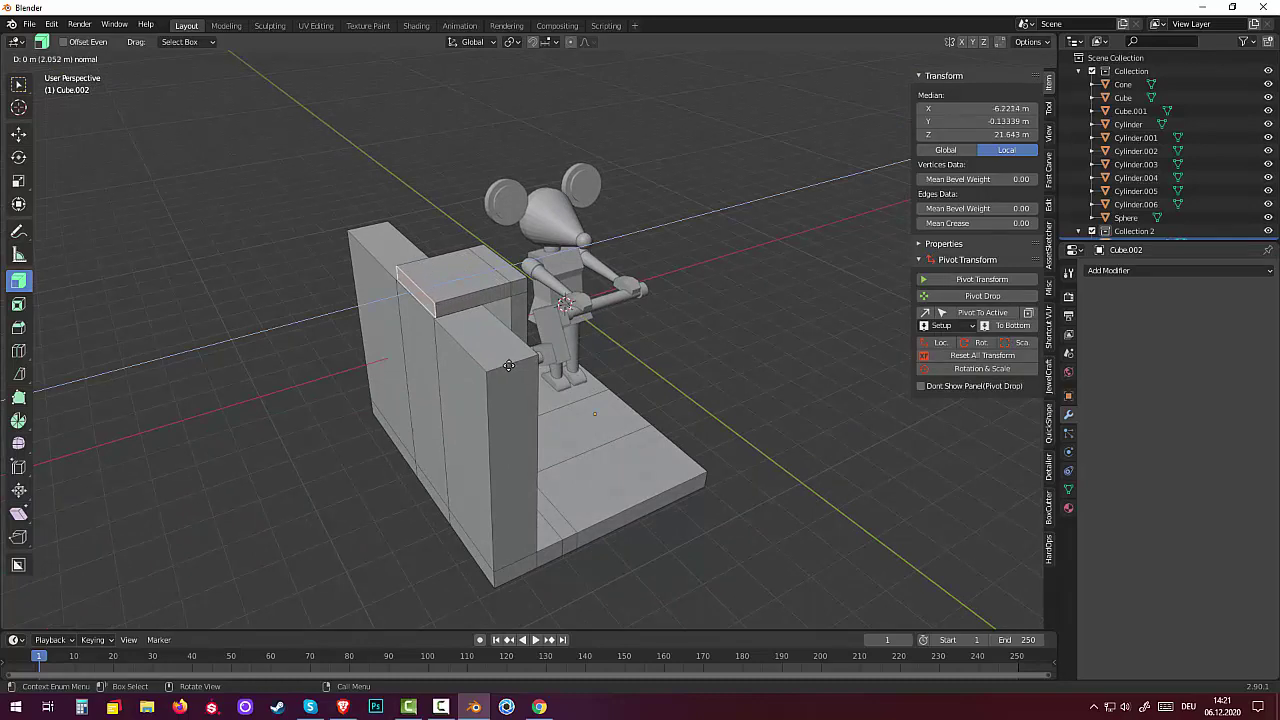
left_click(508, 365)
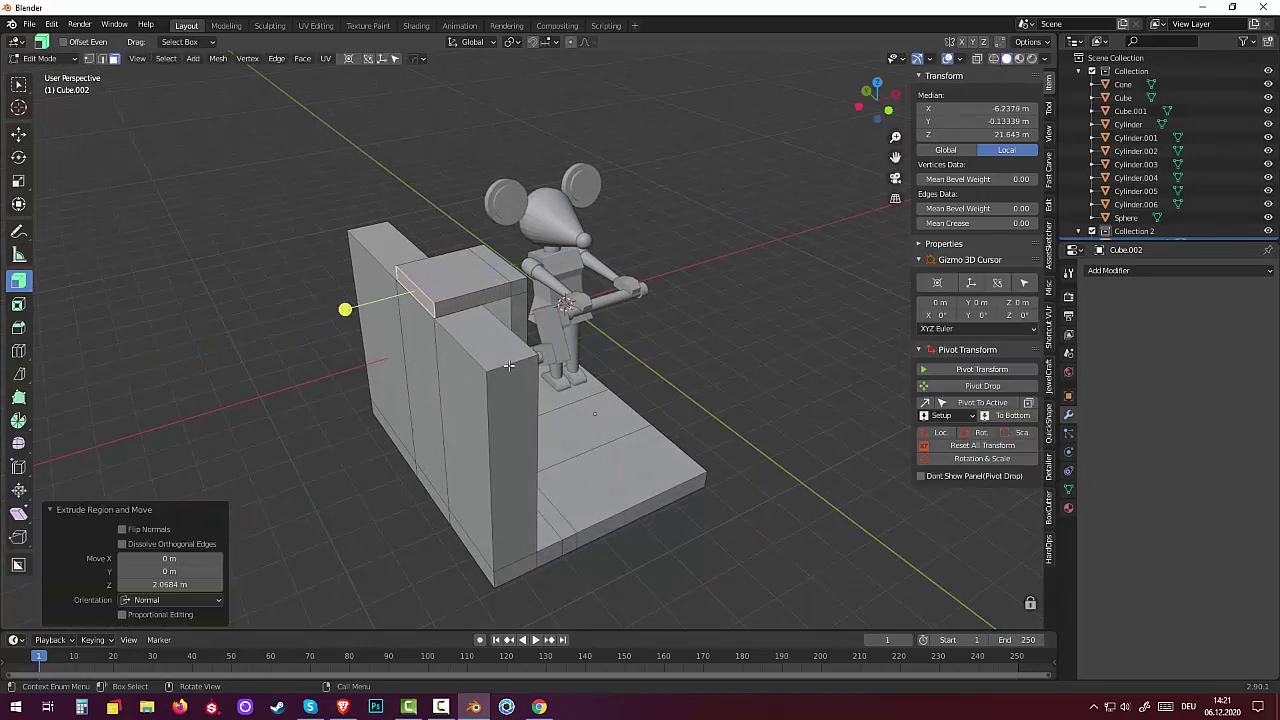
left_click(596, 470)
mouse_move(777, 462)
middle_mouse_down()
mouse_move(689, 451)
mouse_move(669, 434)
middle_mouse_up()
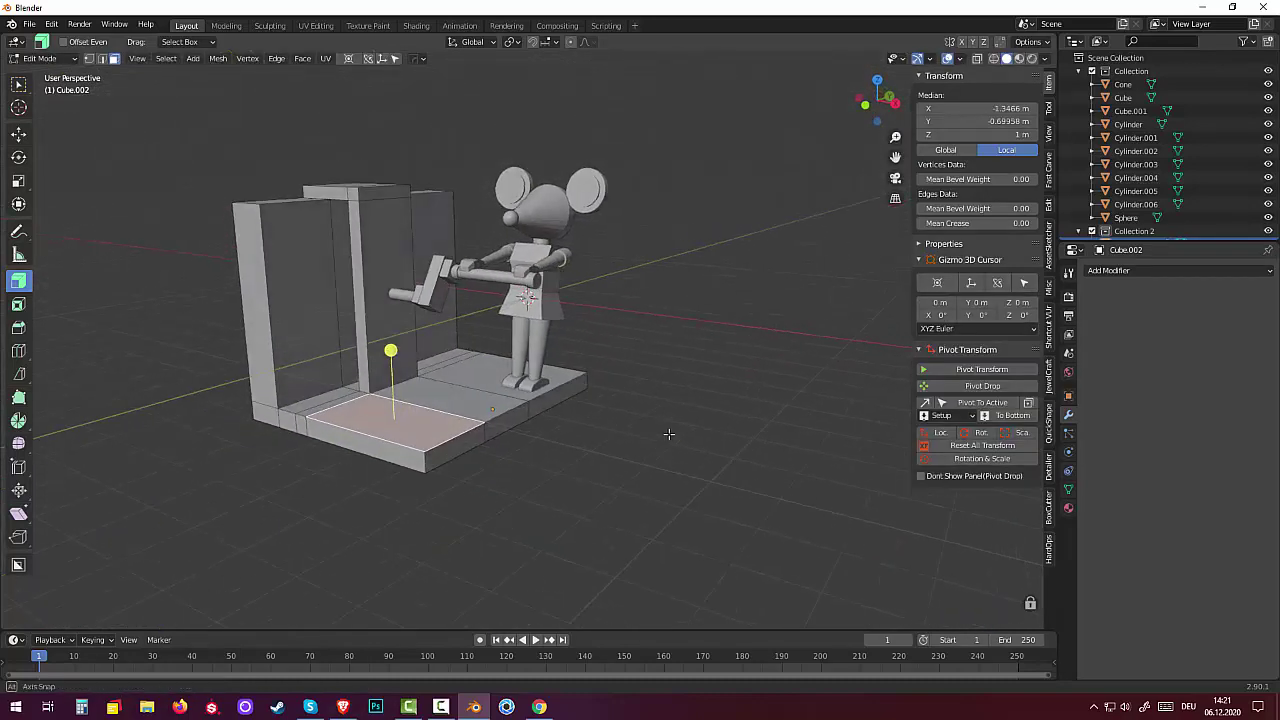
Step: Compare the model with the Mouse Machine reference pin in Chrome
left_click(540, 708)
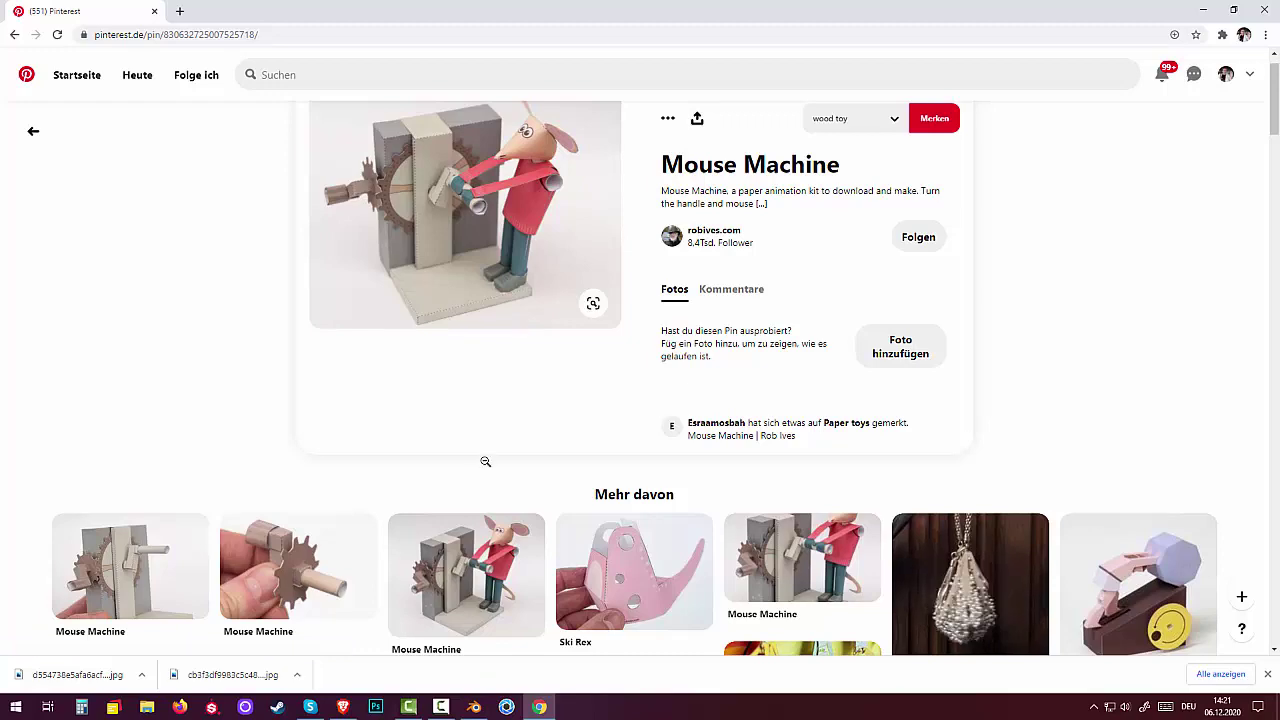
left_click(539, 709)
mouse_move(491, 523)
middle_mouse_down()
mouse_move(435, 523)
mouse_move(500, 537)
mouse_move(307, 411)
middle_mouse_up()
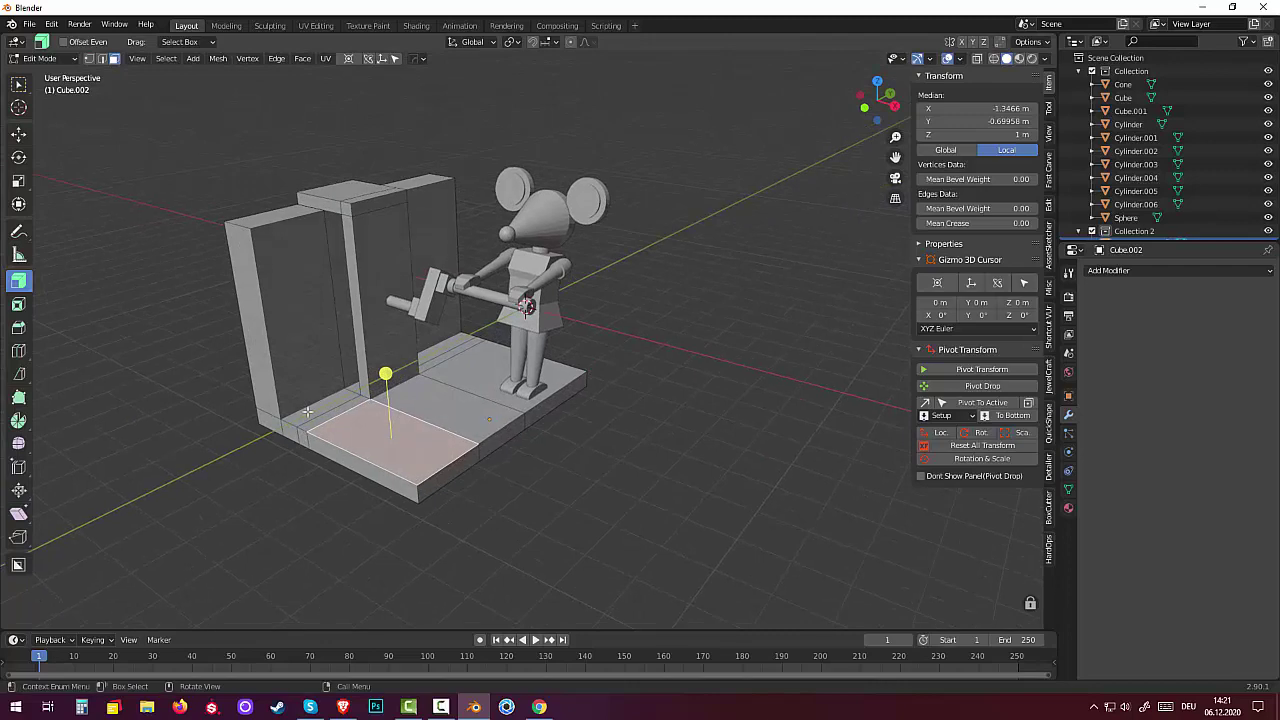
Step: Slide the tall left wall face and its bottom corner face along Y
left_click(249, 310)
left_click(284, 426, "shift")
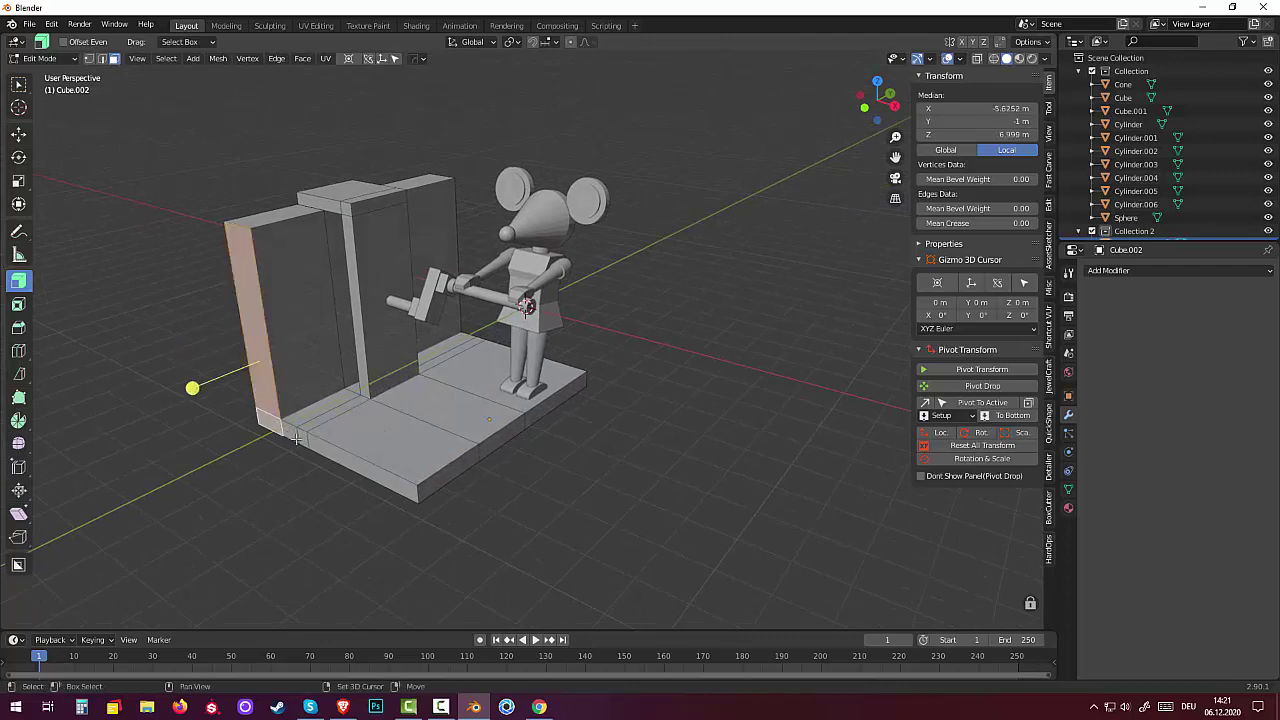
mouse_move(537, 531)
middle_mouse_down()
mouse_move(469, 545)
mouse_move(425, 481)
middle_mouse_up()
key("g")
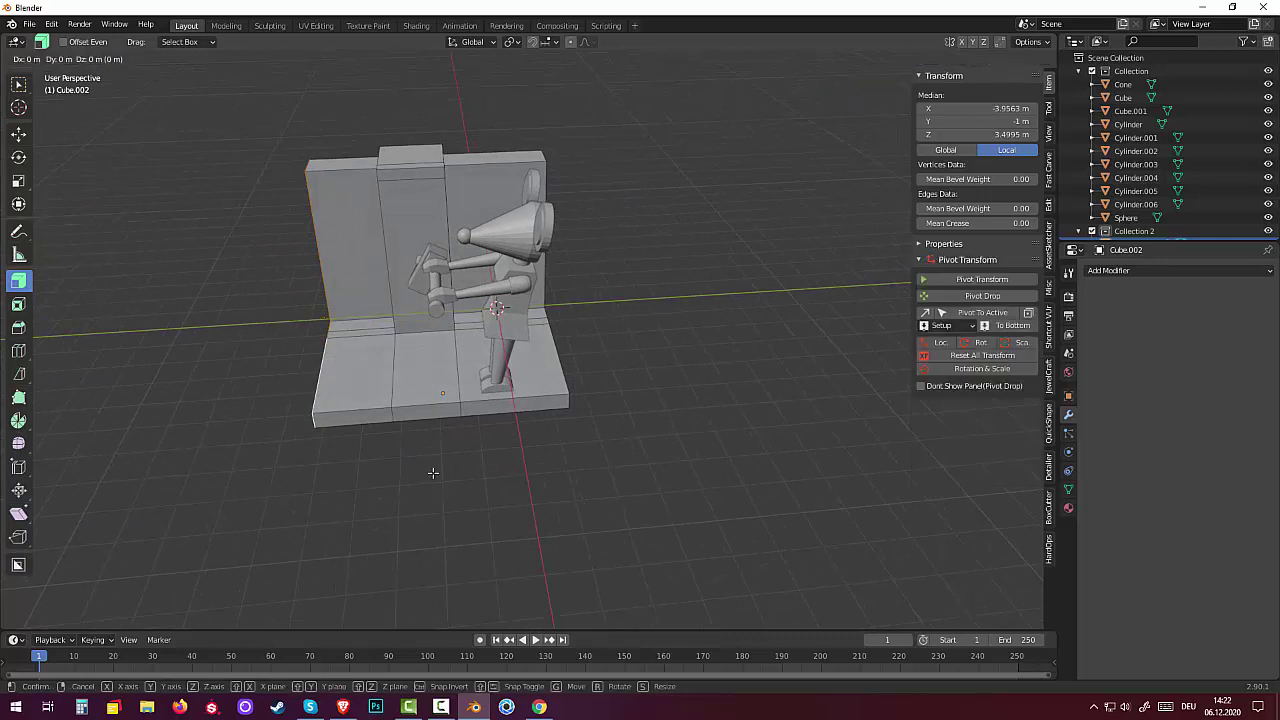
key("y")
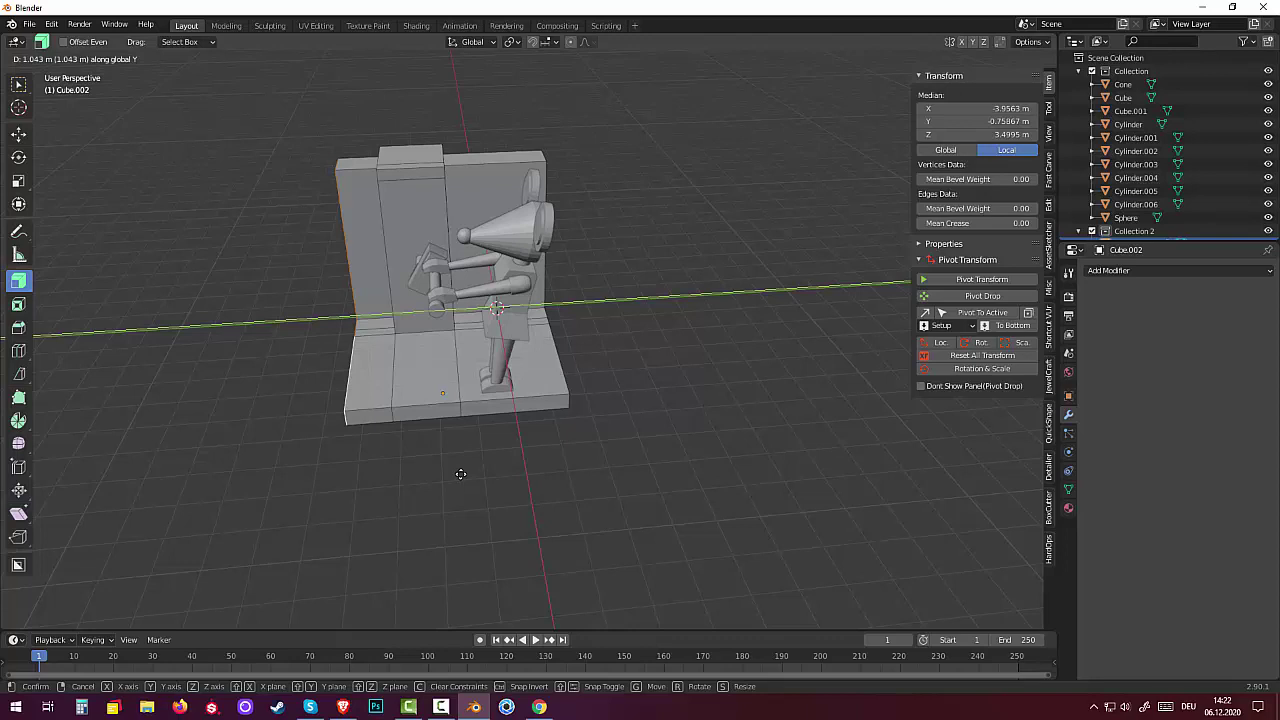
left_click(478, 467)
mouse_move(486, 465)
middle_mouse_down()
mouse_move(571, 409)
mouse_move(600, 342)
middle_mouse_up()
Step: Slide the back wall's right side face and the base's side face 0.5547 m along Y
left_click(610, 342)
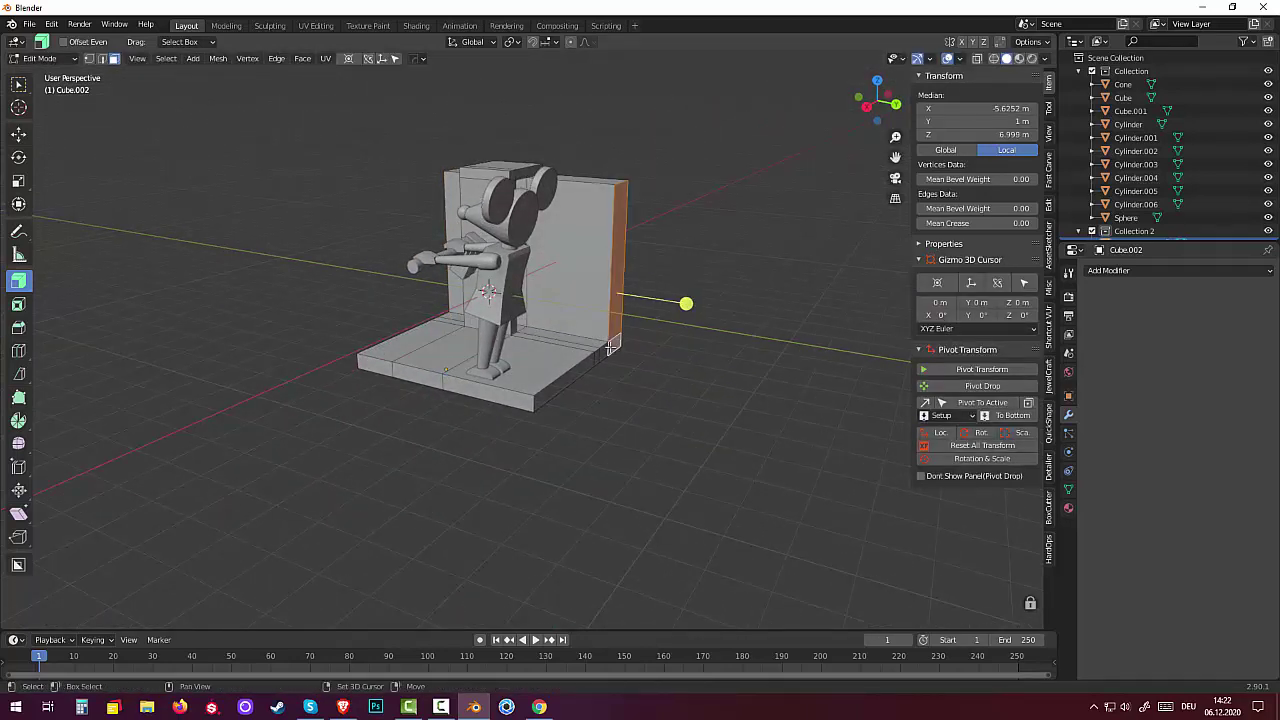
left_click(582, 370, "shift")
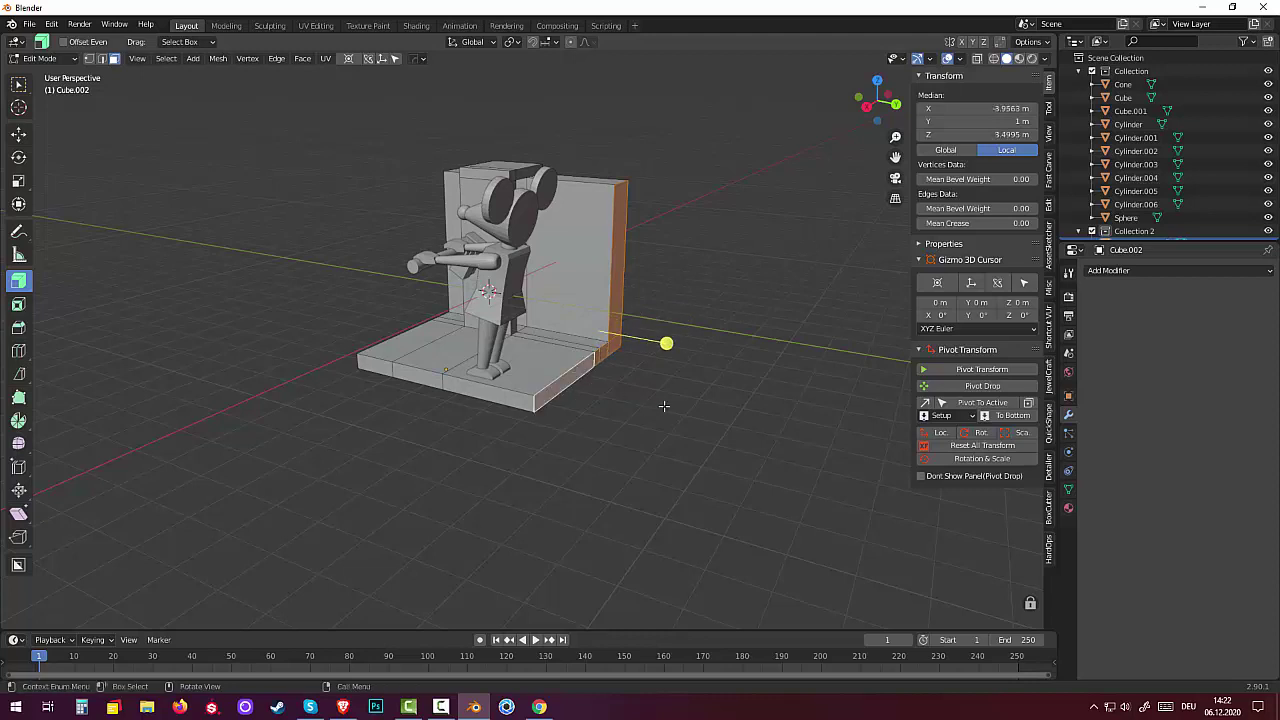
middle_click_drag(663, 403, 708, 420)
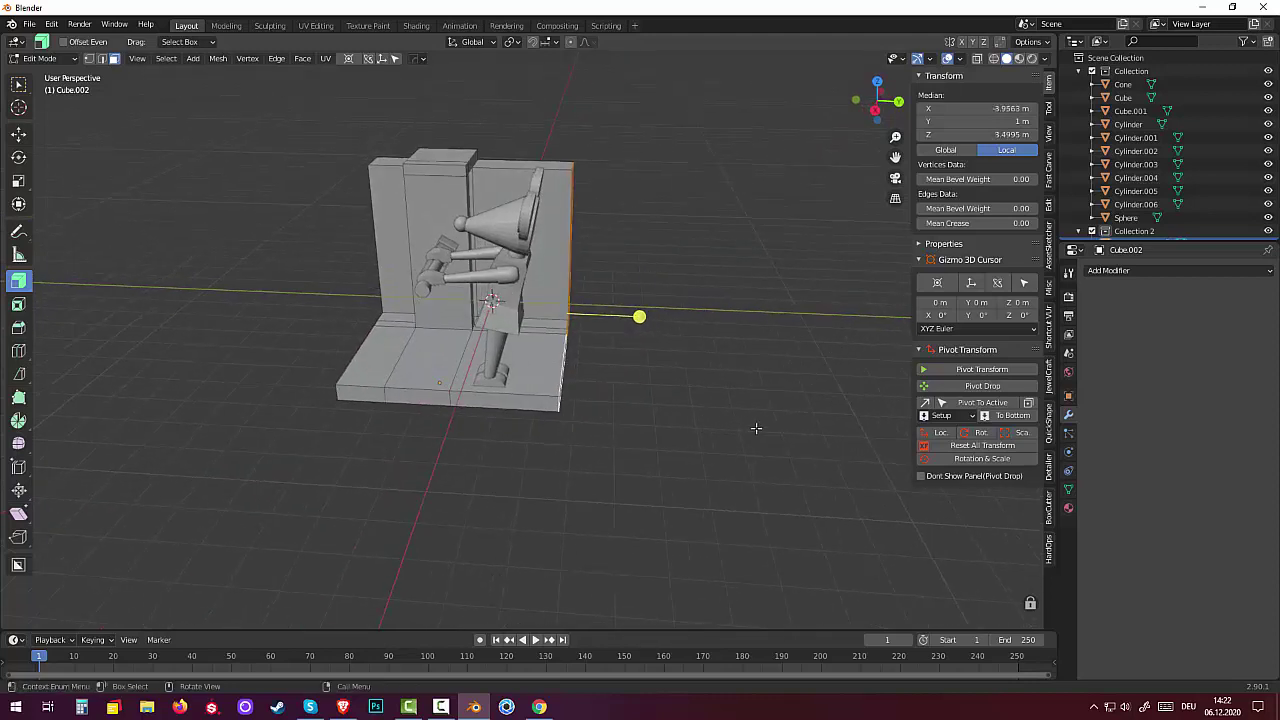
key("g")
key("y")
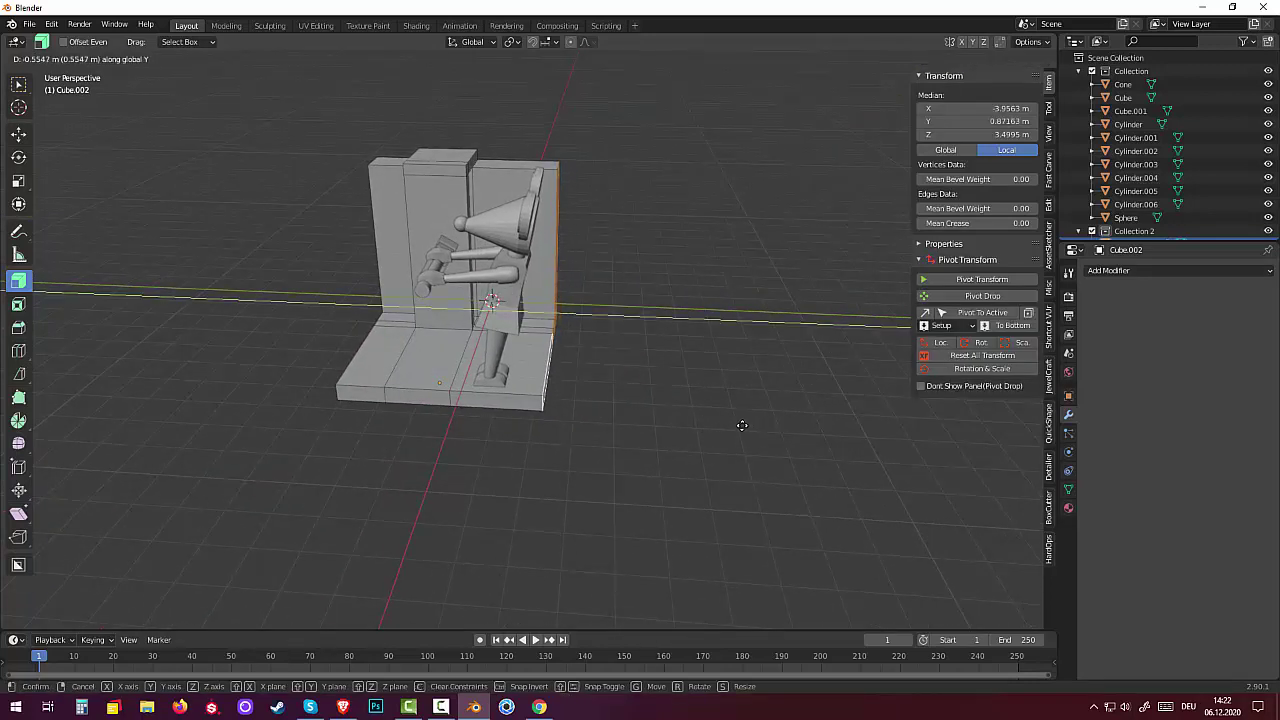
left_click(742, 425)
mouse_move(666, 446)
middle_mouse_down()
mouse_move(912, 415)
mouse_move(872, 421)
middle_mouse_up()
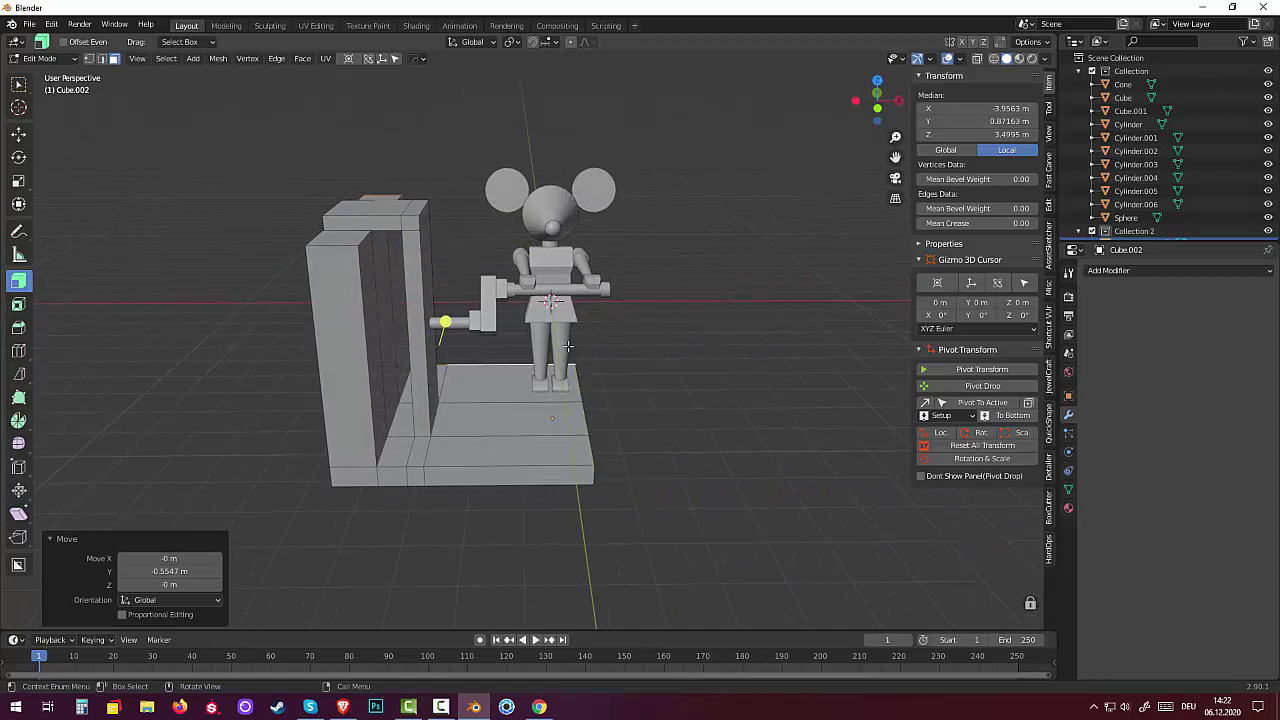
Step: Return to Object Mode and select all of the mouse figure's parts
left_click(101, 58)
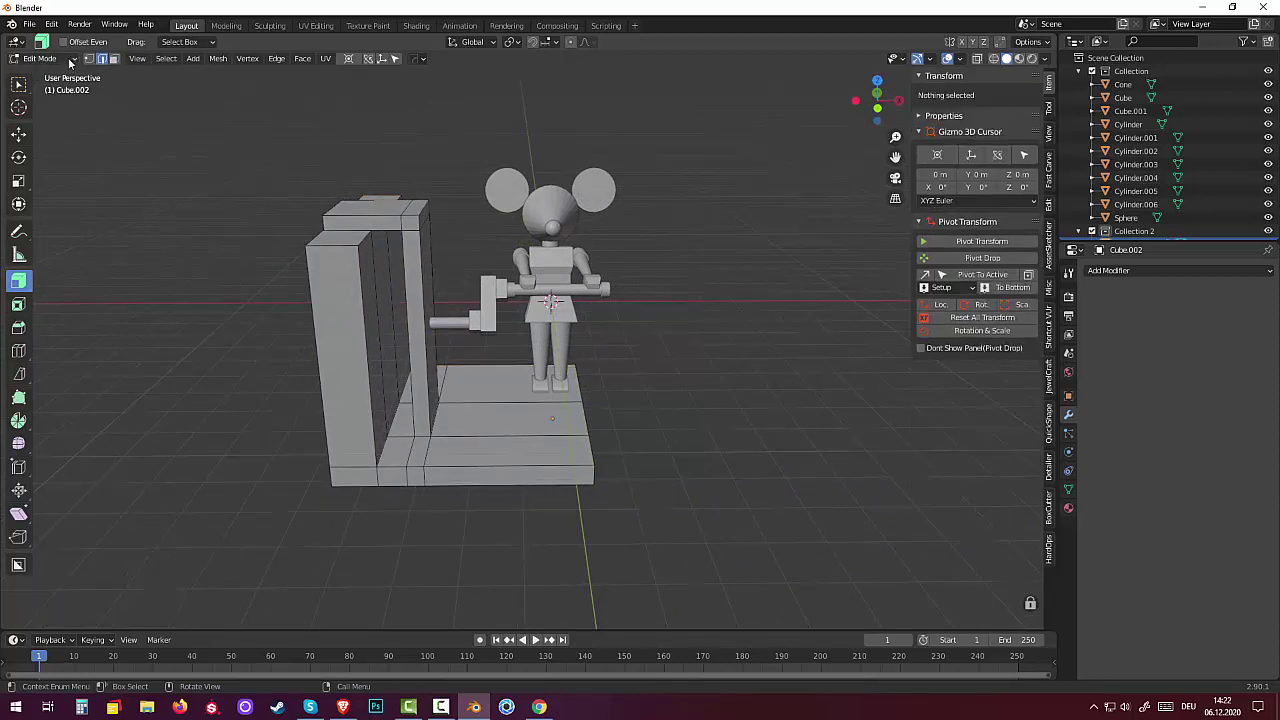
left_click(40, 58)
left_click(42, 74)
left_click(553, 220)
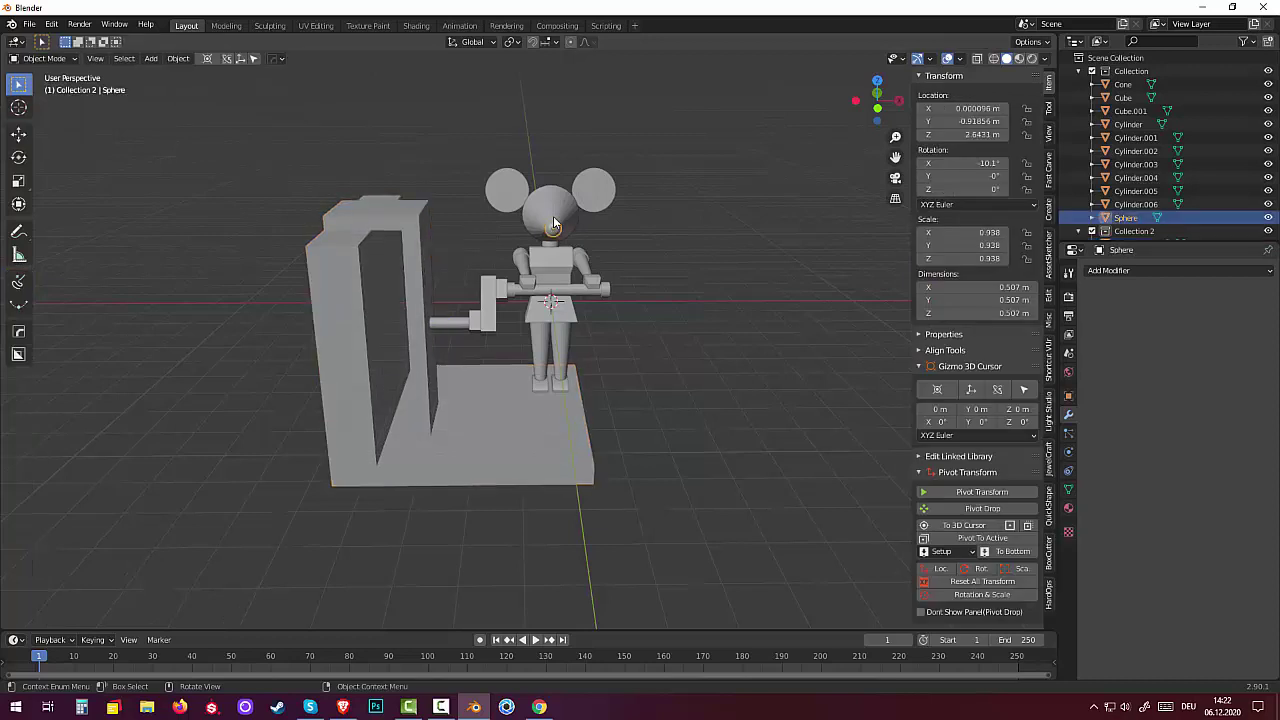
left_click(591, 207, "shift")
left_click(512, 203, "shift")
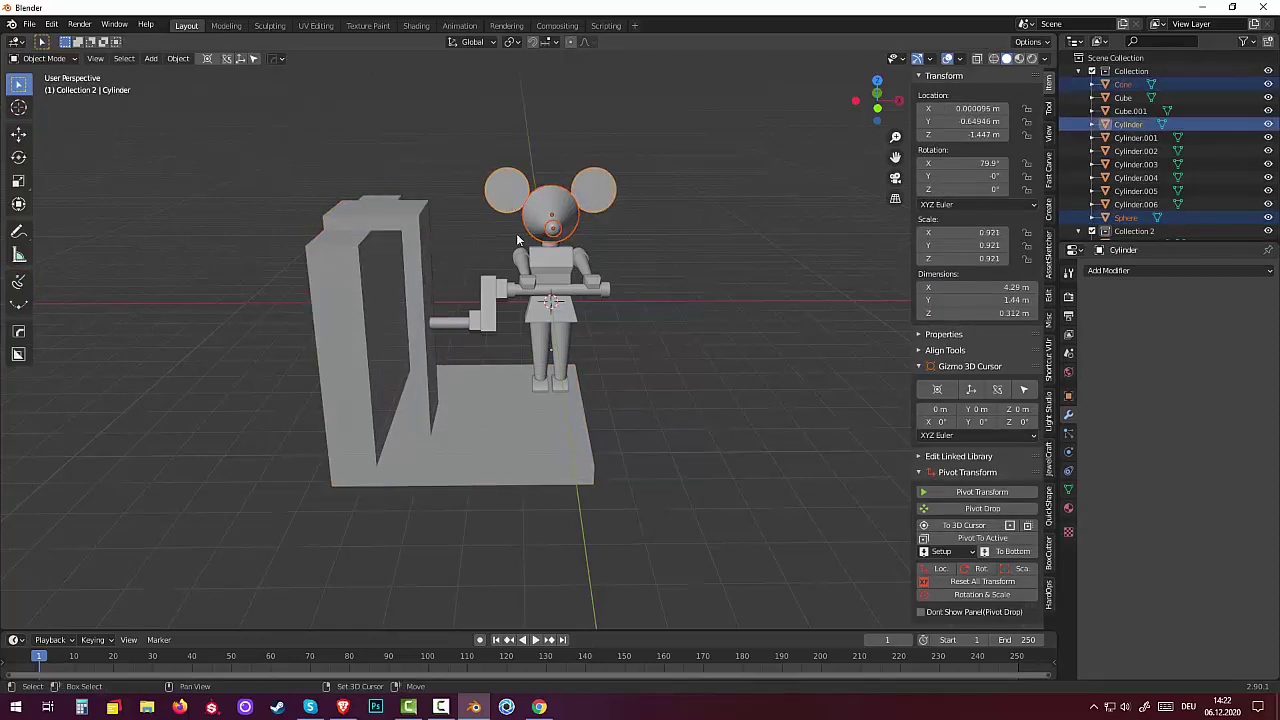
left_click(1123, 85)
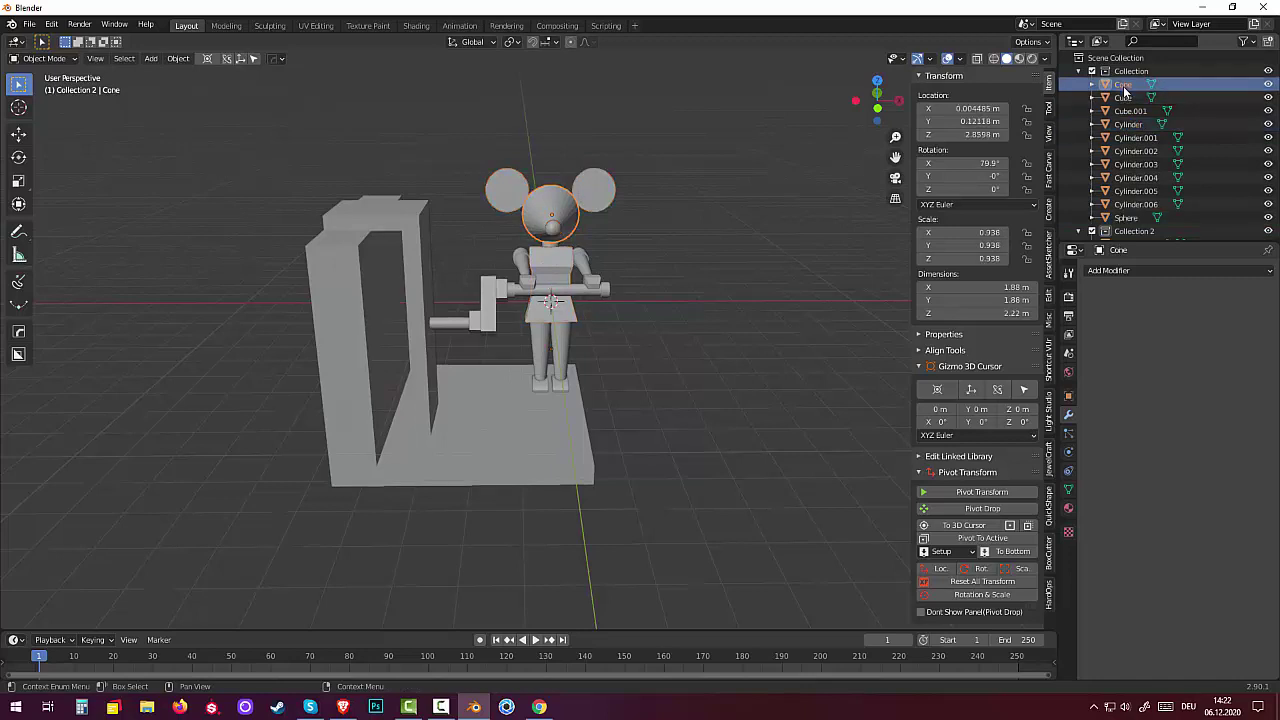
left_click(1125, 218, "shift")
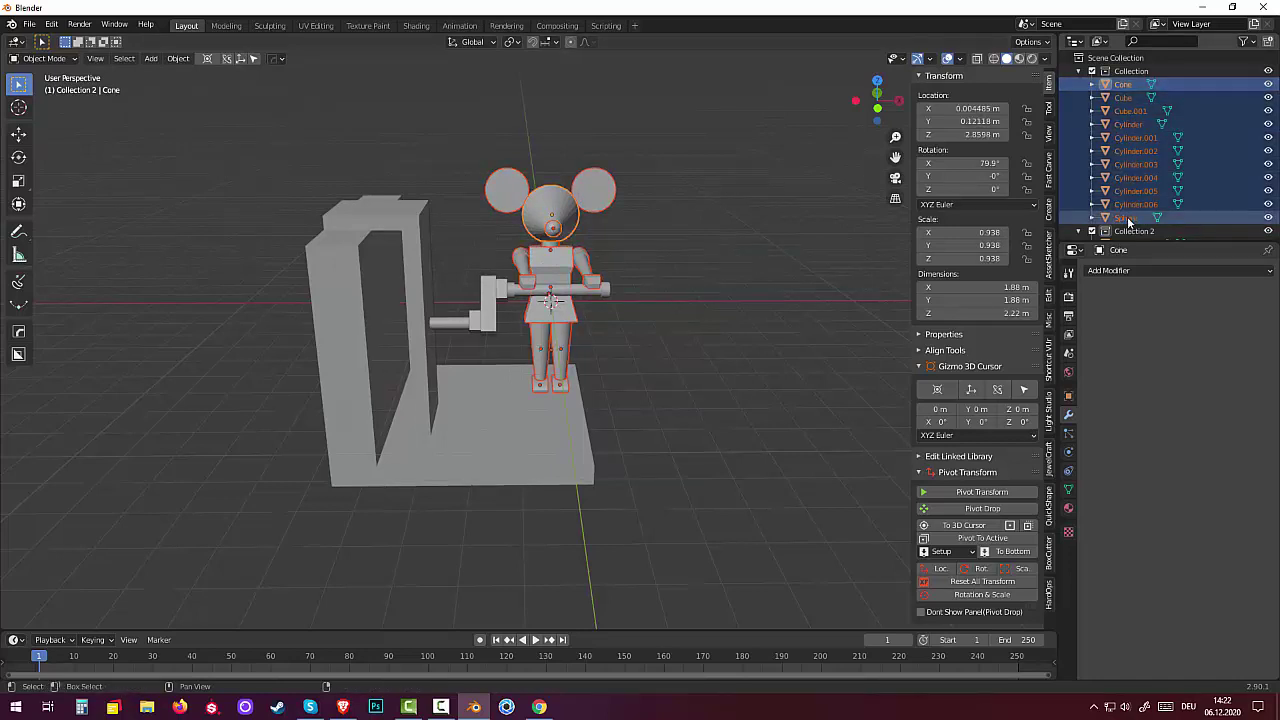
Step: Add the crank pieces and move everything about 0.92 m along X, crank to X −4.1829 m
left_click(488, 298, "shift")
left_click(515, 289, "shift")
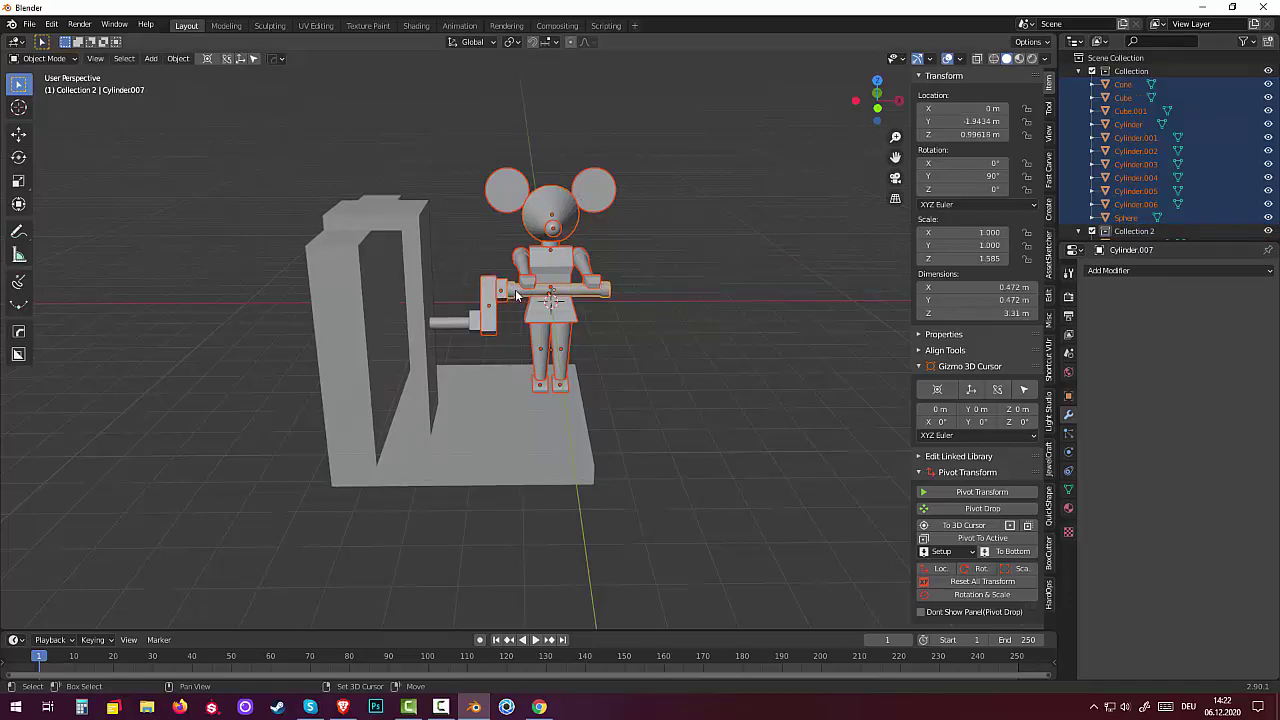
left_click(462, 322, "shift")
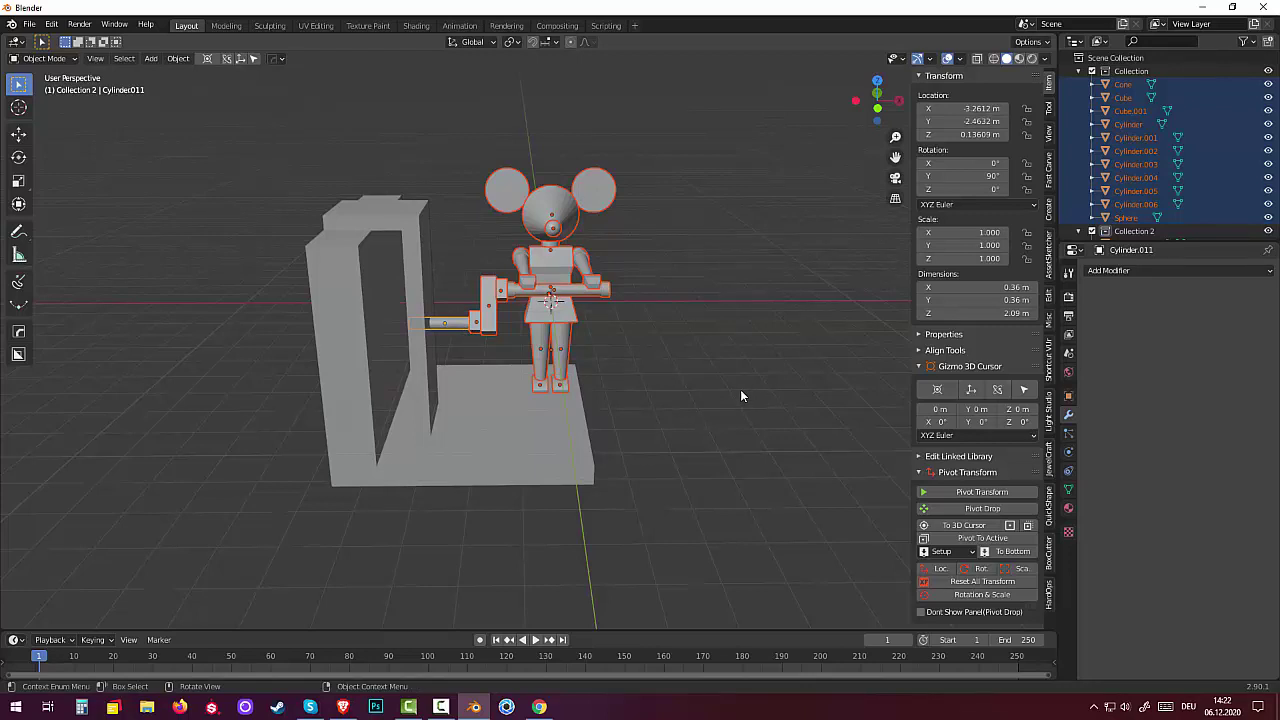
key("g")
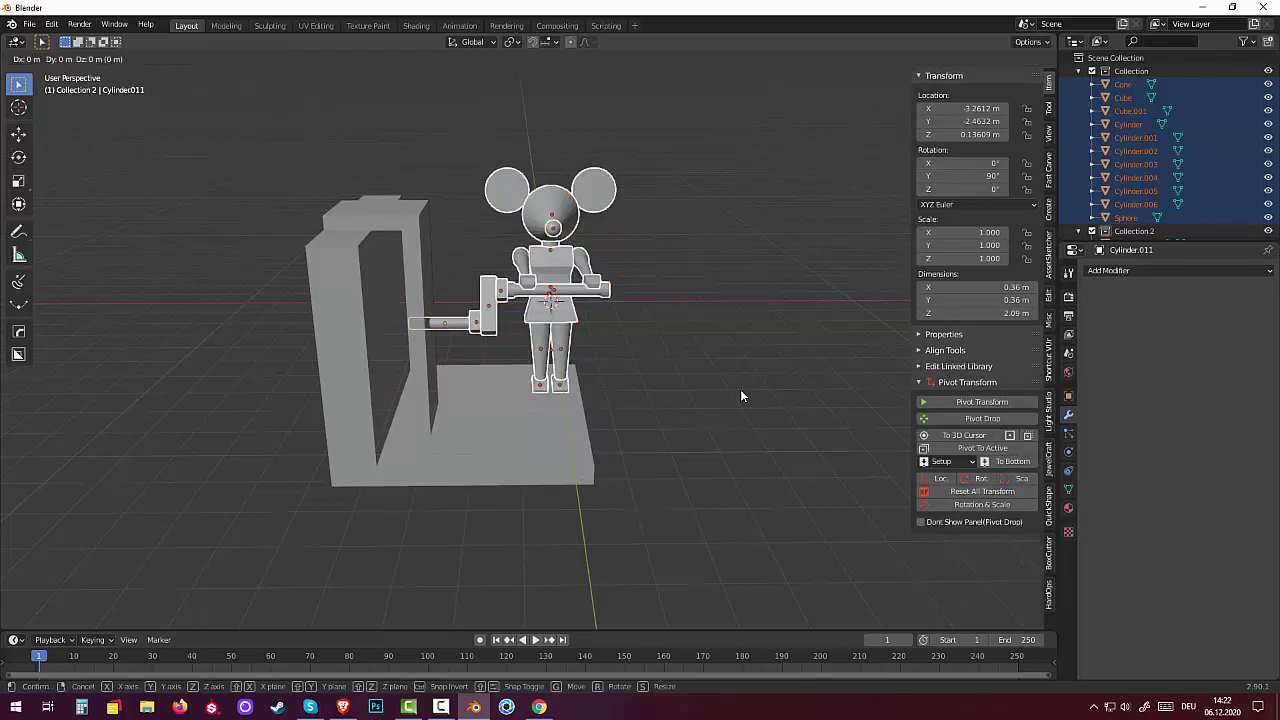
key("x")
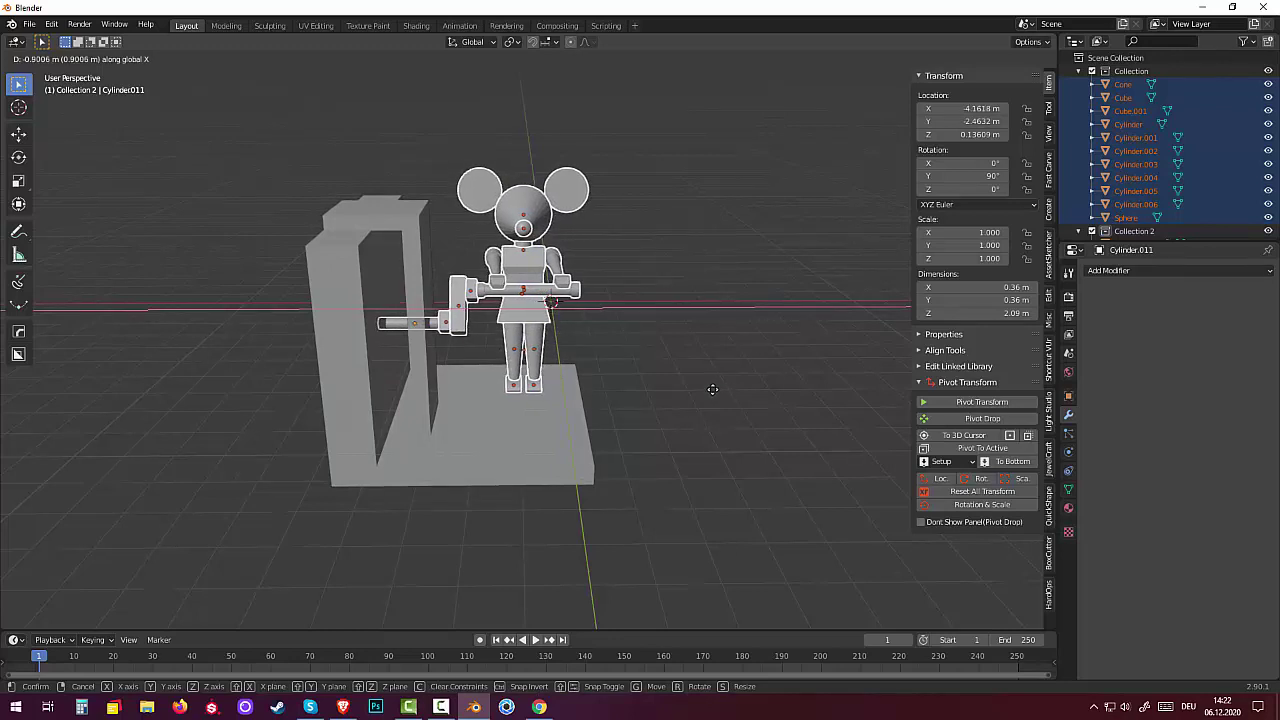
left_click(707, 406)
Step: Put the base board object Cube.002 into Edit Mode and select its end faces
left_click(742, 428)
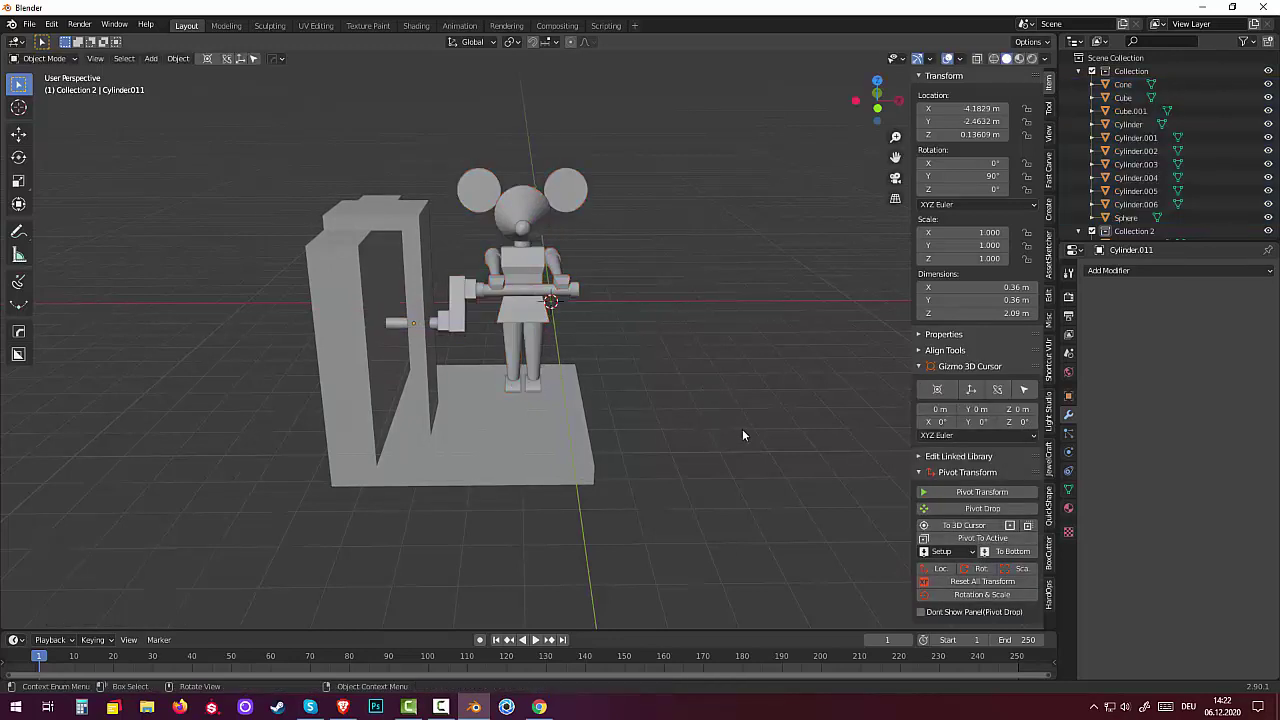
middle_click_drag(742, 428, 660, 415)
left_click(507, 399)
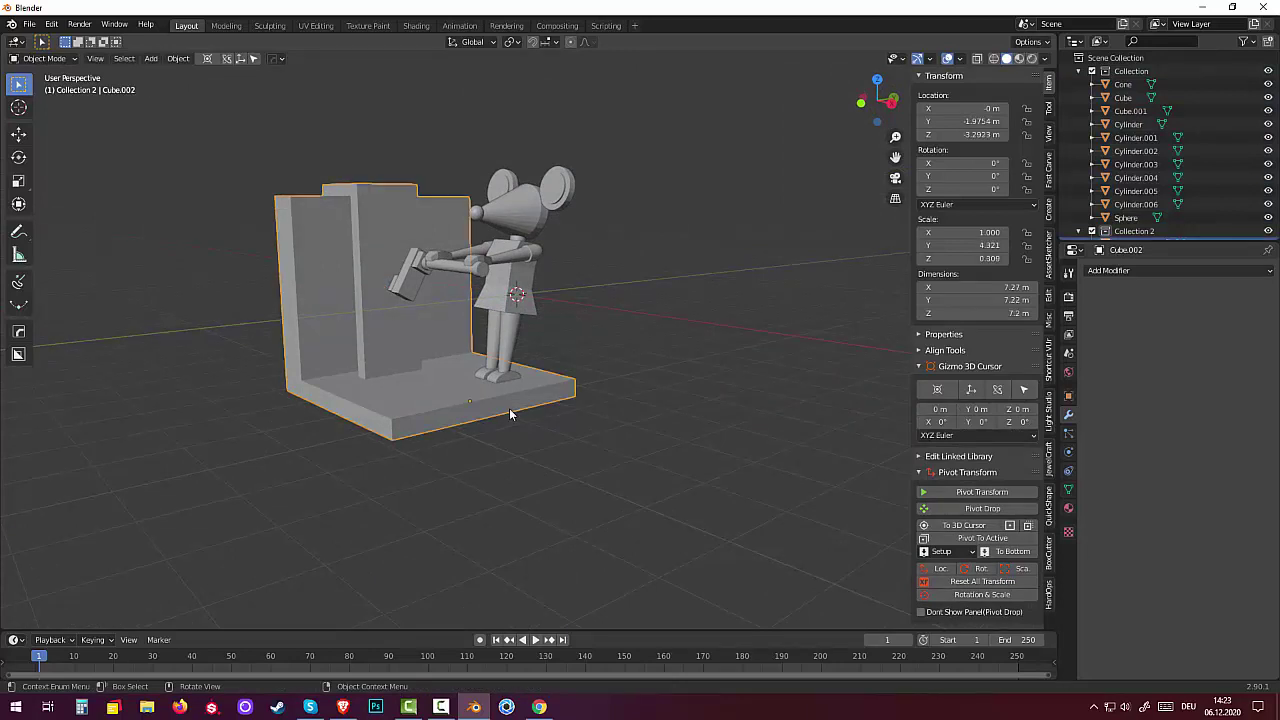
left_click(44, 58)
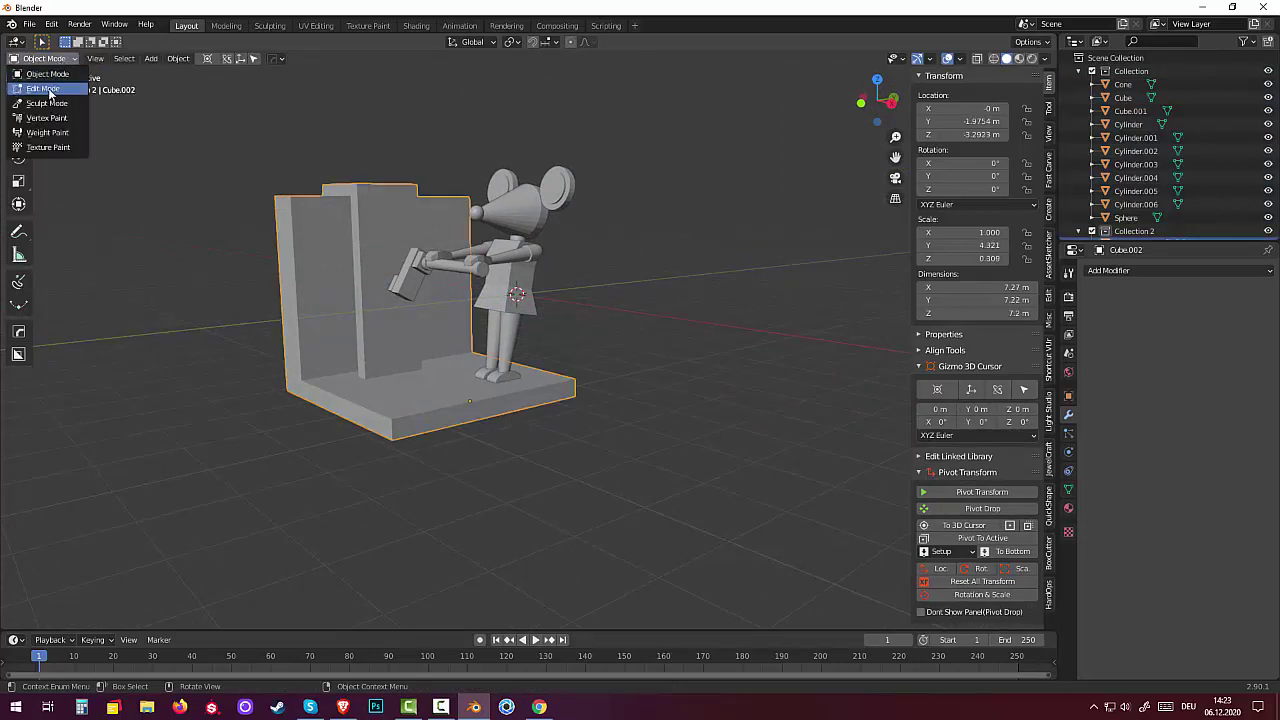
left_click(40, 86)
left_click(455, 419)
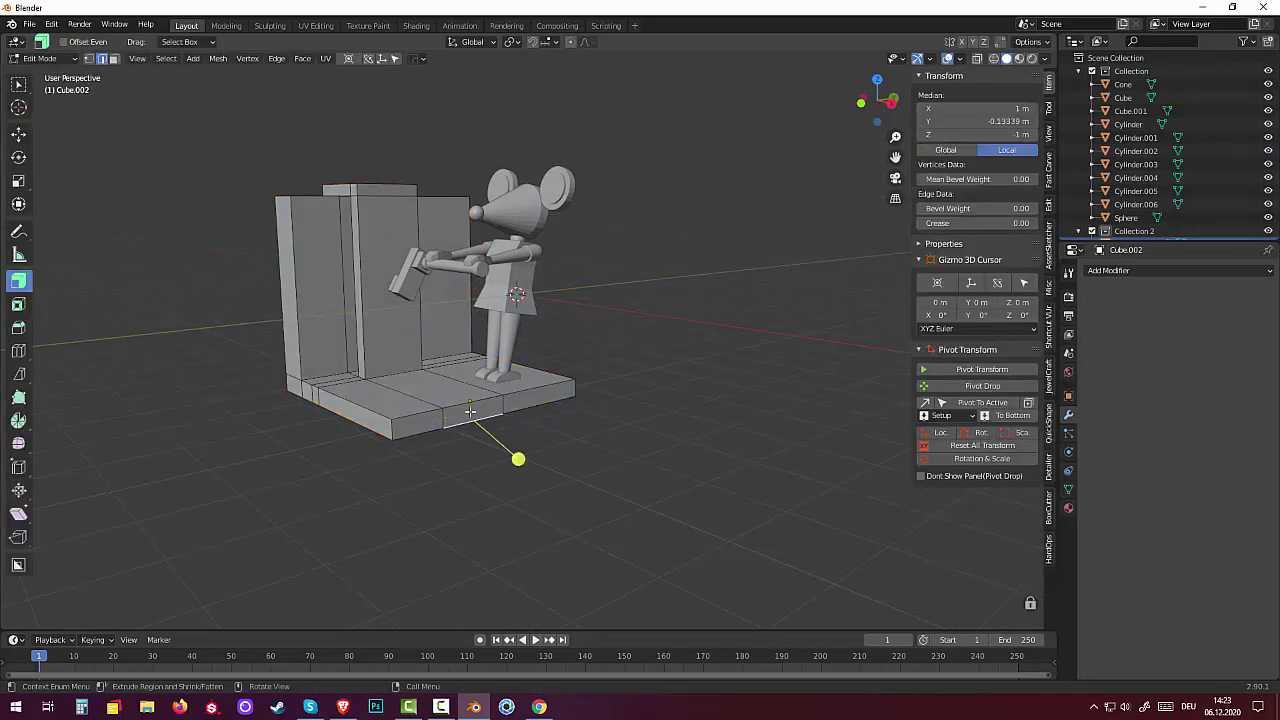
left_click(113, 58)
left_click(405, 430)
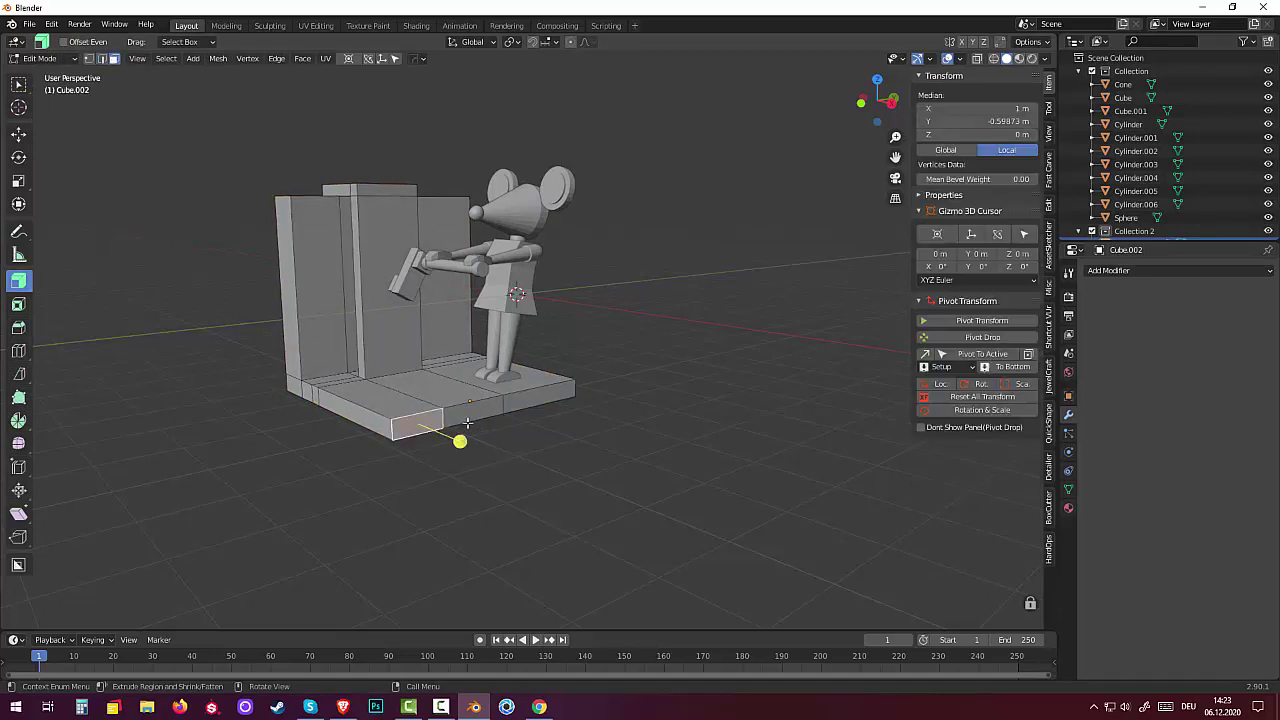
left_click(478, 408)
left_click(523, 400, "shift")
Step: Move the selected end faces -0.45 m along X to shorten the base board
middle_click_drag(634, 451, 732, 469)
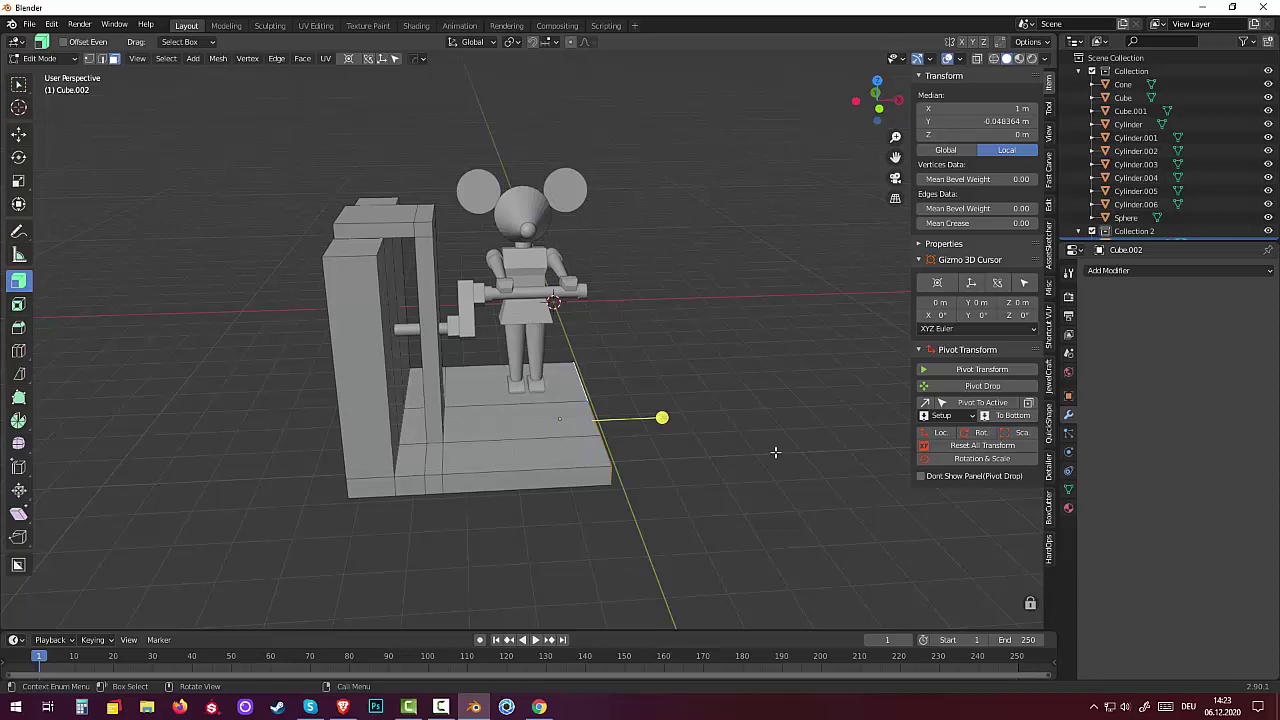
key("g")
key("x")
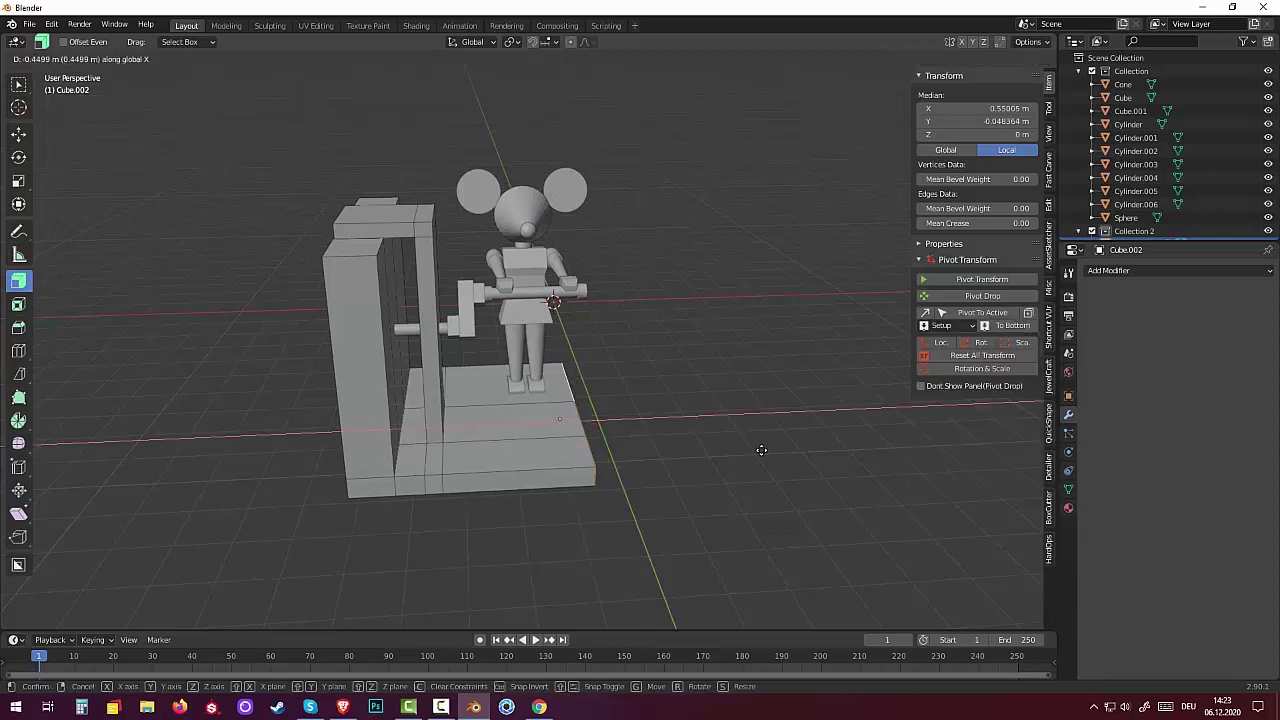
left_click(651, 417)
mouse_move(737, 491)
middle_mouse_down()
mouse_move(686, 457)
mouse_move(627, 461)
mouse_move(906, 460)
mouse_move(891, 534)
mouse_move(810, 532)
mouse_move(751, 463)
mouse_move(649, 476)
mouse_move(695, 481)
middle_mouse_up()
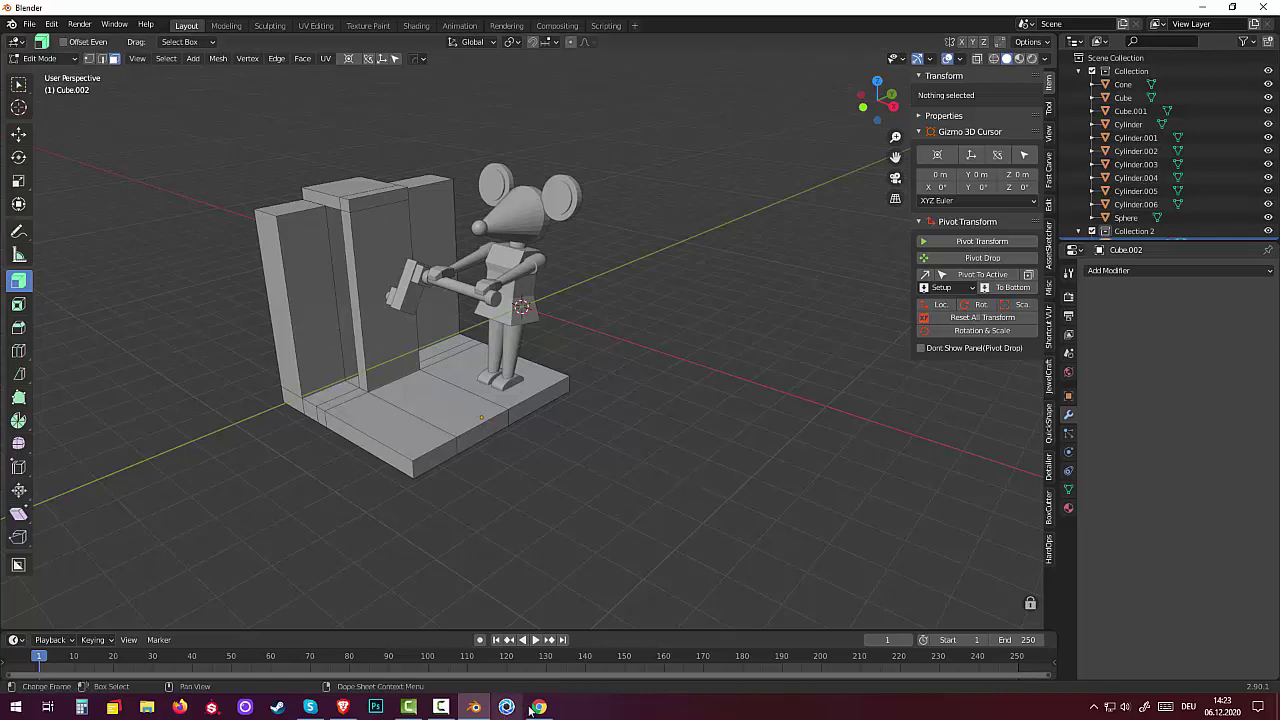
mouse_move(539, 707)
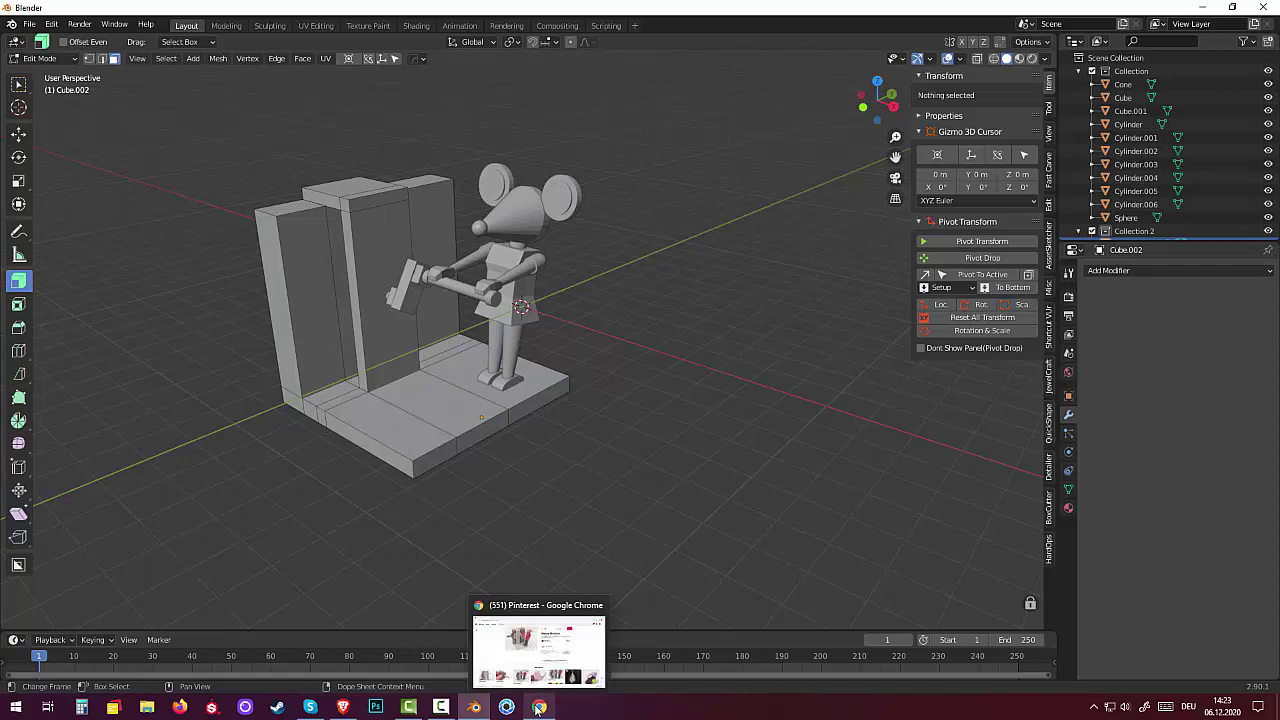
left_click(539, 660)
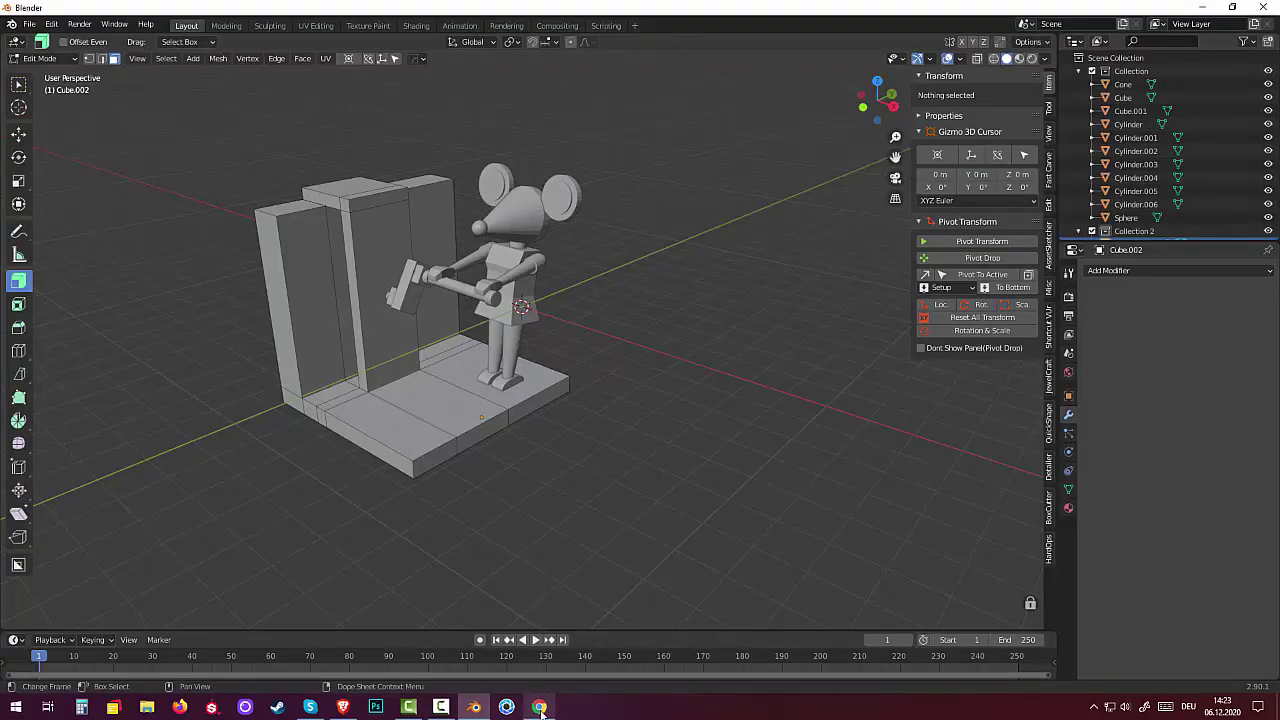
Step: Show the Pinterest Mouse Machine reference pin in Chrome, then the screen recording controls
left_click(539, 708)
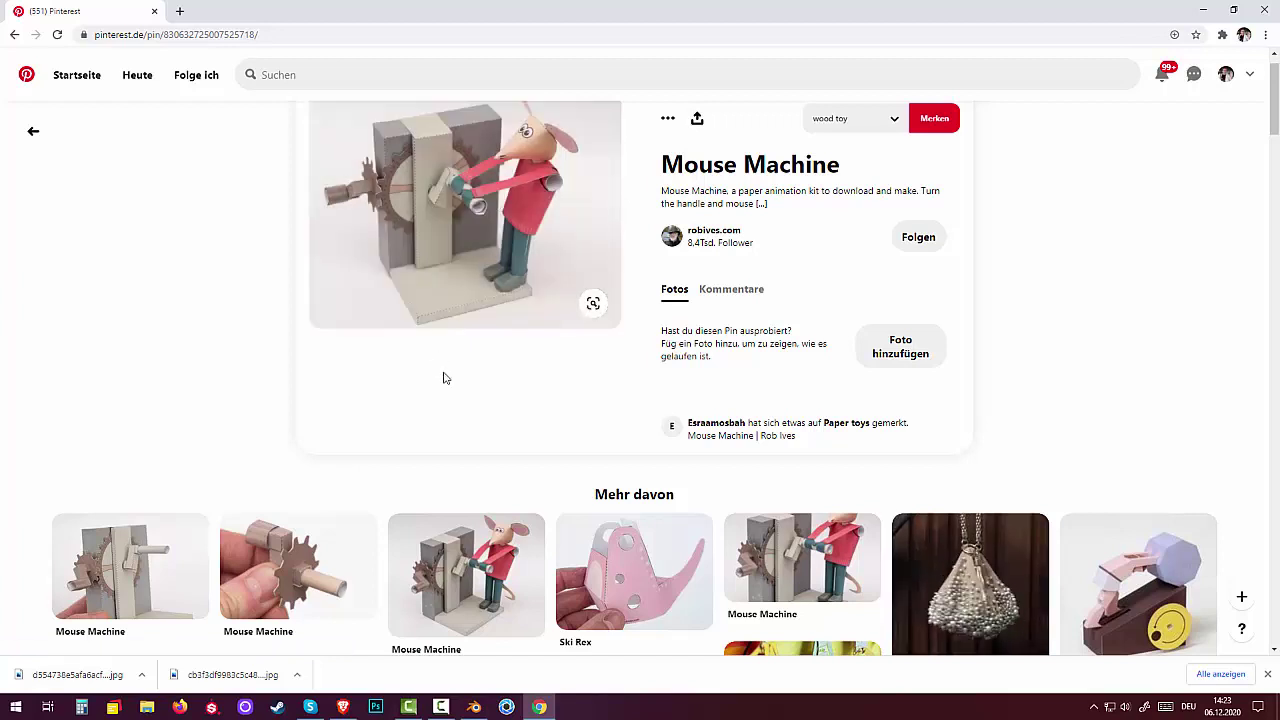
left_click(441, 707)
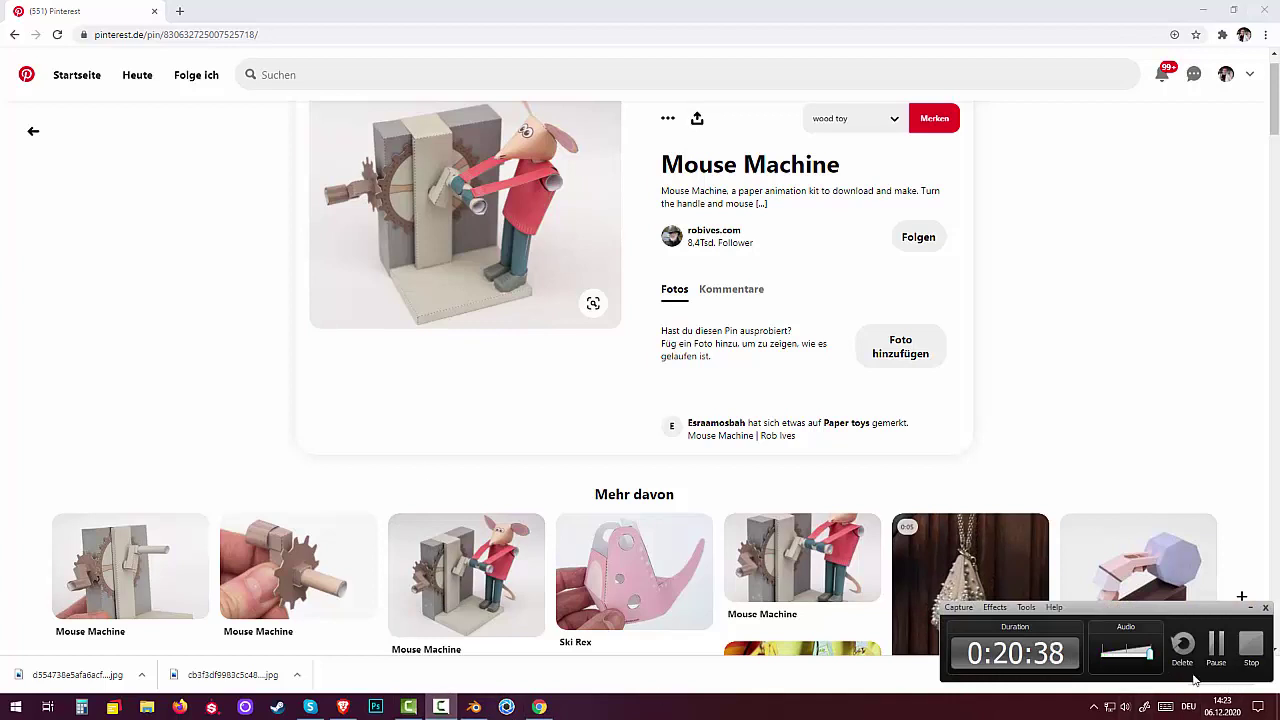